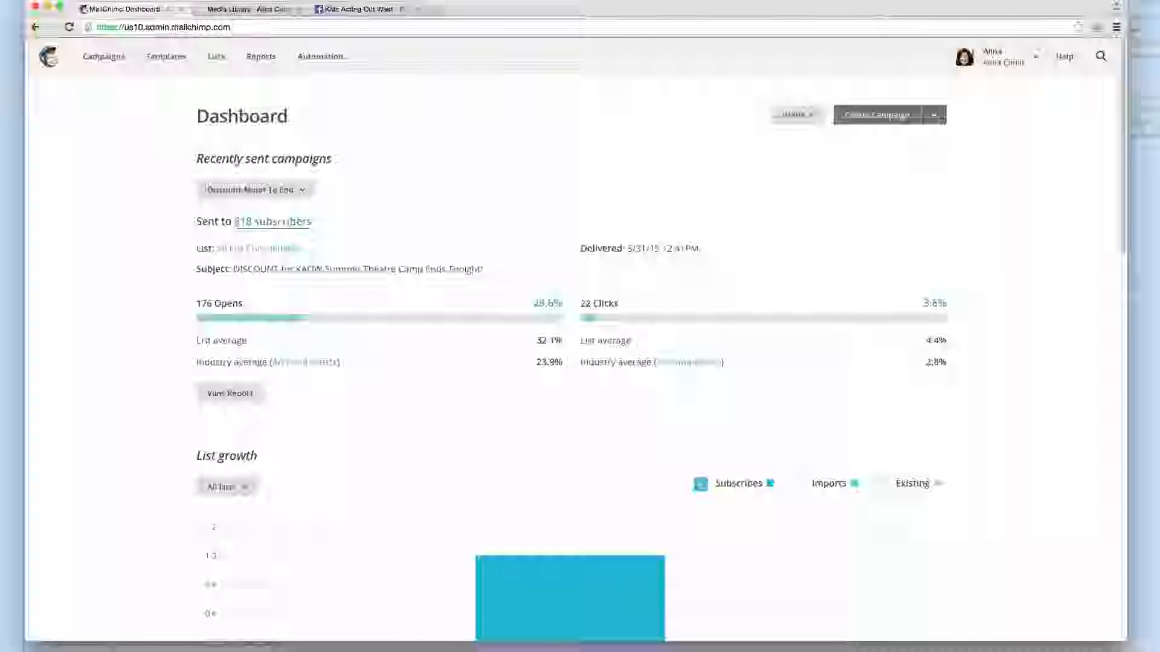
Step: Switch to the Facebook page and review the "HAIRSPRAY, Jr." show dates, ticket prices and venue in the post
{"action": "left_click", "coordinate": [338, 8]}
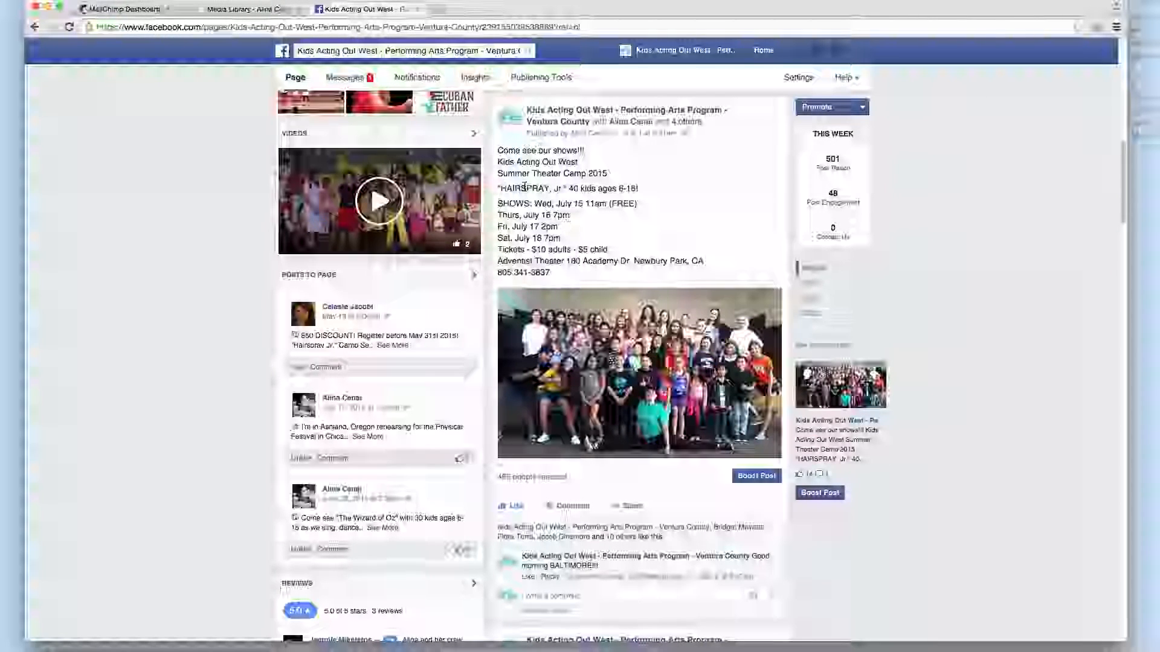
{"action": "left_click_drag", "start_coordinate": [499, 186], "coordinate": [552, 273]}
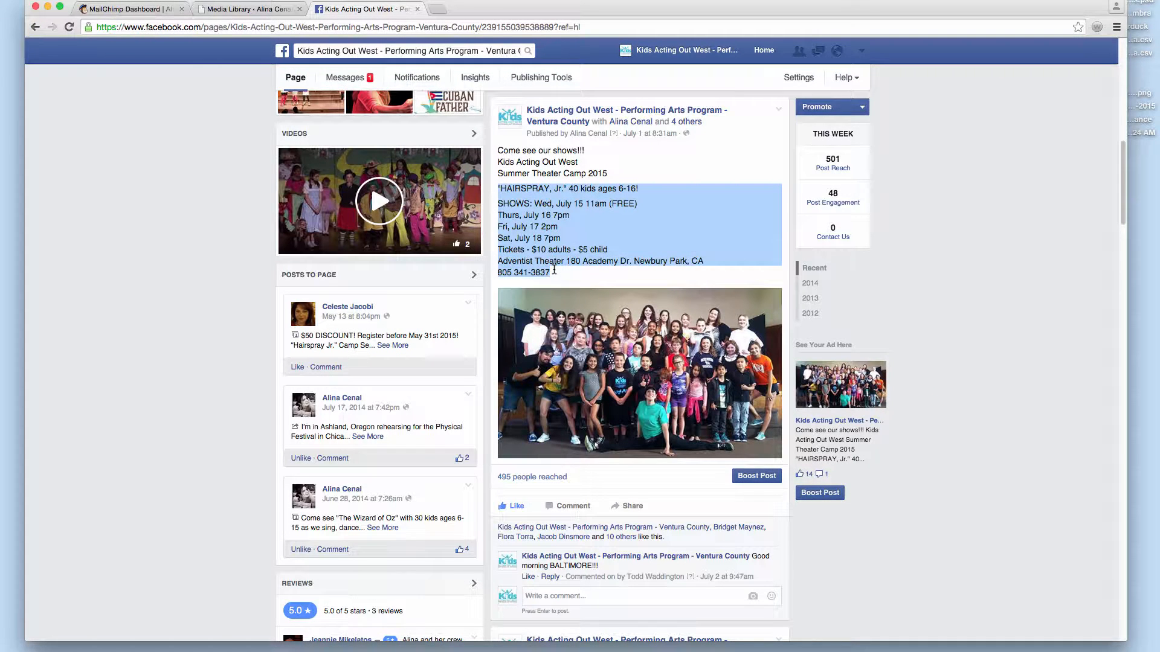
{"action": "left_click", "coordinate": [556, 239]}
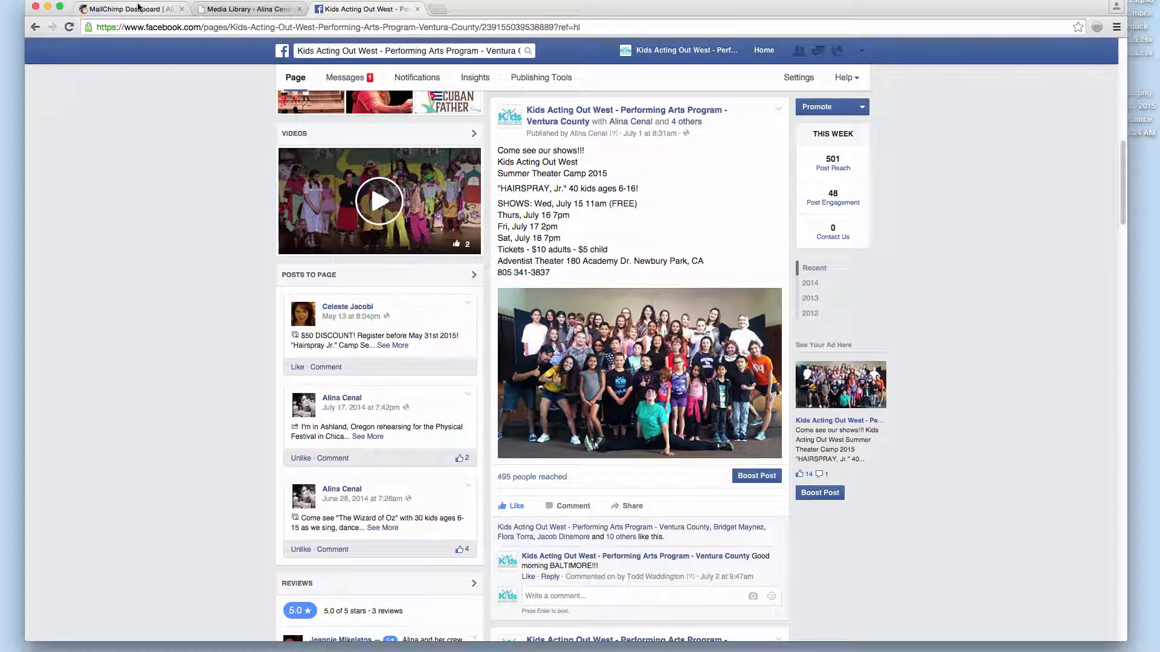
Step: Switch back to MailChimp and look over the subscriber lists
{"action": "left_click", "coordinate": [167, 7]}
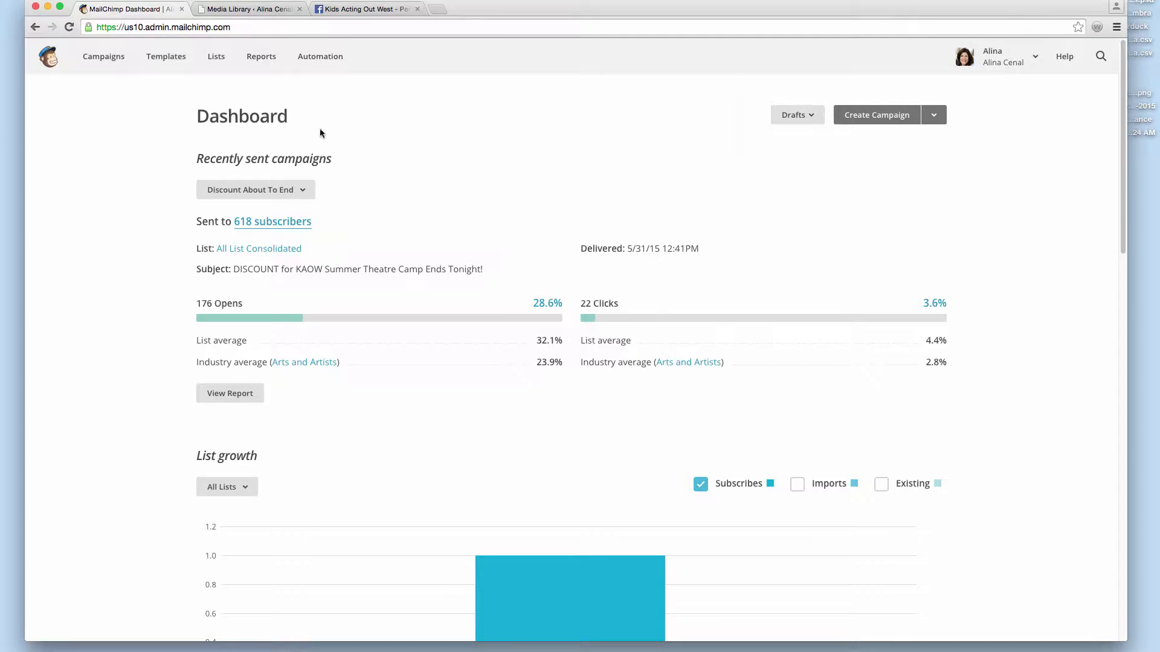
{"action": "left_click", "coordinate": [206, 63]}
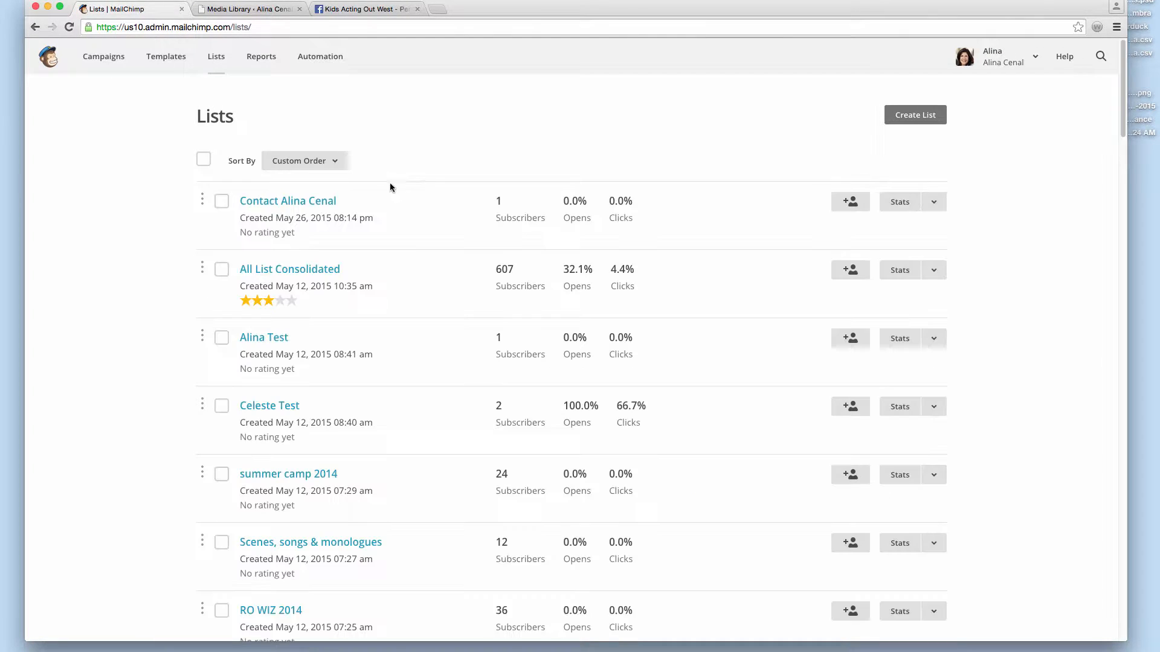
{"action": "scroll", "coordinate": [410, 235], "scroll_direction": "down", "scroll_amount": 4}
{"action": "scroll", "coordinate": [410, 235], "scroll_direction": "up", "scroll_amount": 4}
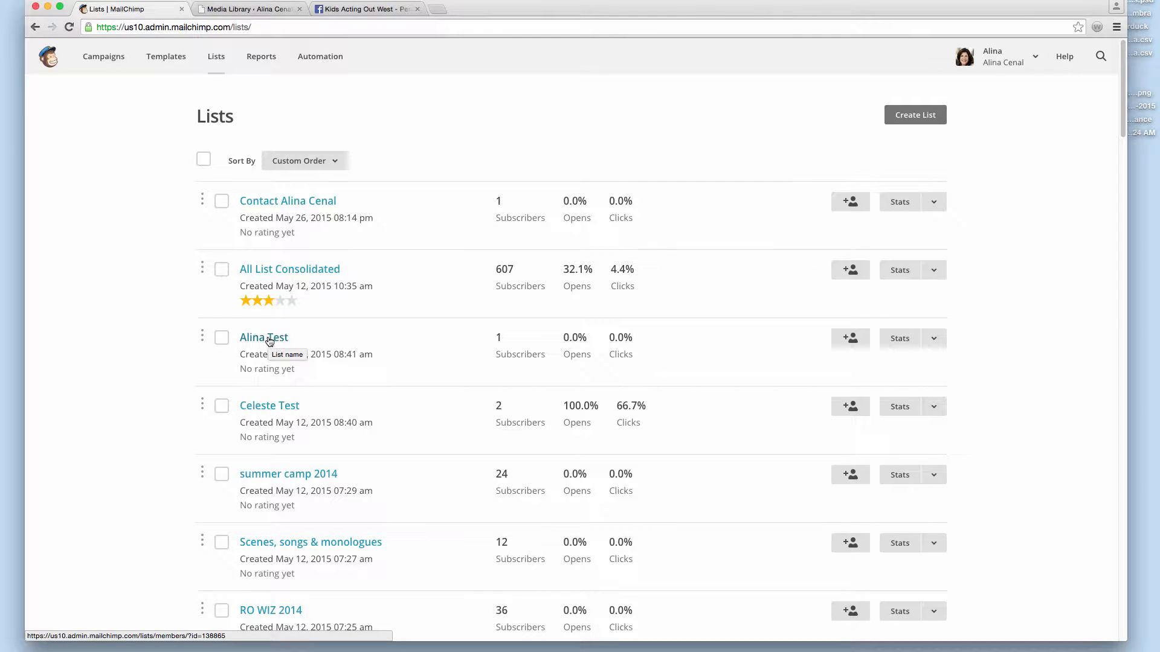
Step: Open the test list with two subscribers, select both entries and examine the options for moving or copying them to another list
{"action": "left_click", "coordinate": [254, 407]}
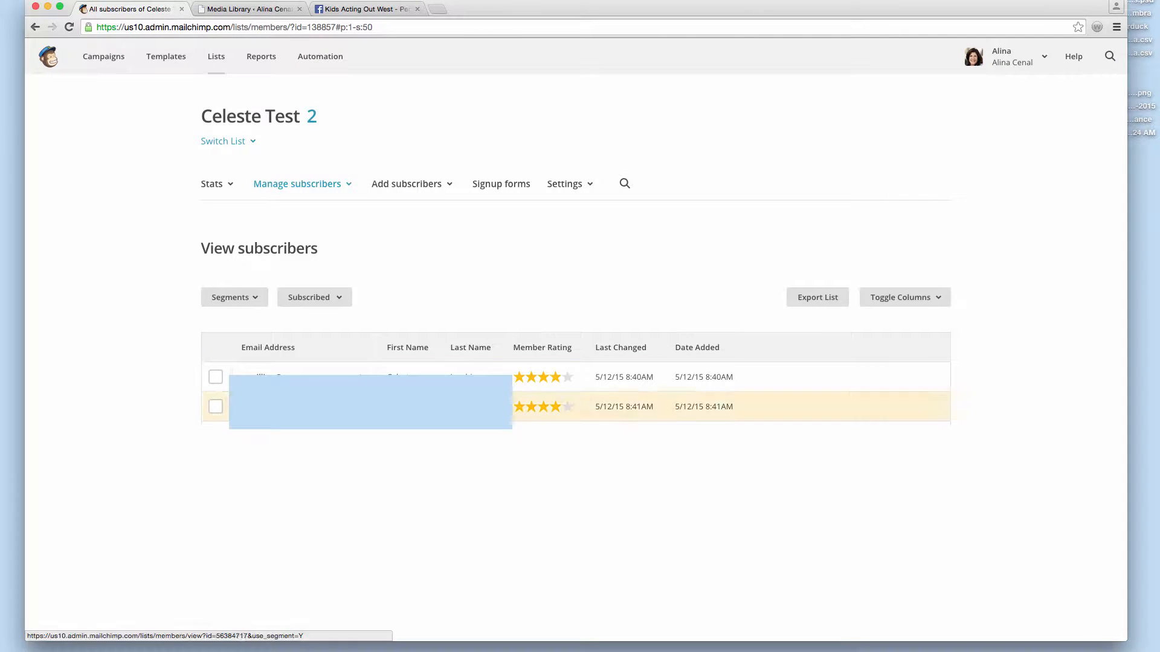
{"action": "left_click", "coordinate": [215, 378]}
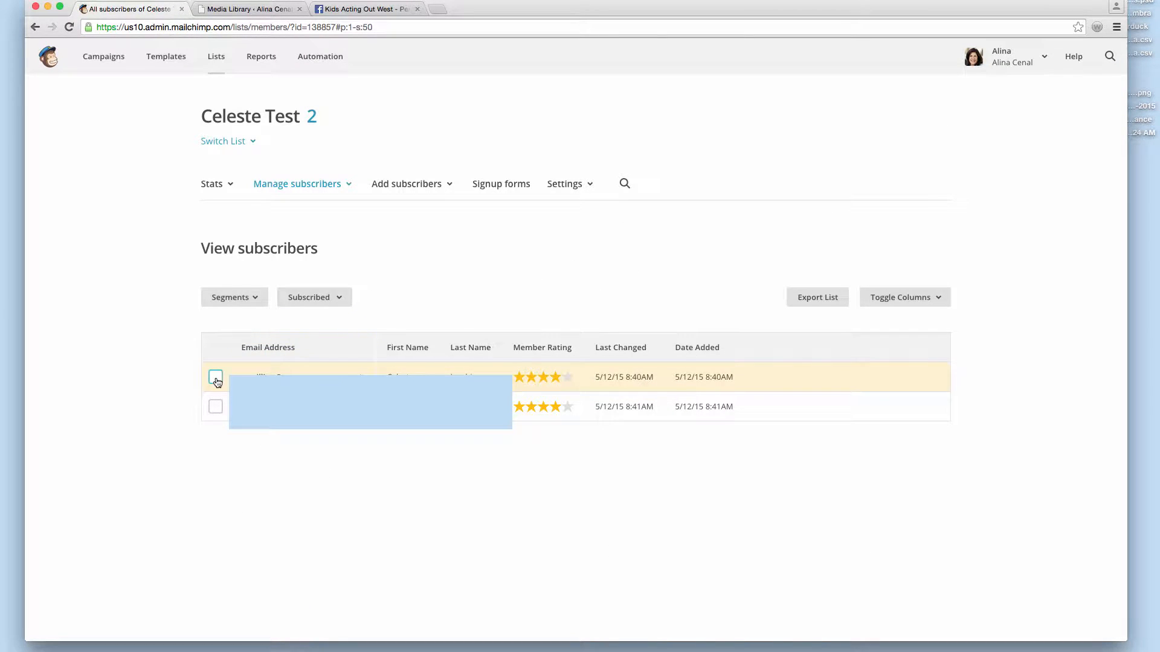
{"action": "left_click", "coordinate": [215, 426]}
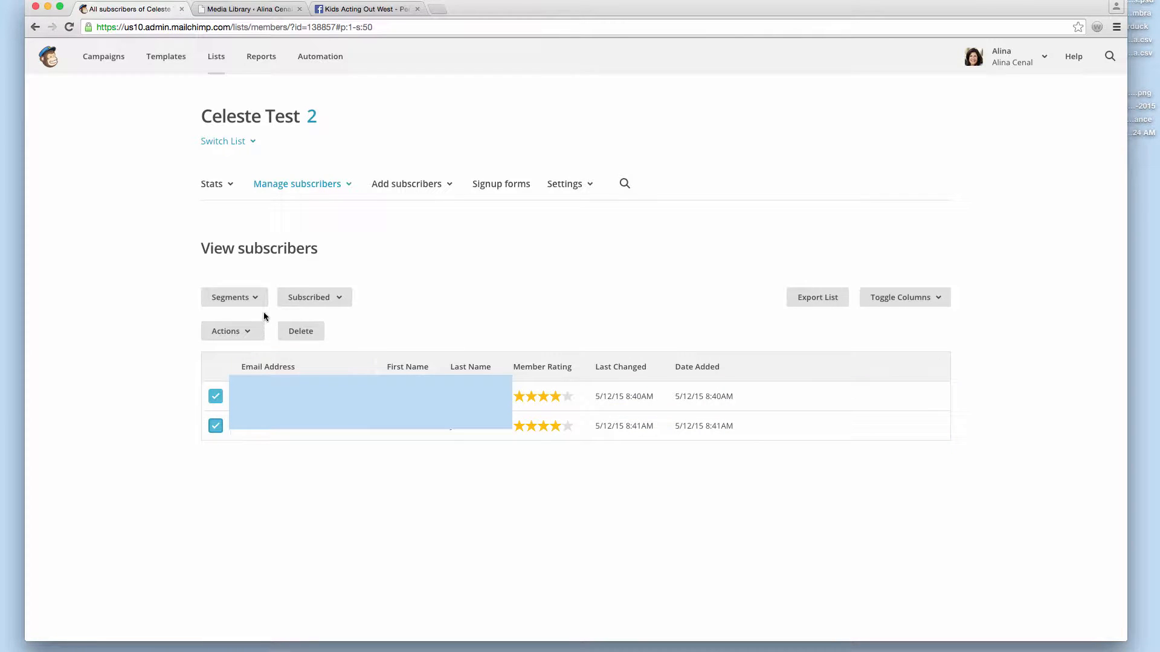
{"action": "left_click", "coordinate": [246, 337]}
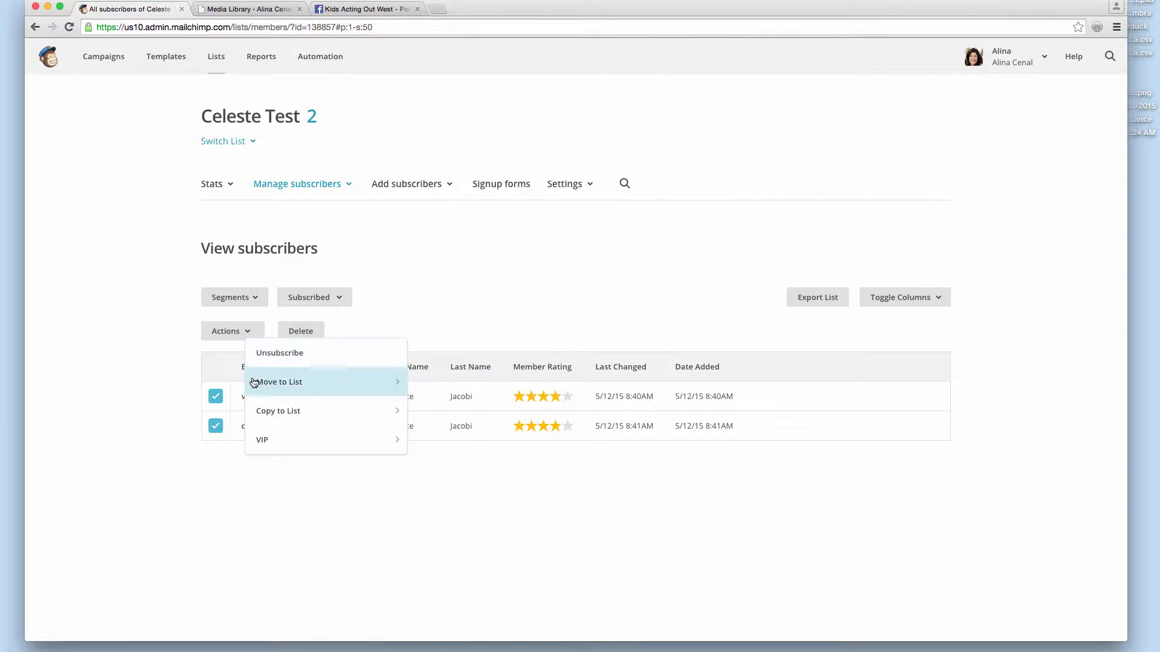
{"action": "mouse_move", "coordinate": [260, 411]}
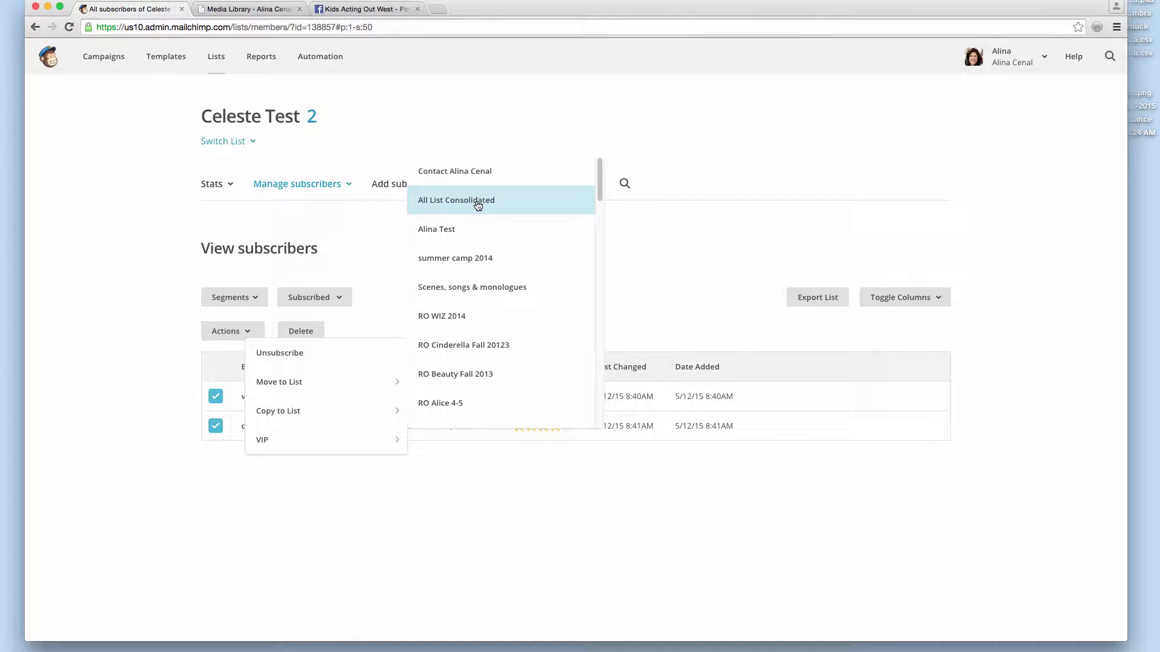
{"action": "mouse_move", "coordinate": [317, 382]}
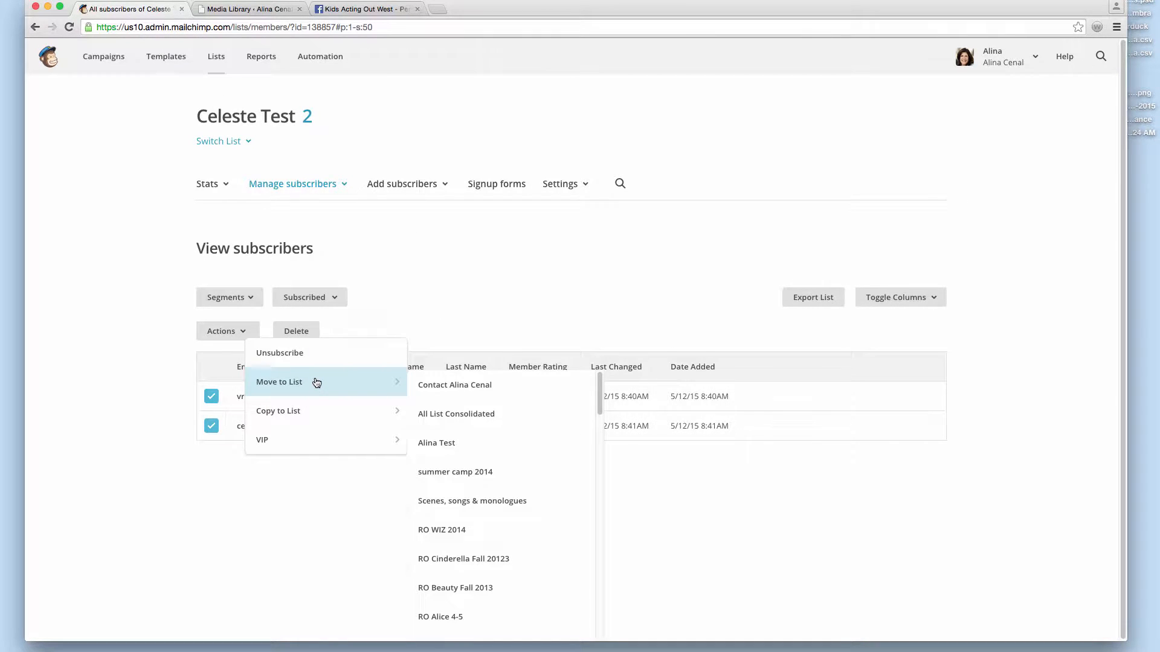
{"action": "mouse_move", "coordinate": [297, 445]}
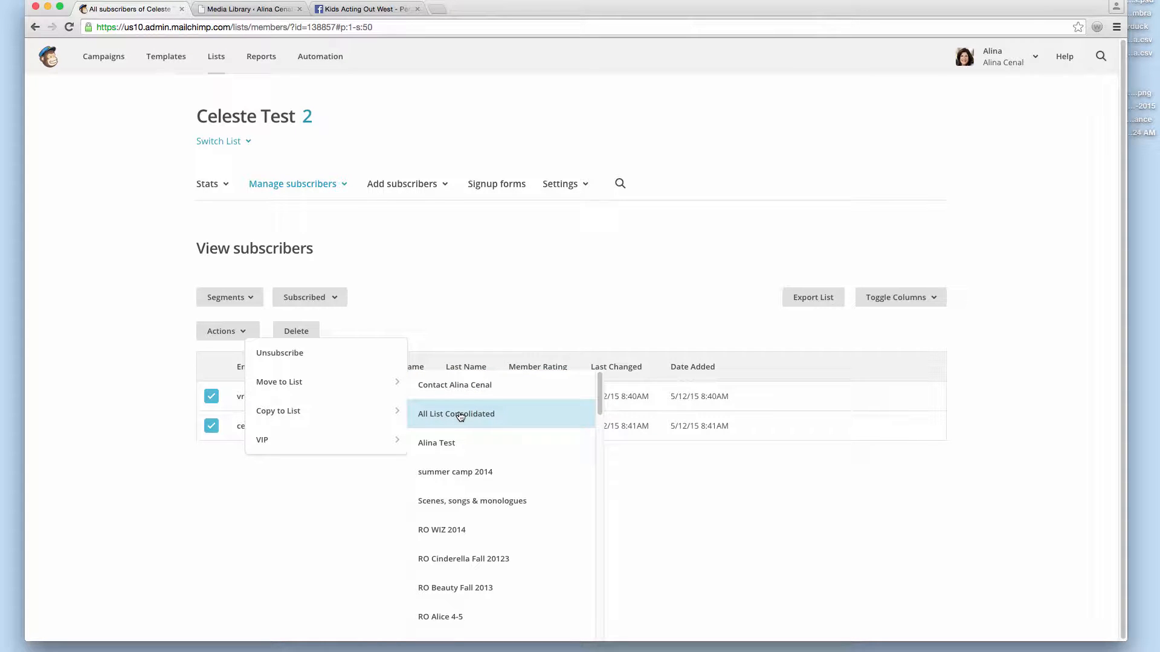
{"action": "left_click", "coordinate": [444, 314]}
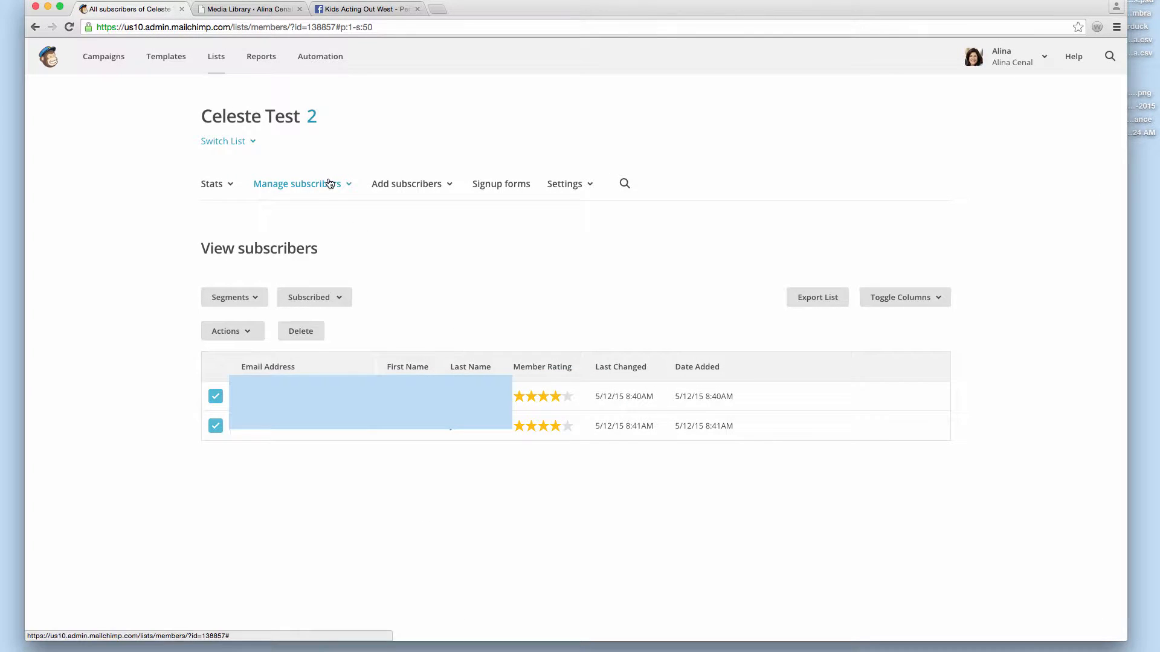
Step: Look over the existing campaigns and the saved templates
{"action": "left_click", "coordinate": [94, 65]}
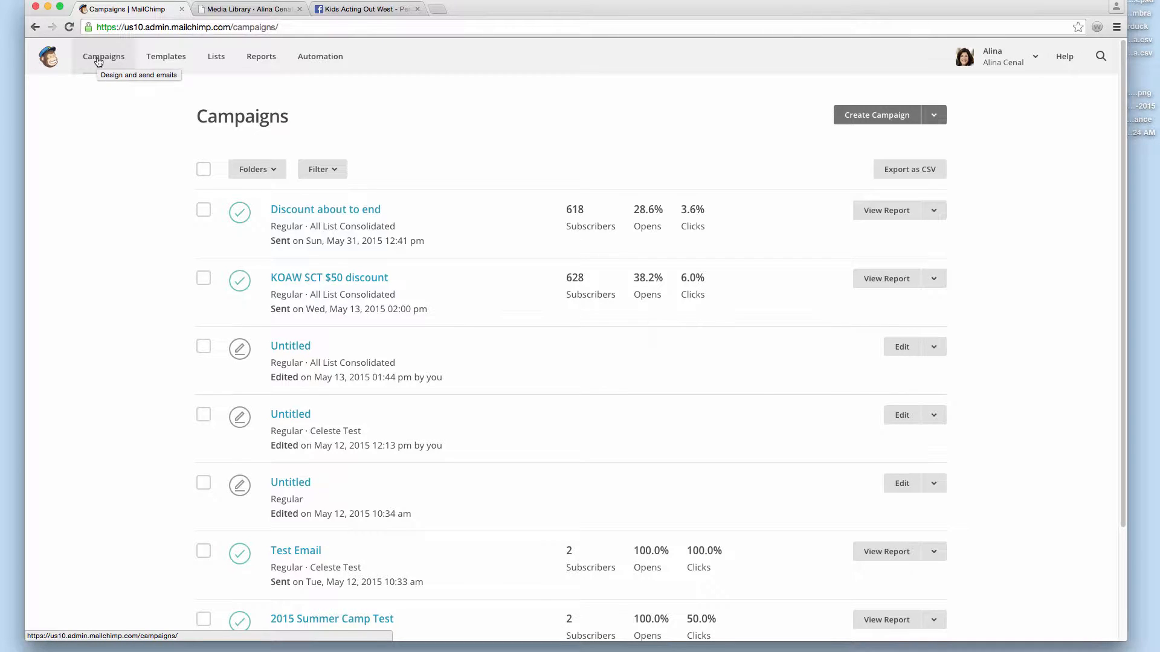
{"action": "left_click", "coordinate": [164, 63]}
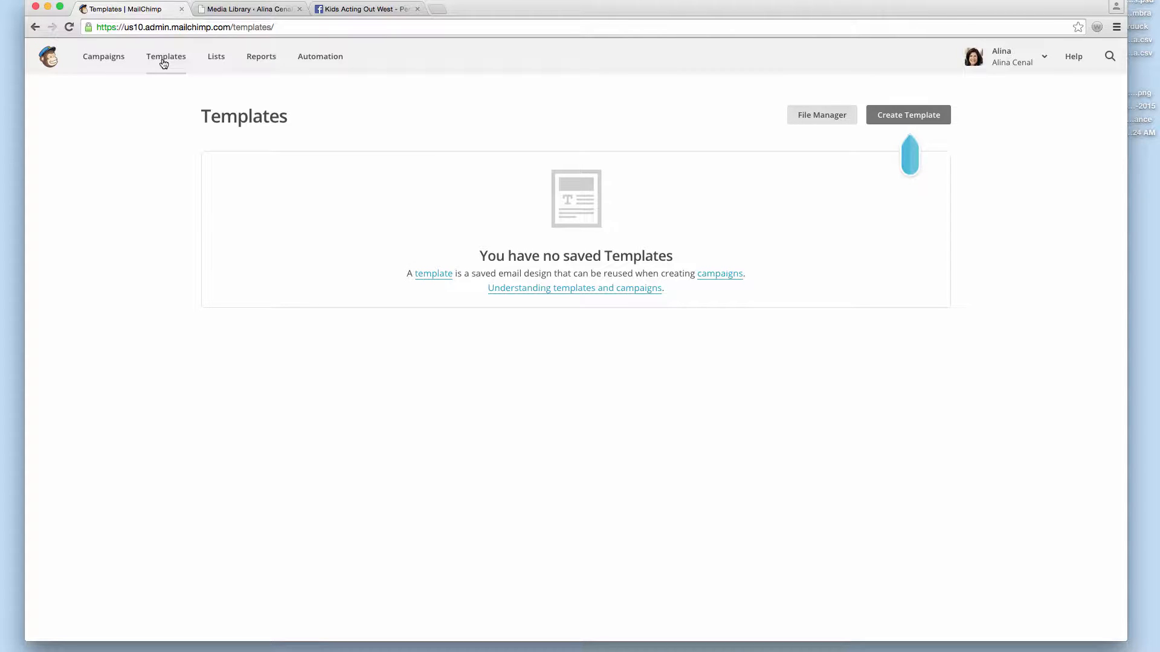
{"action": "left_click", "coordinate": [104, 64]}
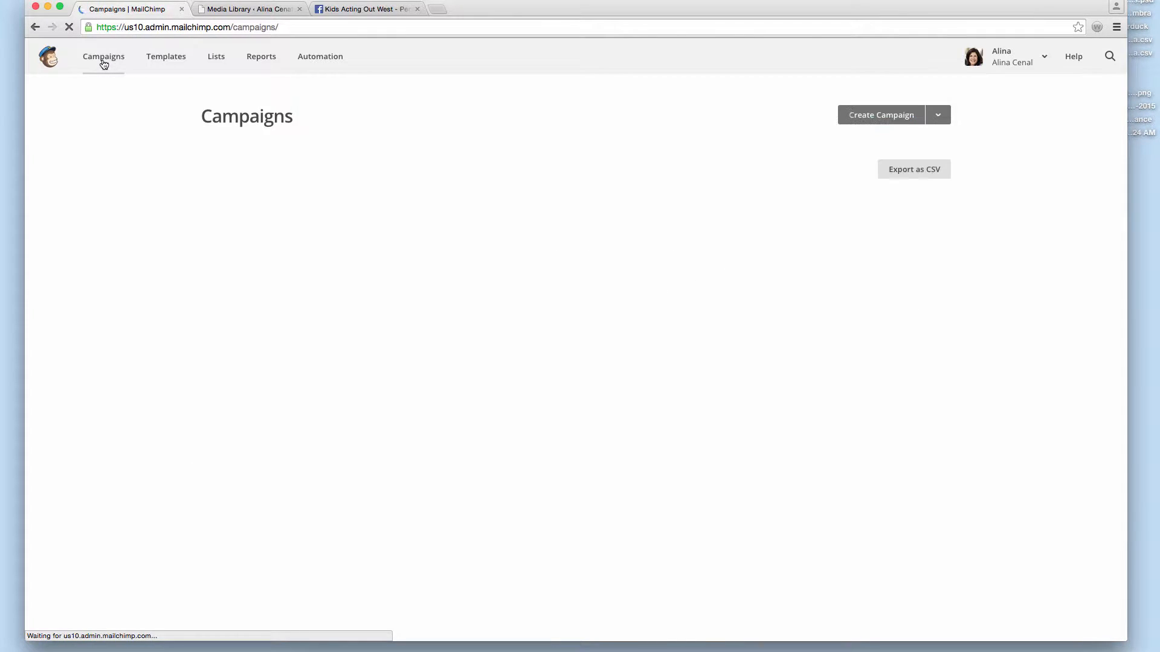
Step: Create a regular campaign and choose All List Consolidated as its recipient list
{"action": "left_click", "coordinate": [932, 117]}
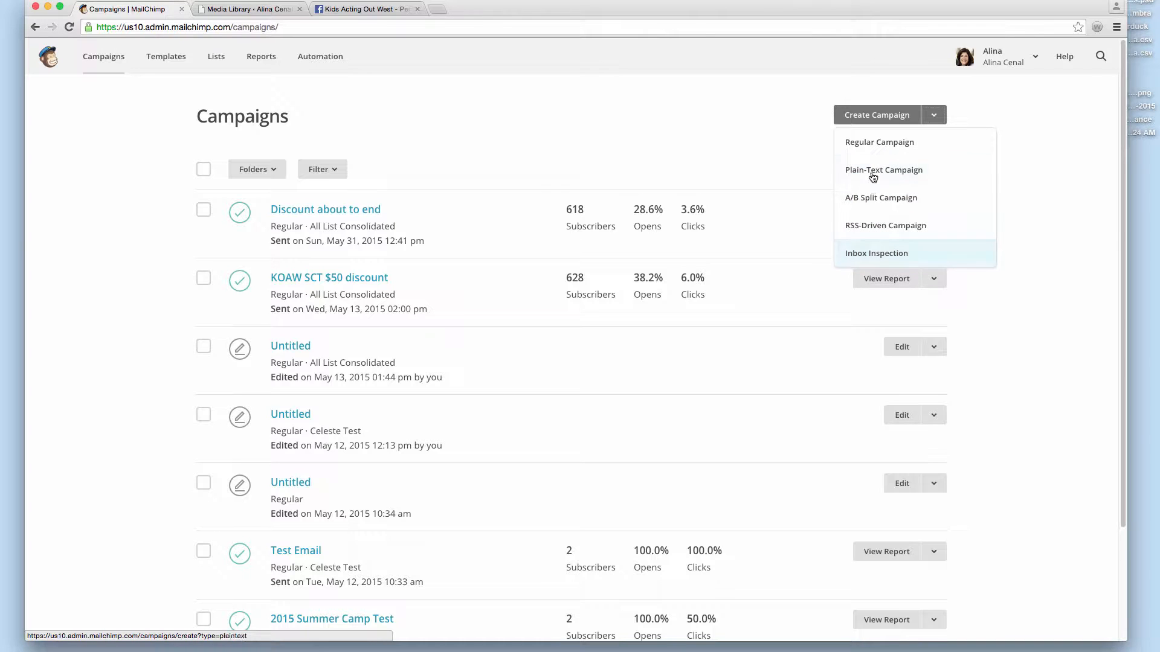
{"action": "left_click", "coordinate": [874, 144]}
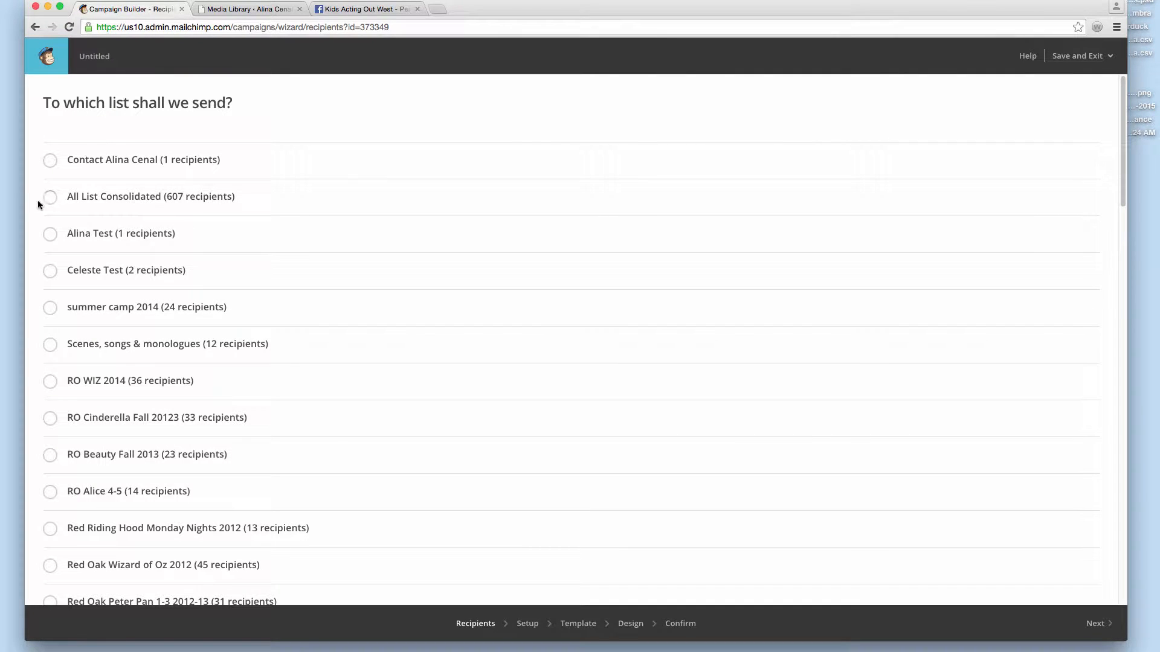
{"action": "left_click", "coordinate": [50, 198]}
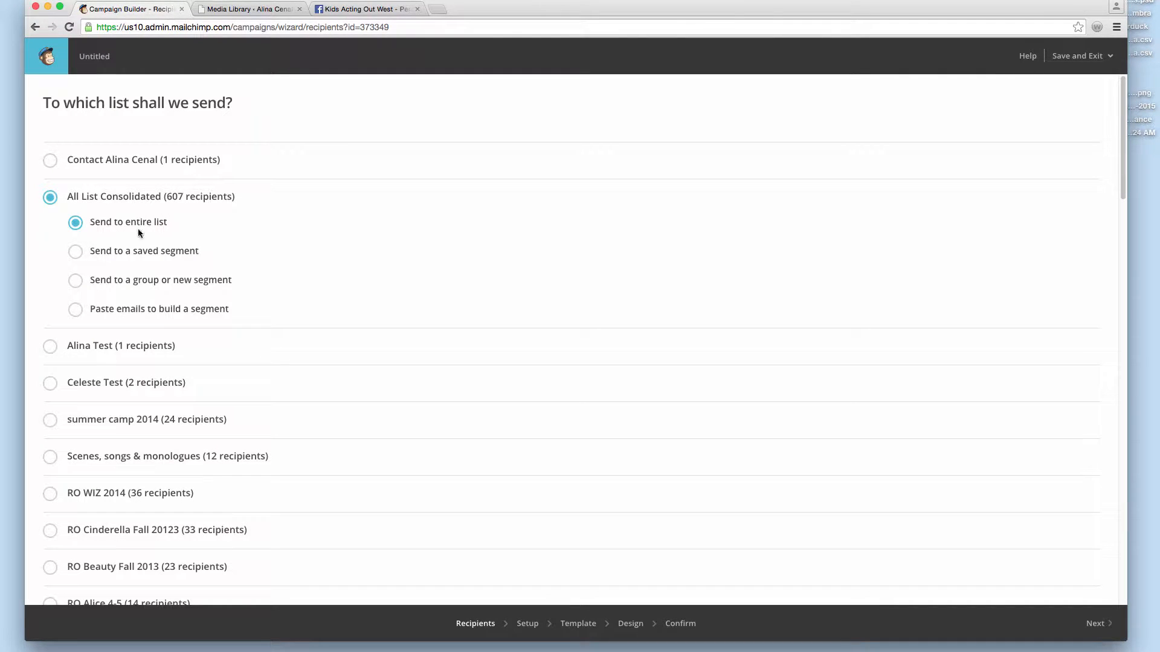
Step: Examine the saved segment, group or new segment, and pasted emails recipient options for All List Consolidated
{"action": "left_click", "coordinate": [75, 252]}
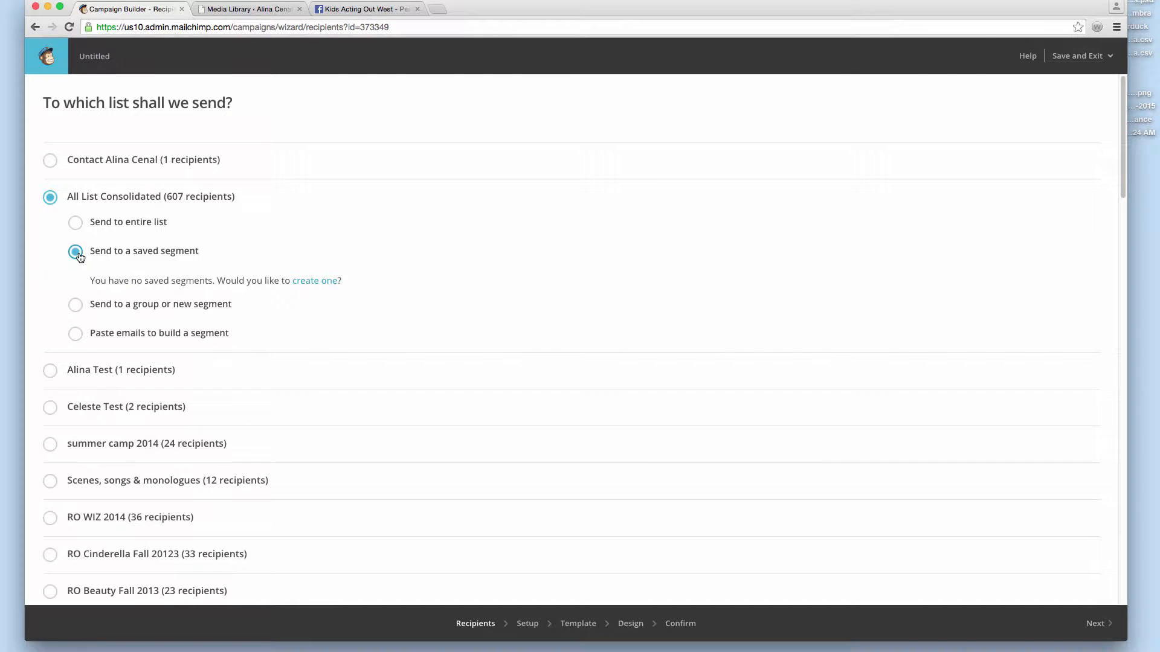
{"action": "left_click", "coordinate": [75, 305]}
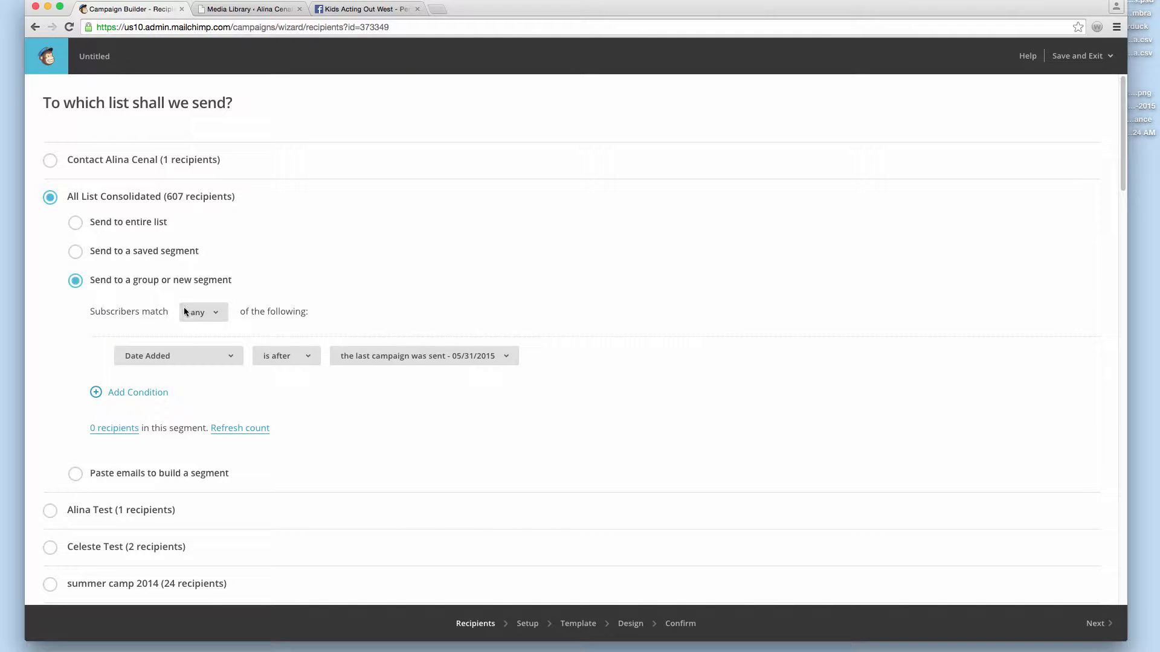
{"action": "left_click", "coordinate": [196, 356]}
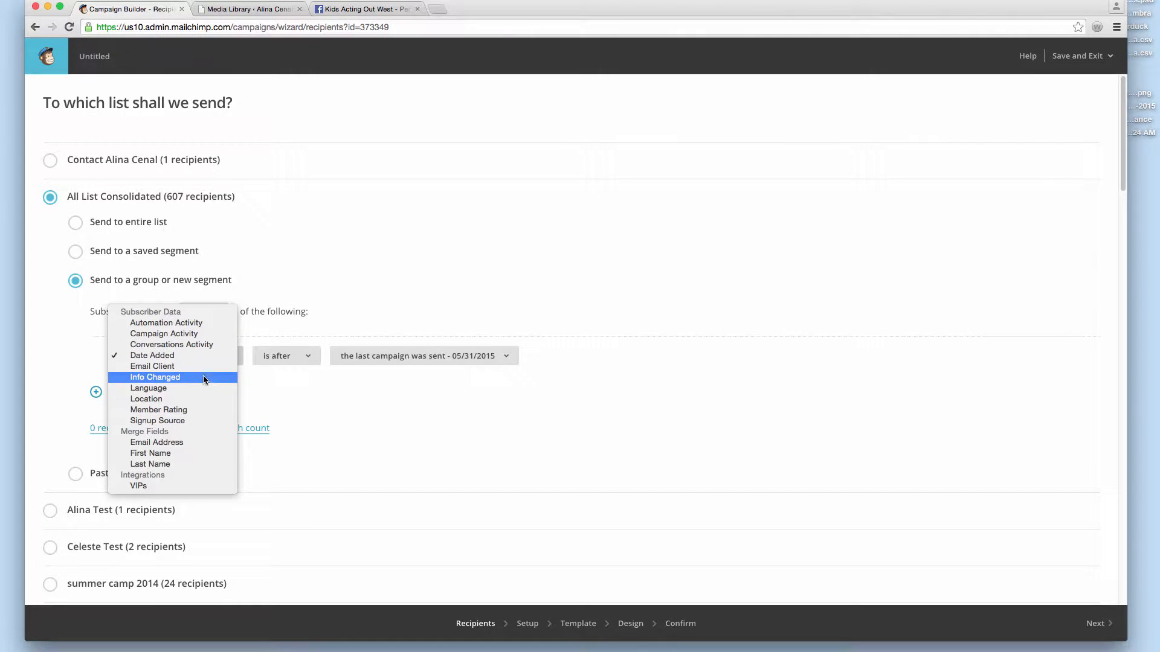
{"action": "left_click", "coordinate": [312, 326]}
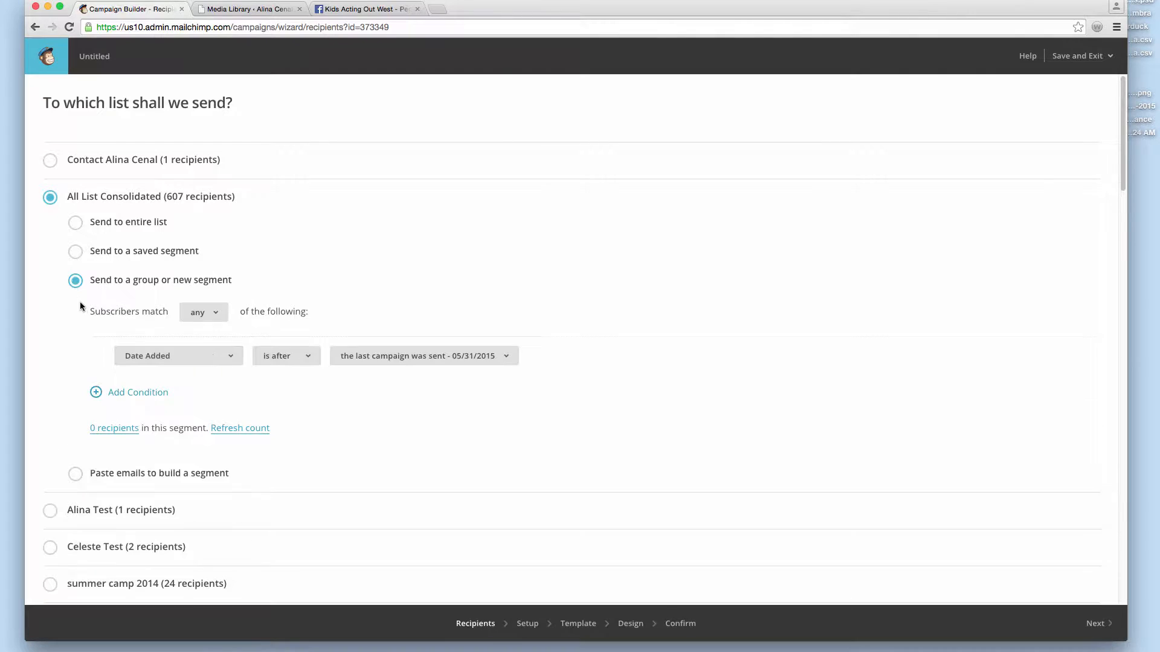
{"action": "left_click", "coordinate": [76, 475]}
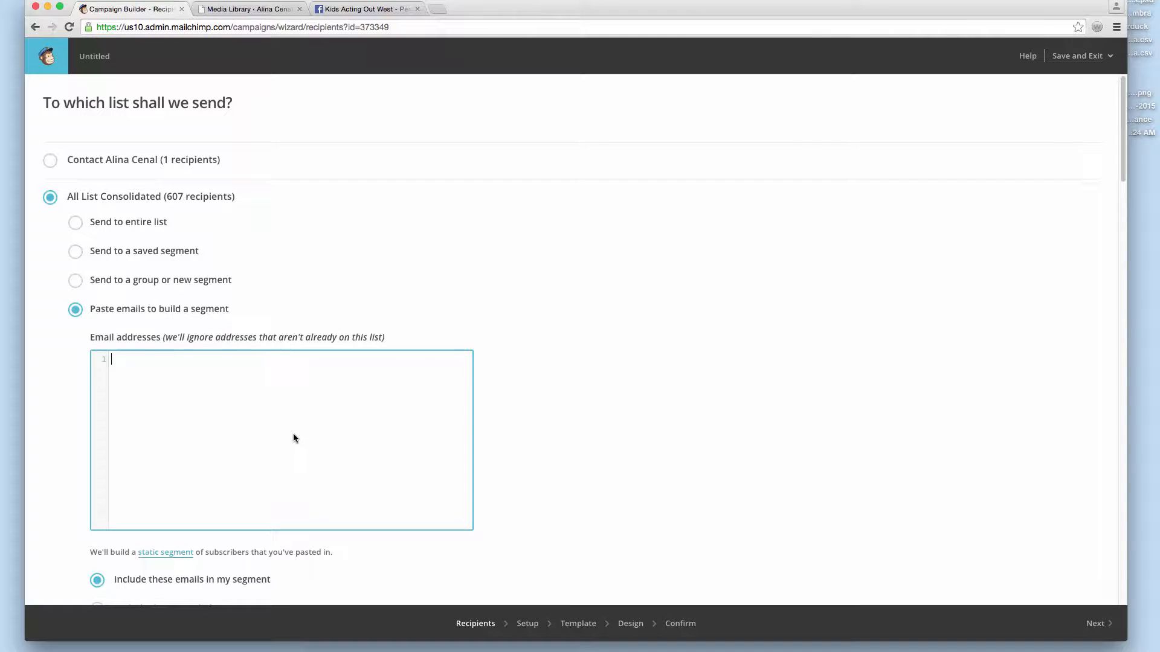
{"action": "scroll", "coordinate": [321, 399], "scroll_direction": "down", "scroll_amount": 4}
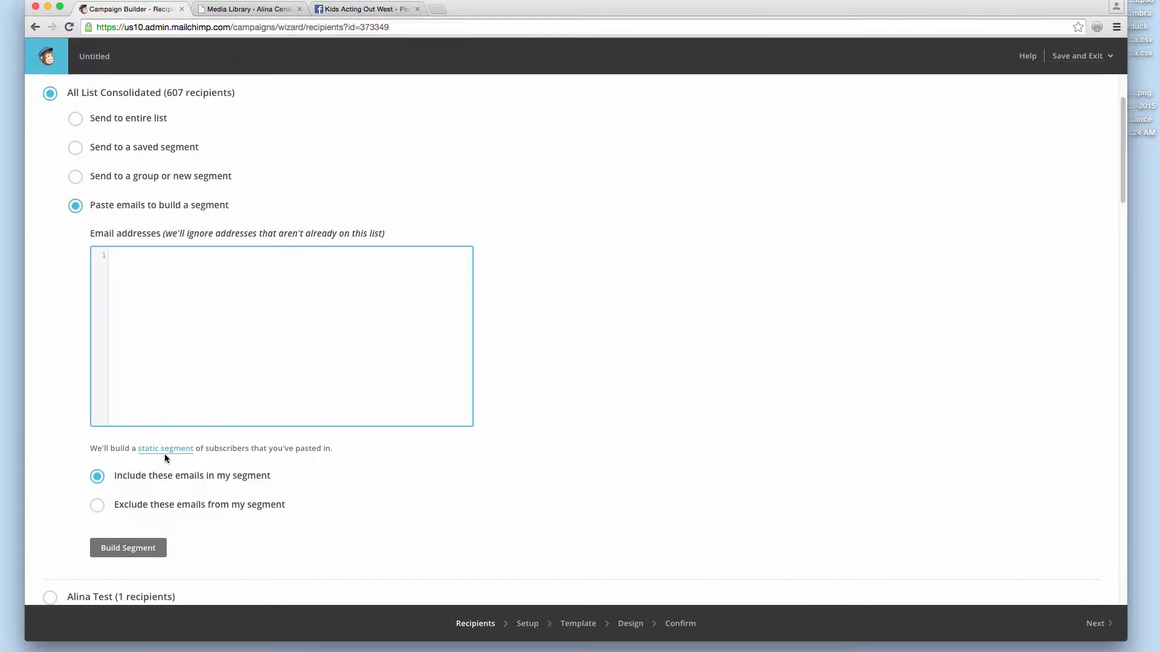
{"action": "scroll", "coordinate": [163, 458], "scroll_direction": "up", "scroll_amount": 4}
{"action": "left_click", "coordinate": [77, 251]}
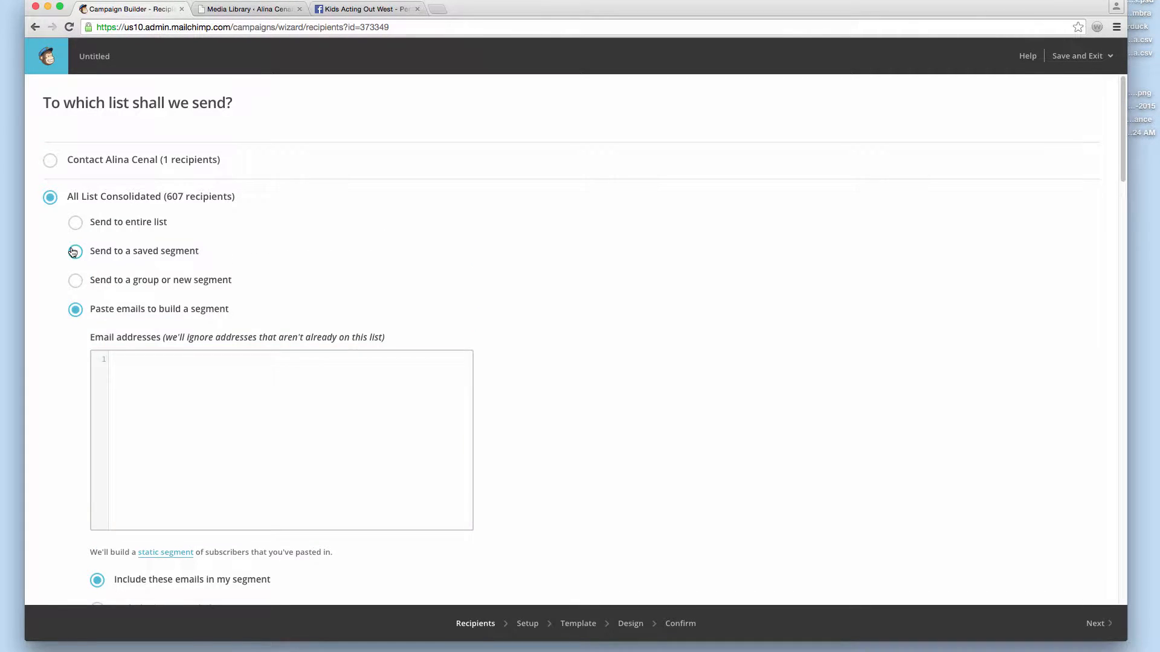
{"action": "left_click", "coordinate": [75, 222]}
{"action": "left_click", "coordinate": [75, 252]}
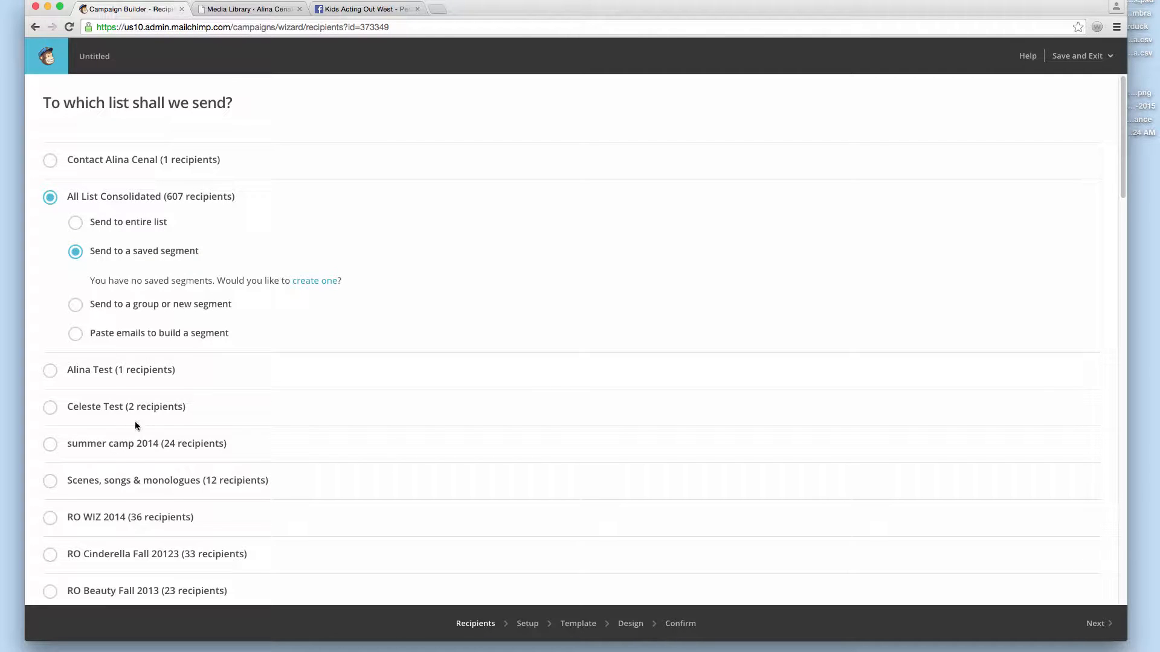
Step: Set the campaign to send to the entire All List Consolidated
{"action": "left_click", "coordinate": [76, 223]}
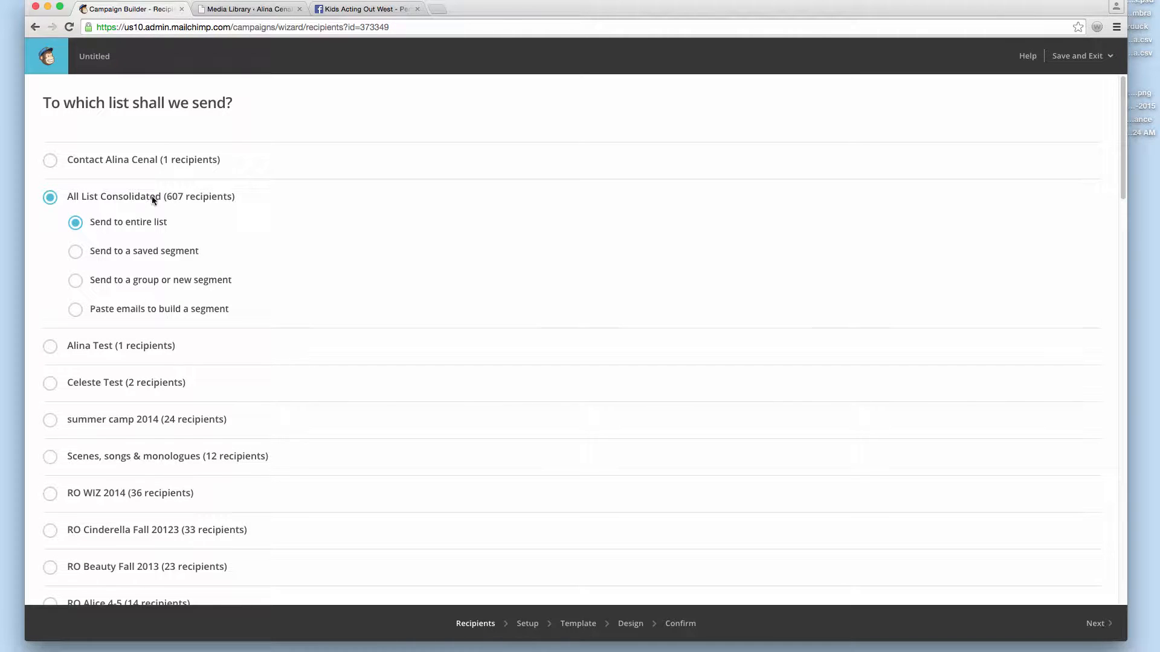
{"action": "scroll", "coordinate": [409, 276], "scroll_direction": "down", "scroll_amount": 1}
{"action": "scroll", "coordinate": [494, 358], "scroll_direction": "up", "scroll_amount": 1}
Step: Proceed to the campaign setup and name the campaign "Hairspray Show Tickets for July"
{"action": "left_click", "coordinate": [1105, 625]}
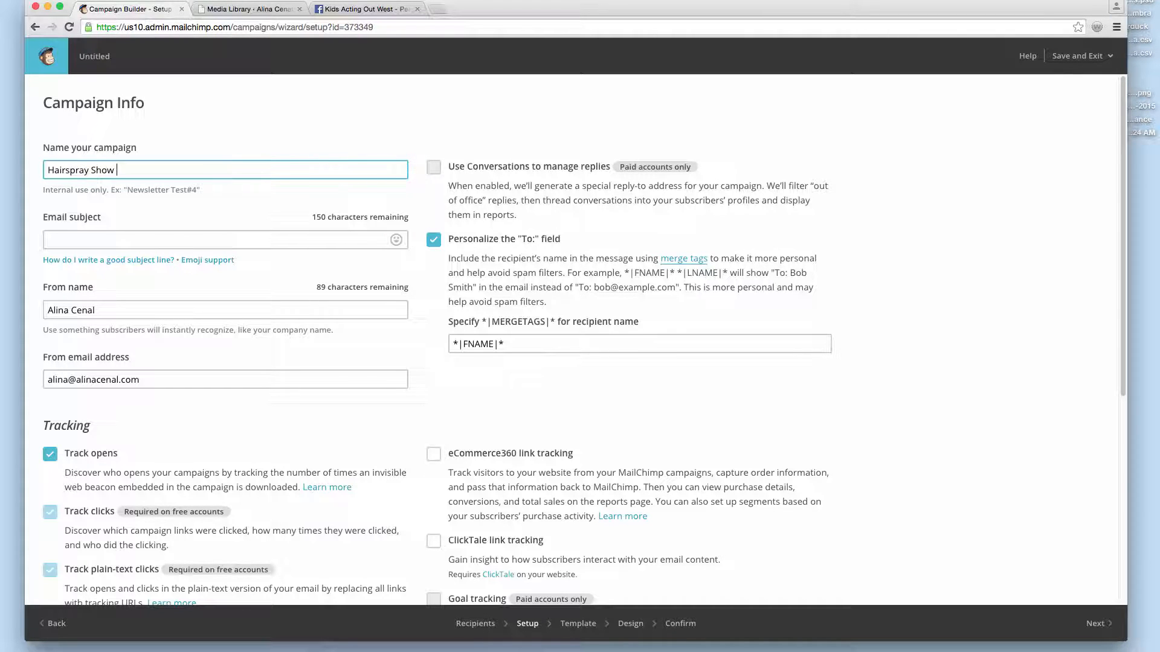
{"action": "type", "text": "Tickets for July"}
Step: Set the email subject to "Hairspray Jr. Show Tickets on Sale Now! - A message from Kids Acting Out West"
{"action": "left_click", "coordinate": [230, 238]}
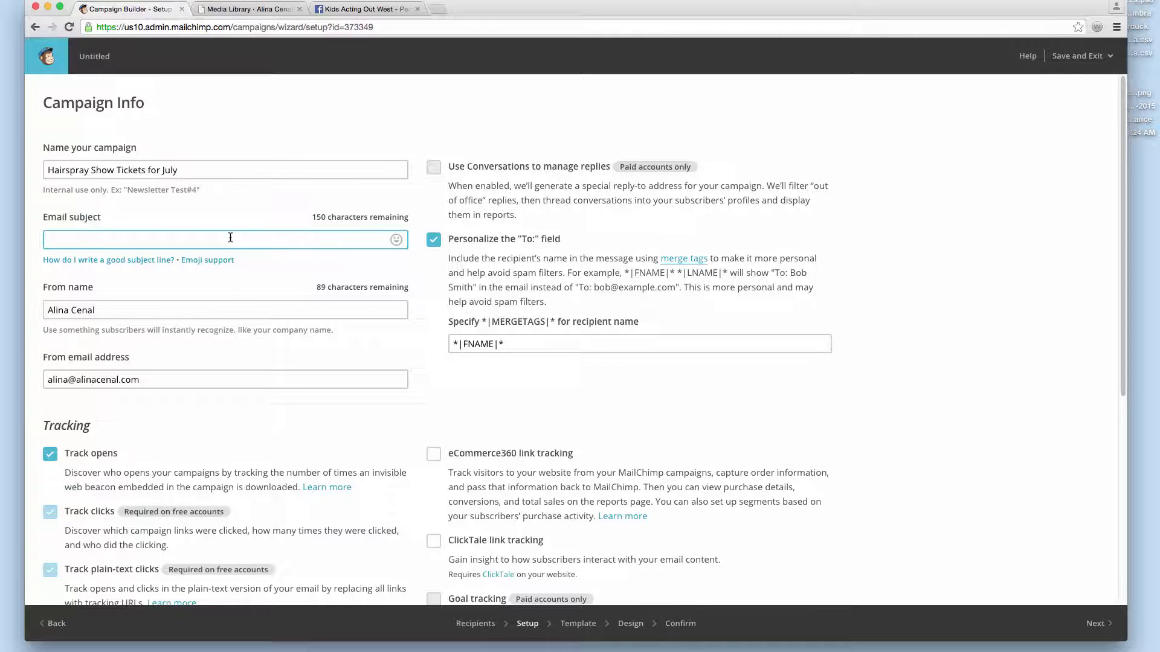
{"action": "type", "text": "Ha"}
{"action": "type", "text": "irsrpay"}
{"action": "key", "text": "BackSpace"}
{"action": "key", "text": "BackSpace"}
{"action": "key", "text": "BackSpace"}
{"action": "type", "text": "Show Tickets on"}
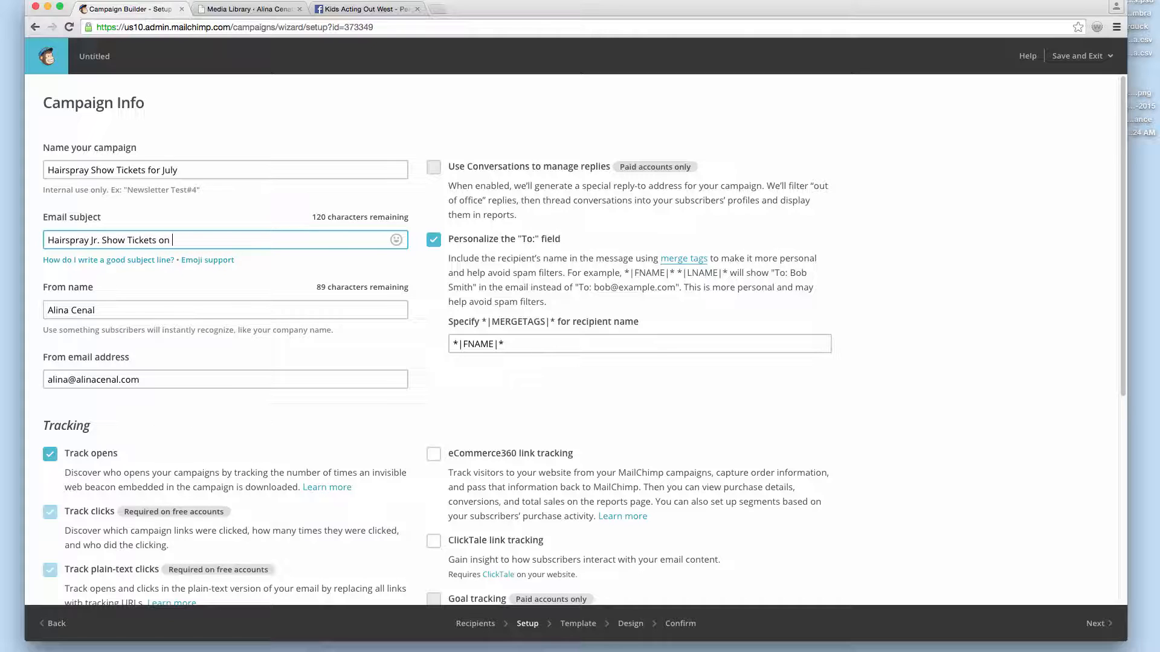
{"action": "type", "text": " Sale"}
{"action": "type", "text": "Now! - A ms"}
{"action": "type", "text": "ssage from Kids A"}
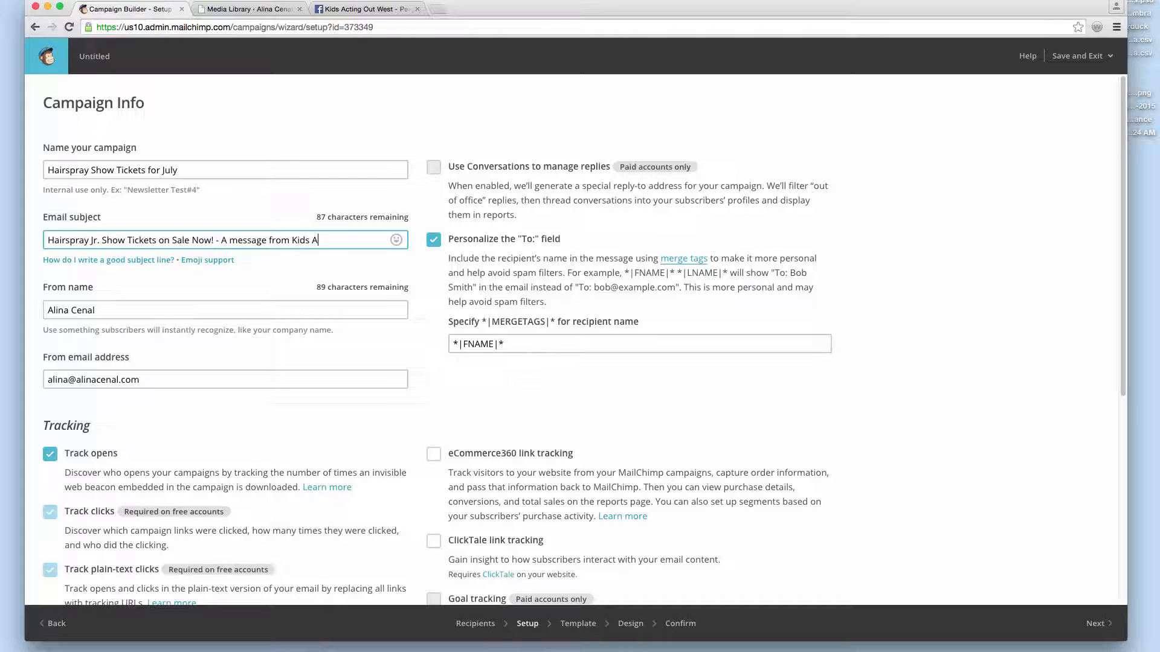
{"action": "type", "text": "cting Otu"}
{"action": "type", "text": "ut W"}
{"action": "left_click", "coordinate": [222, 241]}
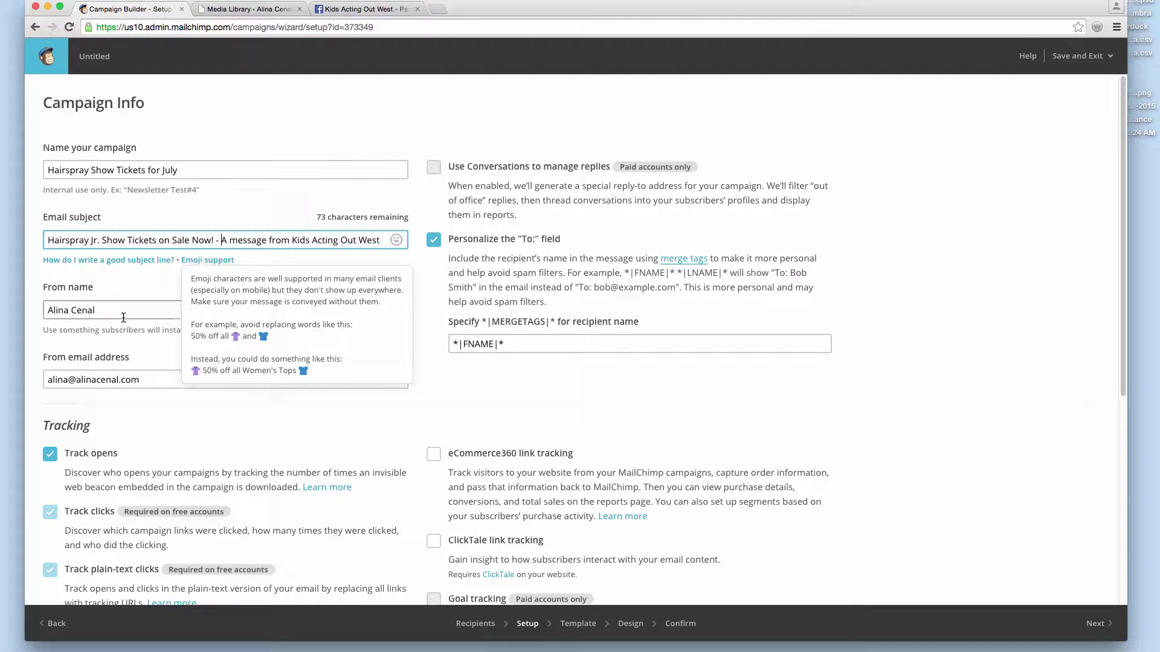
{"action": "left_click", "coordinate": [106, 379]}
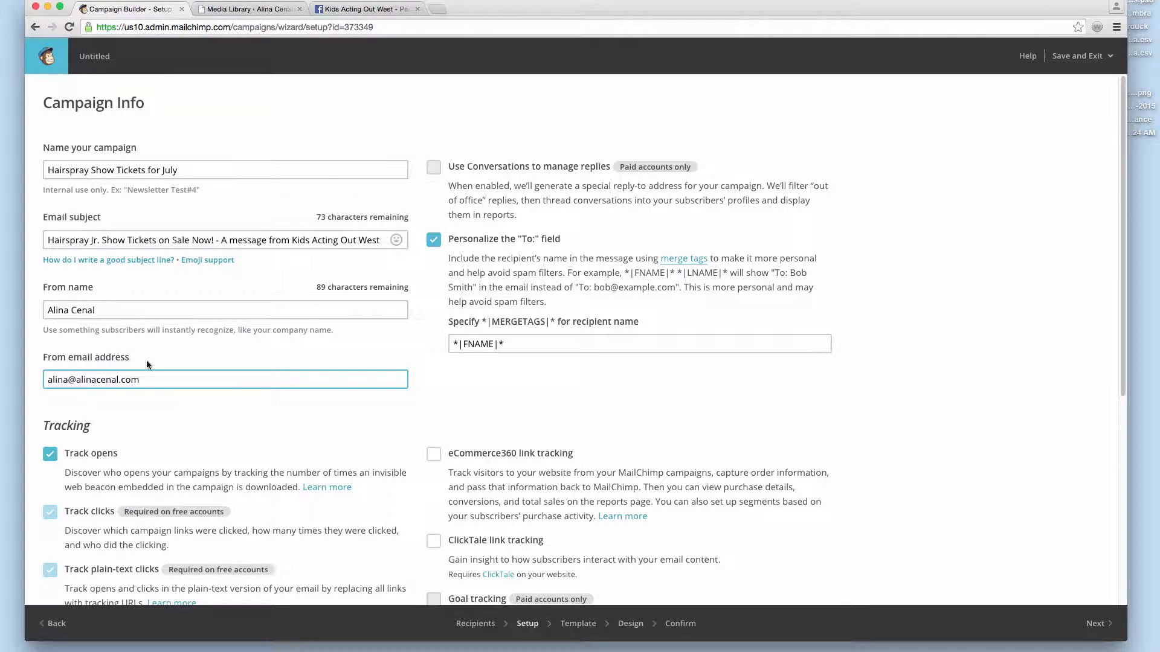
Step: Enable Google Analytics link tracking for the campaign and check its Google Analytics title
{"action": "scroll", "coordinate": [230, 330], "scroll_direction": "down", "scroll_amount": 4}
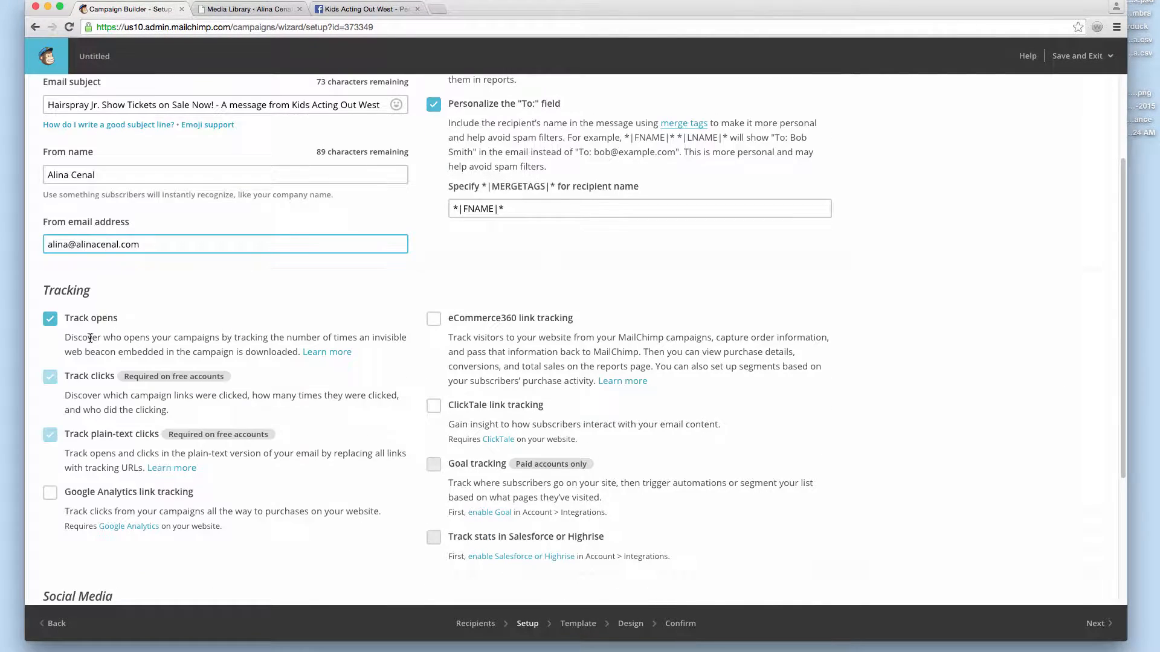
{"action": "scroll", "coordinate": [100, 365], "scroll_direction": "down", "scroll_amount": 1}
{"action": "left_click", "coordinate": [51, 464]}
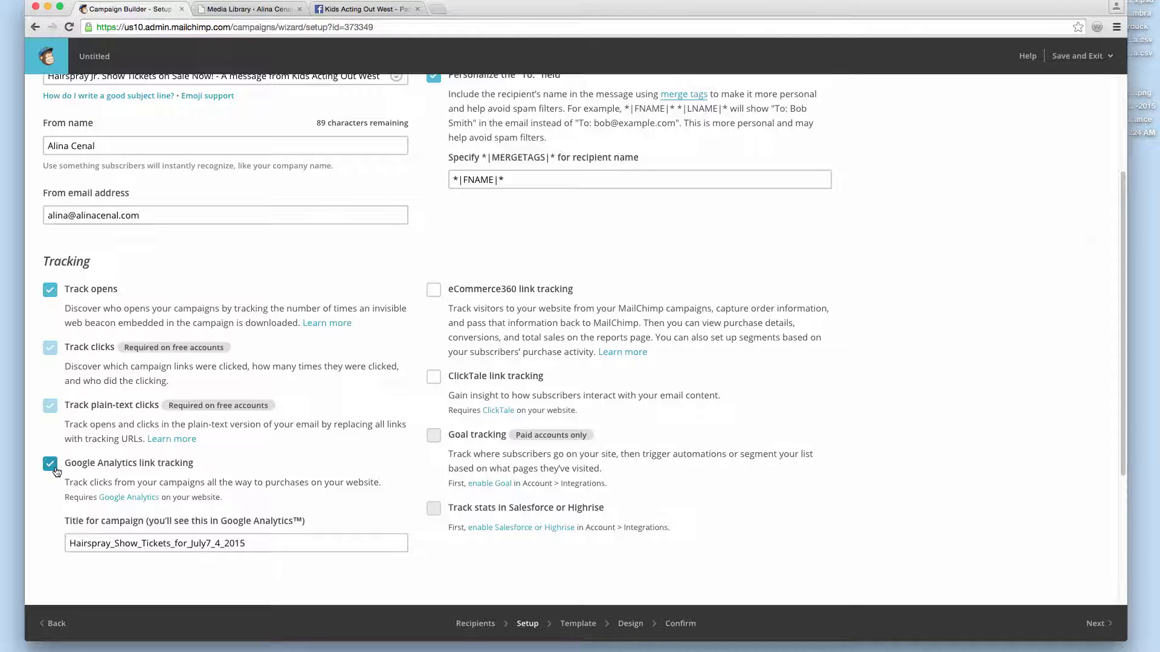
{"action": "scroll", "coordinate": [55, 471], "scroll_direction": "down", "scroll_amount": 1}
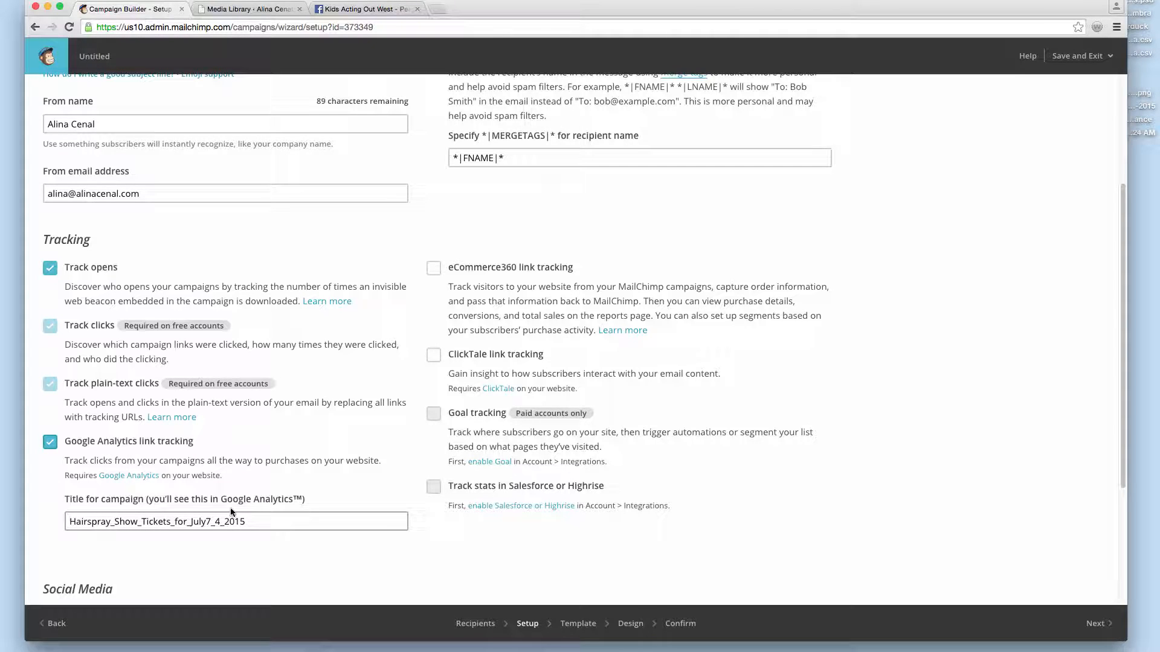
{"action": "left_click_drag", "start_coordinate": [245, 521], "coordinate": [58, 523]}
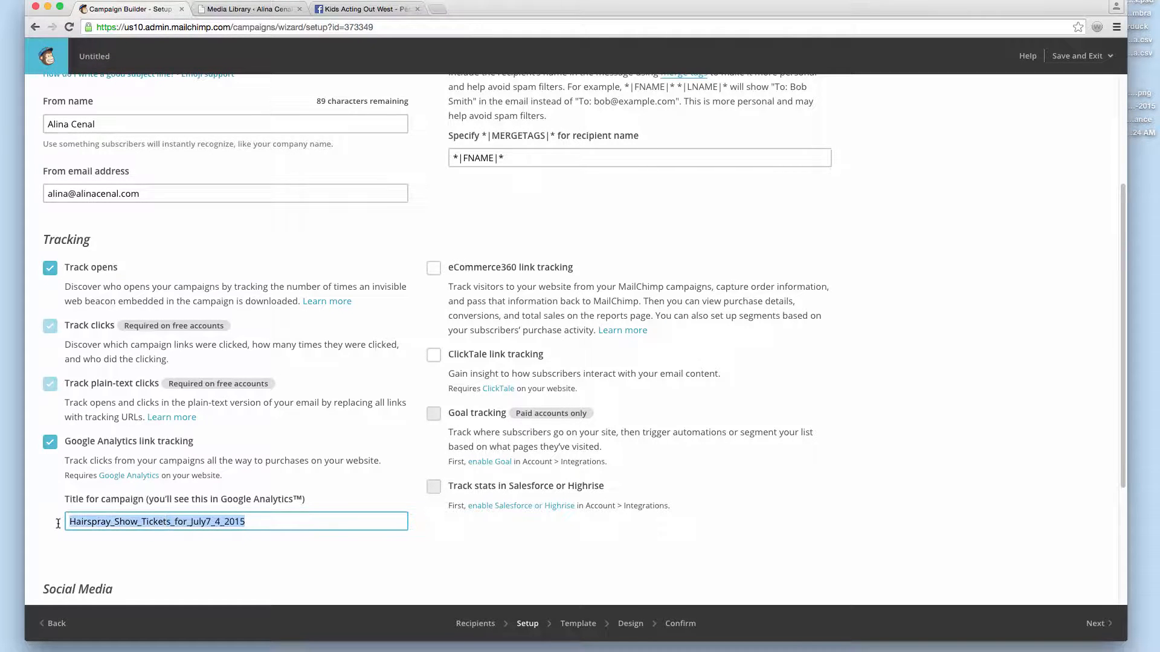
{"action": "left_click", "coordinate": [127, 521]}
{"action": "left_click_drag", "start_coordinate": [252, 518], "coordinate": [64, 523]}
{"action": "scroll", "coordinate": [338, 419], "scroll_direction": "up", "scroll_amount": 1}
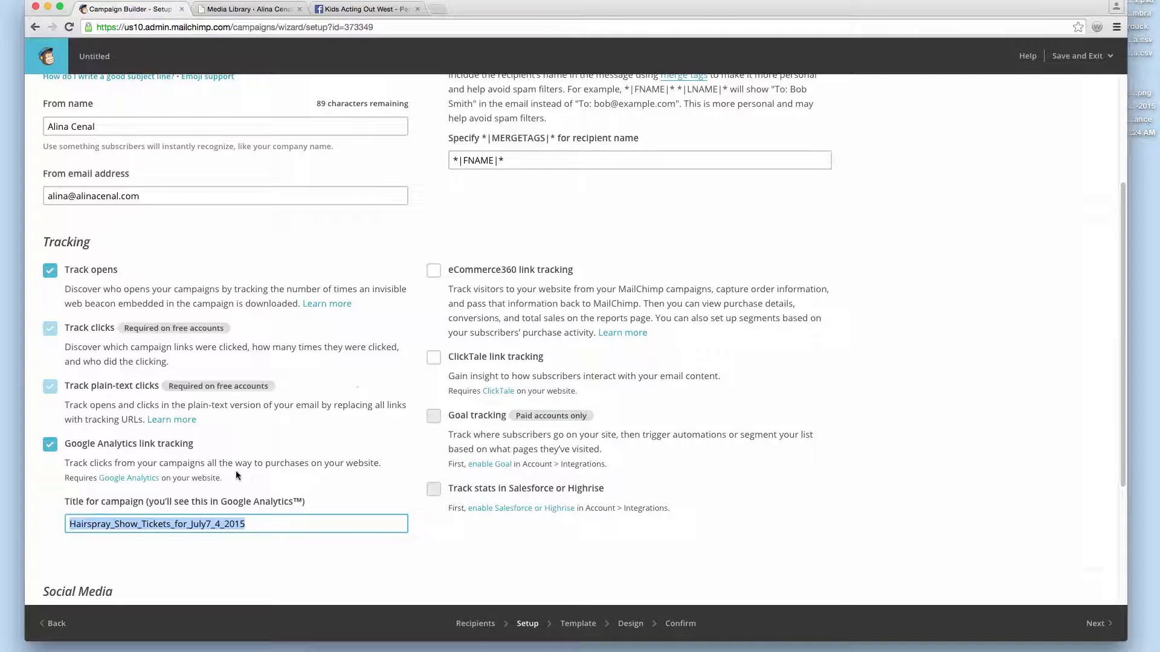
{"action": "scroll", "coordinate": [266, 469], "scroll_direction": "up", "scroll_amount": 1}
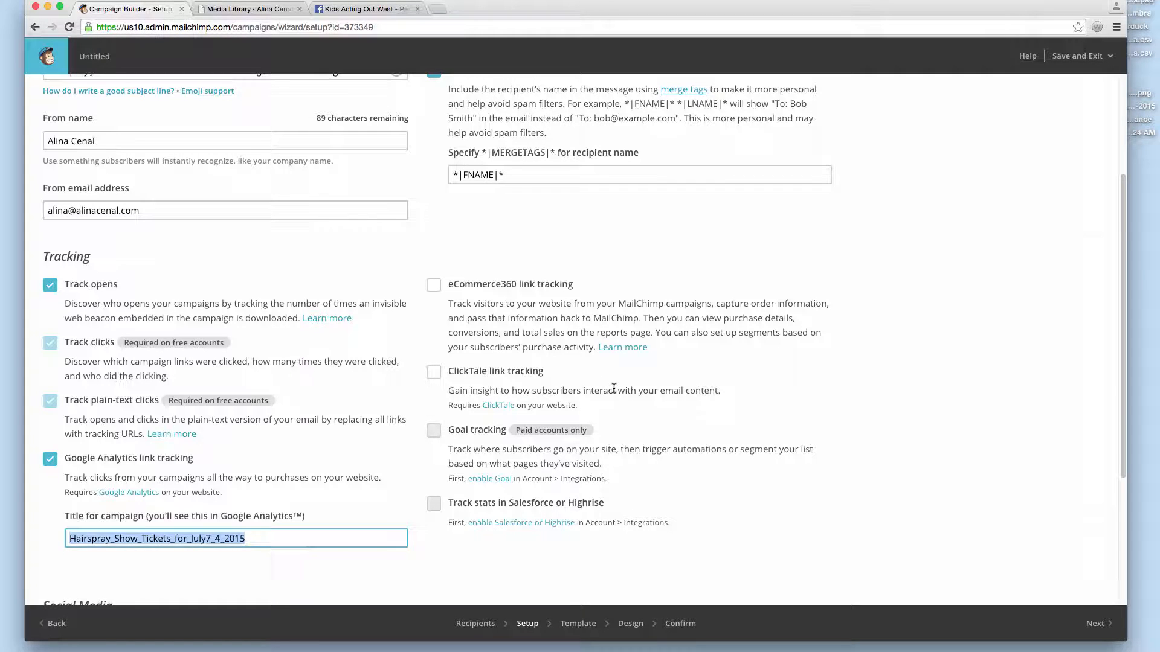
Step: Try ClickTale link tracking for the campaign and switch it back off
{"action": "left_click", "coordinate": [602, 388]}
{"action": "left_click", "coordinate": [434, 372]}
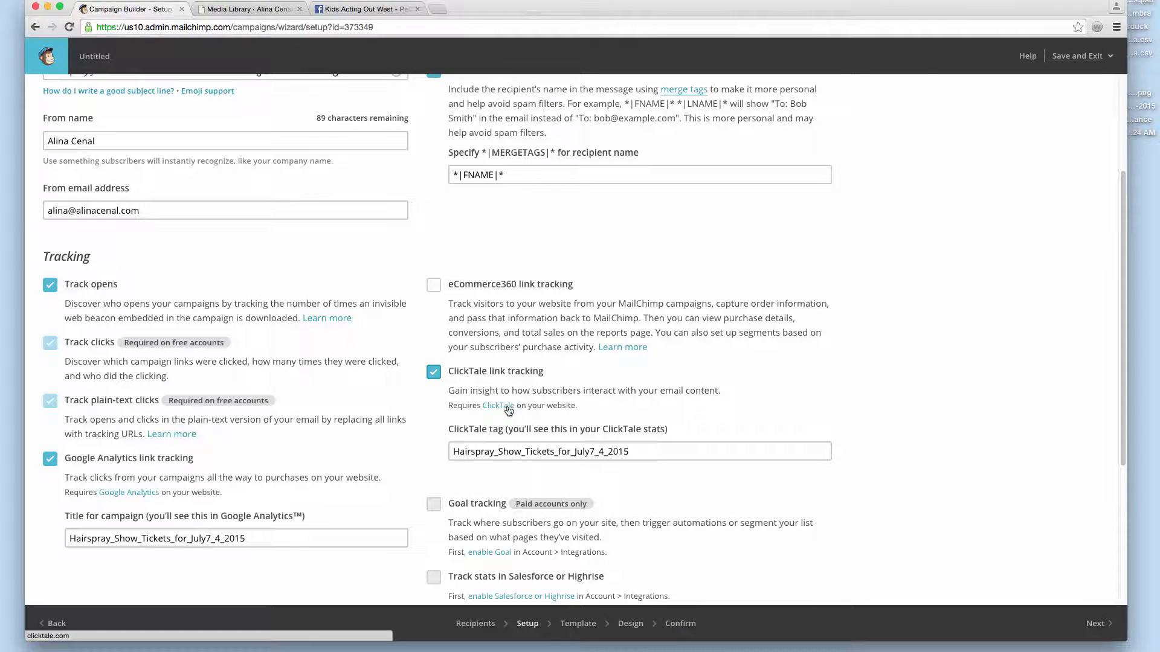
{"action": "left_click", "coordinate": [433, 376]}
Step: Enable auto-posting to Facebook after sending, with the post text "Come join us for these upcoming shows of Hairspray Jr.!"
{"action": "scroll", "coordinate": [521, 371], "scroll_direction": "down", "scroll_amount": 3}
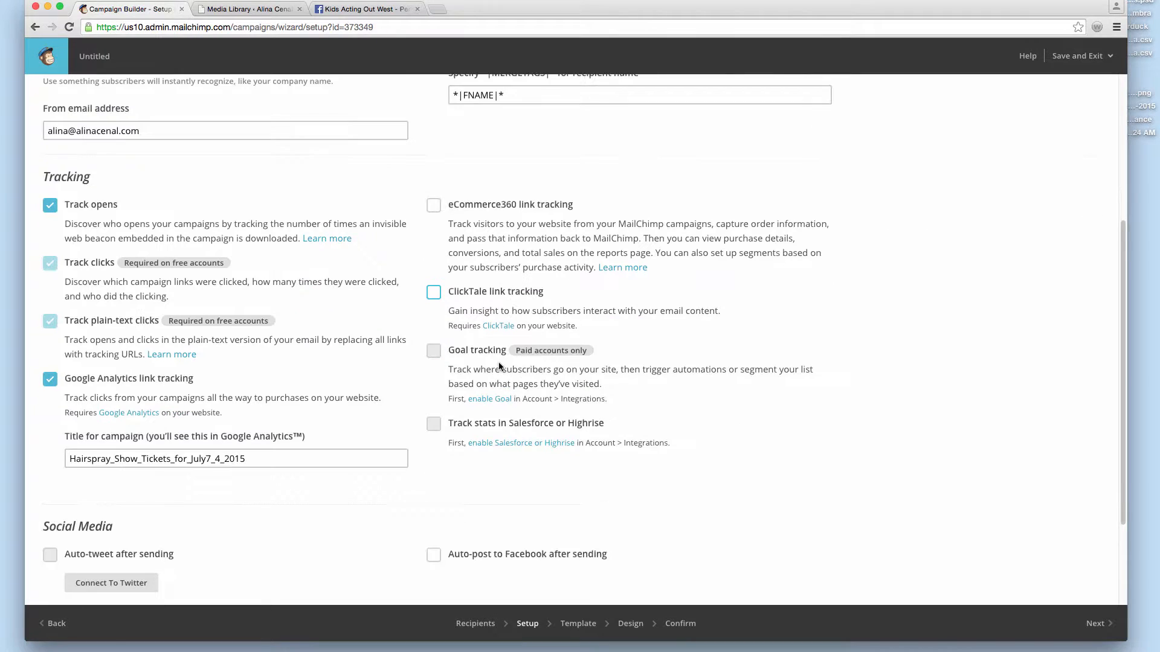
{"action": "scroll", "coordinate": [502, 361], "scroll_direction": "down", "scroll_amount": 2}
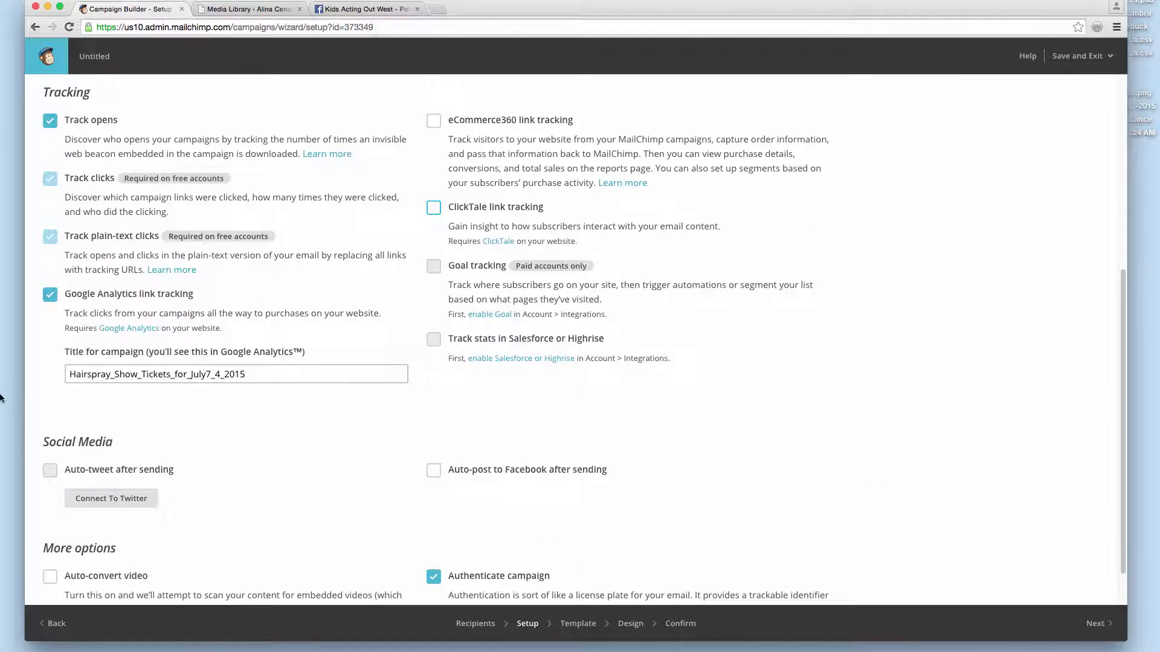
{"action": "scroll", "coordinate": [52, 309], "scroll_direction": "down", "scroll_amount": 2}
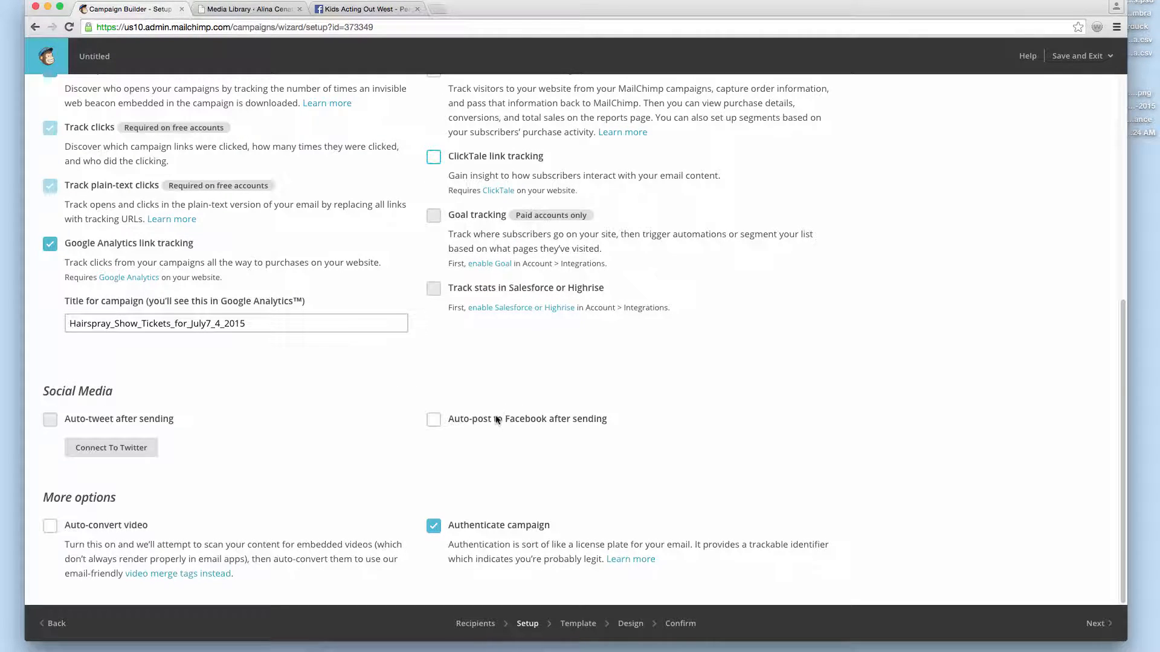
{"action": "left_click", "coordinate": [434, 420]}
{"action": "scroll", "coordinate": [520, 411], "scroll_direction": "down", "scroll_amount": 3}
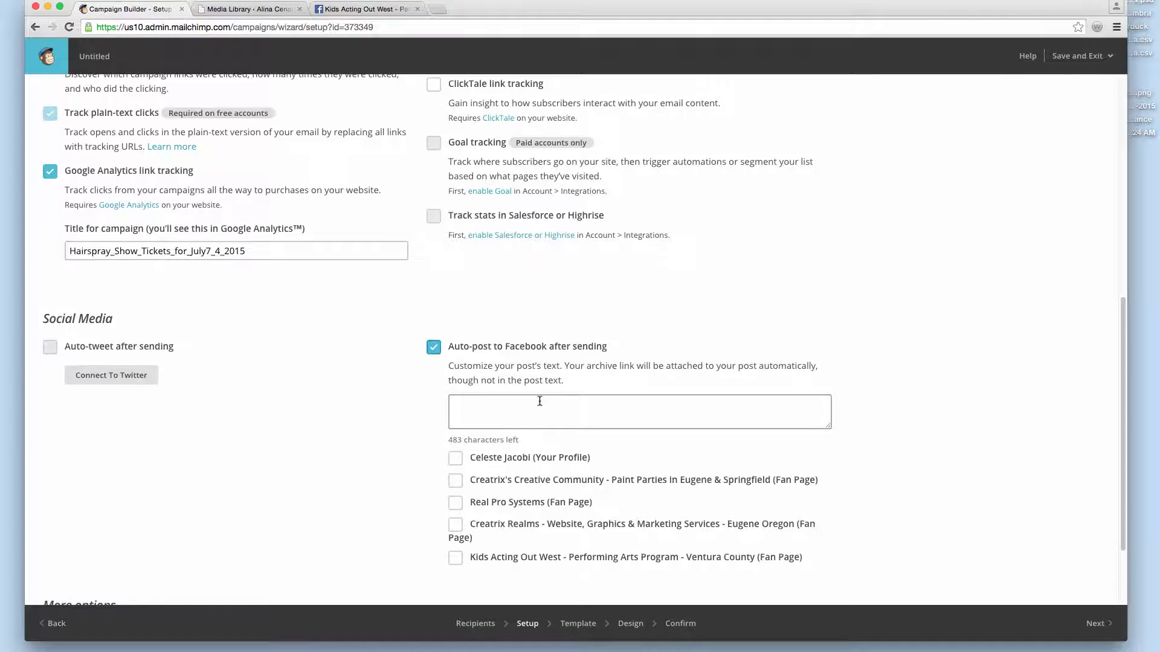
{"action": "scroll", "coordinate": [540, 401], "scroll_direction": "down", "scroll_amount": 1}
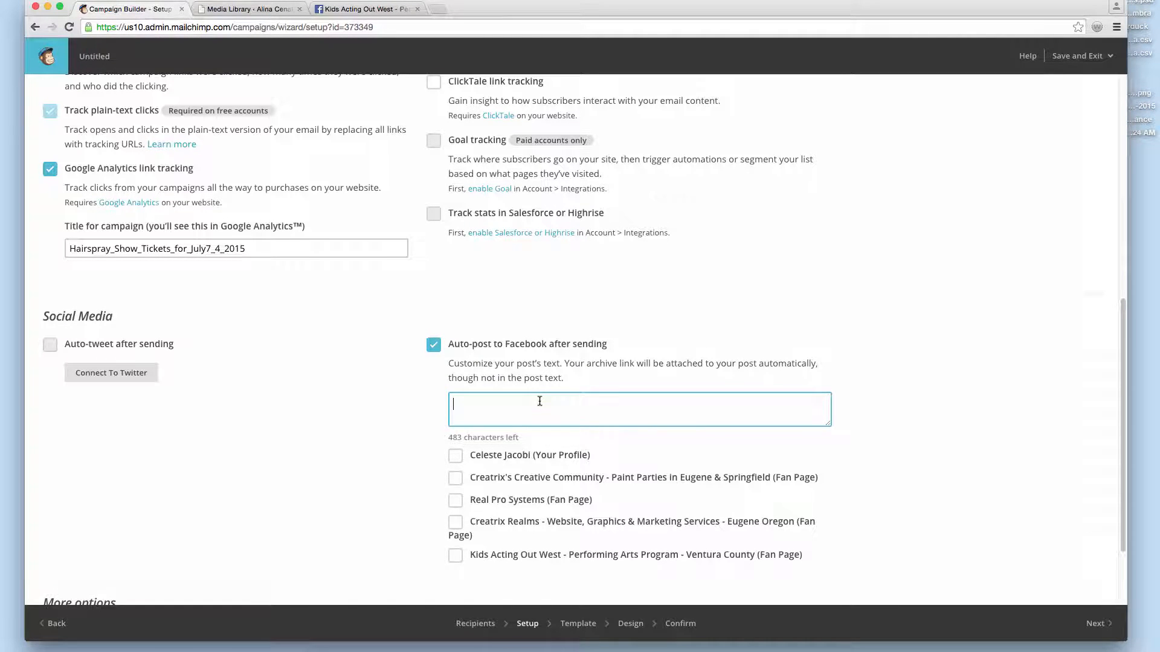
{"action": "type", "text": "Come"}
{"action": "type", "text": " join us for these upcoming "}
{"action": "type", "text": "shoe"}
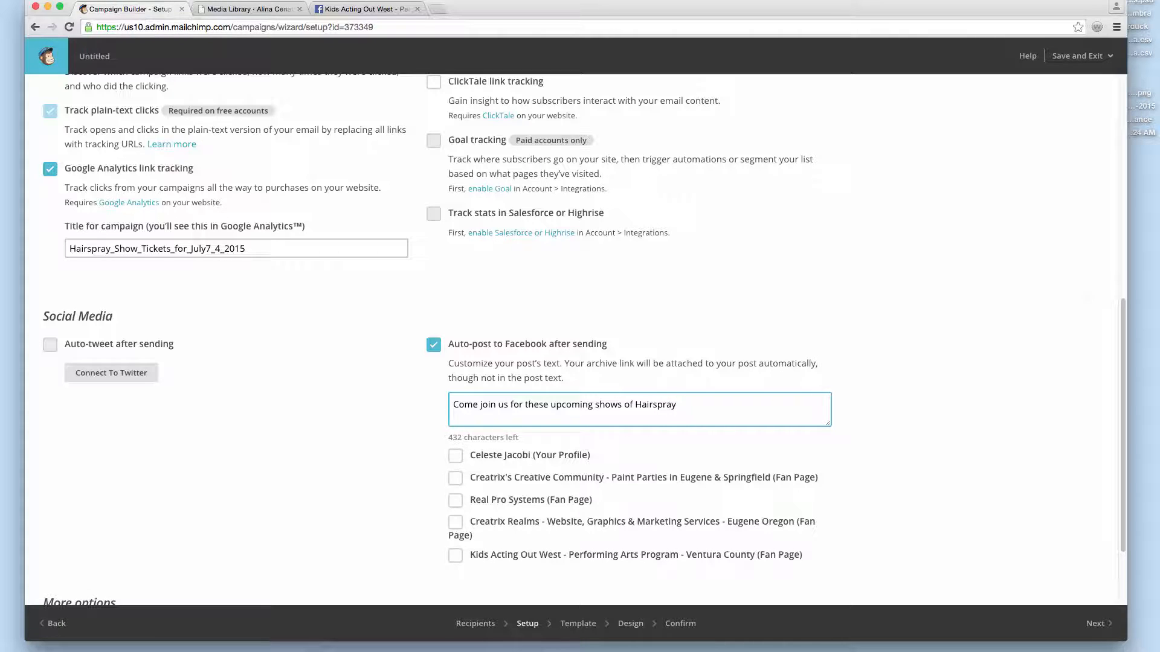
{"action": "type", "text": "r.!"}
Step: Choose the Kids Acting Out West fan page for the Facebook auto-post and proceed to the template selection
{"action": "scroll", "coordinate": [437, 340], "scroll_direction": "down", "scroll_amount": 1}
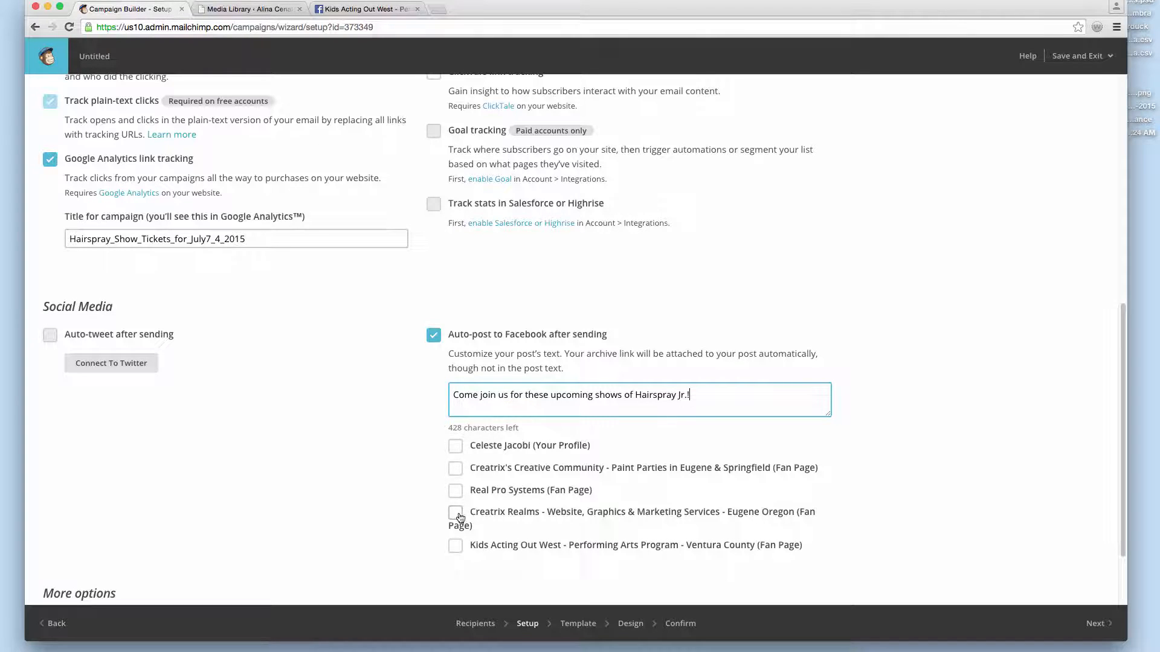
{"action": "left_click", "coordinate": [455, 546]}
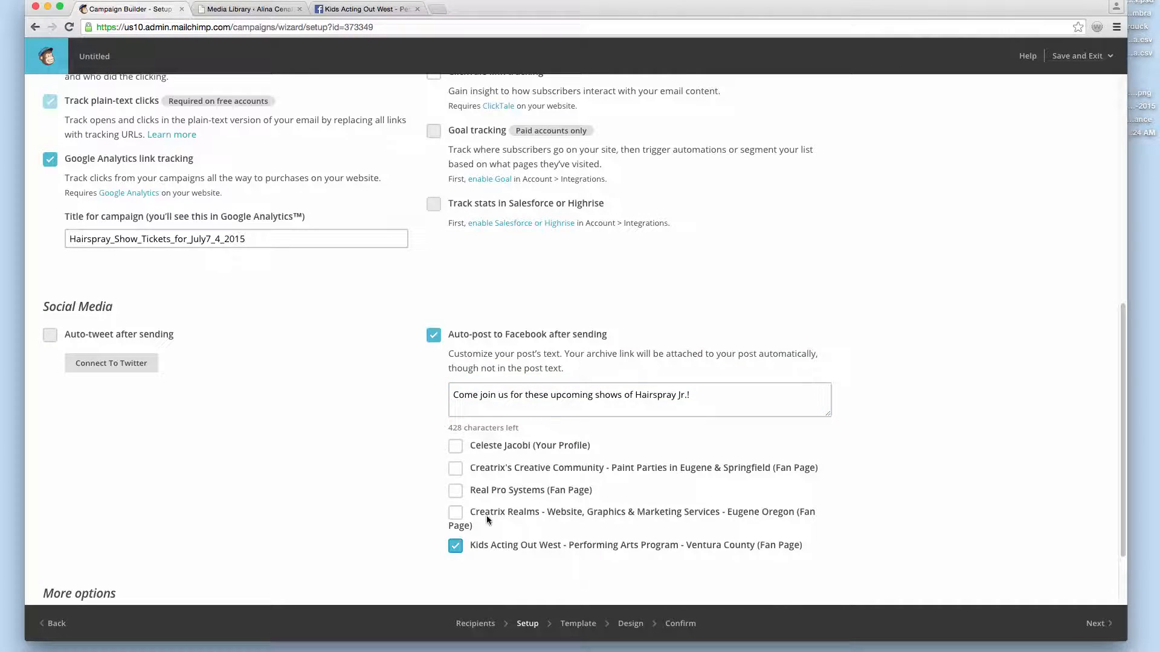
{"action": "scroll", "coordinate": [488, 519], "scroll_direction": "down", "scroll_amount": 3}
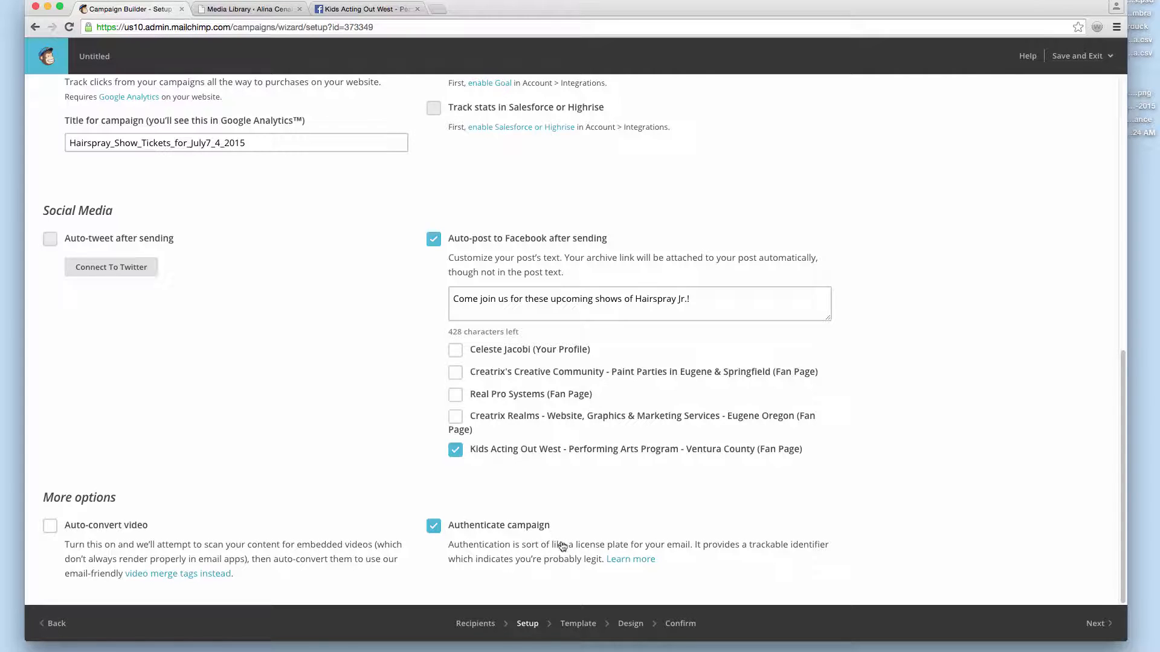
{"action": "left_click", "coordinate": [1103, 626]}
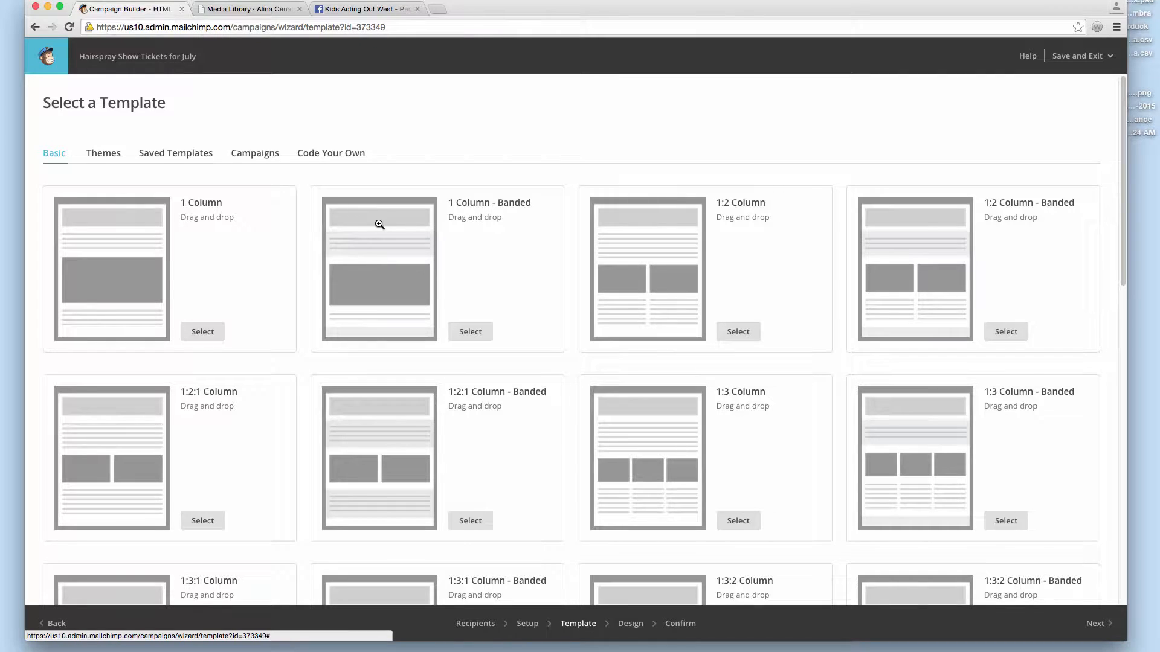
Step: Preview the basic templates 1 Column - Banded, 1 Column, 1:2 Column, 1:2 Column - Banded and 1:2:1 Column
{"action": "left_click", "coordinate": [423, 242]}
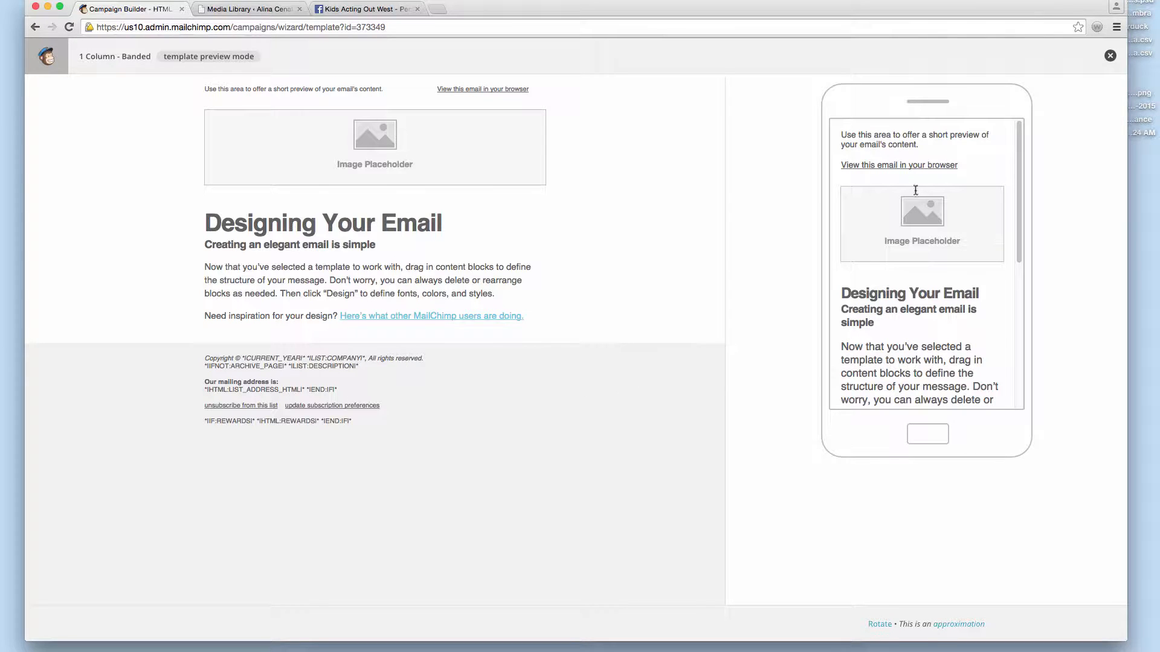
{"action": "left_click", "coordinate": [1110, 55]}
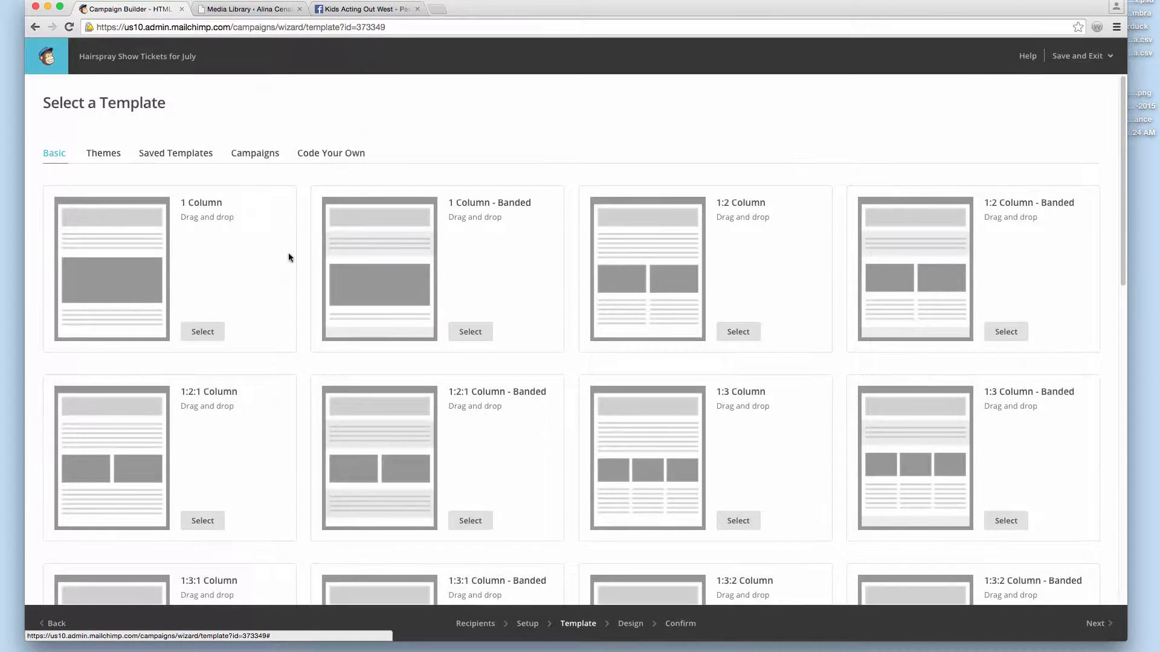
{"action": "left_click", "coordinate": [127, 260]}
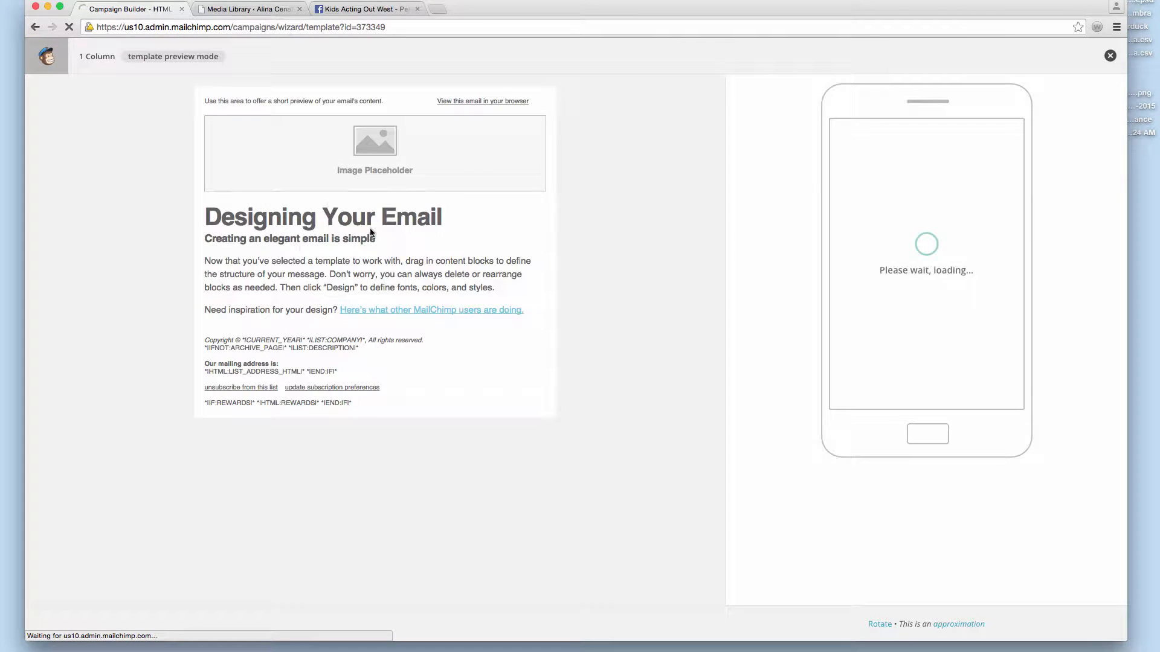
{"action": "left_click", "coordinate": [1110, 56]}
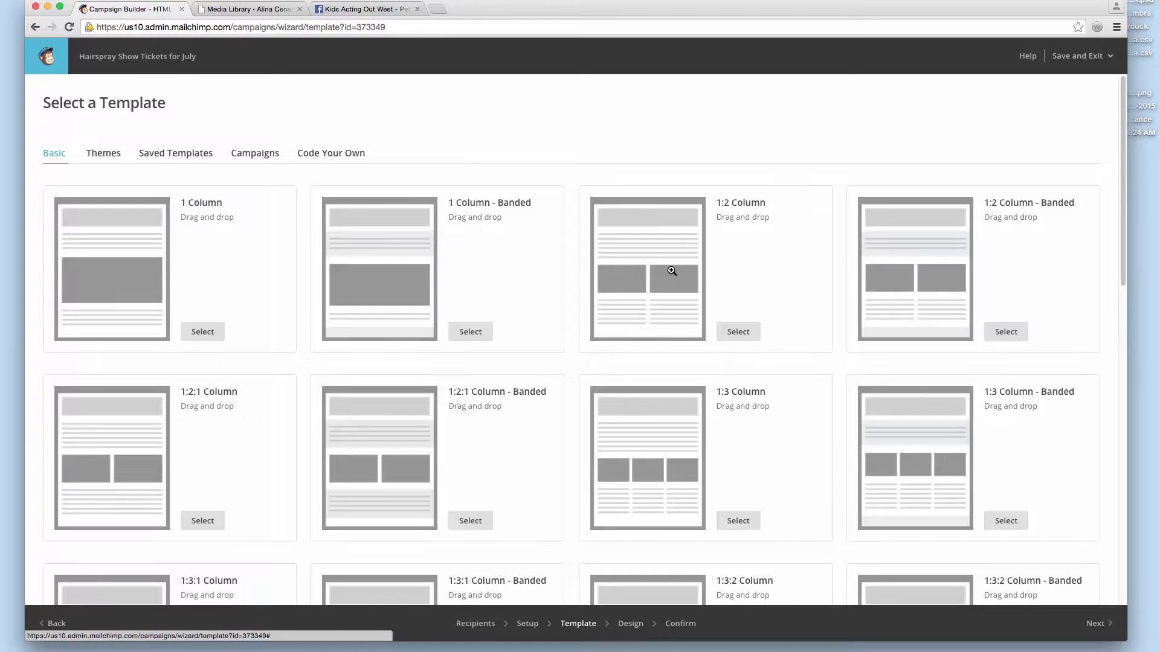
{"action": "left_click", "coordinate": [655, 301]}
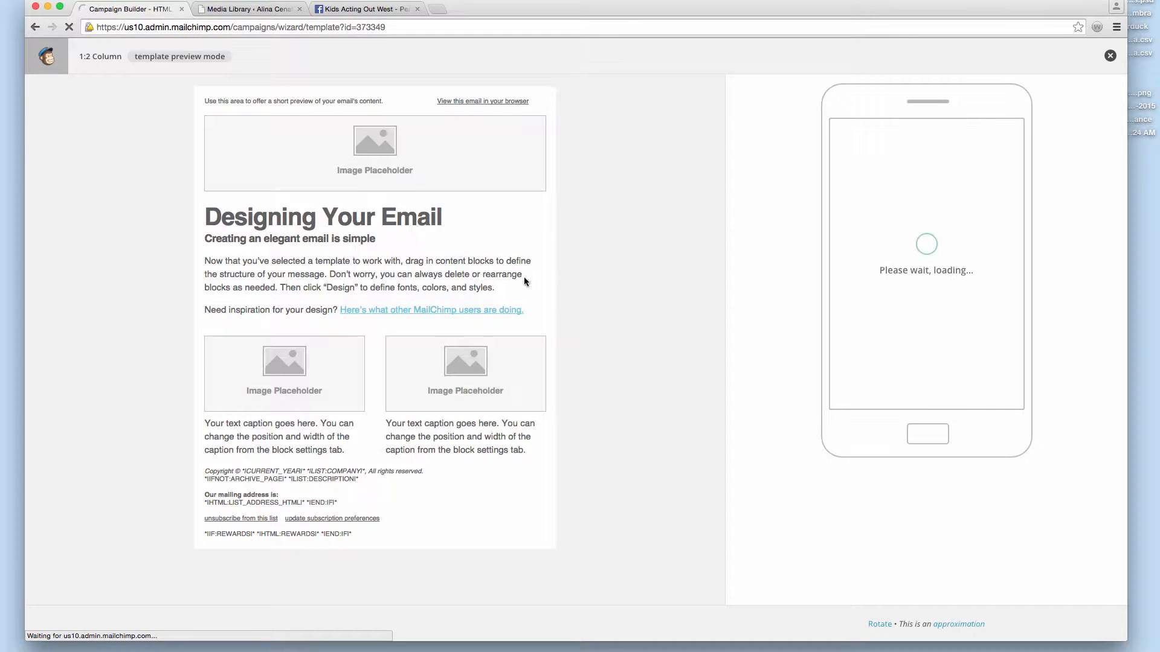
{"action": "scroll", "coordinate": [950, 254], "scroll_direction": "down", "scroll_amount": 10}
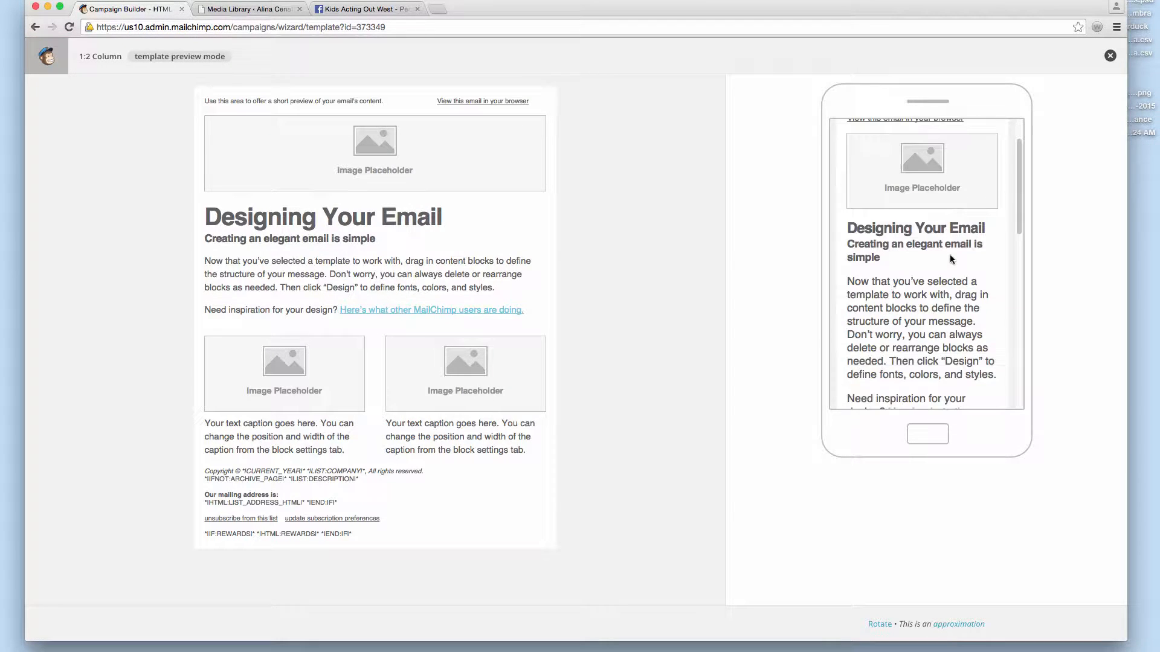
{"action": "scroll", "coordinate": [949, 255], "scroll_direction": "up", "scroll_amount": 10}
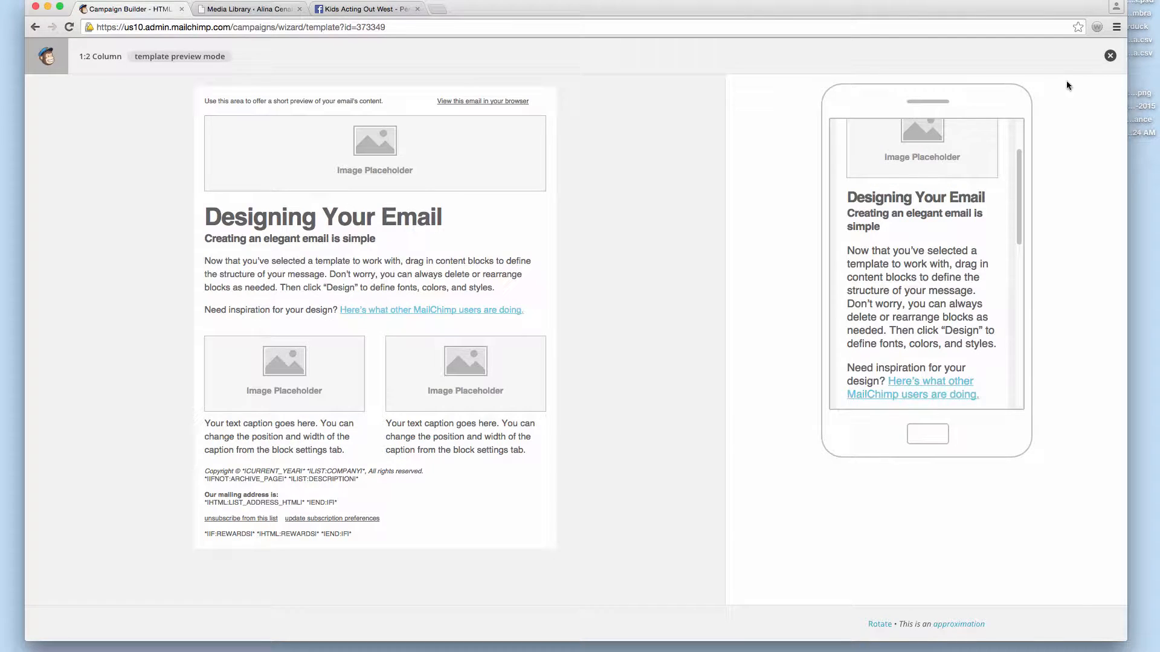
{"action": "left_click", "coordinate": [1110, 56]}
{"action": "left_click", "coordinate": [896, 265]}
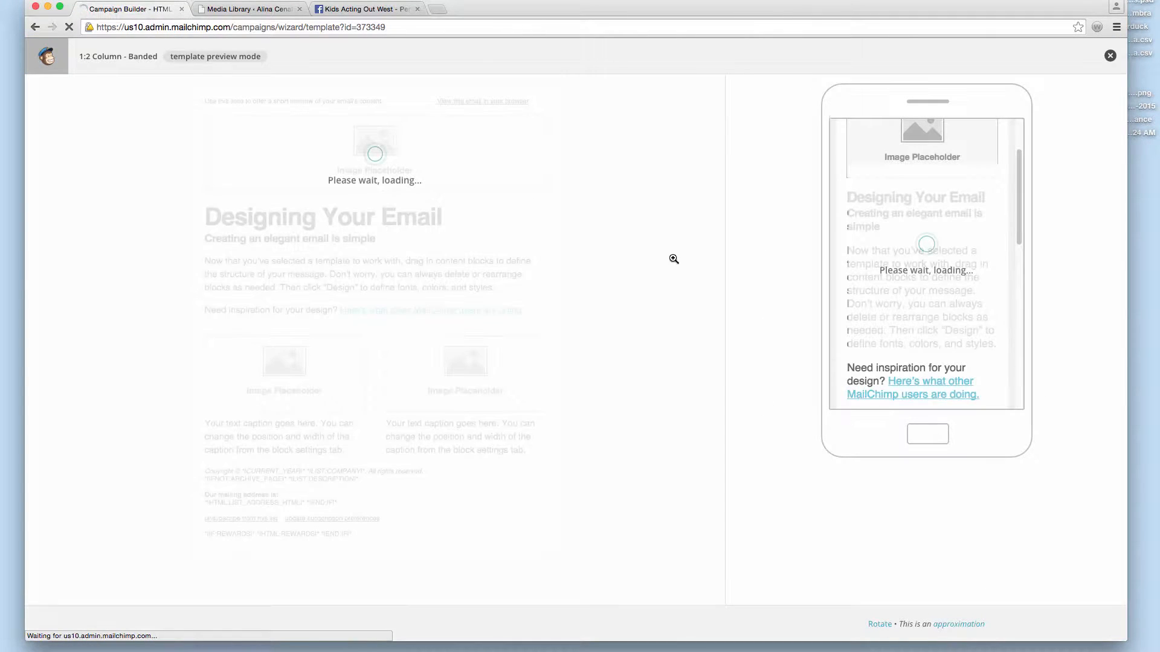
{"action": "left_click", "coordinate": [1110, 55]}
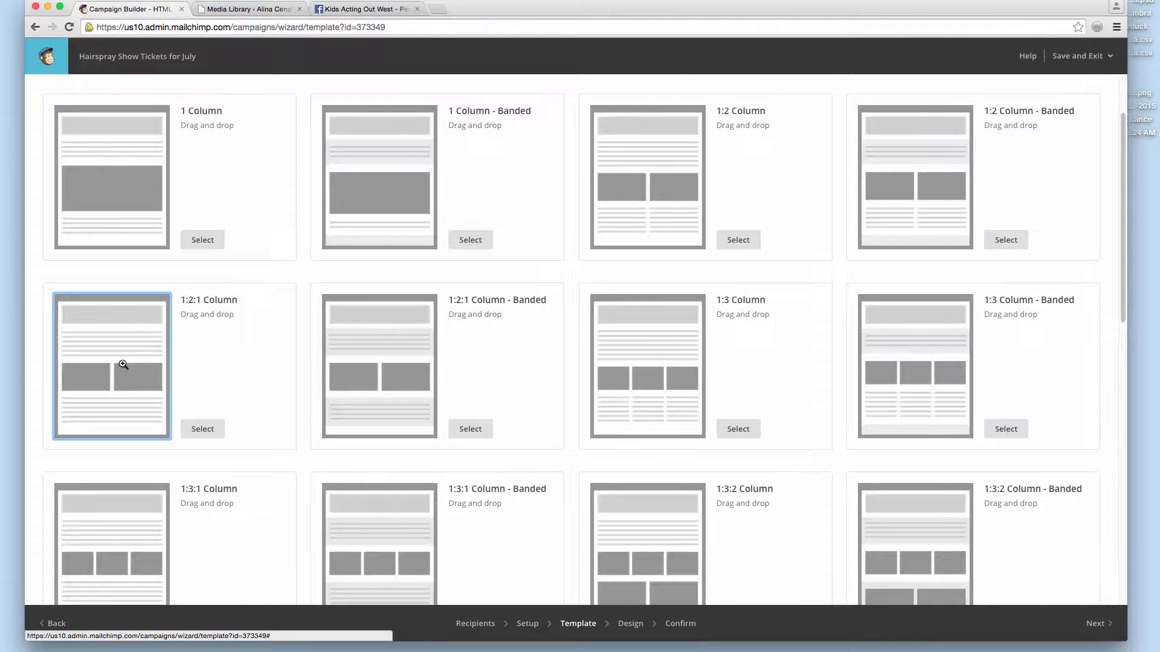
{"action": "left_click", "coordinate": [121, 366]}
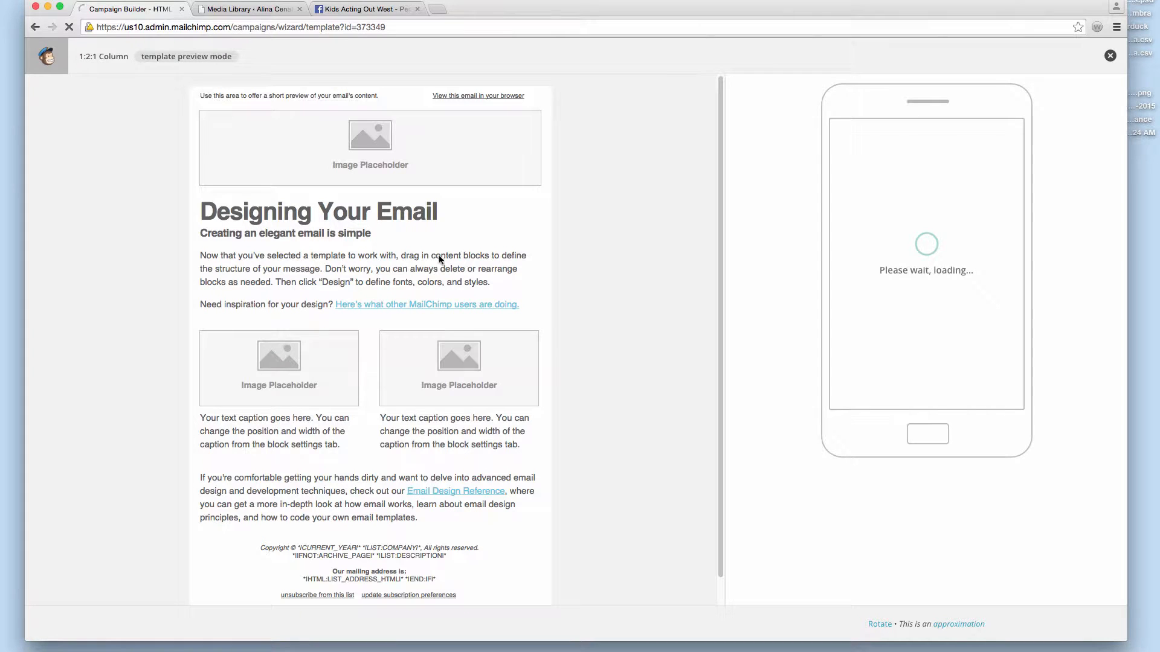
{"action": "left_click", "coordinate": [1111, 56]}
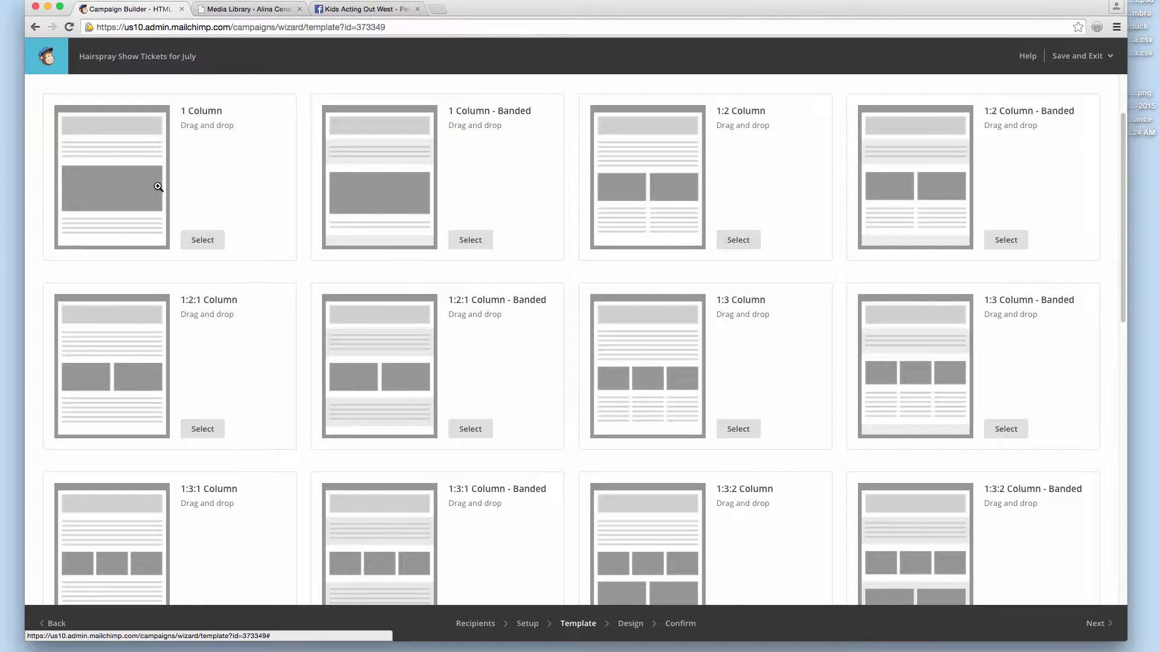
Step: Apply the 1 Column - Banded template to the campaign and open its header image block for editing
{"action": "left_click", "coordinate": [462, 241]}
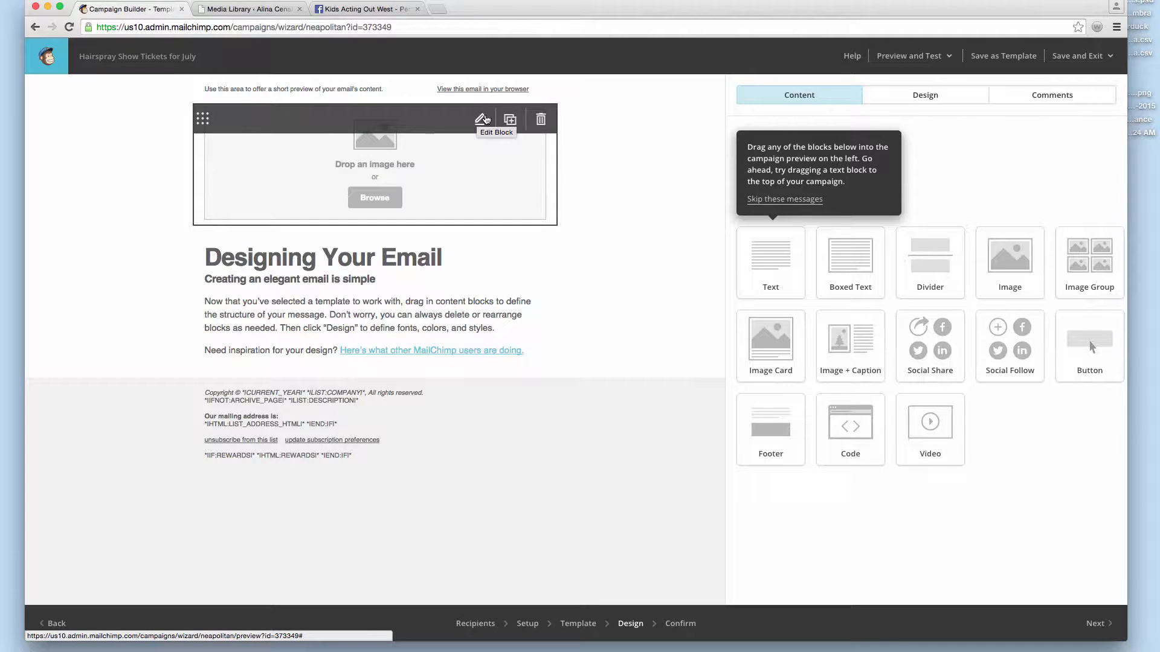
{"action": "left_click", "coordinate": [481, 118]}
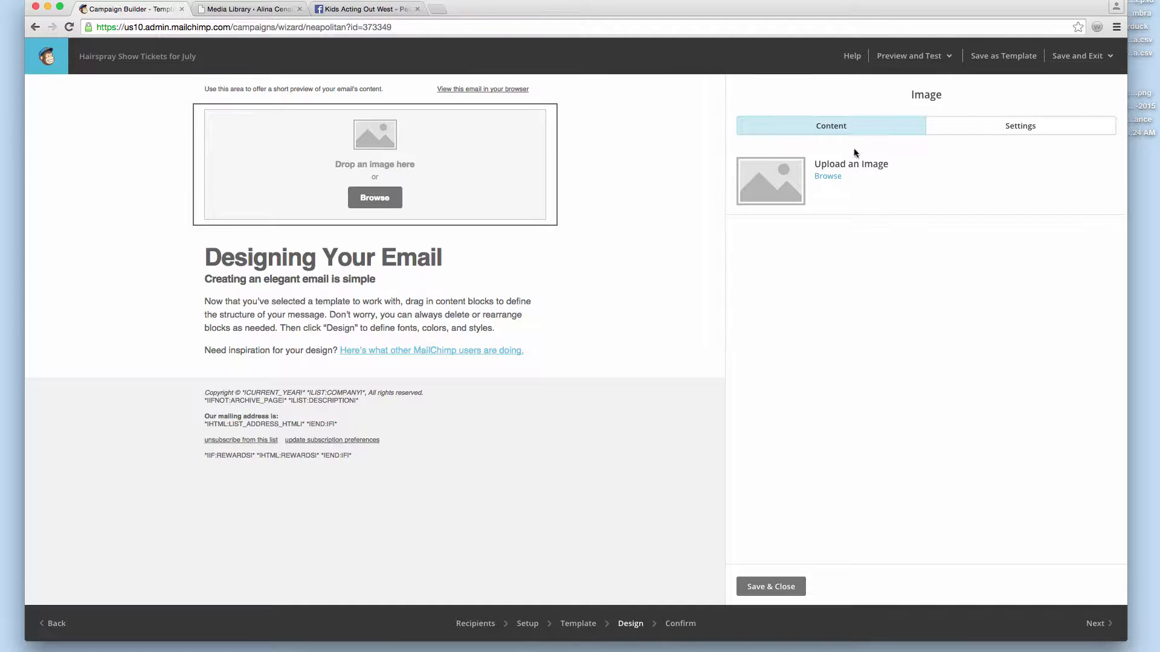
Step: Switch to the WordPress Media Library, copy the URL of the EmailHairspray001.jpg image, and return to the MailChimp image block
{"action": "left_click", "coordinate": [259, 8]}
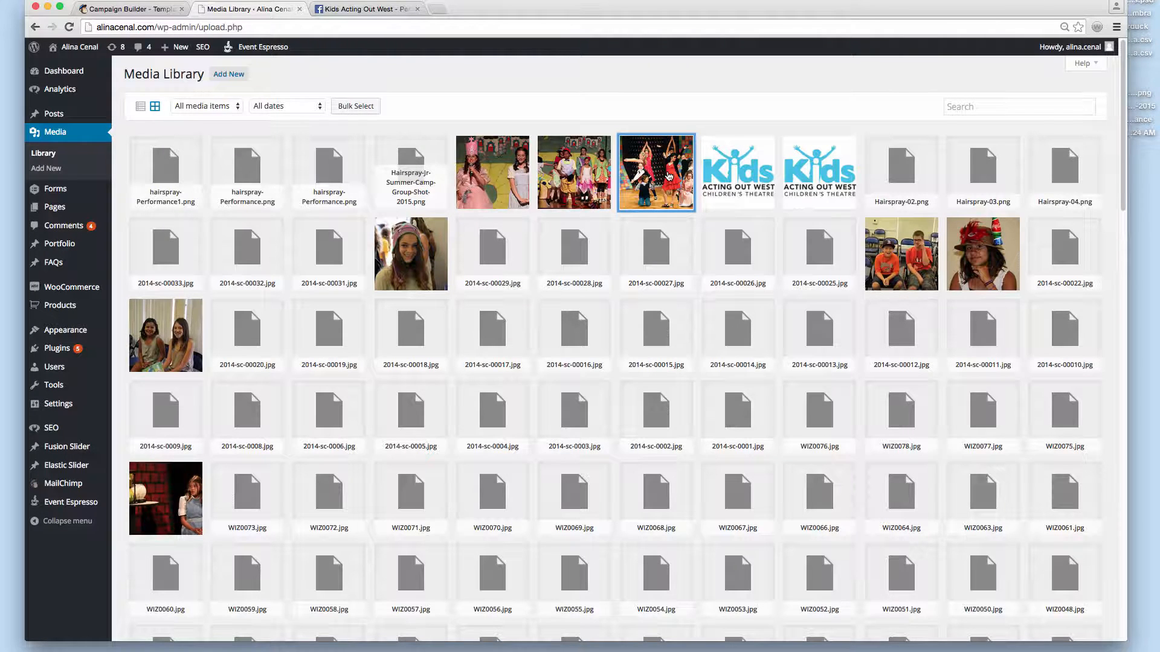
{"action": "left_click", "coordinate": [669, 176]}
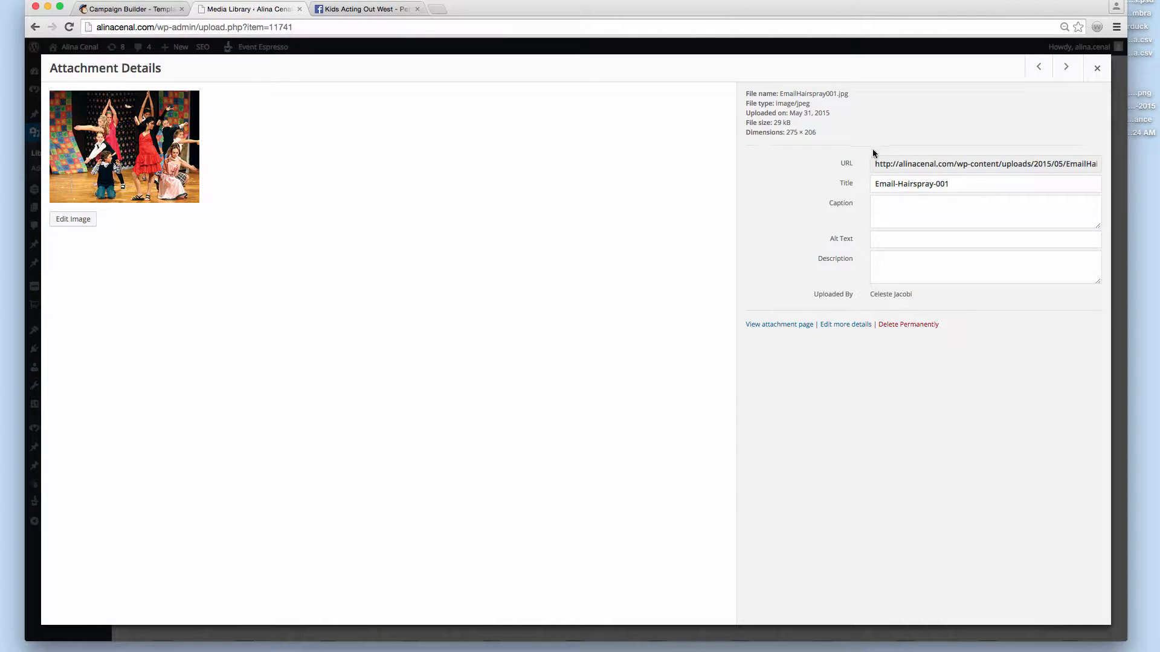
{"action": "left_click", "coordinate": [894, 166]}
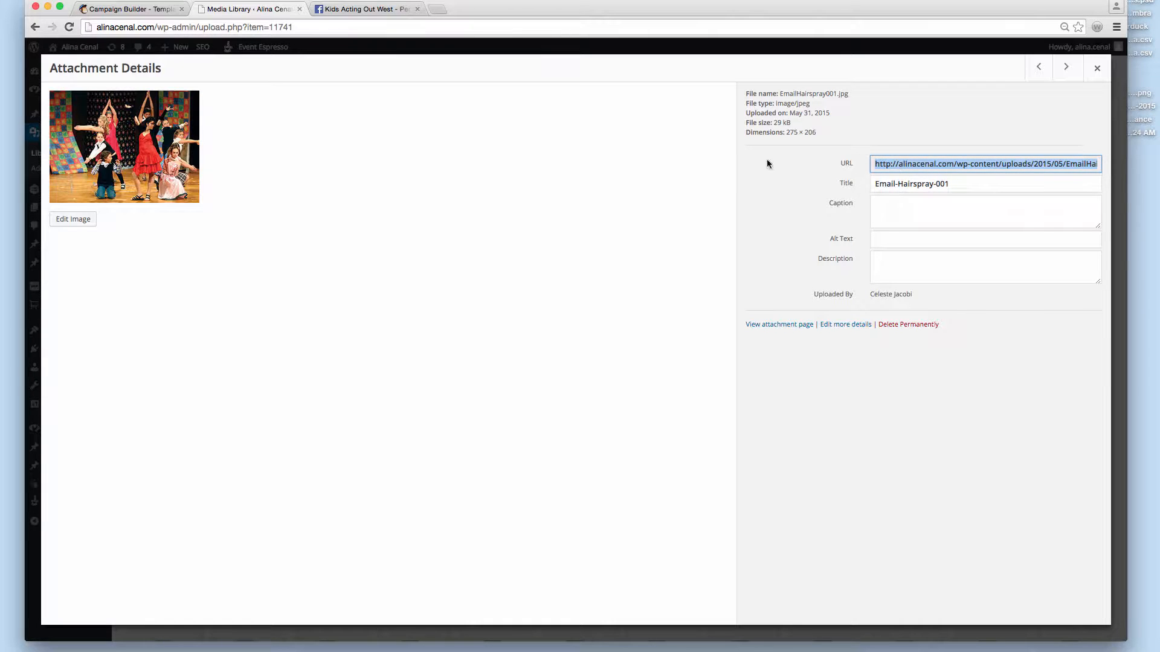
{"action": "left_click", "coordinate": [932, 167]}
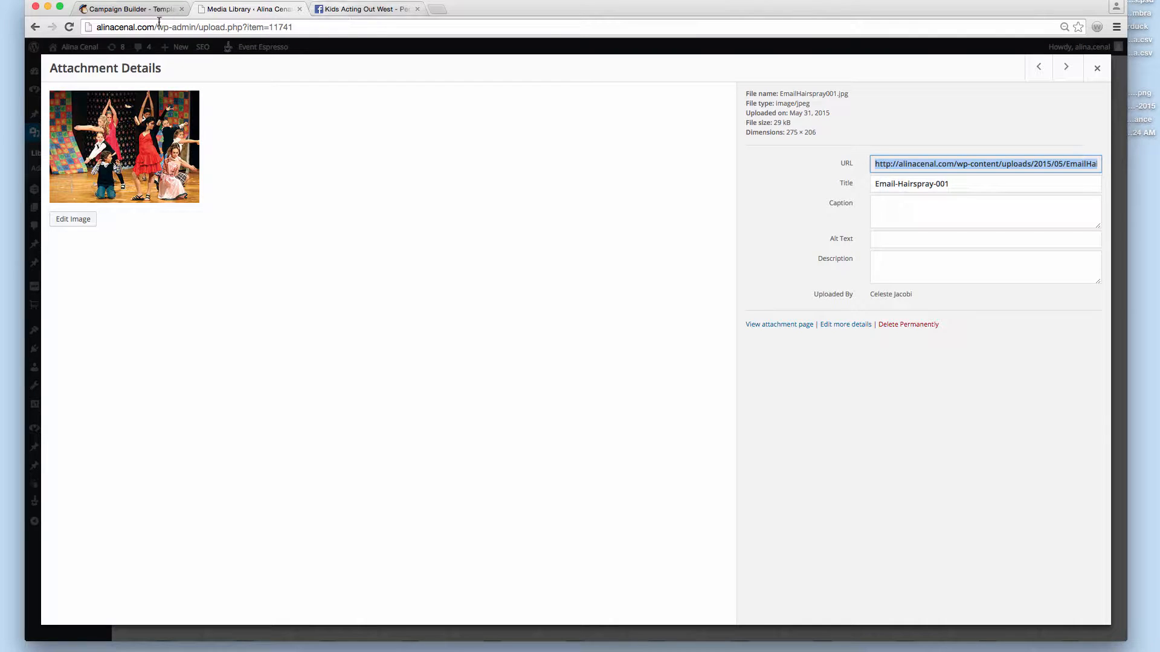
{"action": "left_click", "coordinate": [142, 10]}
{"action": "mouse_move", "coordinate": [478, 123]}
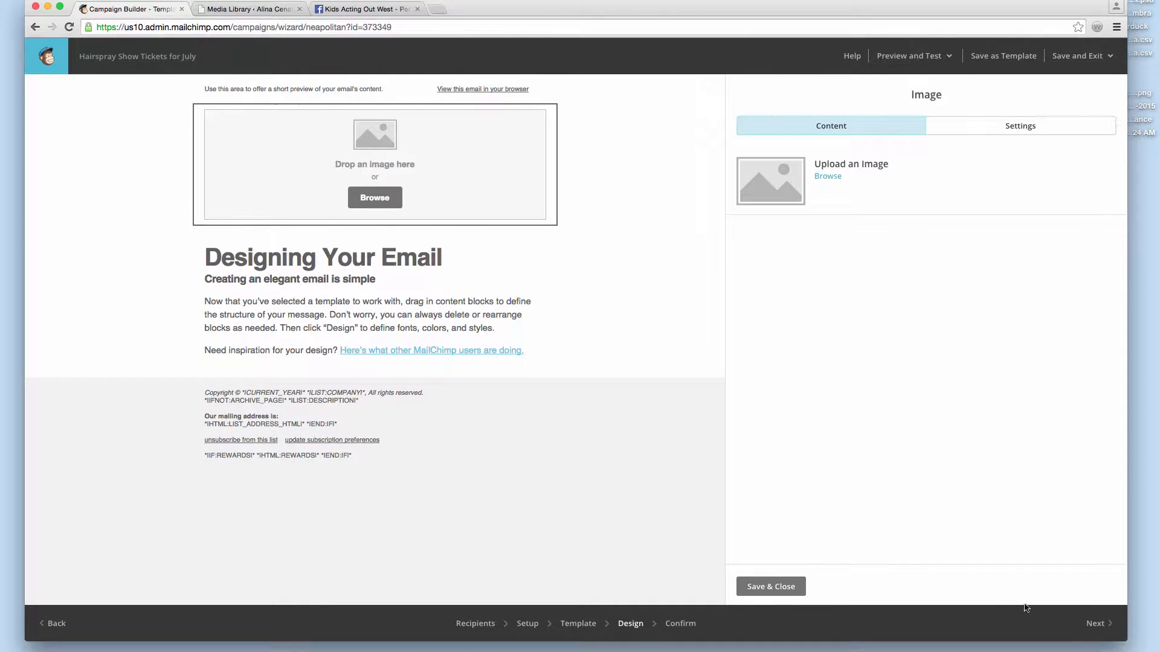
Step: Narrow the browser window to expose the desktop, and open the EmailHairspray001.jpg URL from the WordPress Media Library in a new tab
{"action": "left_click_drag", "start_coordinate": [1123, 641], "coordinate": [963, 642]}
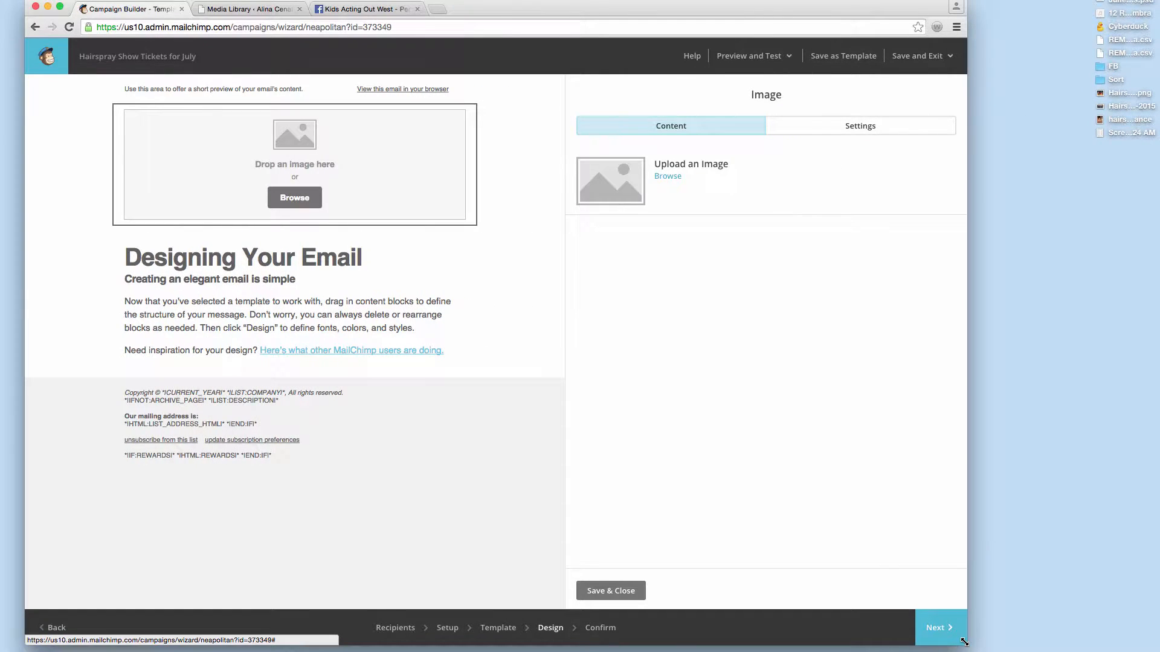
{"action": "left_click", "coordinate": [251, 9]}
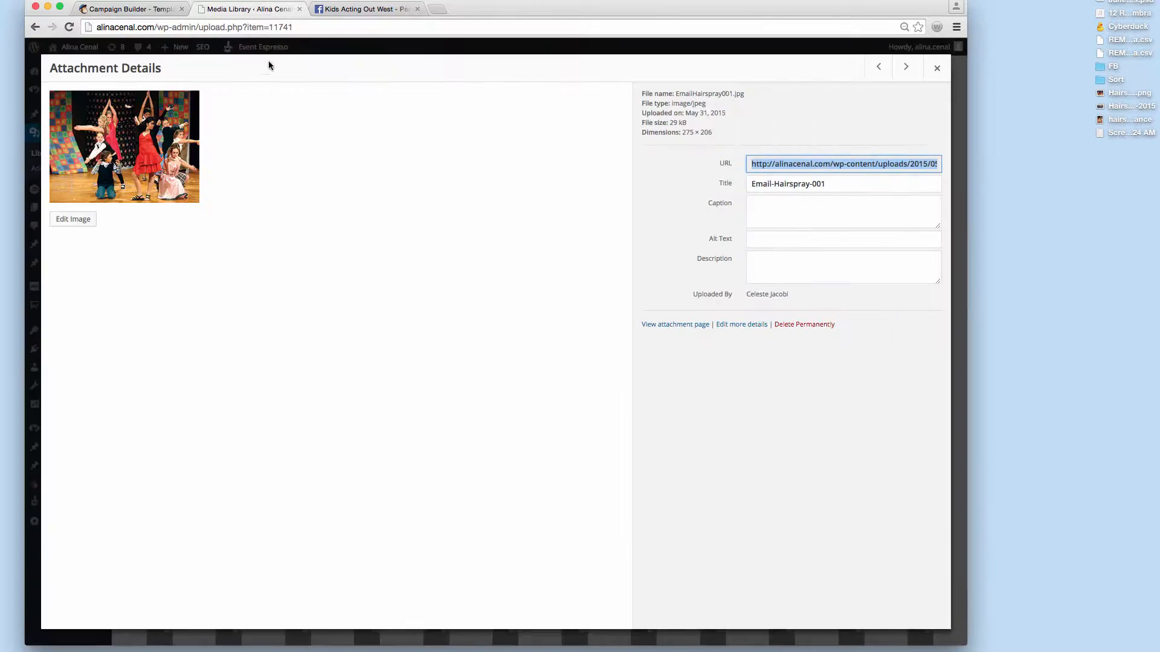
{"action": "left_click", "coordinate": [112, 168]}
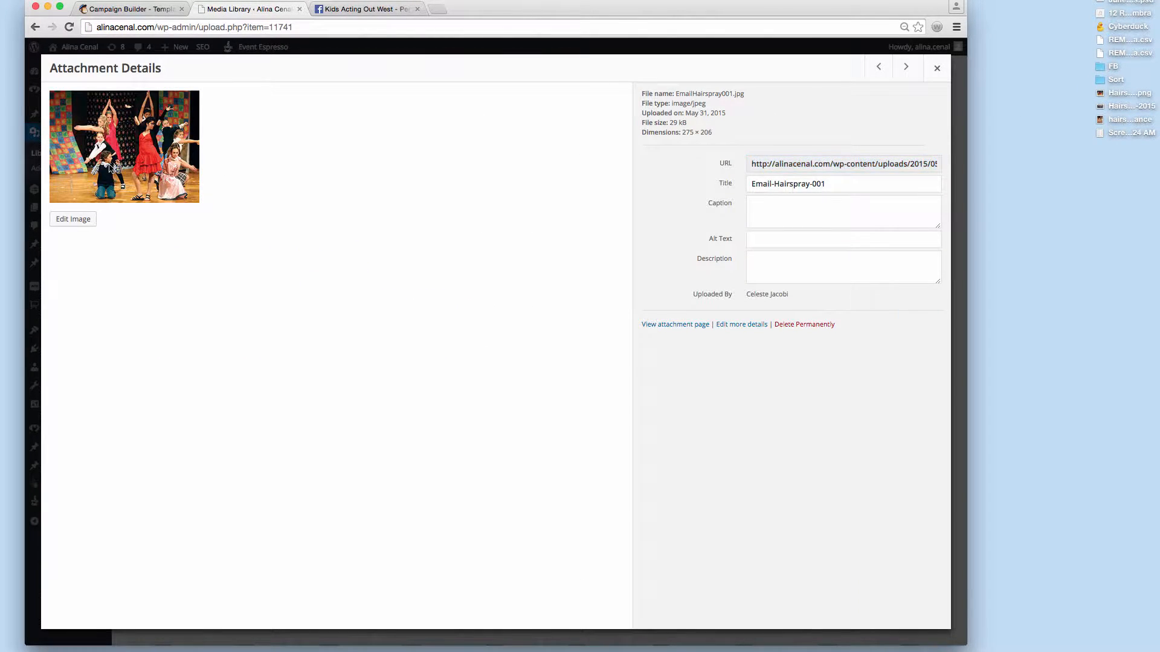
{"action": "left_click", "coordinate": [815, 163]}
{"action": "triple_click", "coordinate": [815, 163]}
{"action": "key", "text": "super+c"}
{"action": "left_click", "coordinate": [428, 11]}
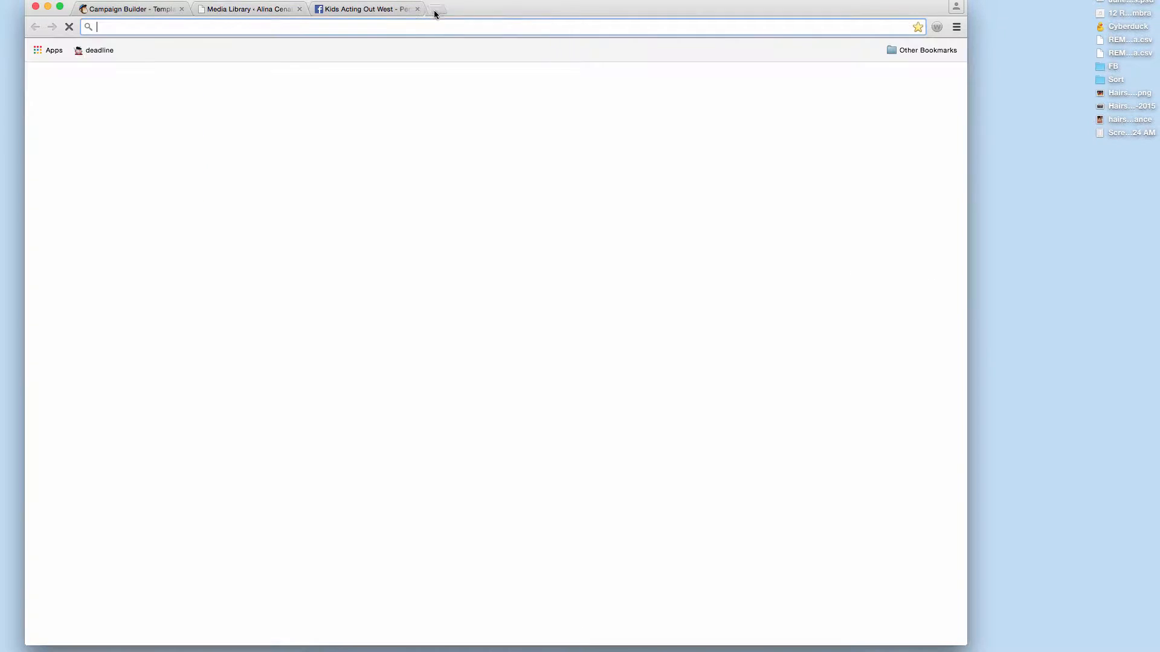
{"action": "key", "text": "super+v"}
{"action": "left_click", "coordinate": [327, 49]}
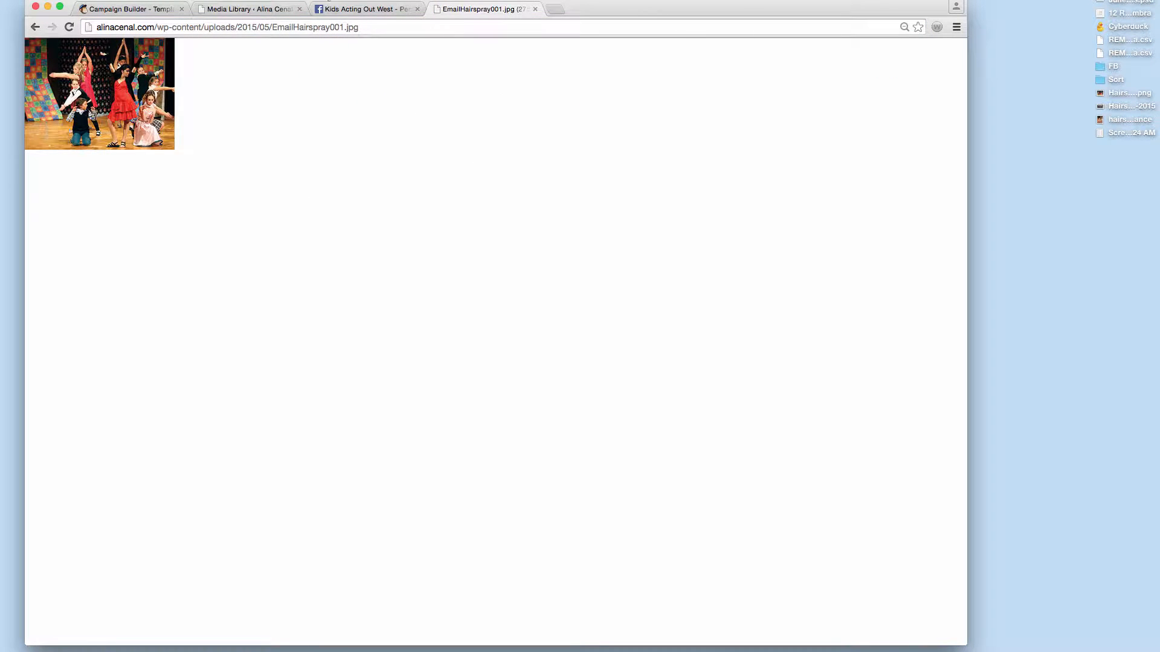
Step: Open the Kids Summer Theatre Performance Camp page from its Facebook post and find the show dates and photos
{"action": "left_click", "coordinate": [341, 9]}
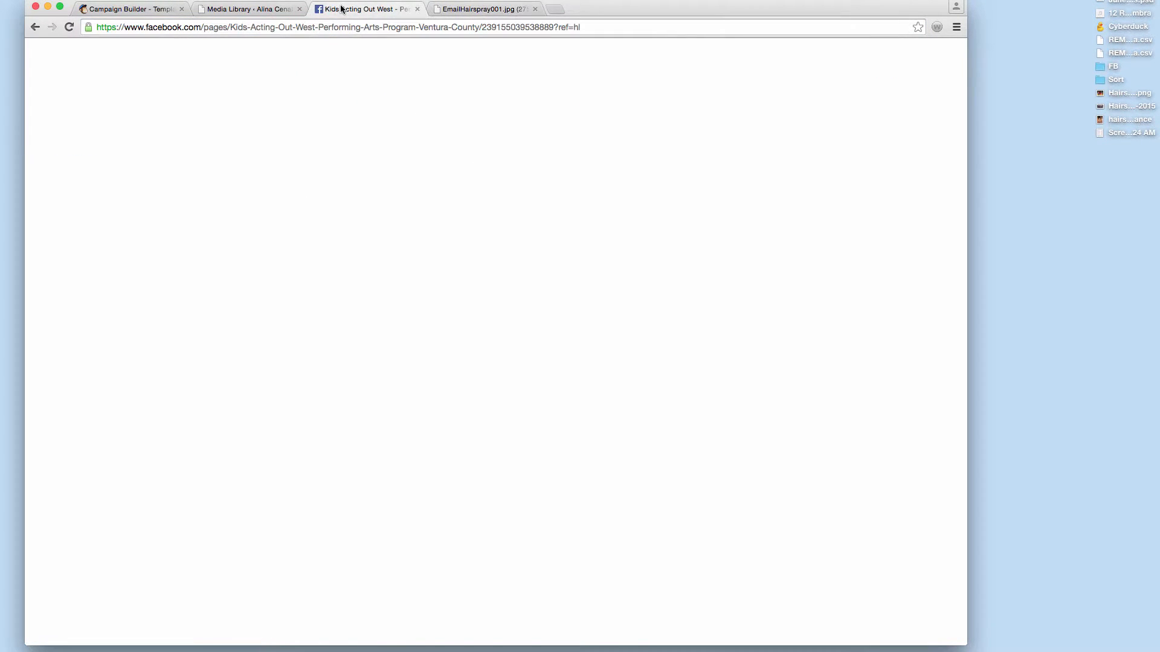
{"action": "scroll", "coordinate": [523, 198], "scroll_direction": "down", "scroll_amount": 5}
{"action": "scroll", "coordinate": [523, 198], "scroll_direction": "up", "scroll_amount": 10}
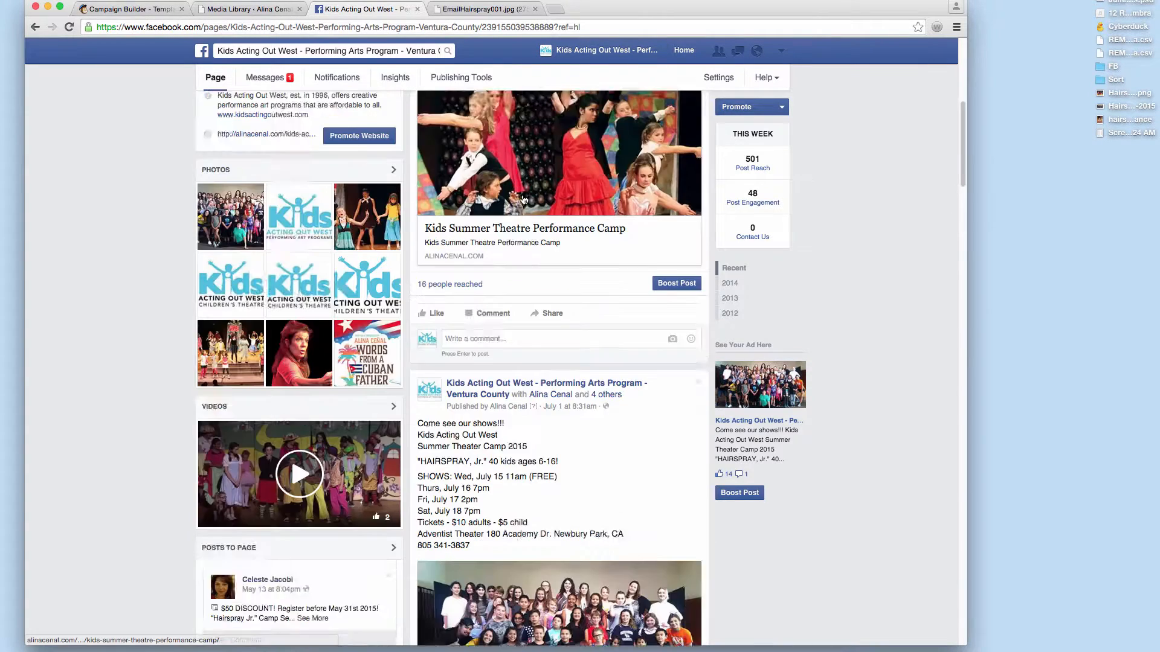
{"action": "left_click", "coordinate": [620, 242]}
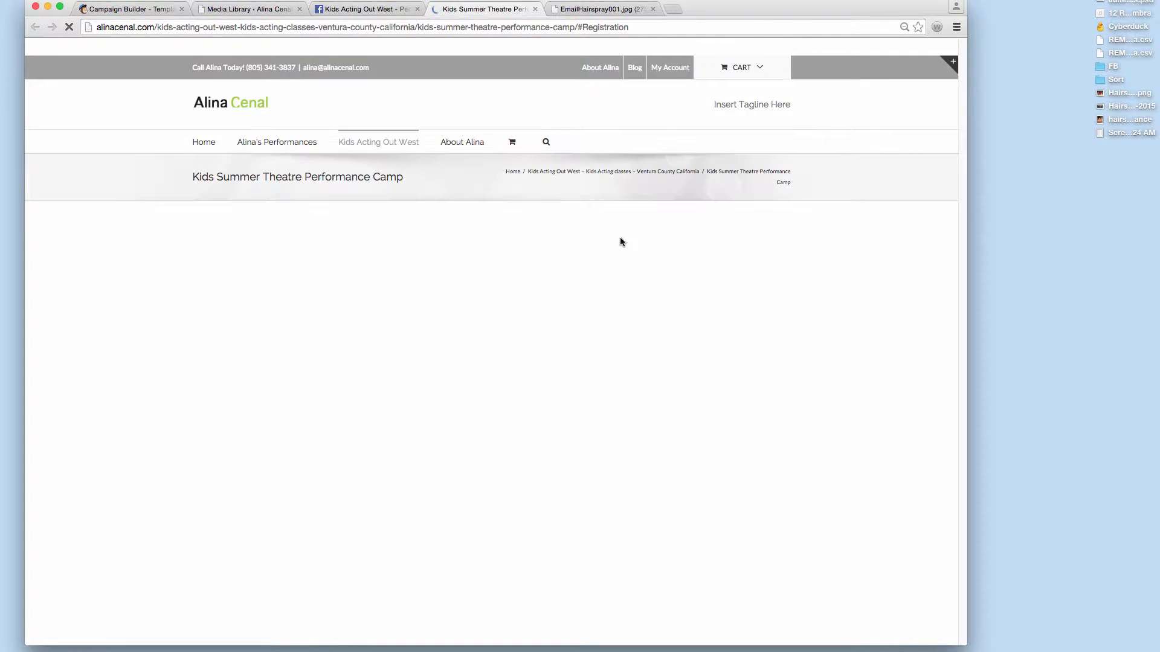
{"action": "scroll", "coordinate": [466, 214], "scroll_direction": "down", "scroll_amount": 2}
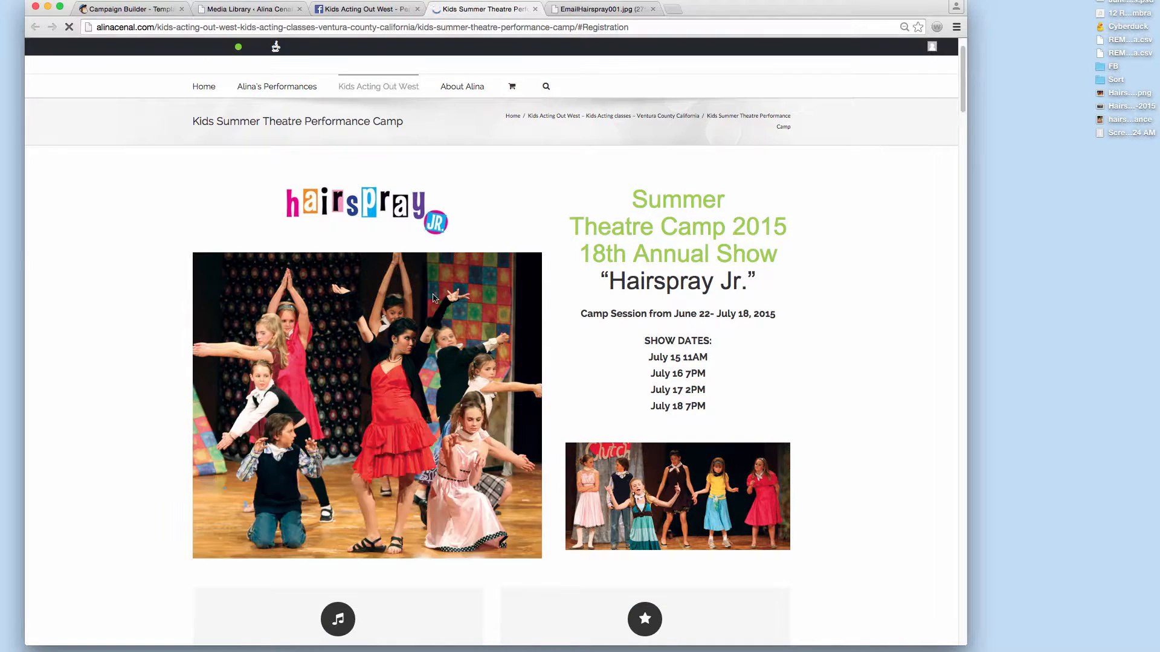
{"action": "scroll", "coordinate": [462, 274], "scroll_direction": "up", "scroll_amount": 10}
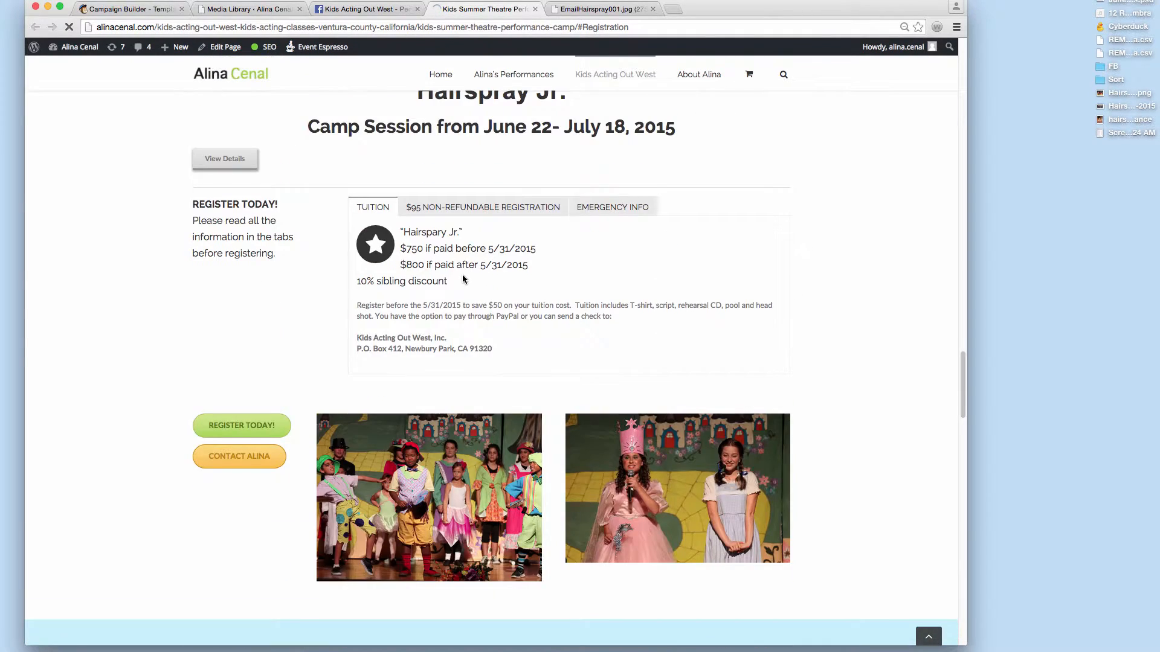
{"action": "scroll", "coordinate": [464, 274], "scroll_direction": "up", "scroll_amount": 15}
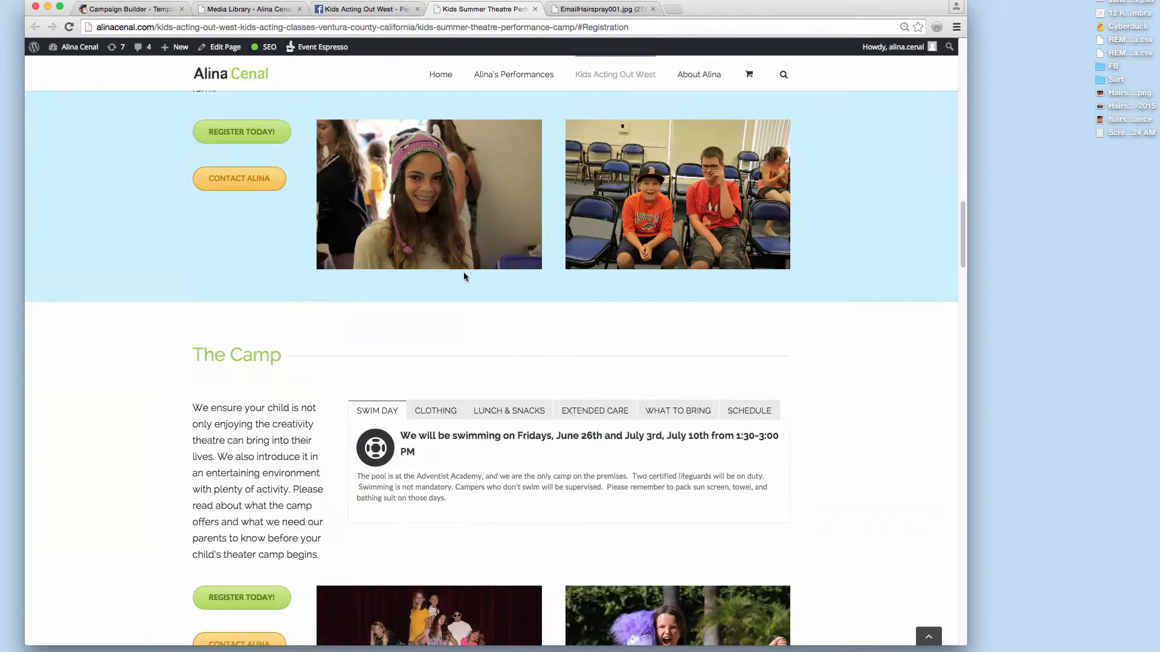
{"action": "scroll", "coordinate": [464, 273], "scroll_direction": "up", "scroll_amount": 10}
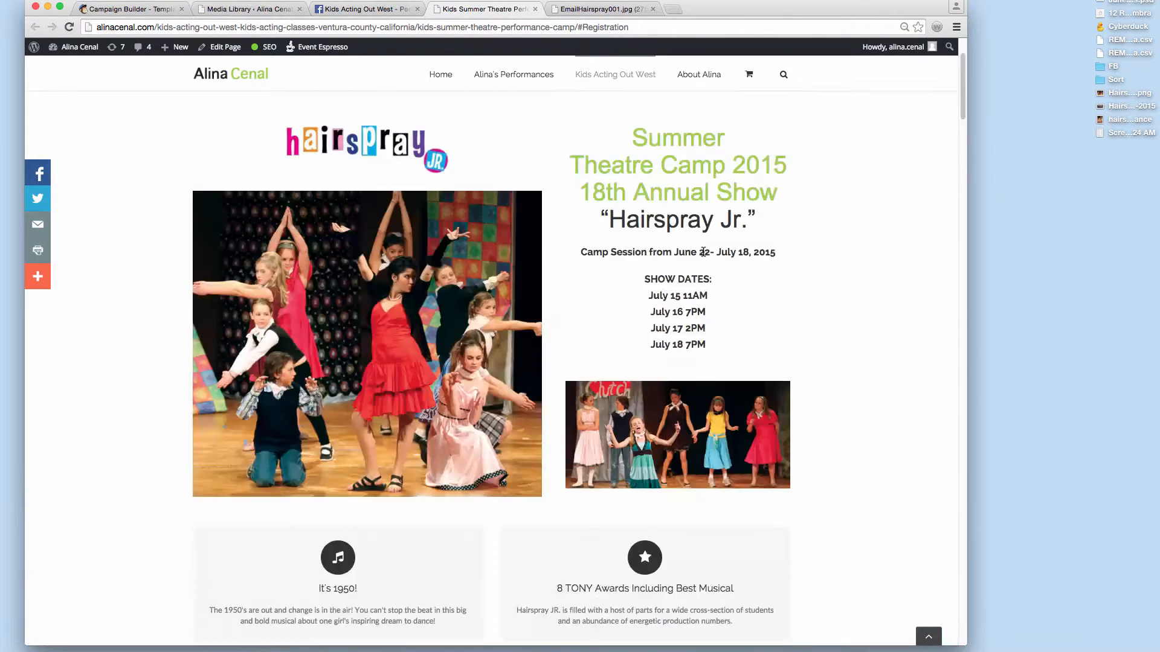
{"action": "scroll", "coordinate": [704, 252], "scroll_direction": "down", "scroll_amount": 2}
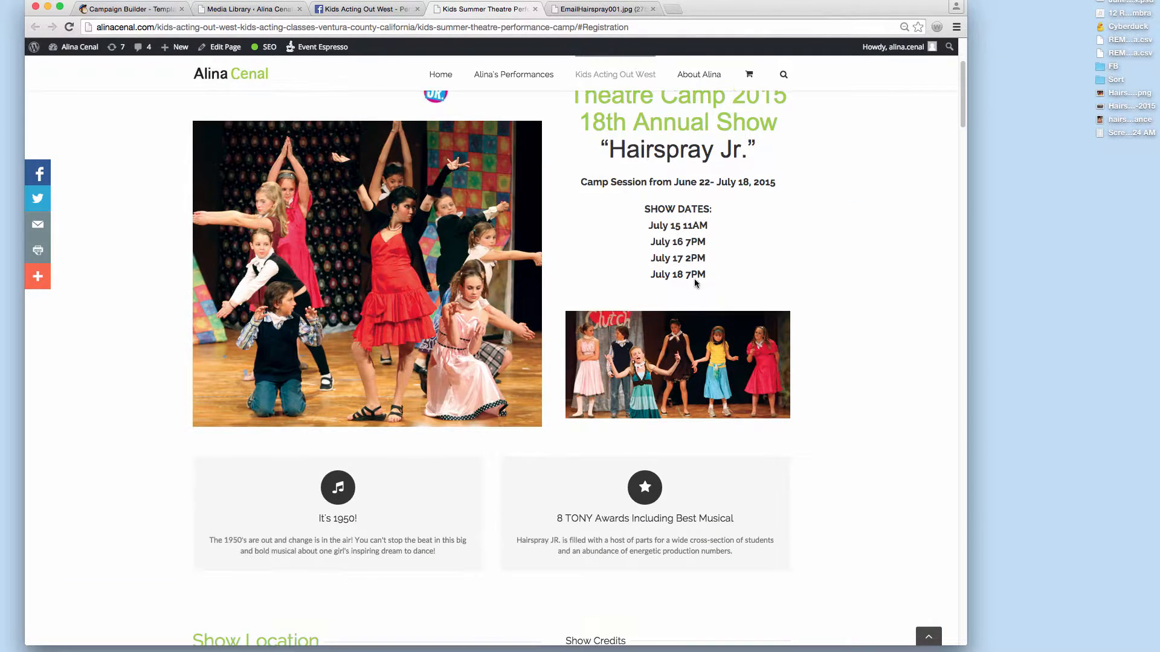
Step: Open the group photo below the show dates in its own tab and save Hairspray-02.png to the desktop
{"action": "right_click", "coordinate": [693, 334]}
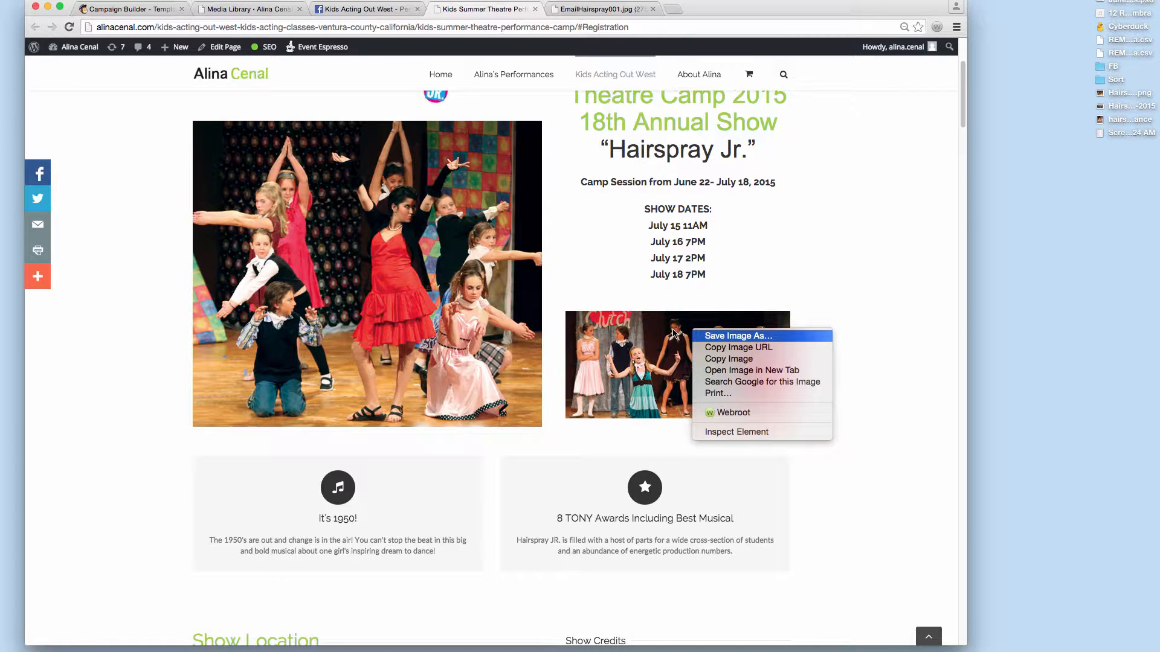
{"action": "left_click", "coordinate": [720, 373]}
{"action": "left_click", "coordinate": [622, 10]}
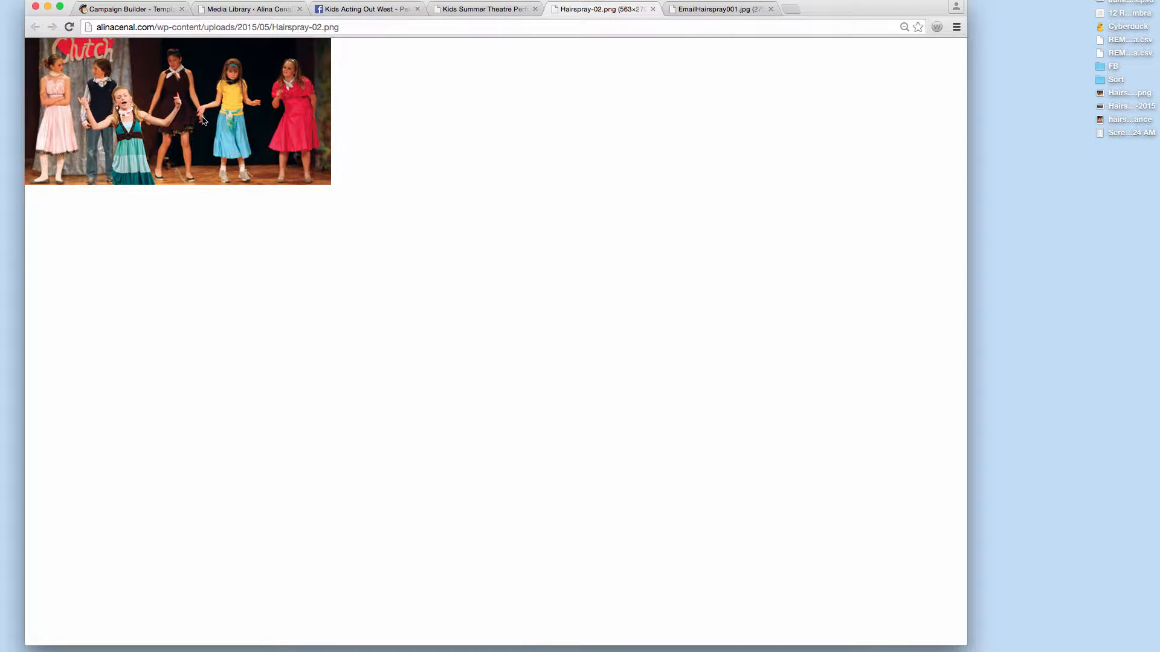
{"action": "left_click_drag", "start_coordinate": [202, 121], "coordinate": [1041, 263]}
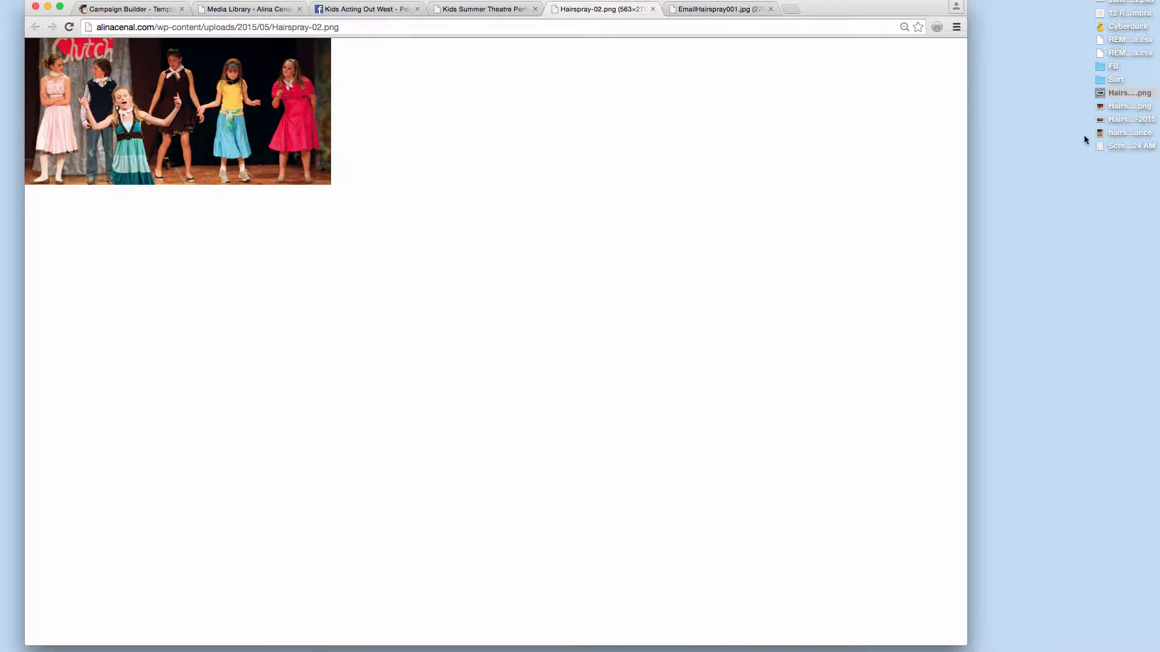
{"action": "left_click", "coordinate": [1115, 95]}
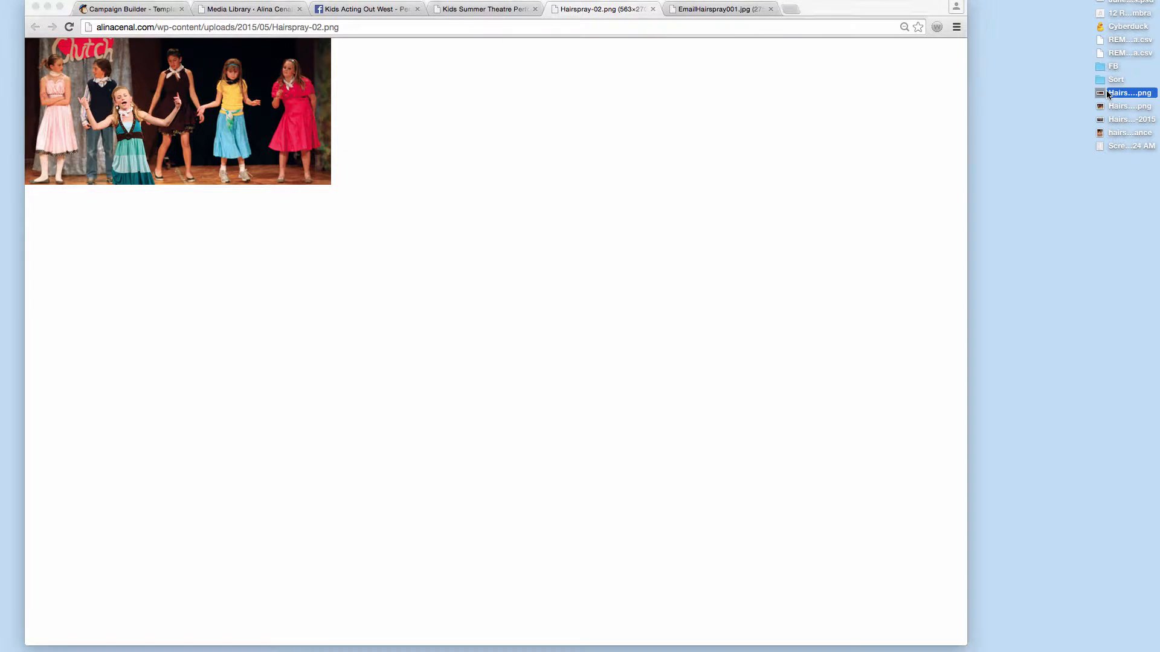
{"action": "double_click", "coordinate": [1100, 90]}
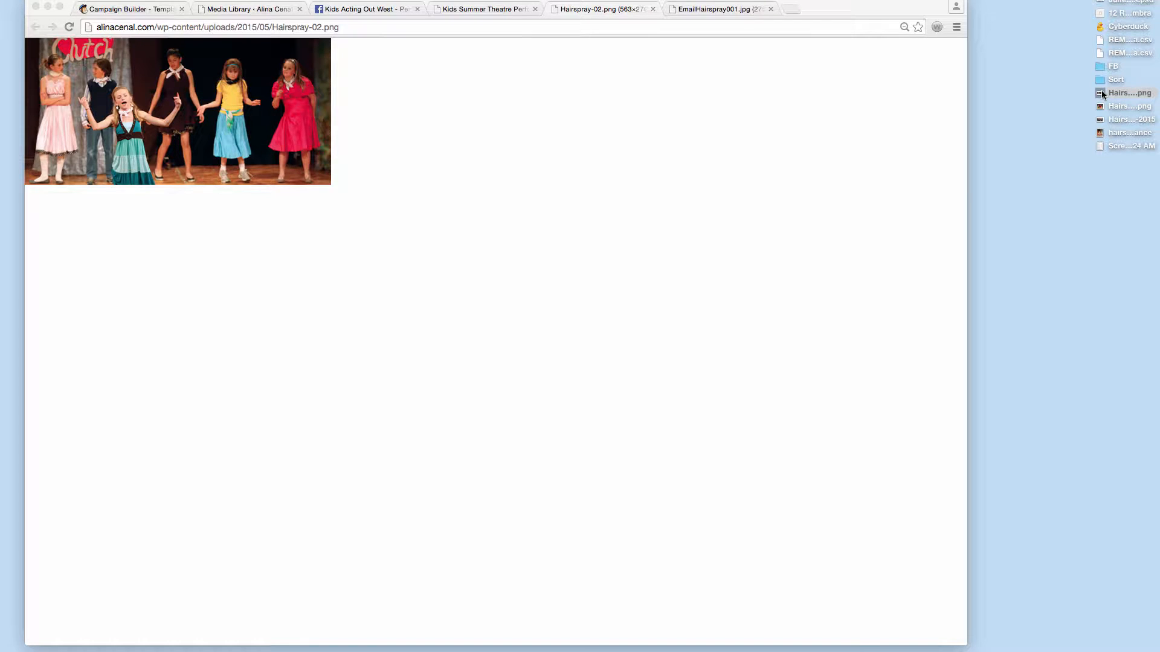
{"action": "left_click", "coordinate": [1119, 95]}
Step: Close the two image tabs and return to the MailChimp campaign's image block
{"action": "key", "text": "super+w"}
{"action": "left_click", "coordinate": [684, 9]}
{"action": "key", "text": "super+w"}
{"action": "key", "text": "super+w"}
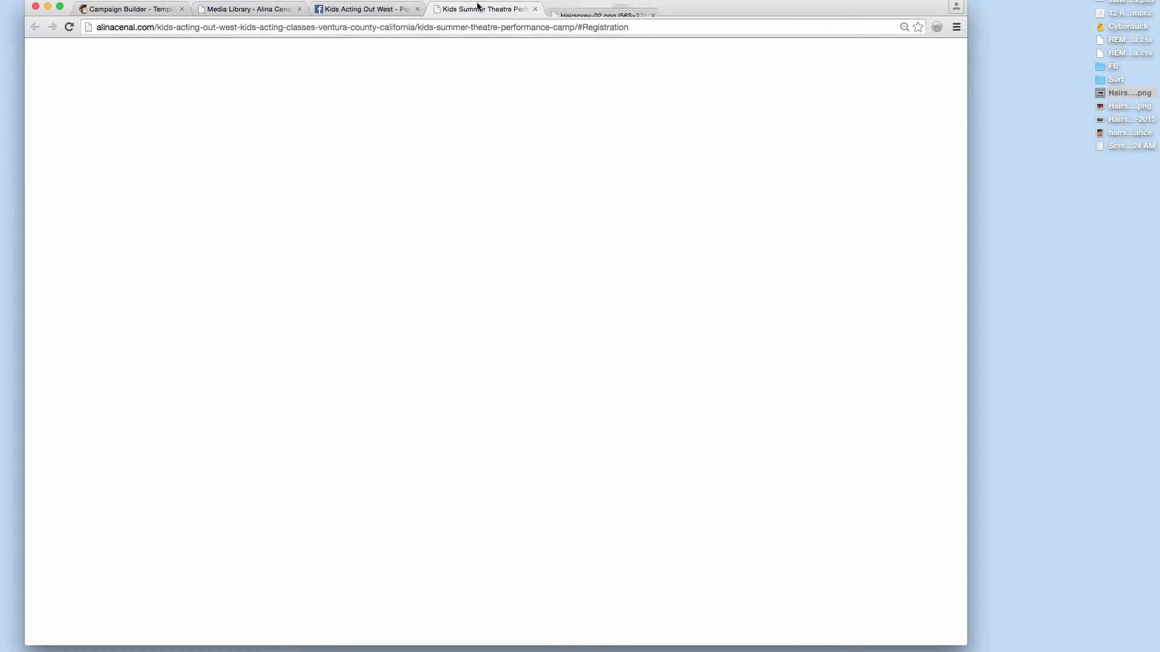
{"action": "left_click", "coordinate": [368, 9]}
{"action": "left_click", "coordinate": [264, 11]}
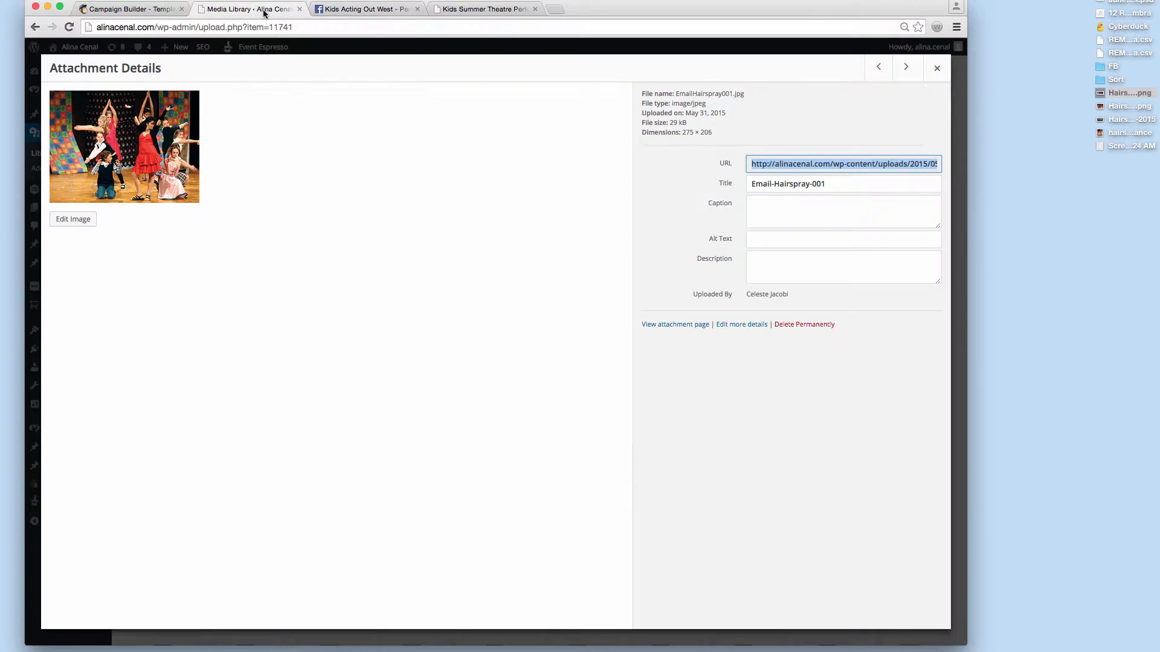
{"action": "left_click", "coordinate": [133, 10]}
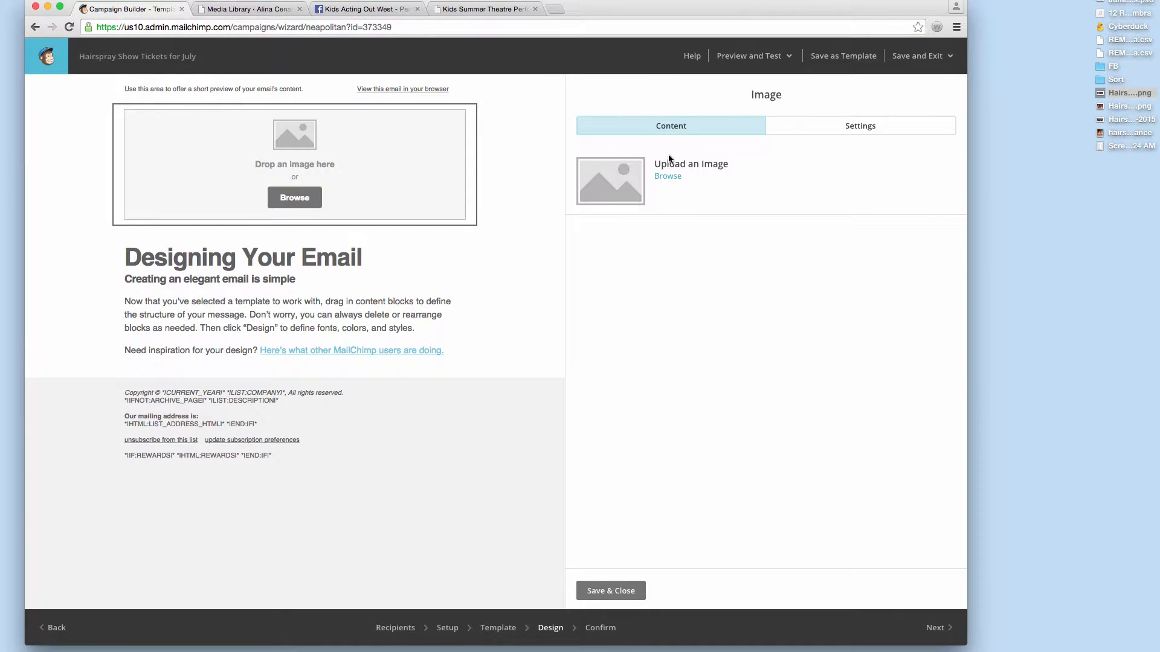
Step: Upload Hairspray-02.png from the desktop to the File Manager and insert it in the email's header image block
{"action": "left_click", "coordinate": [669, 175]}
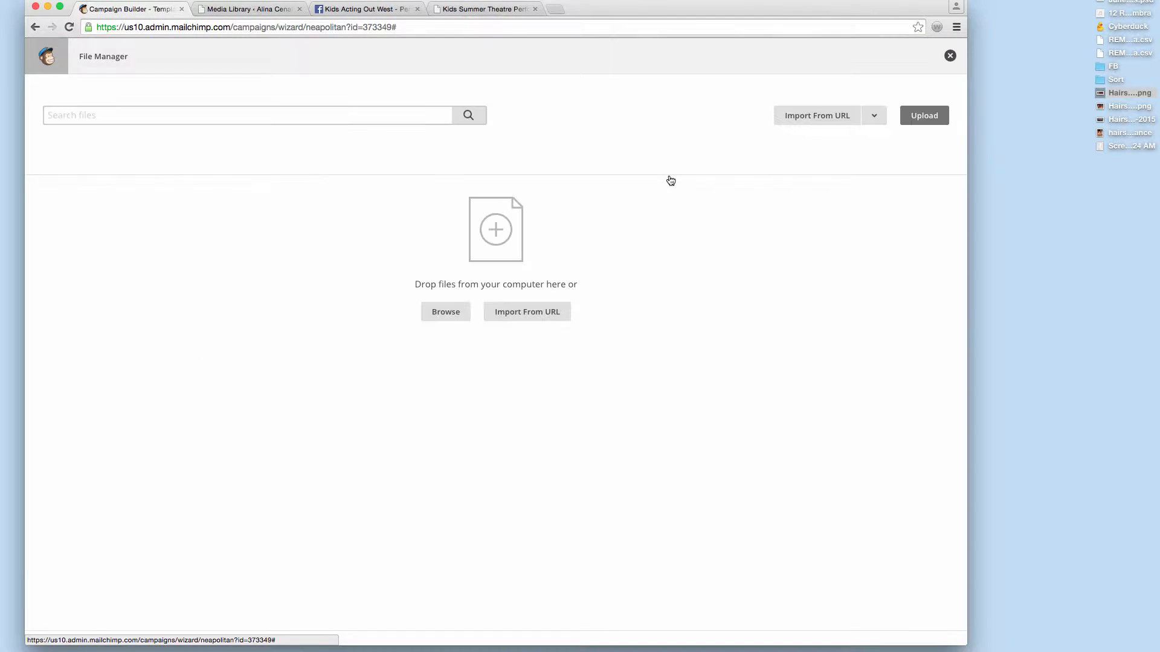
{"action": "left_click", "coordinate": [1130, 96]}
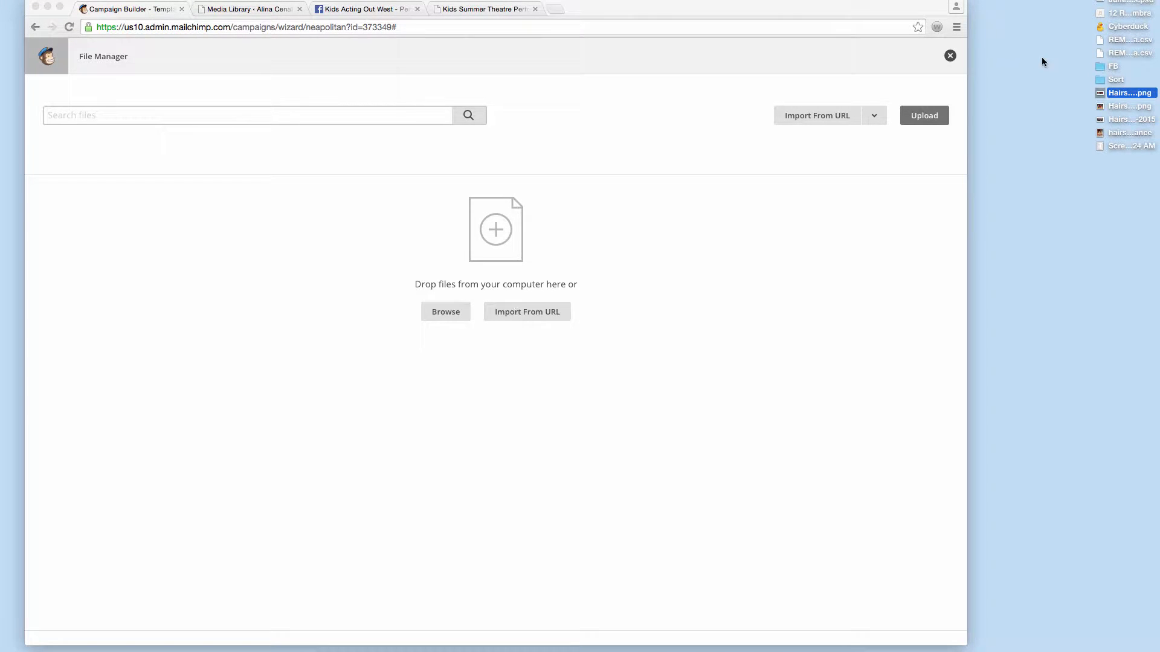
{"action": "left_click_drag", "start_coordinate": [1113, 95], "coordinate": [530, 248]}
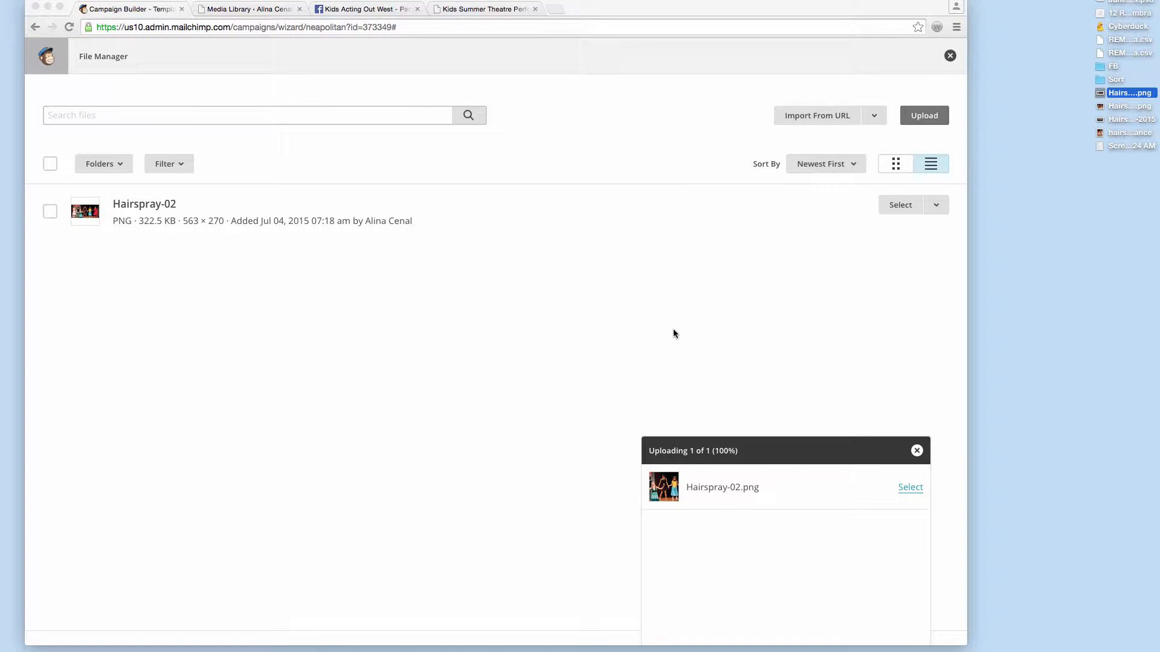
{"action": "left_click", "coordinate": [903, 207]}
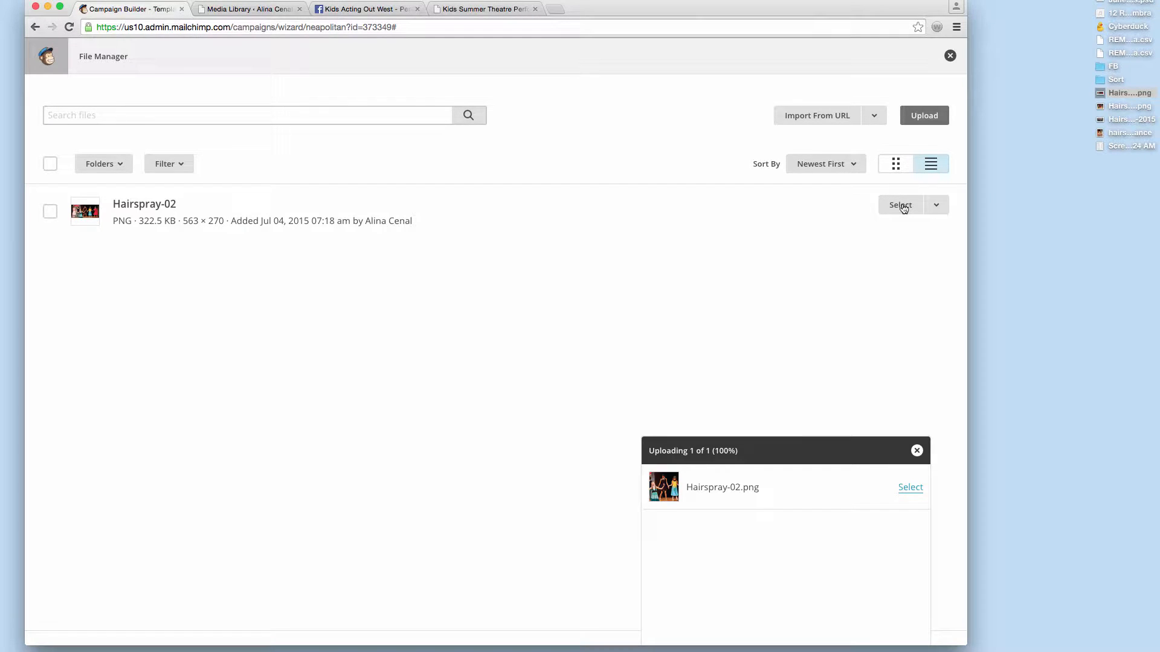
{"action": "left_click", "coordinate": [903, 206]}
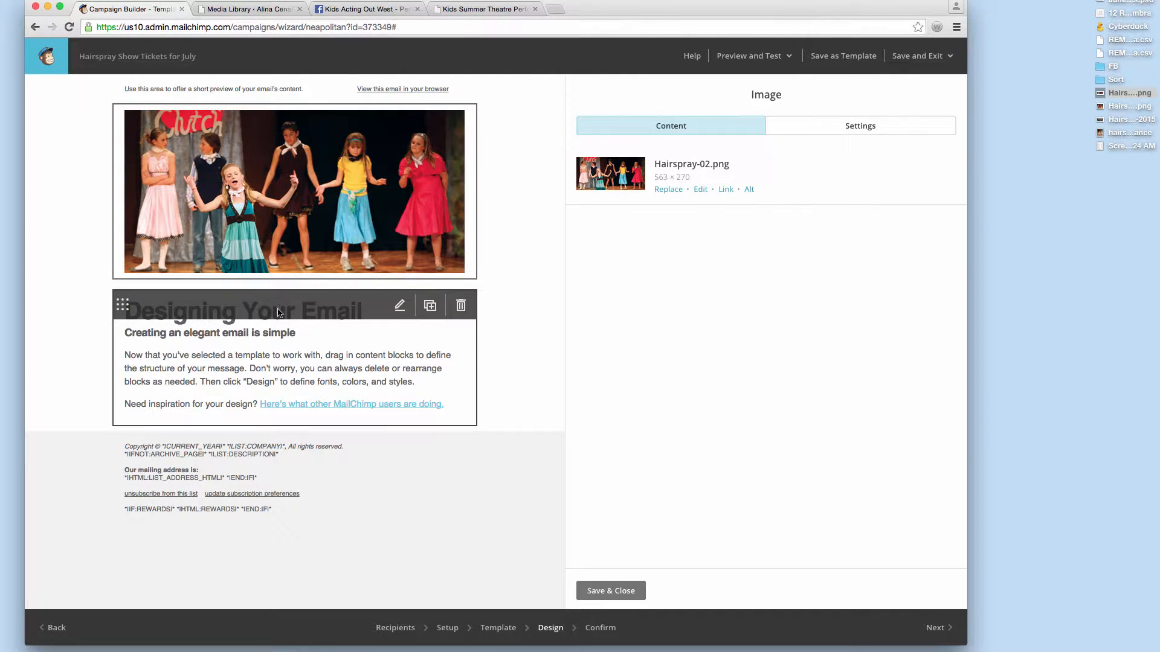
Step: Open the text block below the image for editing and replace its main heading with "TICKETS ON SALE NOW!"
{"action": "left_click", "coordinate": [400, 307]}
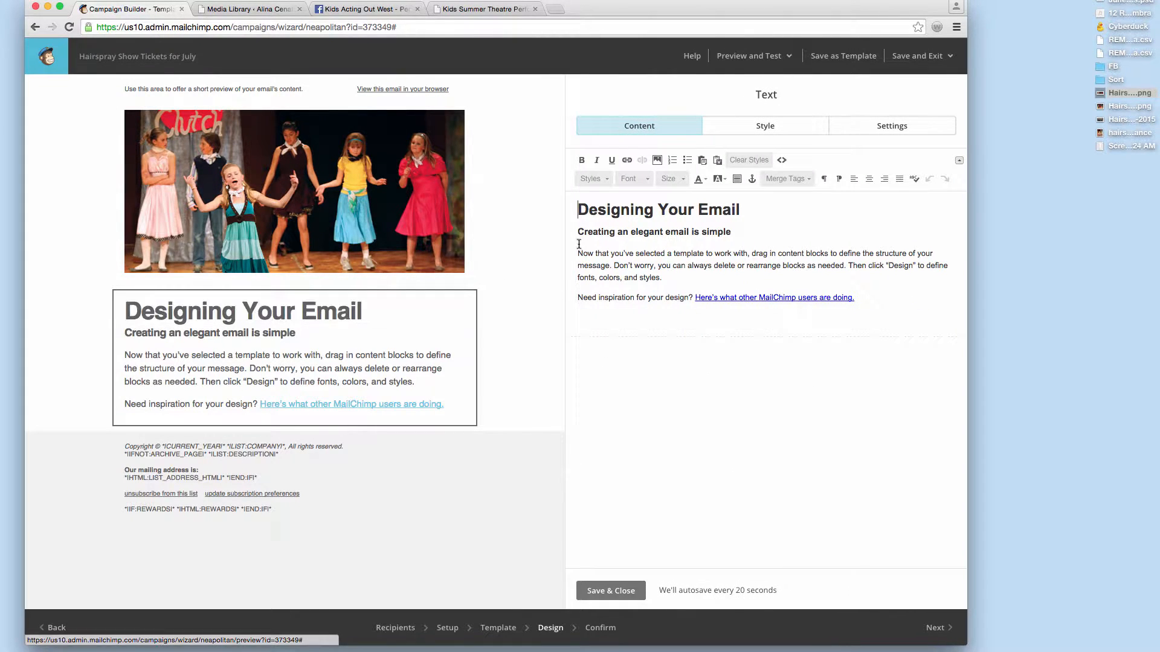
{"action": "double_click", "coordinate": [648, 212]}
{"action": "left_click", "coordinate": [620, 211]}
{"action": "left_click_drag", "start_coordinate": [578, 210], "coordinate": [741, 206]}
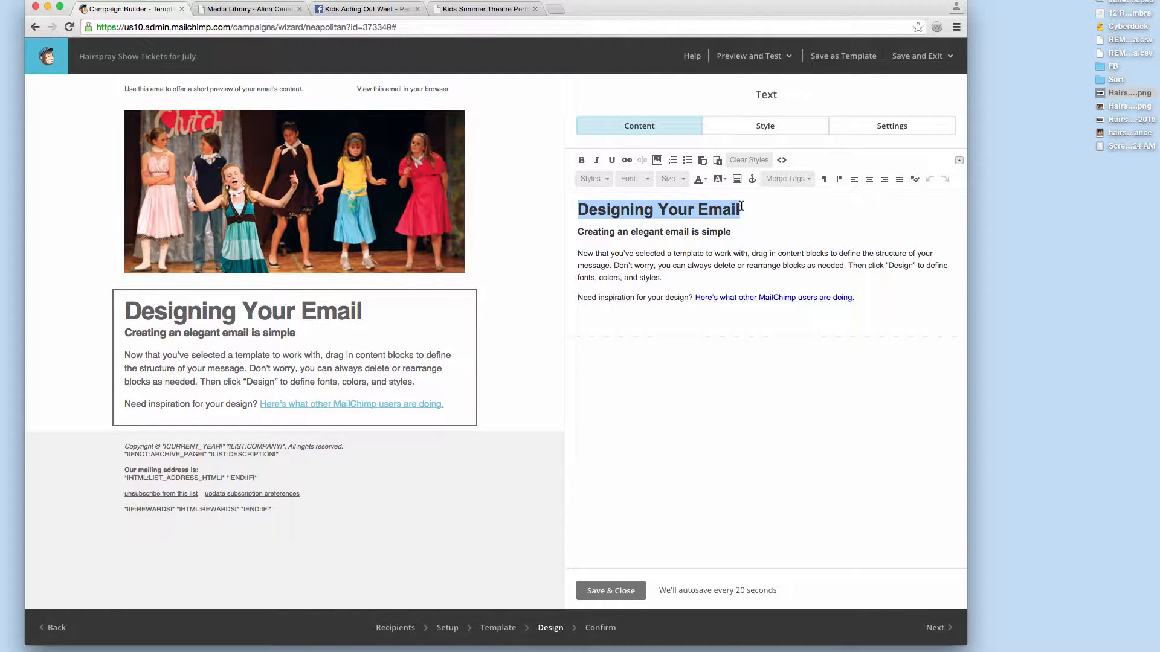
{"action": "type", "text": "T"}
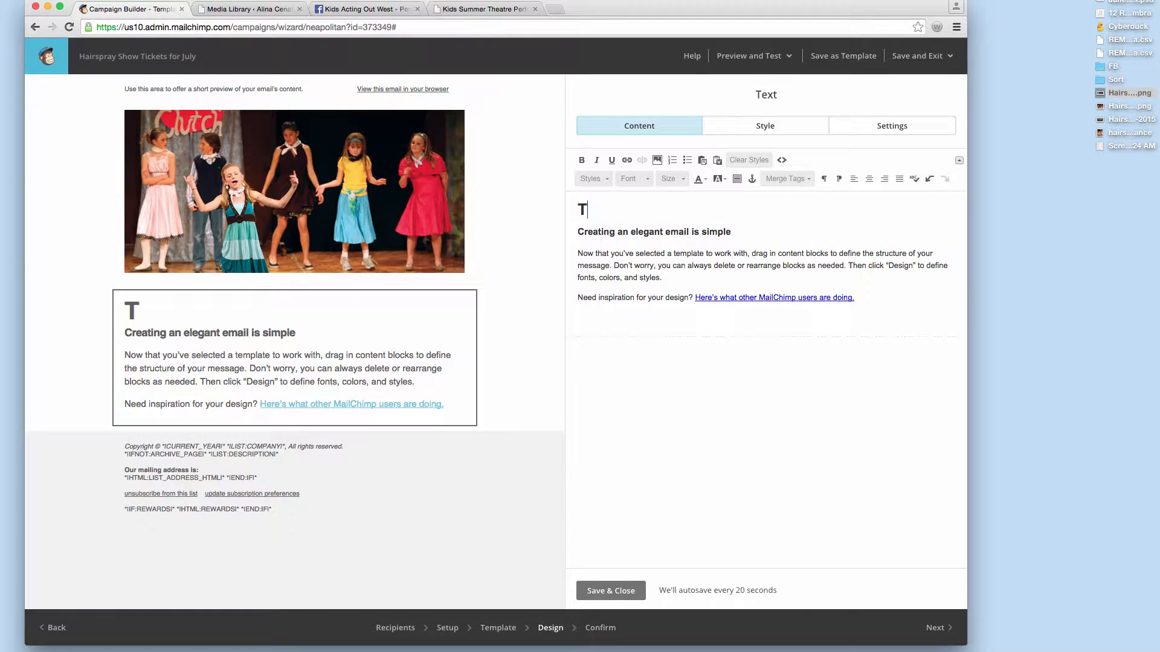
{"action": "type", "text": "ICKET"}
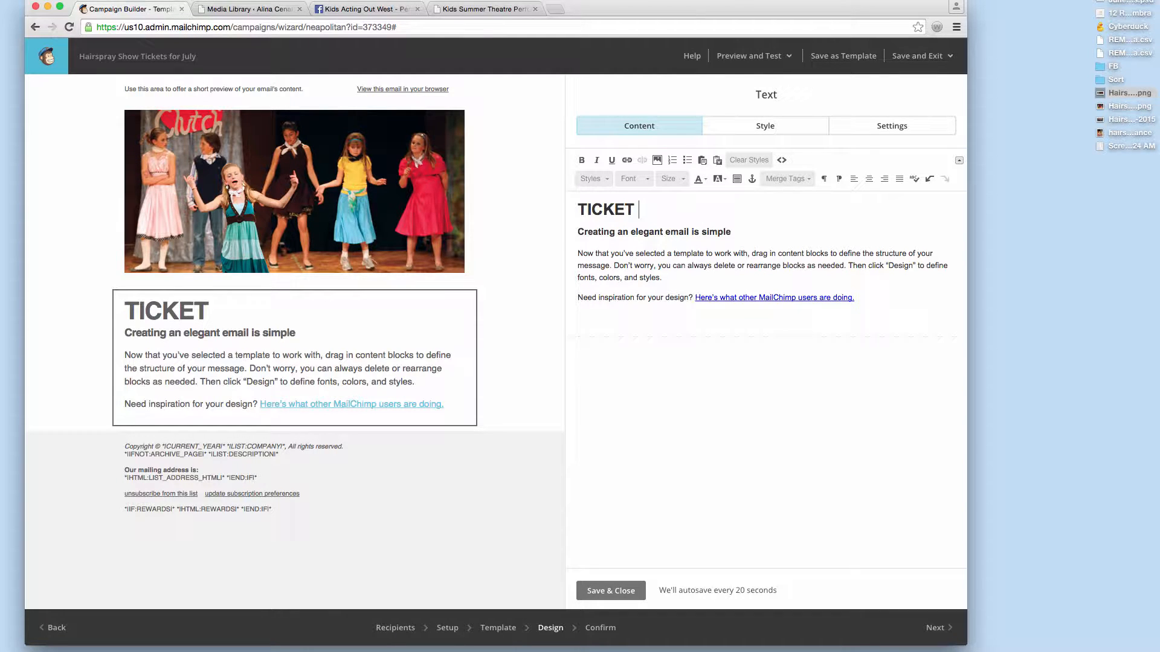
{"action": "type", "text": "S ON SALE NO"}
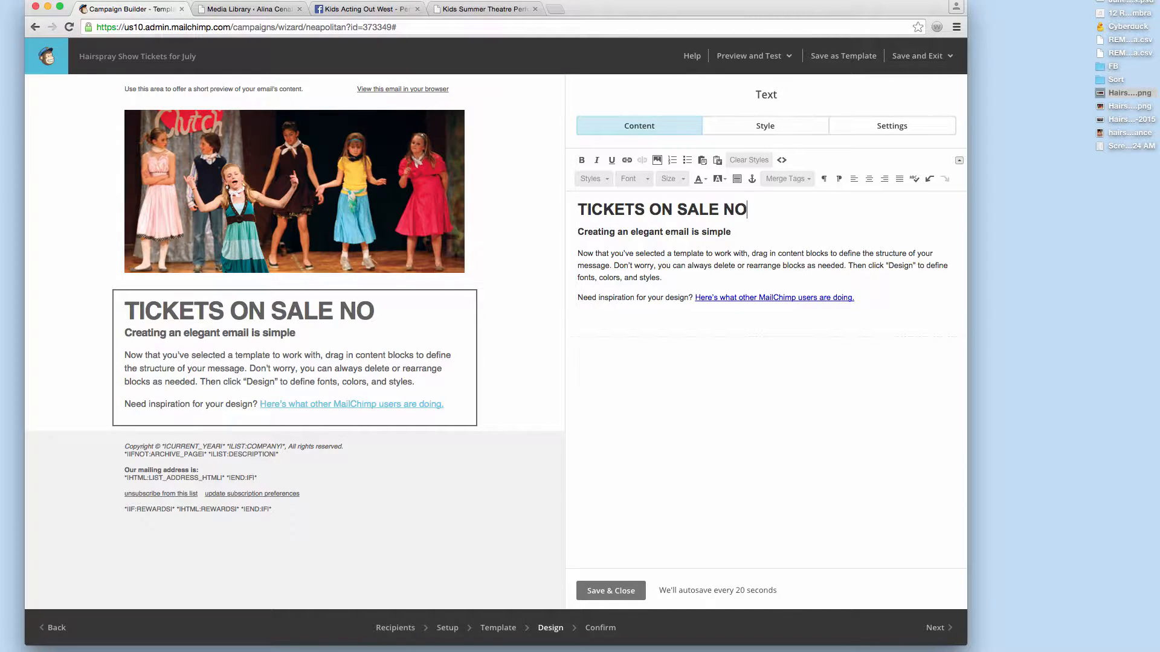
{"action": "type", "text": "W!"}
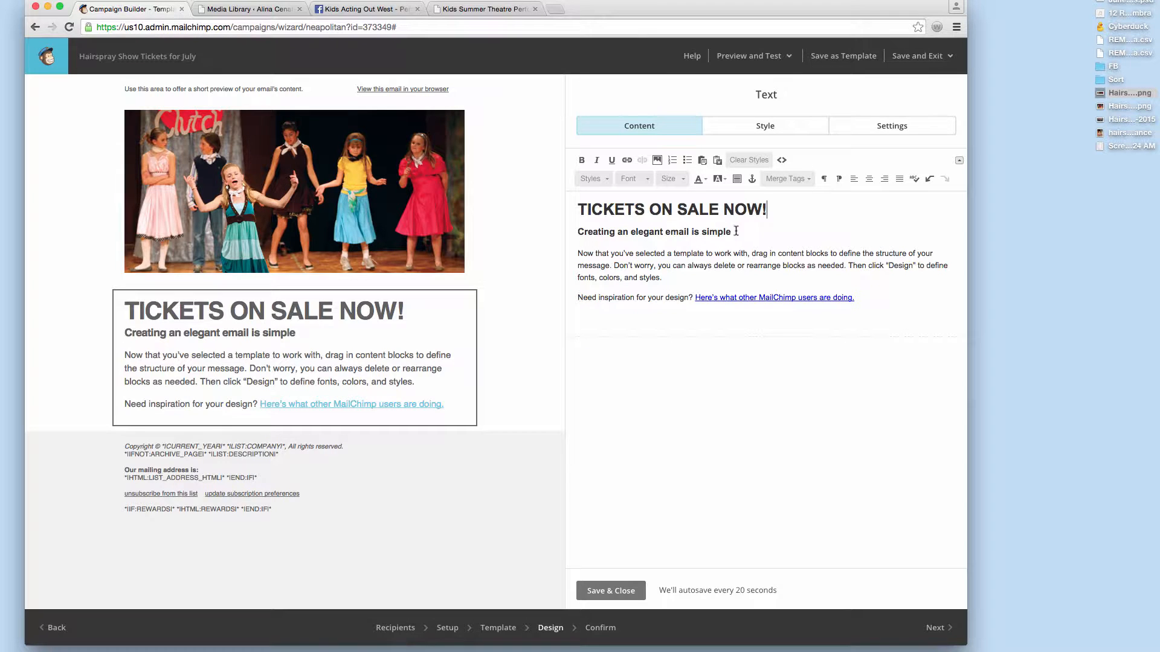
Step: Replace the subheading under the main heading with "Come join us for the performance of 'Hairspray Jr.' at"
{"action": "left_click_drag", "start_coordinate": [730, 231], "coordinate": [577, 232]}
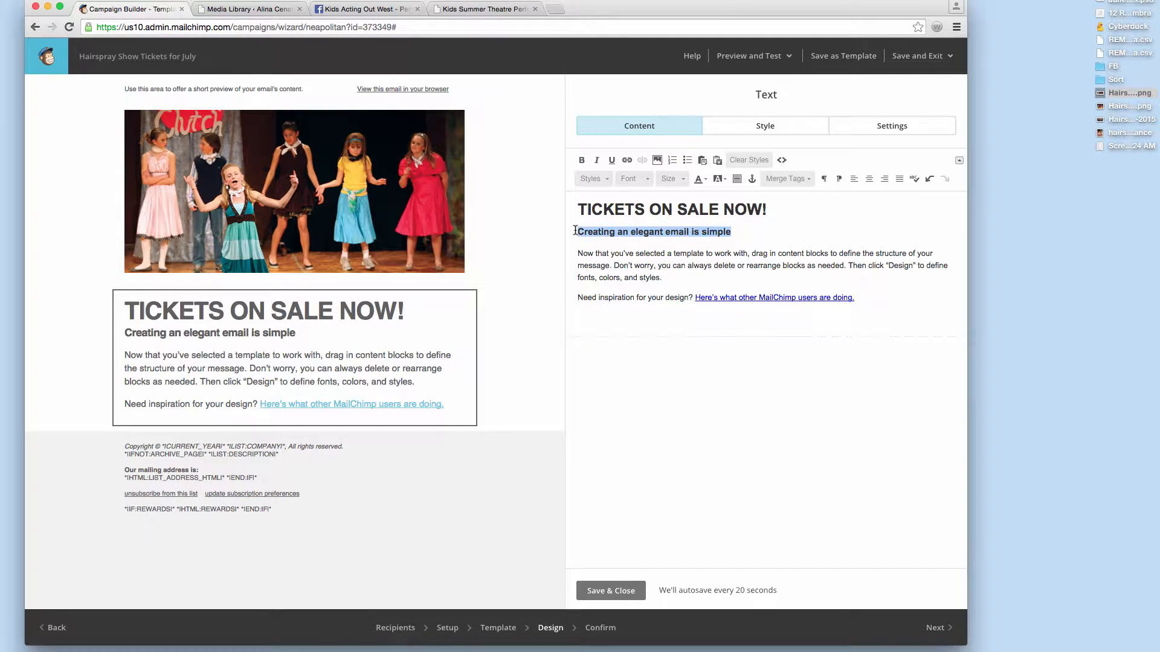
{"action": "type", "text": "Come join "}
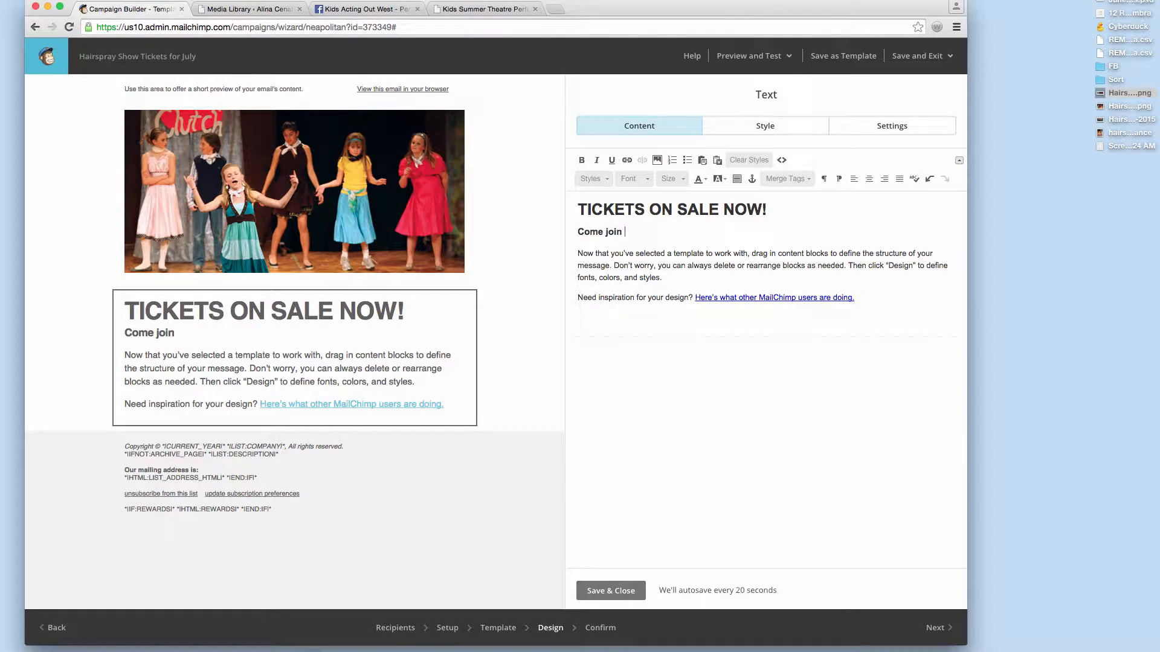
{"action": "type", "text": "us for the performan"}
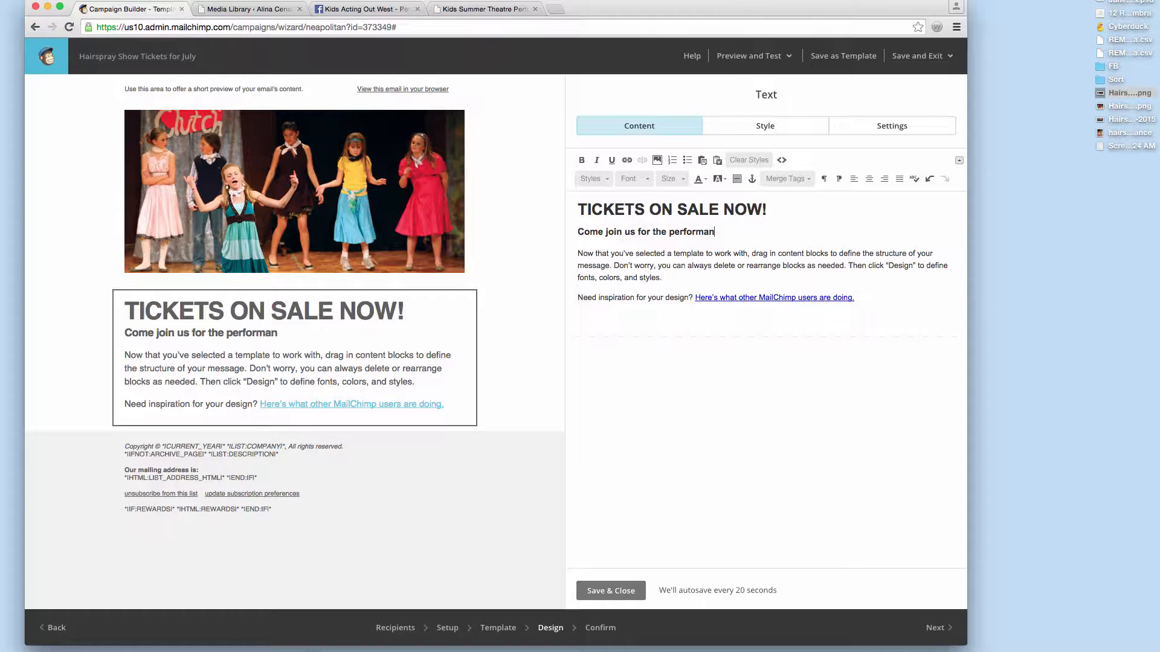
{"action": "type", "text": "ce of 'Hairspr"}
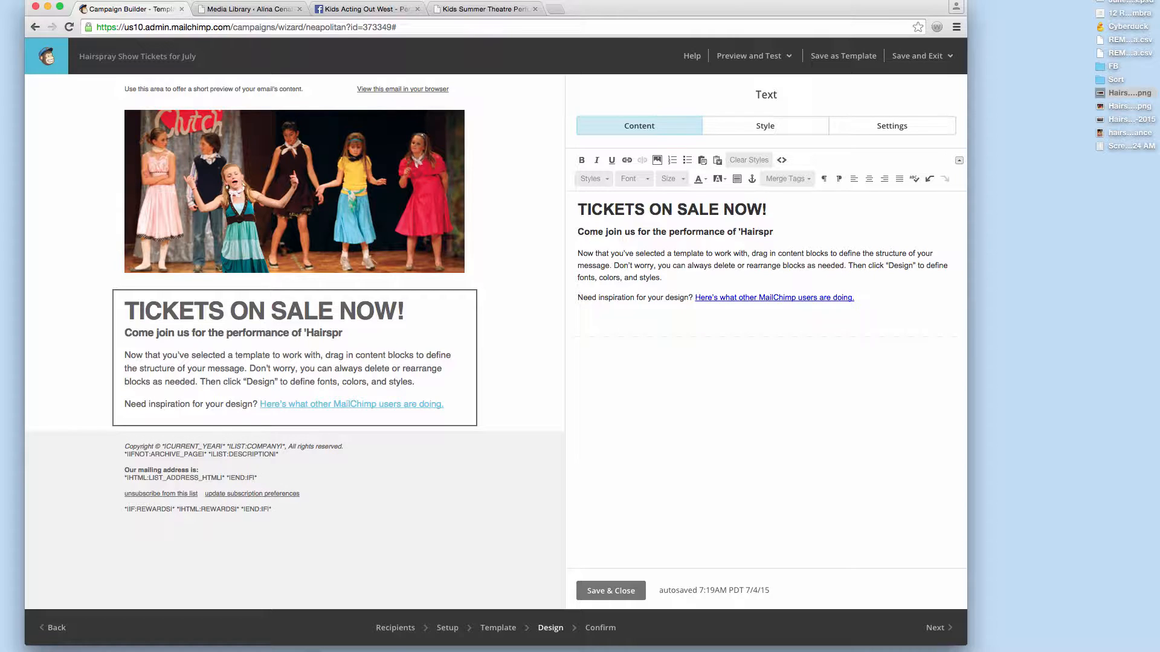
{"action": "type", "text": "ay Jr.' at Ad"}
Step: Copy the theater's name, street address and phone number from the Facebook show post and paste them at the end of the email's subheading
{"action": "left_click", "coordinate": [354, 9]}
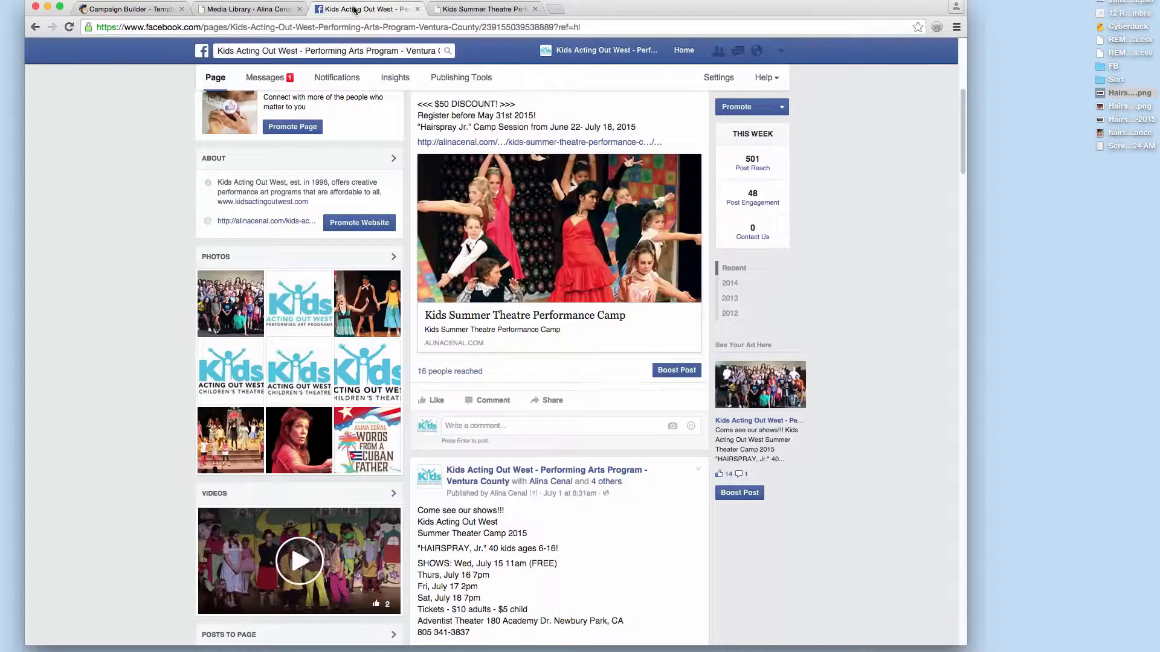
{"action": "scroll", "coordinate": [486, 392], "scroll_direction": "down", "scroll_amount": 3}
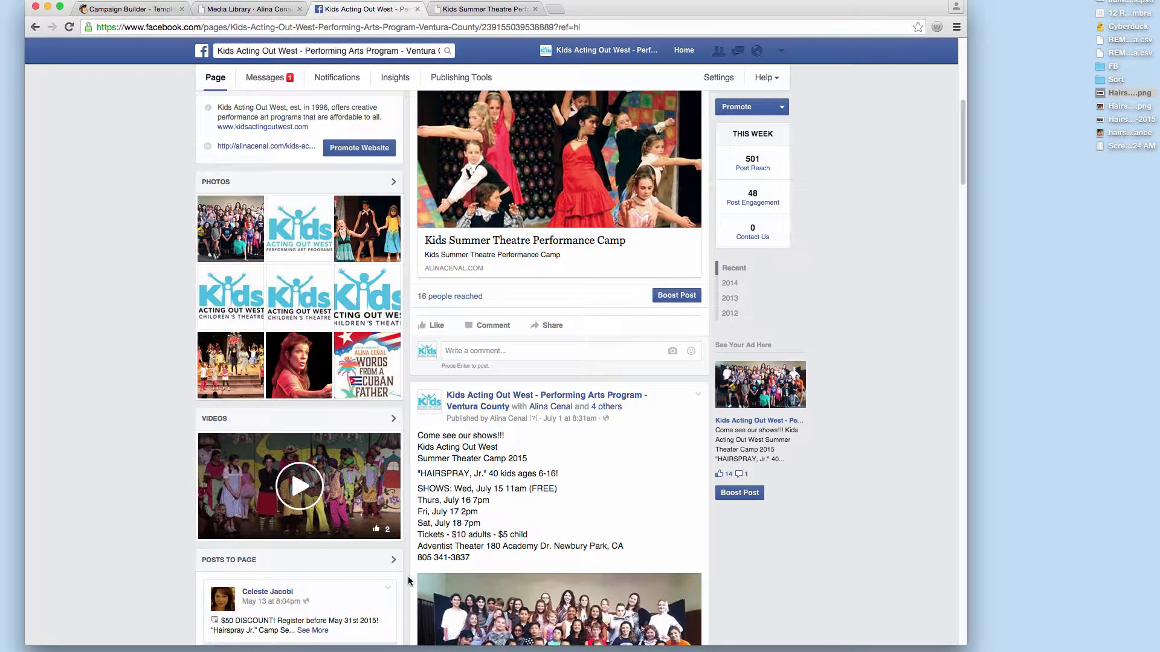
{"action": "left_click_drag", "start_coordinate": [417, 546], "coordinate": [475, 557]}
{"action": "key", "text": "super+c"}
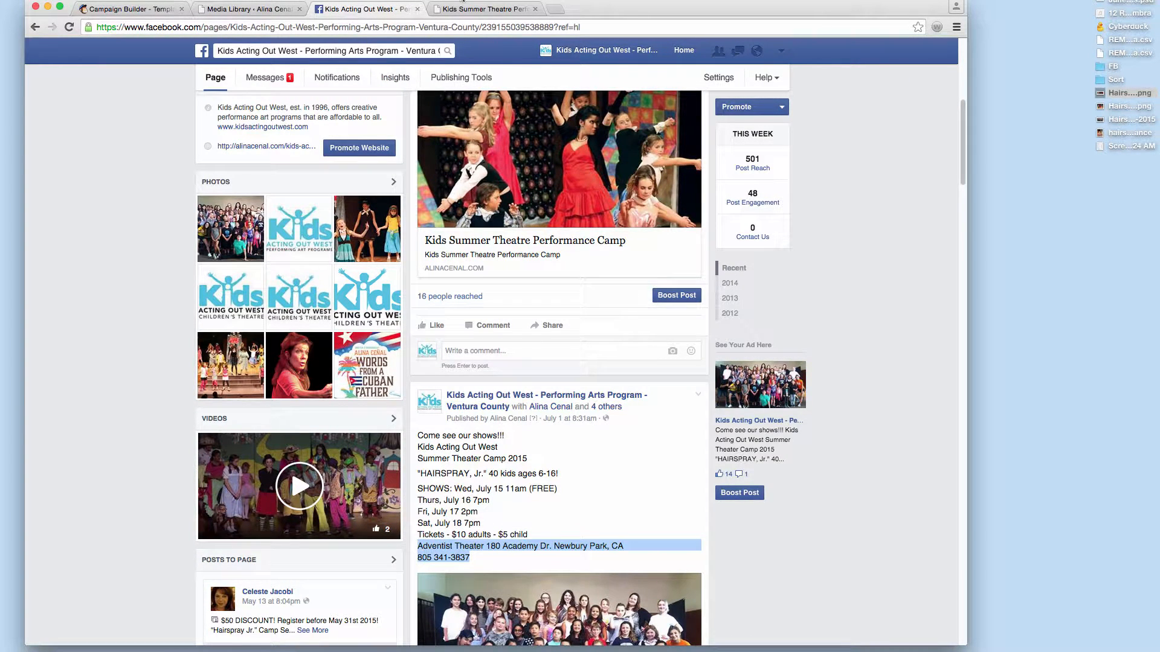
{"action": "left_click", "coordinate": [451, 9]}
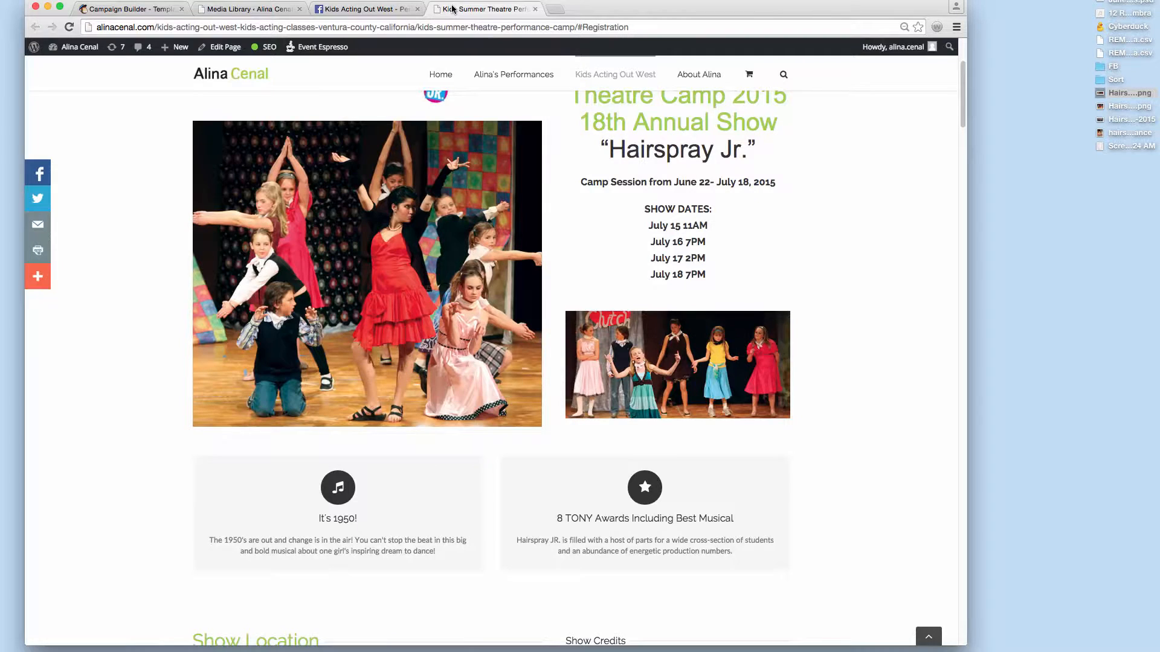
{"action": "left_click", "coordinate": [130, 10]}
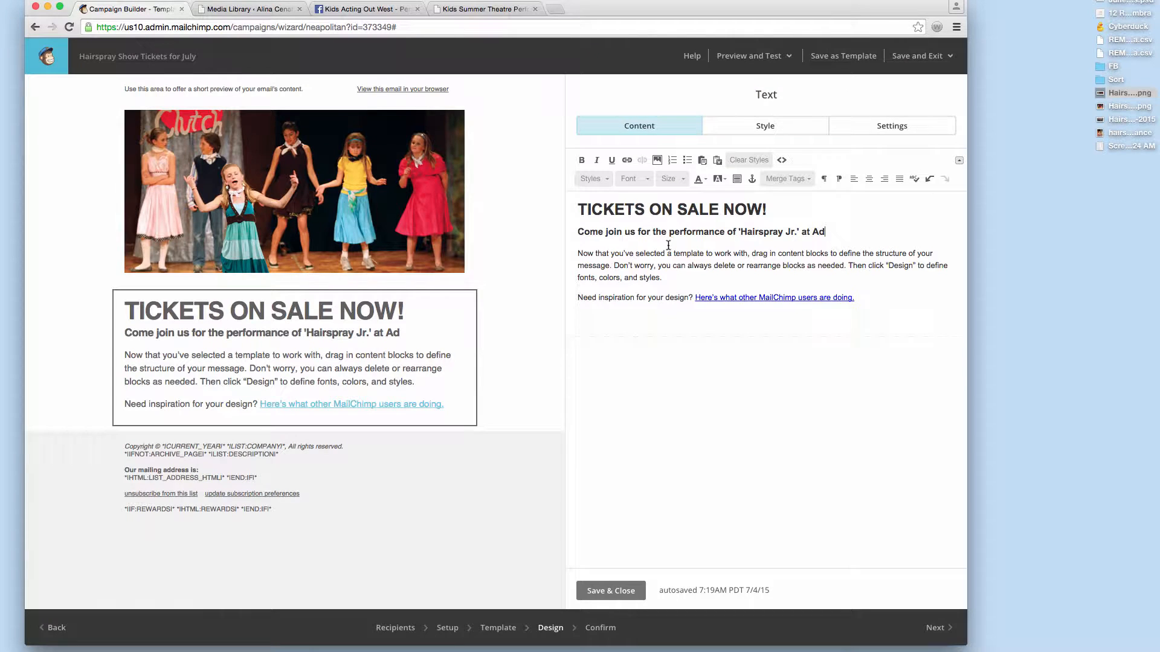
{"action": "double_click", "coordinate": [818, 232]}
{"action": "key", "text": "super+v"}
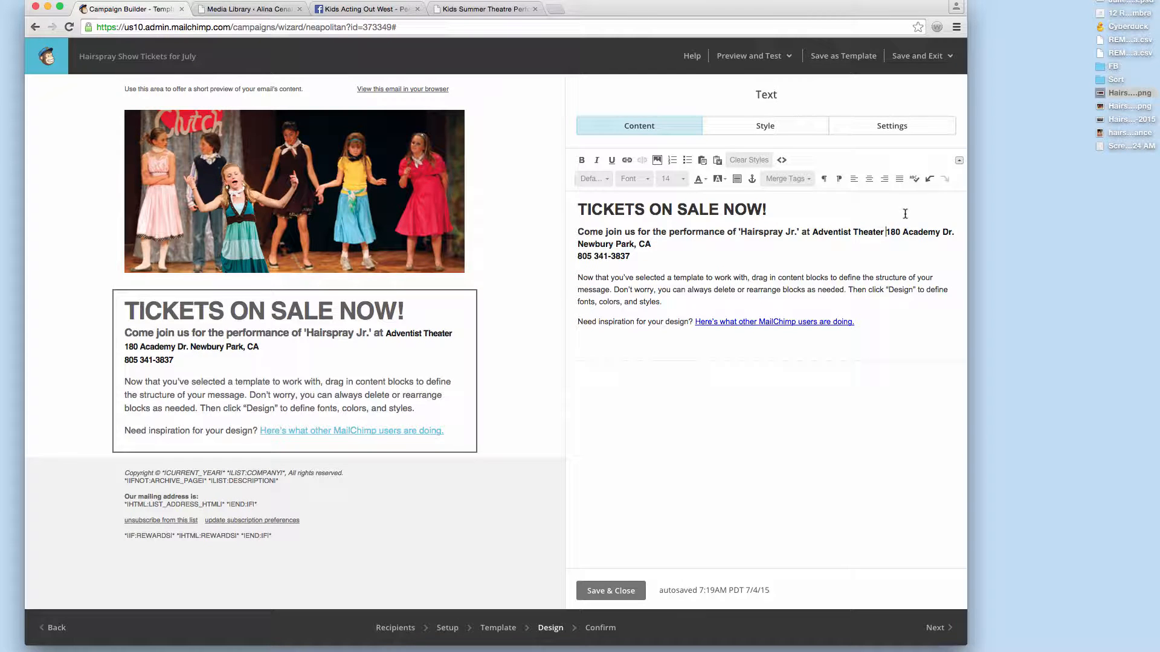
Step: Break the line before the street address and start the new line with "LOCATION:"
{"action": "left_click", "coordinate": [886, 232]}
{"action": "key", "text": "shift+Return"}
{"action": "type", "text": "LOCATION:"}
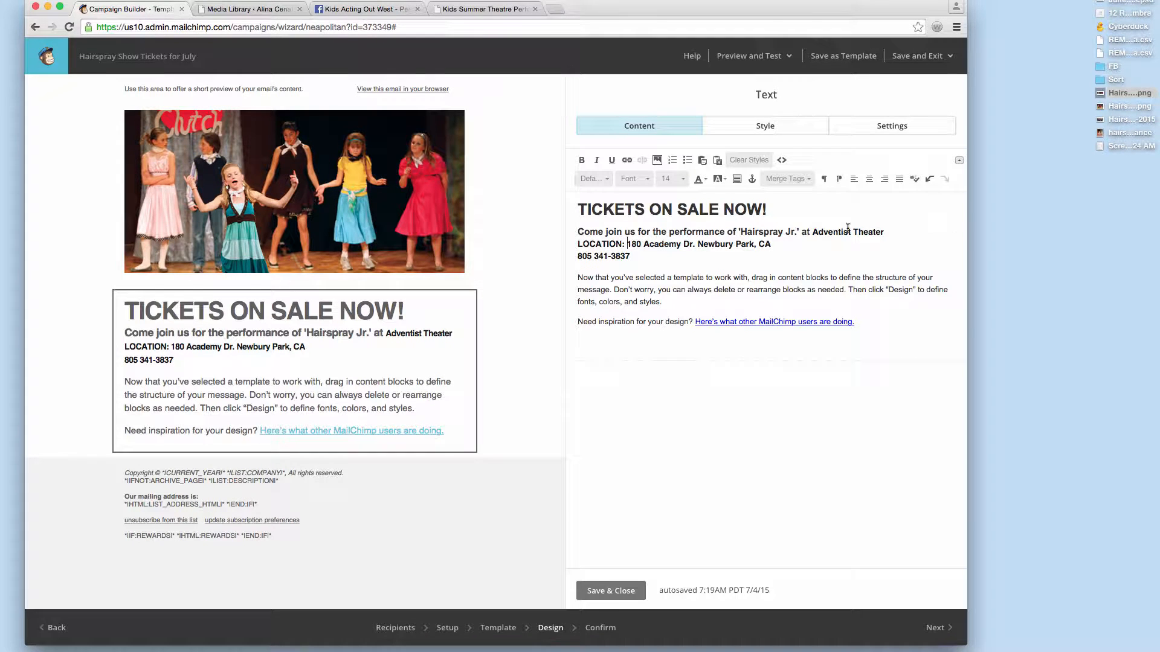
Step: Move "Adventist Theater" to its own line between "LOCATION:" and the street address, and delete the trailing "at" from the subheading
{"action": "left_click_drag", "start_coordinate": [812, 232], "coordinate": [890, 228]}
{"action": "key", "text": "super+c"}
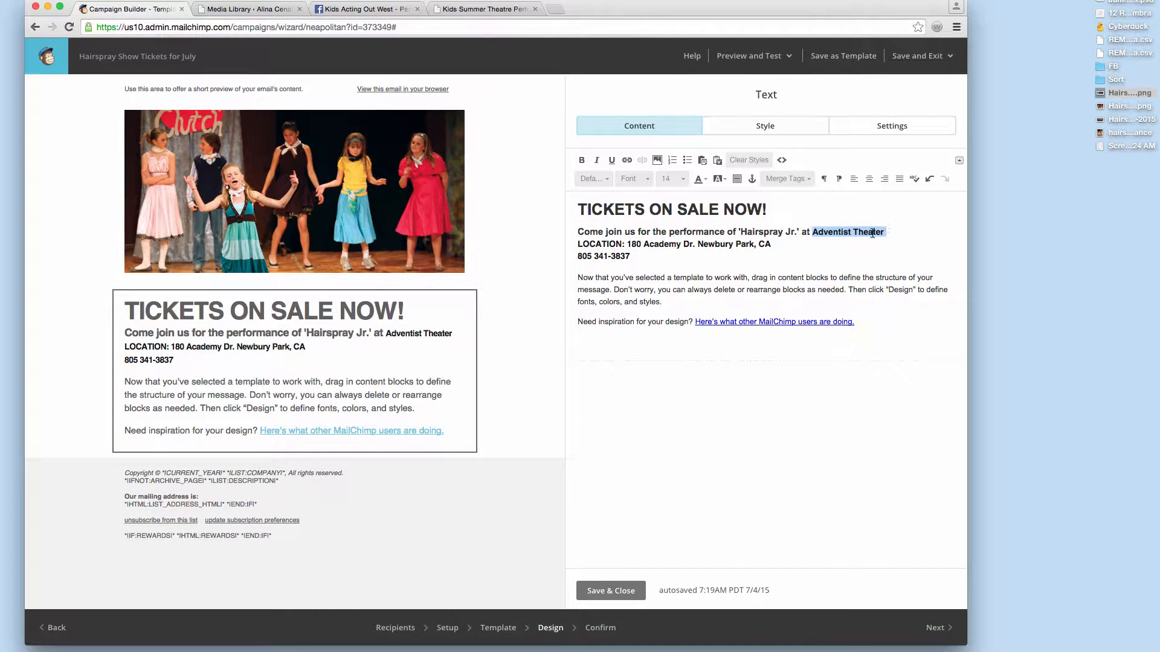
{"action": "key", "text": "BackSpace"}
{"action": "left_click", "coordinate": [633, 243]}
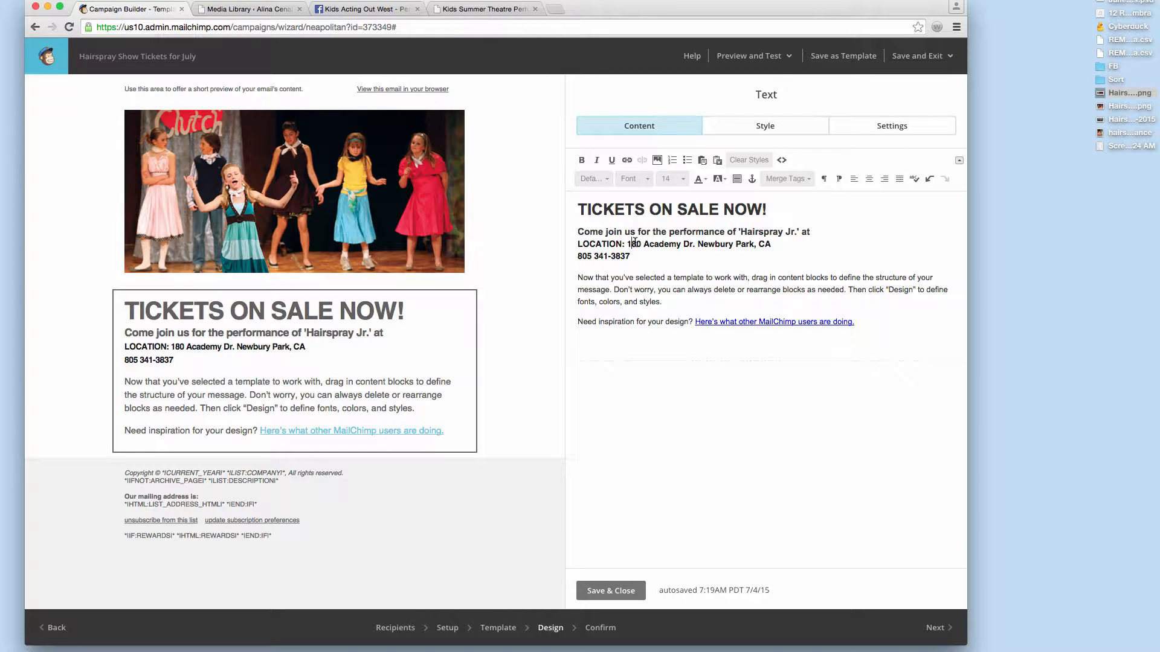
{"action": "key", "text": "shift+Return"}
{"action": "key", "text": "super+v"}
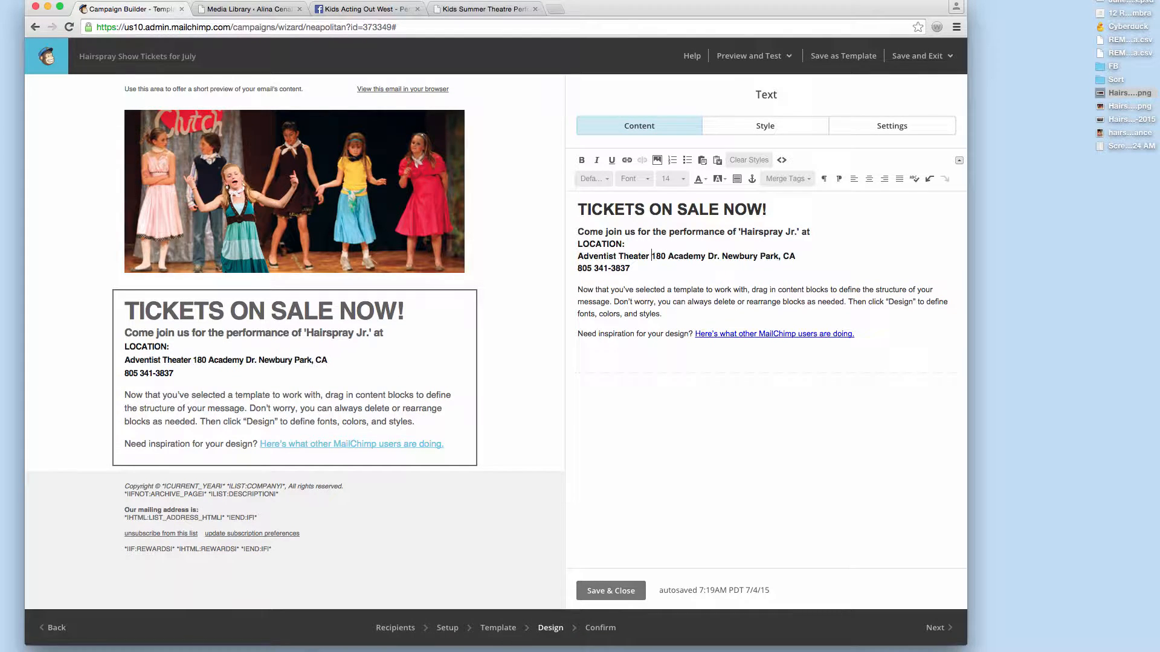
{"action": "key", "text": "shift+Return"}
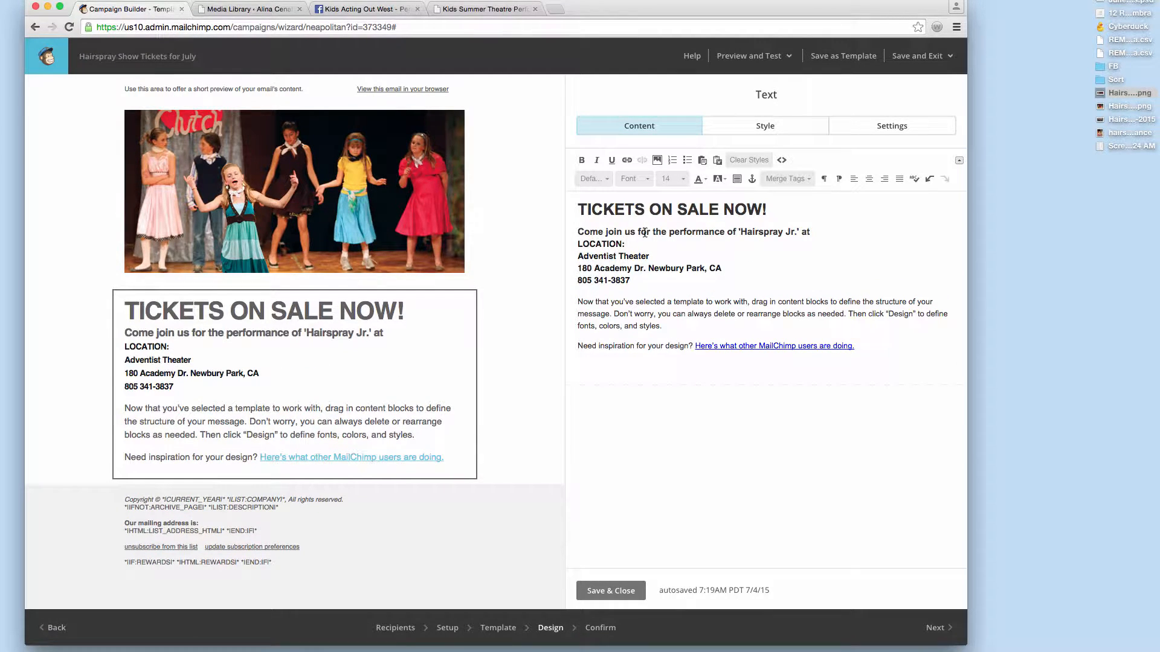
{"action": "left_click", "coordinate": [814, 231]}
{"action": "key", "text": "BackSpace"}
{"action": "key", "text": "BackSpace"}
{"action": "left_click_drag", "start_coordinate": [630, 281], "coordinate": [577, 275]}
{"action": "left_click", "coordinate": [593, 257]}
Step: Copy the "TICKETS ON SALE NOW!" heading and paste it on a new line below the phone number
{"action": "triple_click", "coordinate": [620, 218]}
{"action": "key", "text": "ctrl+c"}
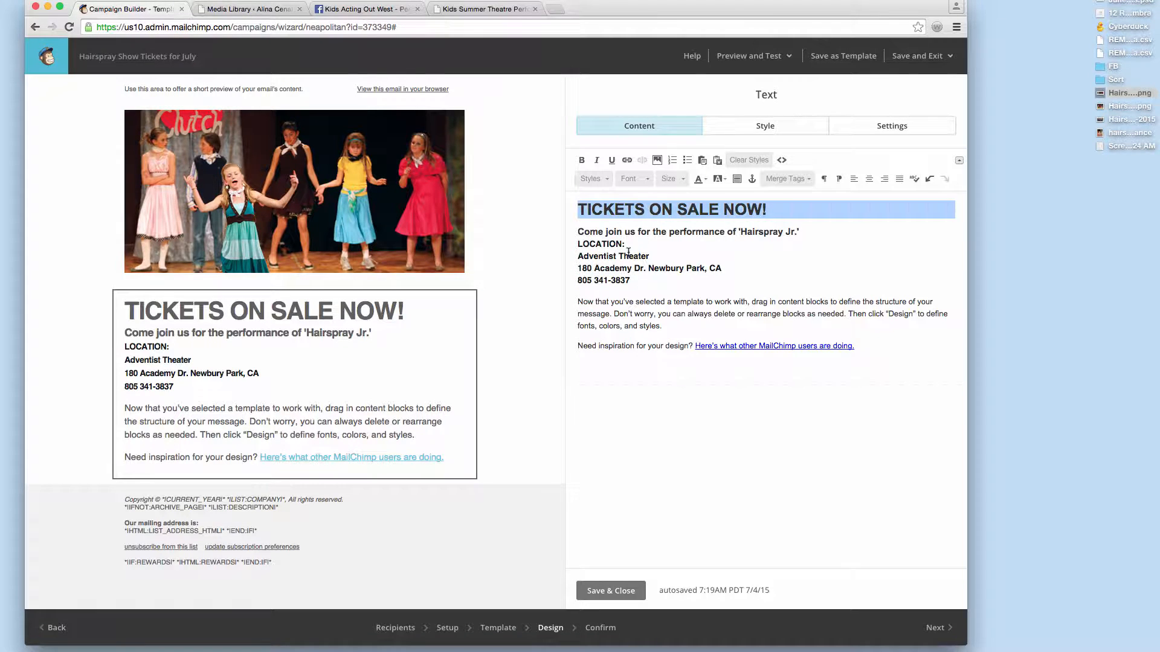
{"action": "left_click", "coordinate": [635, 289]}
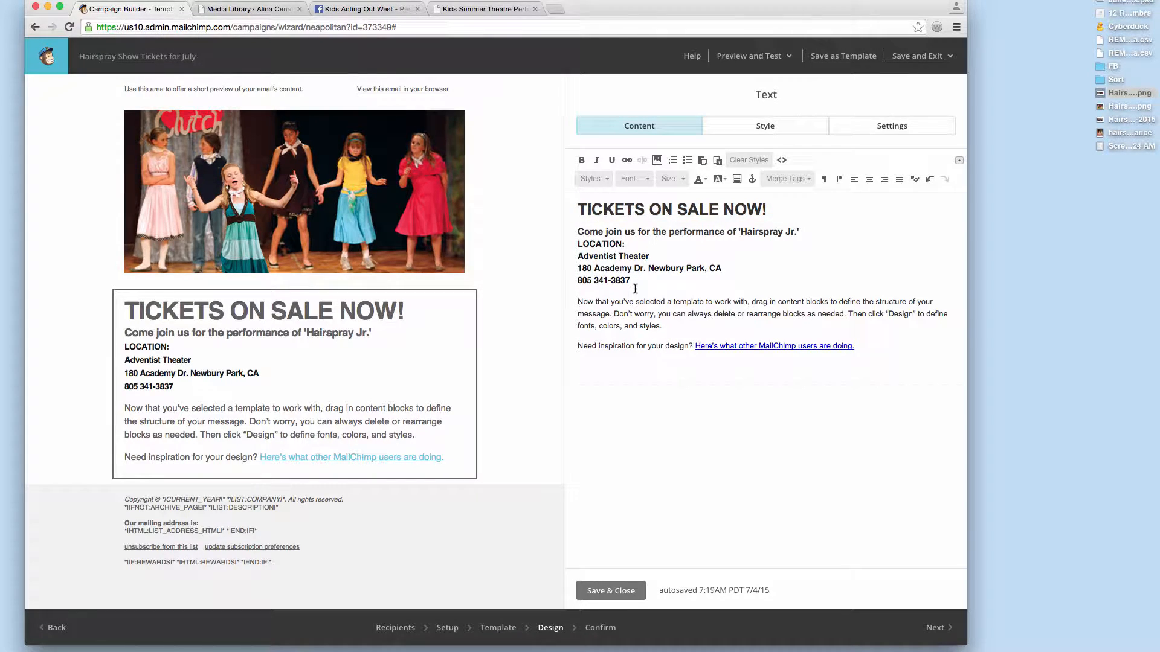
{"action": "key", "text": "Return"}
{"action": "key", "text": "ctrl+v"}
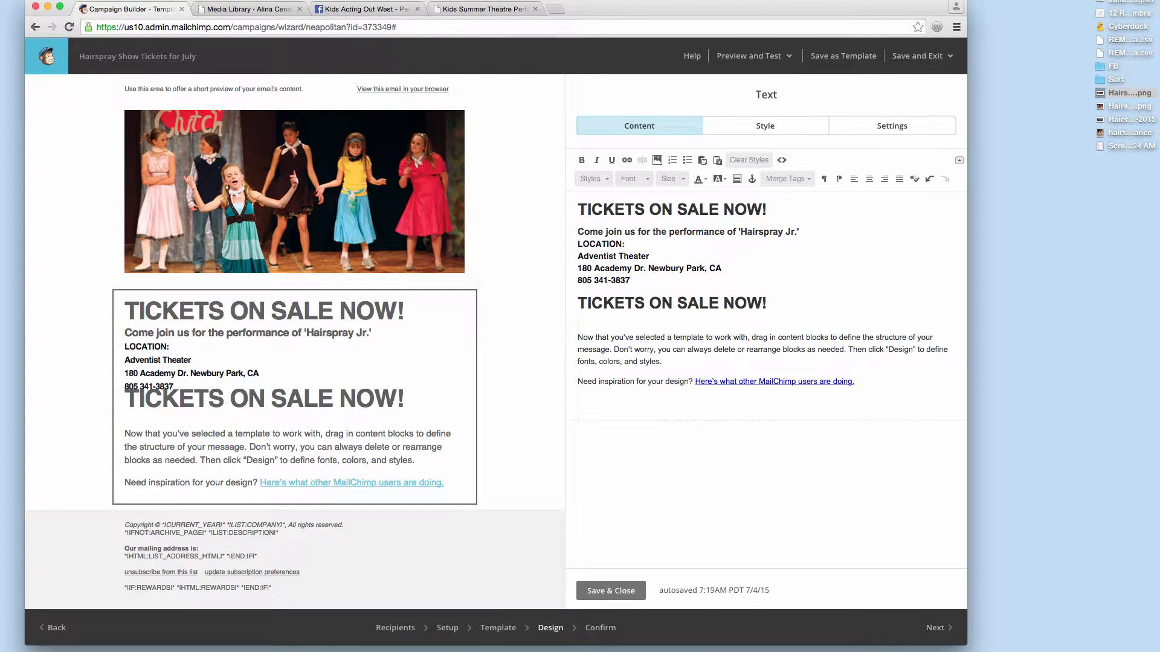
Step: Reduce the font size of the second "TICKETS ON SALE NOW!" line to 15
{"action": "triple_click", "coordinate": [647, 296]}
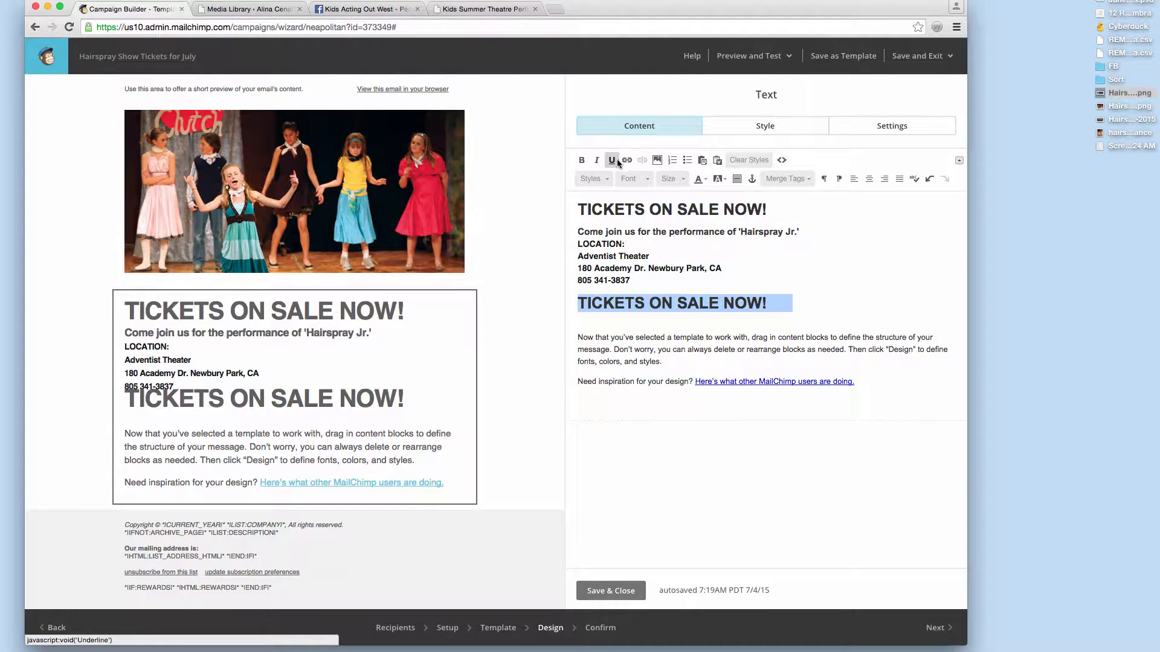
{"action": "left_click", "coordinate": [670, 179]}
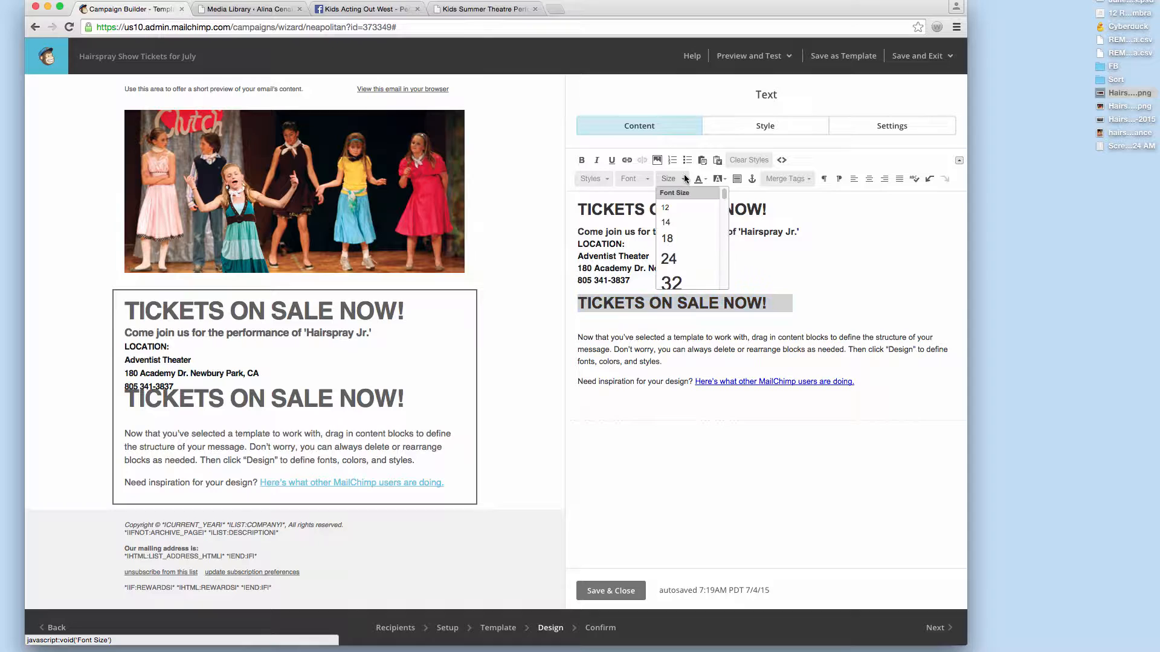
{"action": "left_click", "coordinate": [666, 208]}
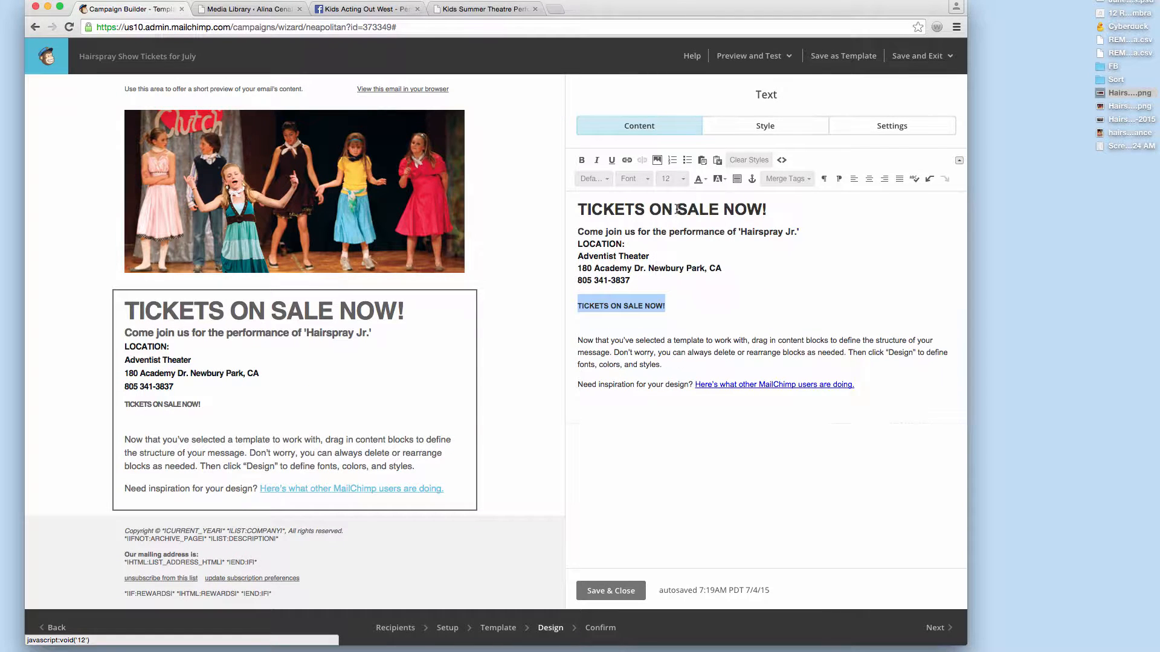
{"action": "left_click", "coordinate": [679, 179]}
{"action": "left_click", "coordinate": [668, 251]}
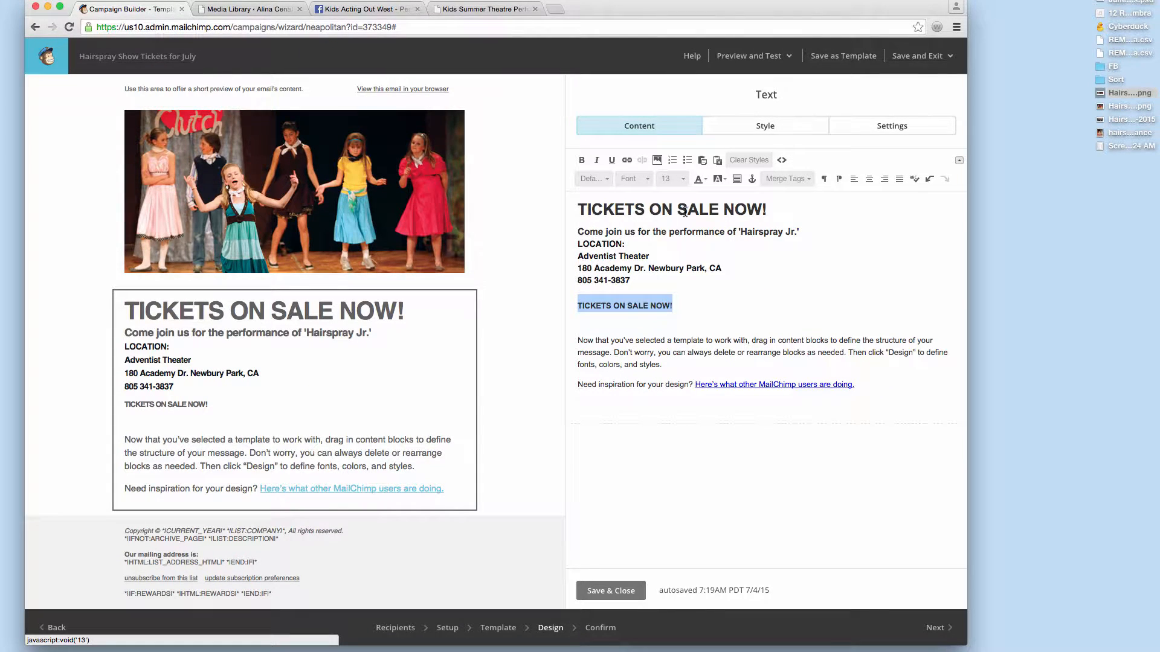
{"action": "left_click", "coordinate": [686, 177]}
{"action": "left_click", "coordinate": [670, 263]}
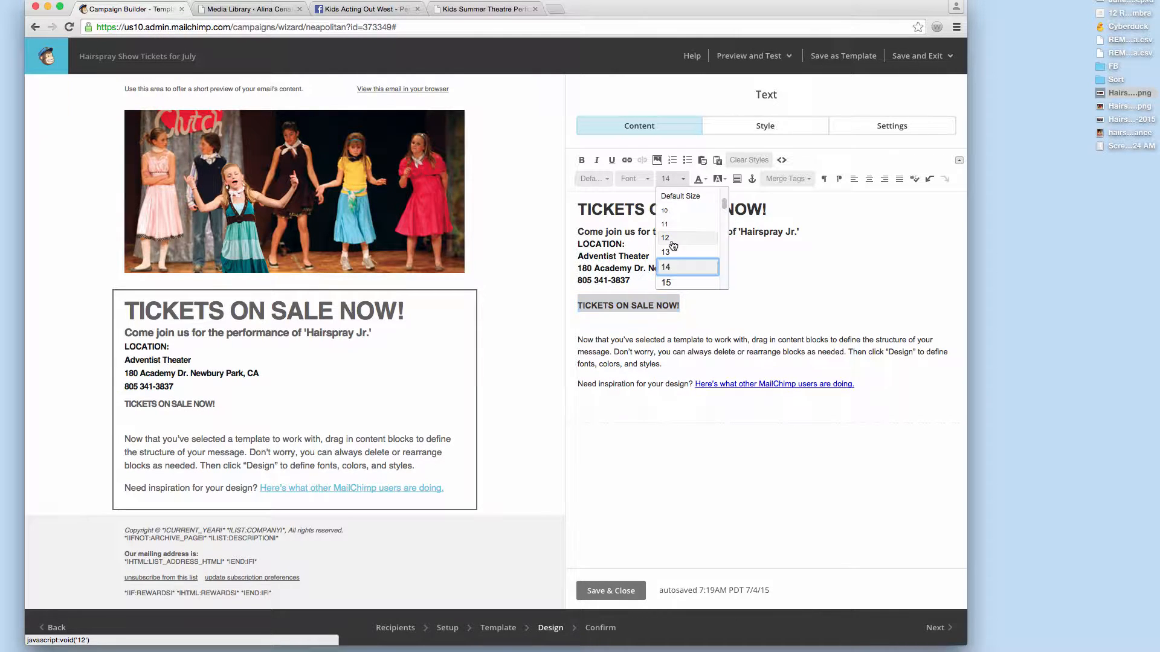
{"action": "left_click", "coordinate": [666, 282]}
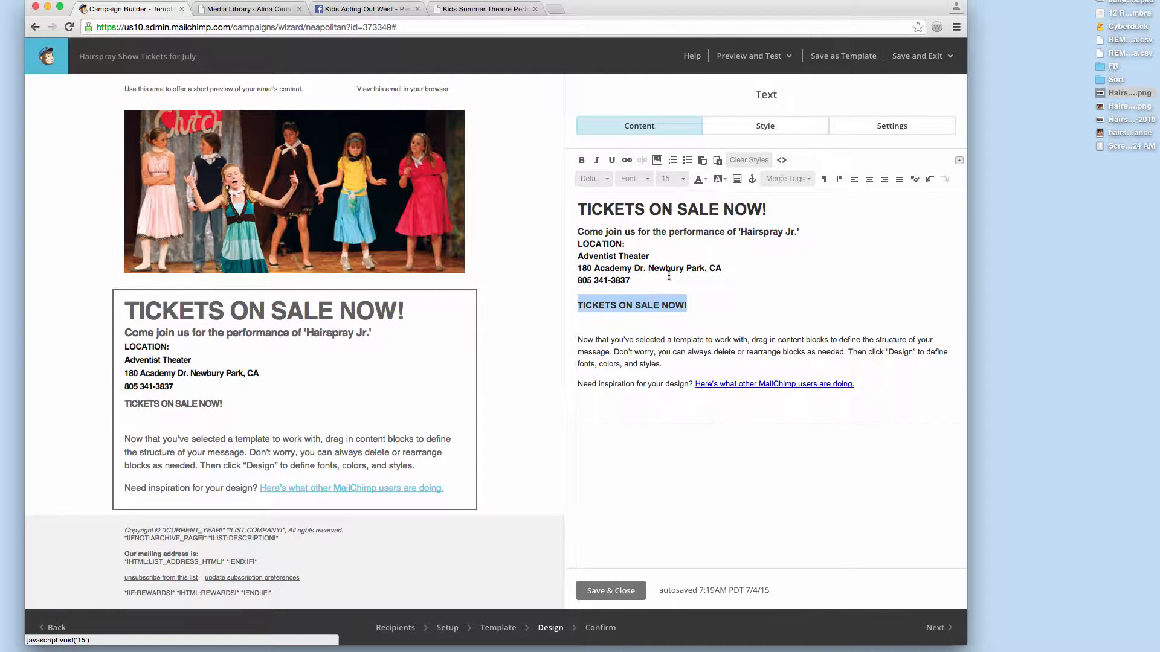
Step: Copy "Wed, July 15 11am (FREE)" from the Facebook show post and paste it over the duplicated heading line in the email
{"action": "left_click", "coordinate": [355, 9]}
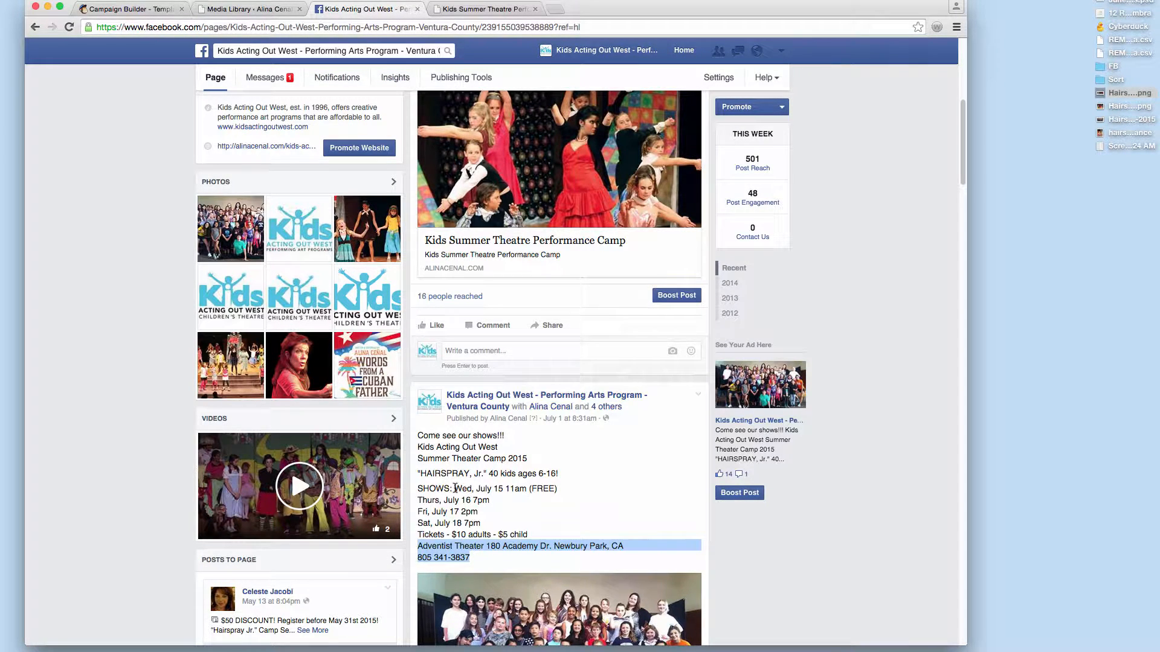
{"action": "left_click_drag", "start_coordinate": [455, 488], "coordinate": [557, 489]}
{"action": "key", "text": "super+c"}
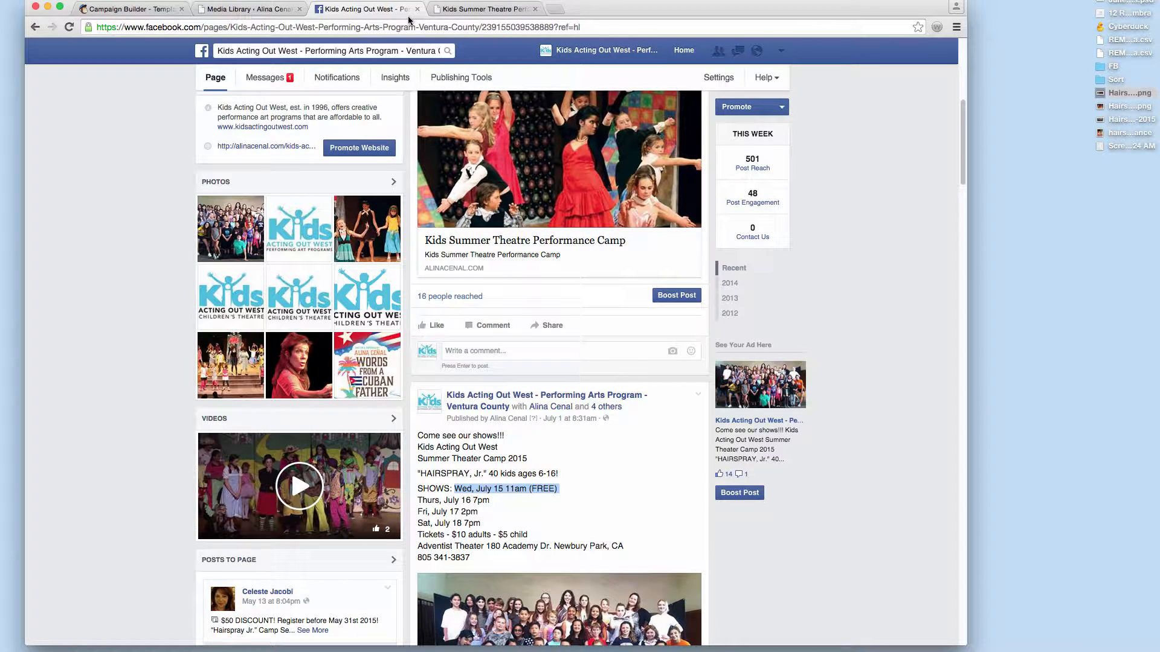
{"action": "left_click", "coordinate": [474, 9]}
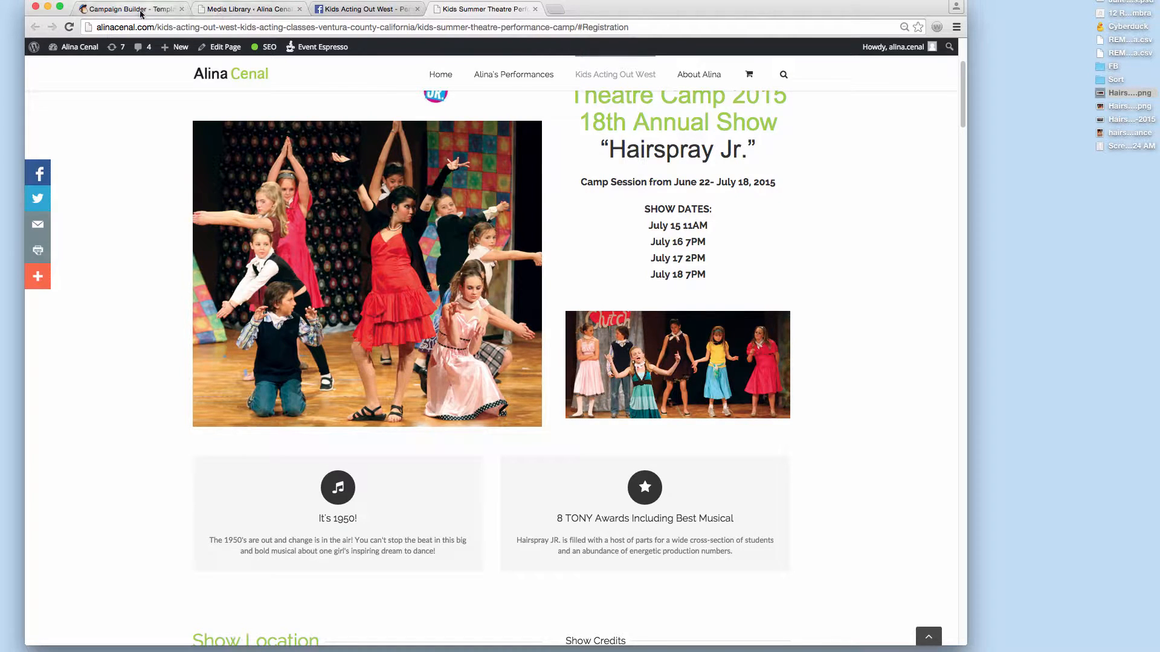
{"action": "left_click", "coordinate": [106, 10]}
{"action": "left_click_drag", "start_coordinate": [689, 308], "coordinate": [579, 307]}
{"action": "left_click", "coordinate": [589, 307]}
{"action": "key", "text": "super+v"}
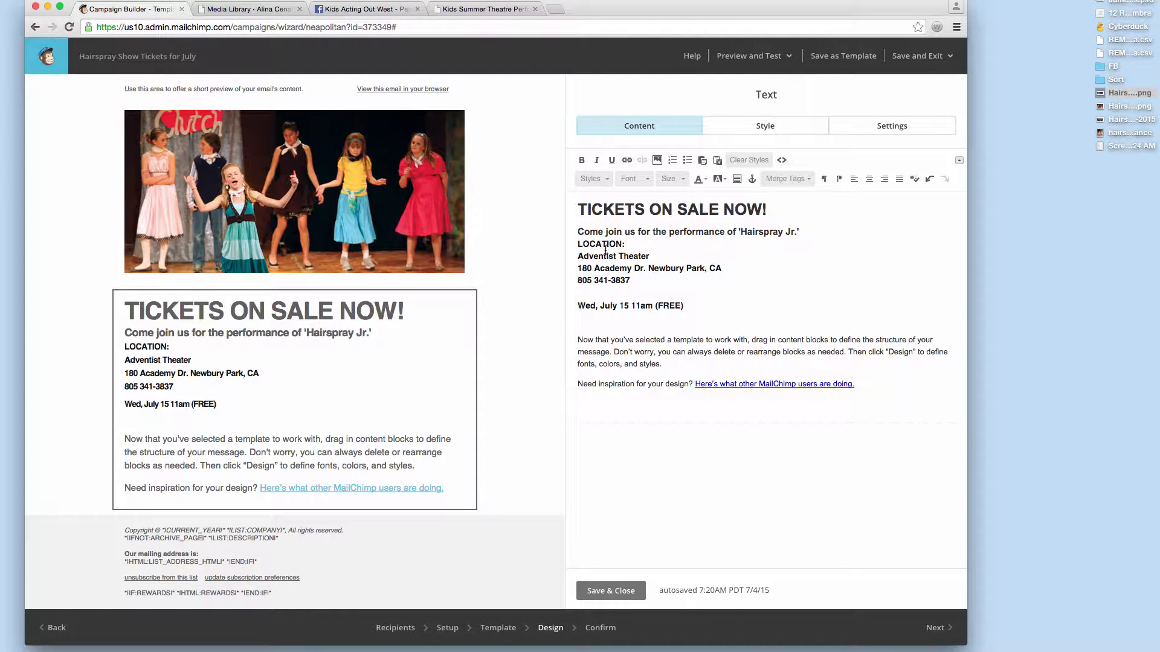
Step: Insert an empty line above the "Wed, July 15 11am (FREE)" line and color that line's text blue
{"action": "triple_click", "coordinate": [613, 205]}
{"action": "left_click", "coordinate": [596, 299]}
{"action": "key", "text": "Return"}
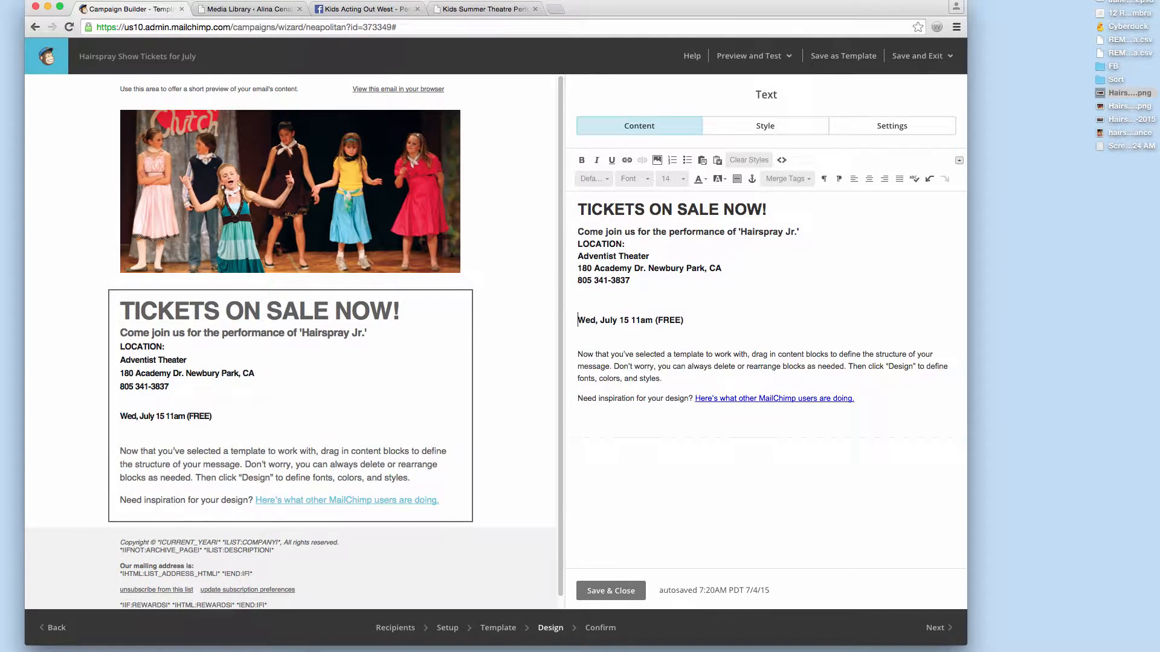
{"action": "triple_click", "coordinate": [590, 319]}
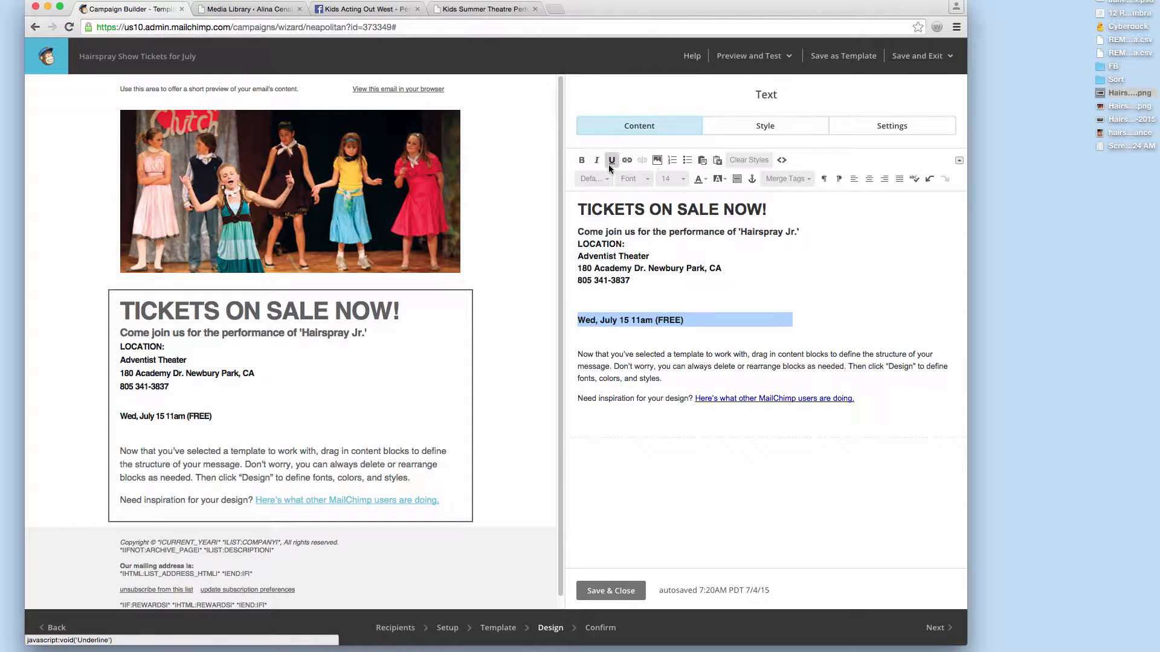
{"action": "left_click", "coordinate": [706, 181]}
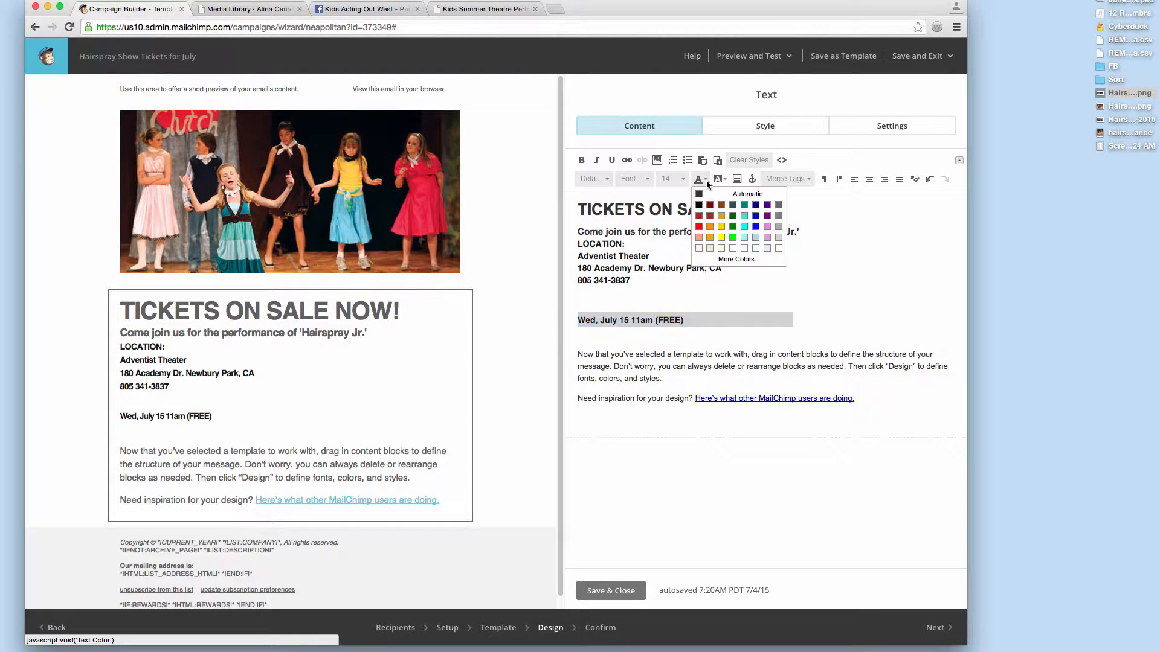
{"action": "left_click", "coordinate": [756, 227]}
{"action": "left_click", "coordinate": [693, 316]}
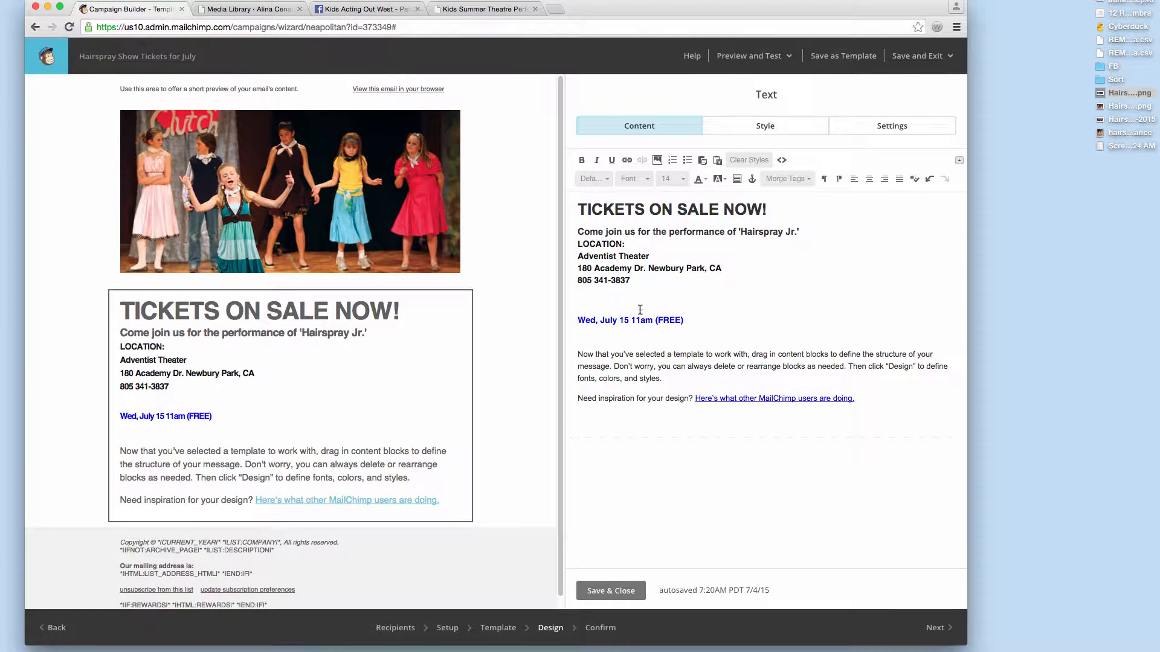
Step: Duplicate the blue show date on the empty line above it and remove the paragraph breaks between the two copies
{"action": "triple_click", "coordinate": [622, 319]}
{"action": "key", "text": "super+c"}
{"action": "left_click", "coordinate": [616, 307]}
{"action": "key", "text": "super+v"}
{"action": "key", "text": "Delete"}
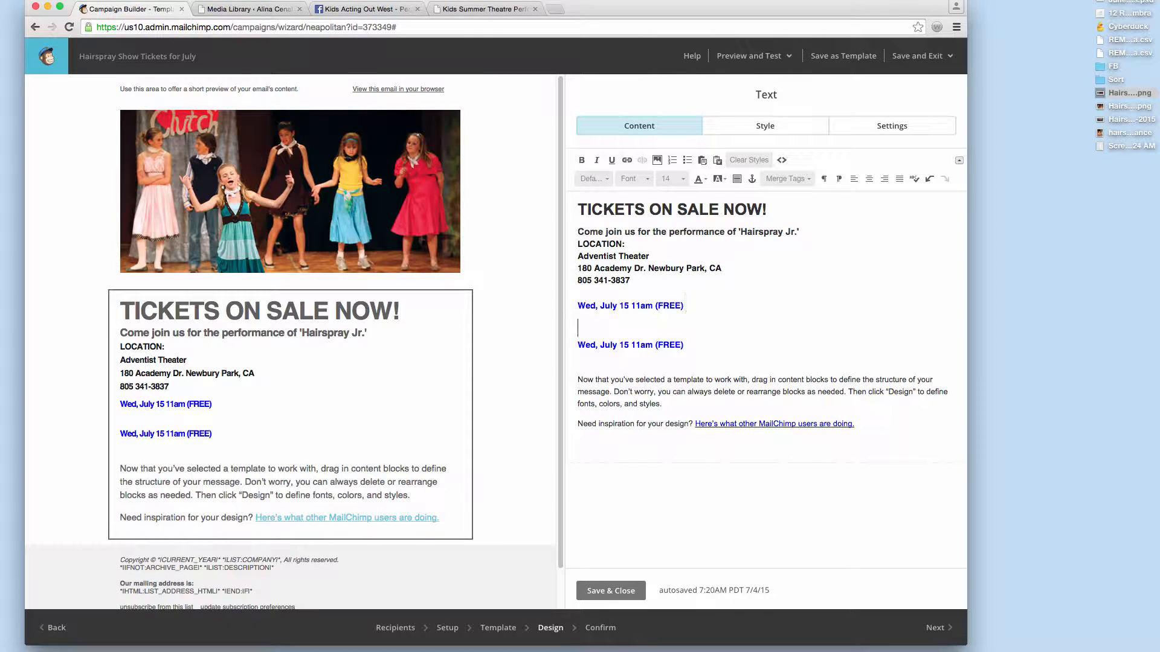
{"action": "key", "text": "BackSpace"}
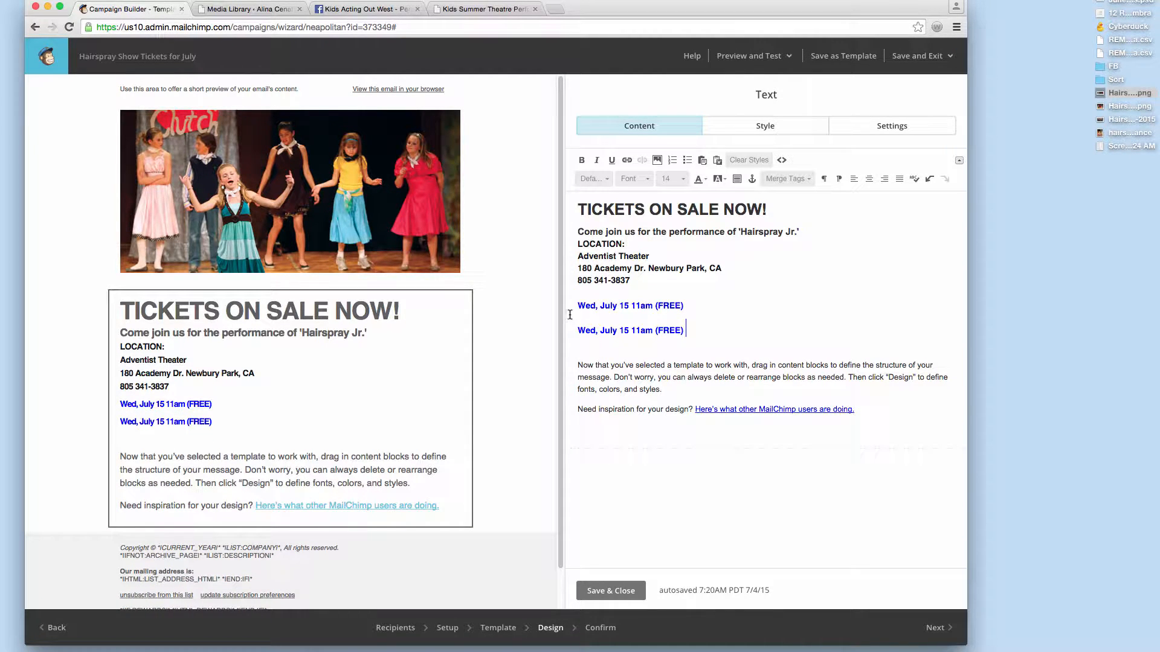
{"action": "key", "text": "BackSpace"}
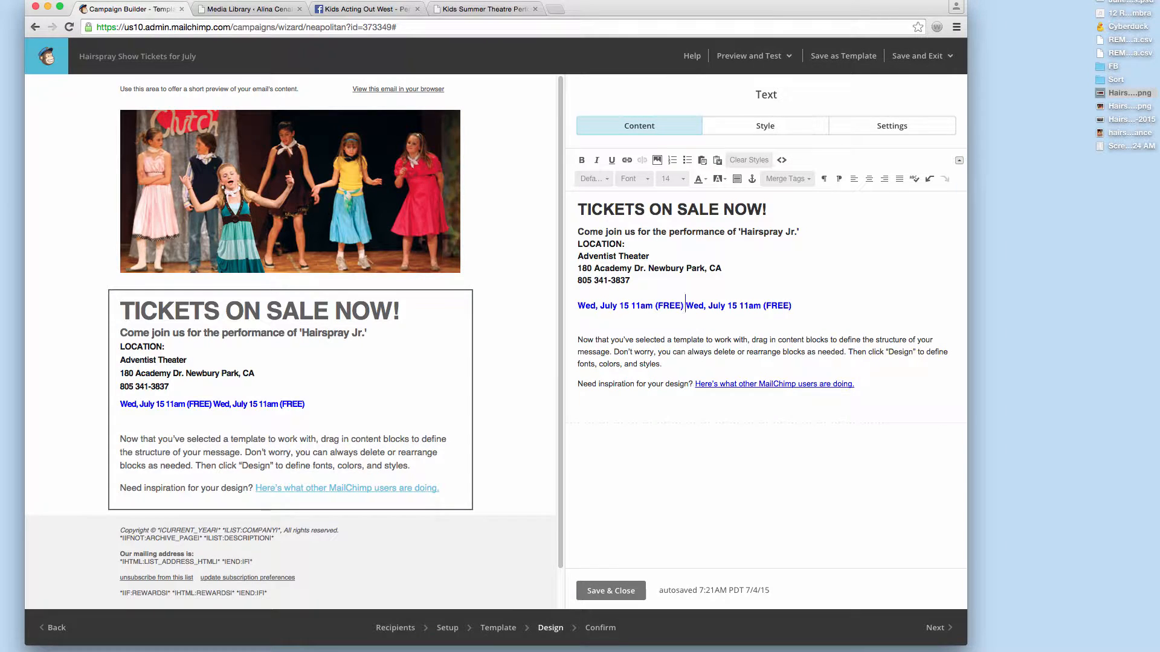
Step: Put the two blue show dates on separate lines and replace the first one with the heading "SHOW DATES"
{"action": "key", "text": "Return"}
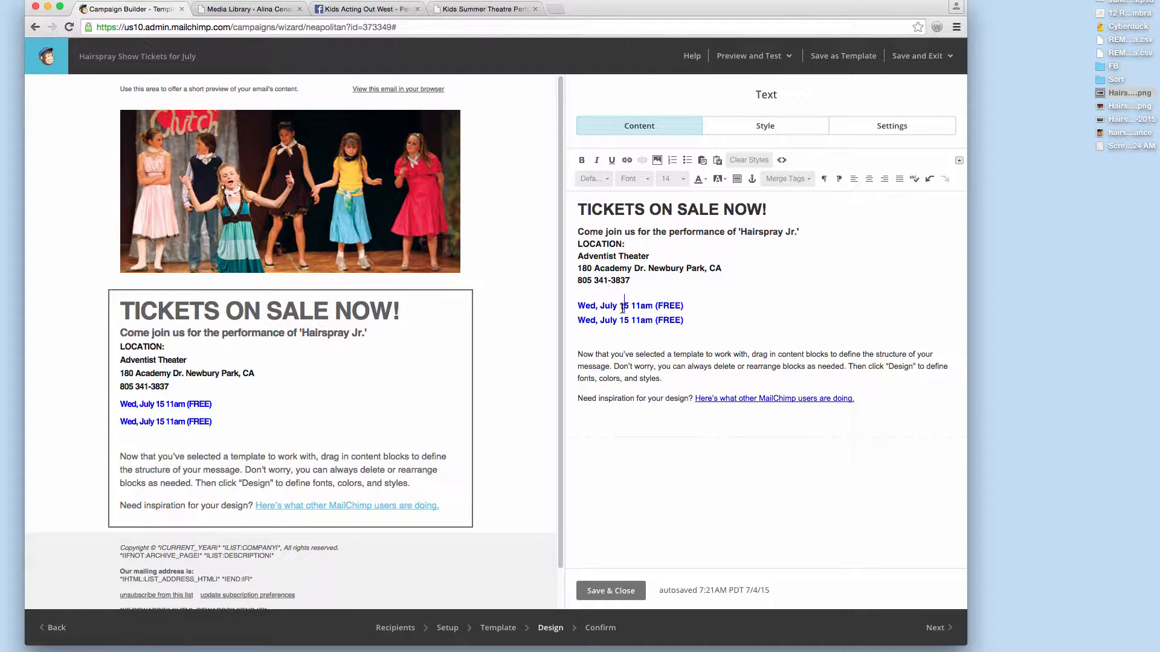
{"action": "left_click_drag", "start_coordinate": [688, 305], "coordinate": [575, 306]}
{"action": "type", "text": "SH"}
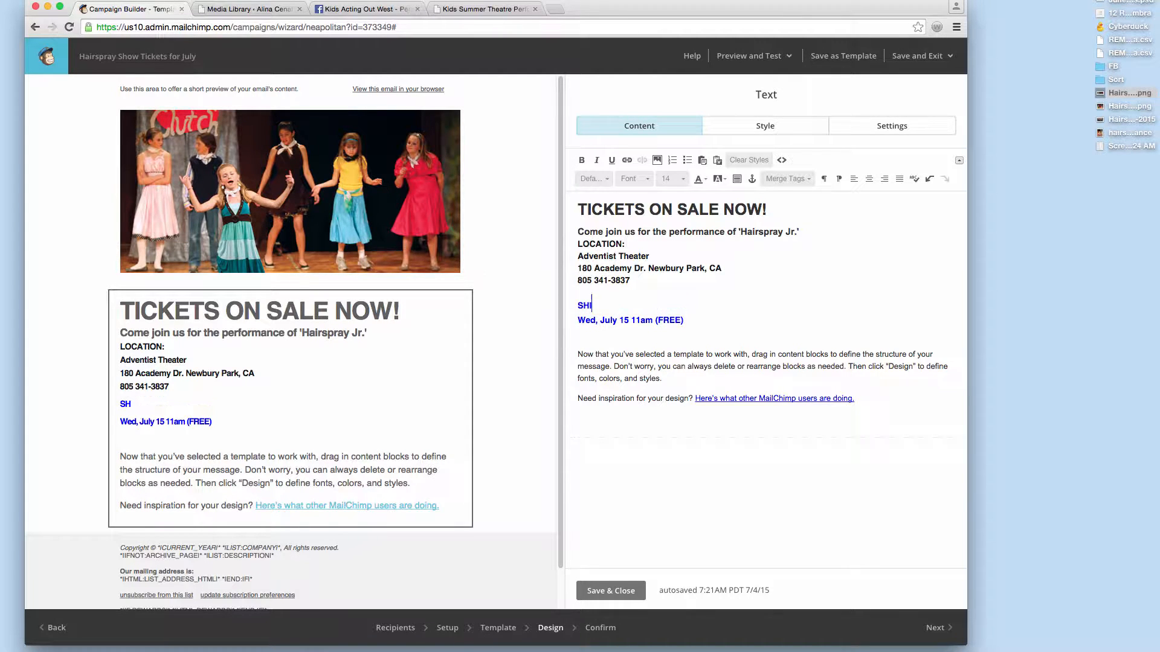
{"action": "type", "text": "O"}
{"action": "key", "text": "BackSpace"}
{"action": "type", "text": "OW DATES"}
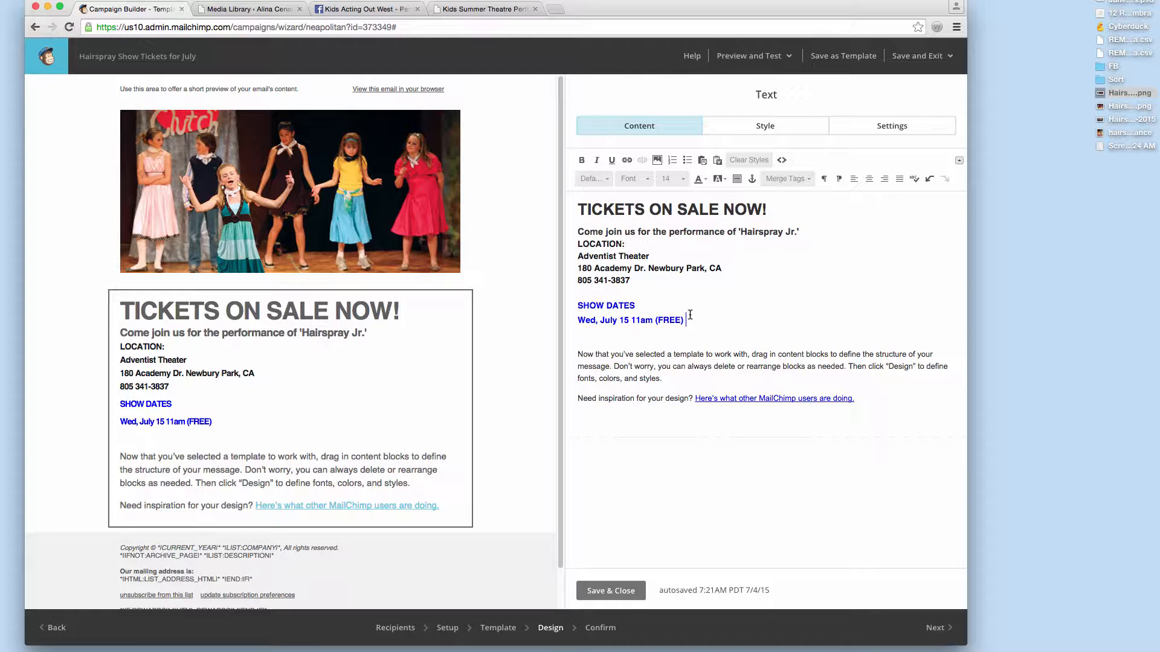
Step: Append "- CLICK HERE TO BUY TICKETS" to the July 15 date line and select the added call-to-action text
{"action": "type", "text": "LICK HERE T"}
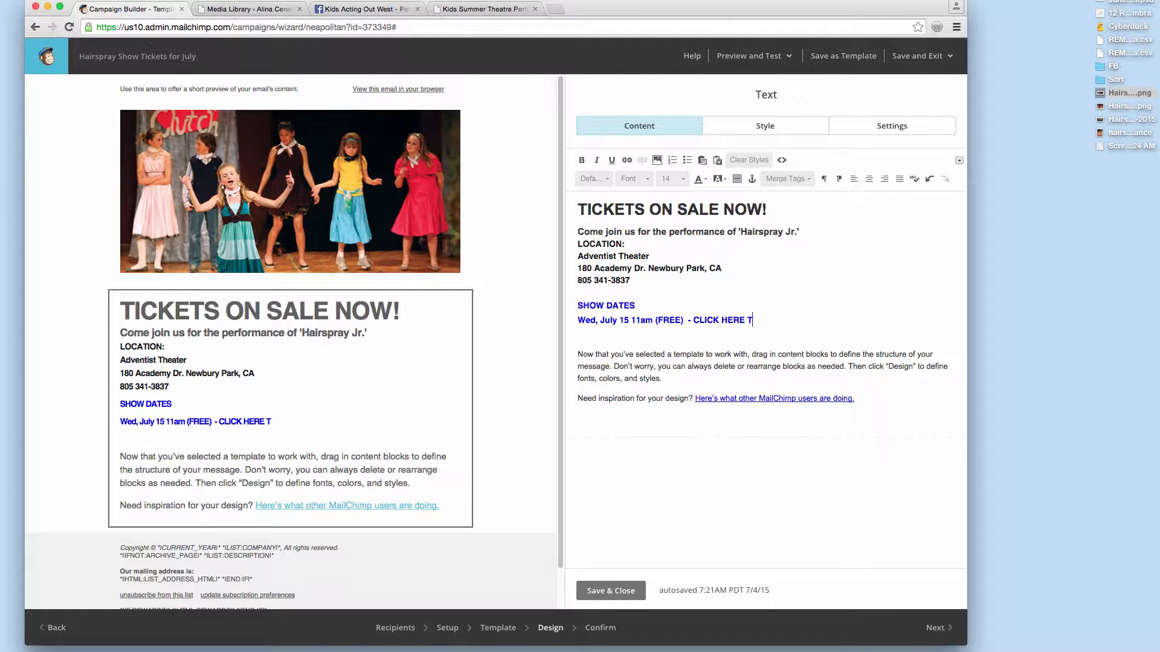
{"action": "type", "text": "O BUY TICKETS"}
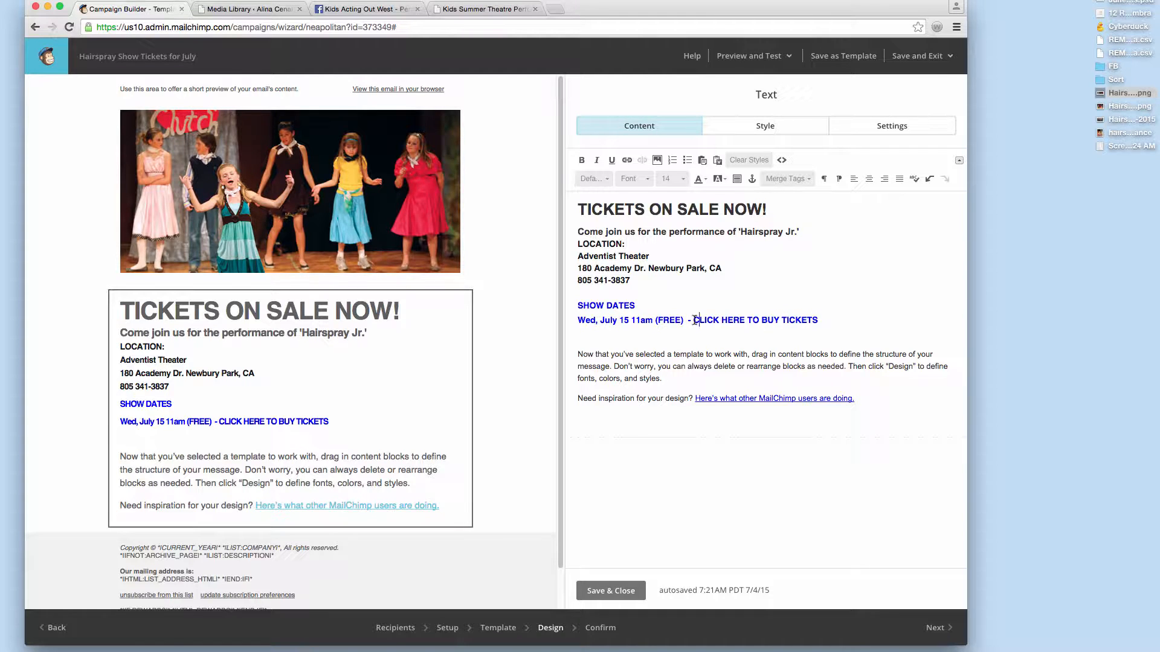
{"action": "left_click_drag", "start_coordinate": [695, 320], "coordinate": [780, 320]}
Step: Switch to the Kids Summer Theatre Performance Camp page, load its #ShowTickets address and select the full URL
{"action": "left_click", "coordinate": [490, 9]}
{"action": "mouse_move", "coordinate": [615, 75]}
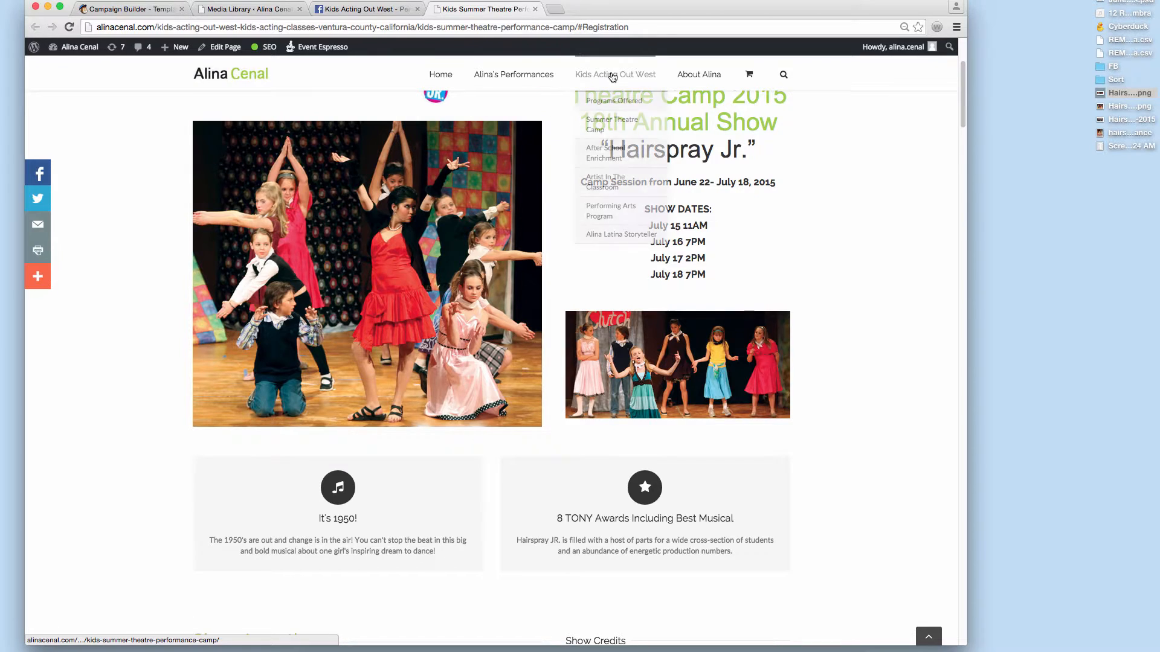
{"action": "mouse_move", "coordinate": [610, 124]}
{"action": "left_click", "coordinate": [698, 140]}
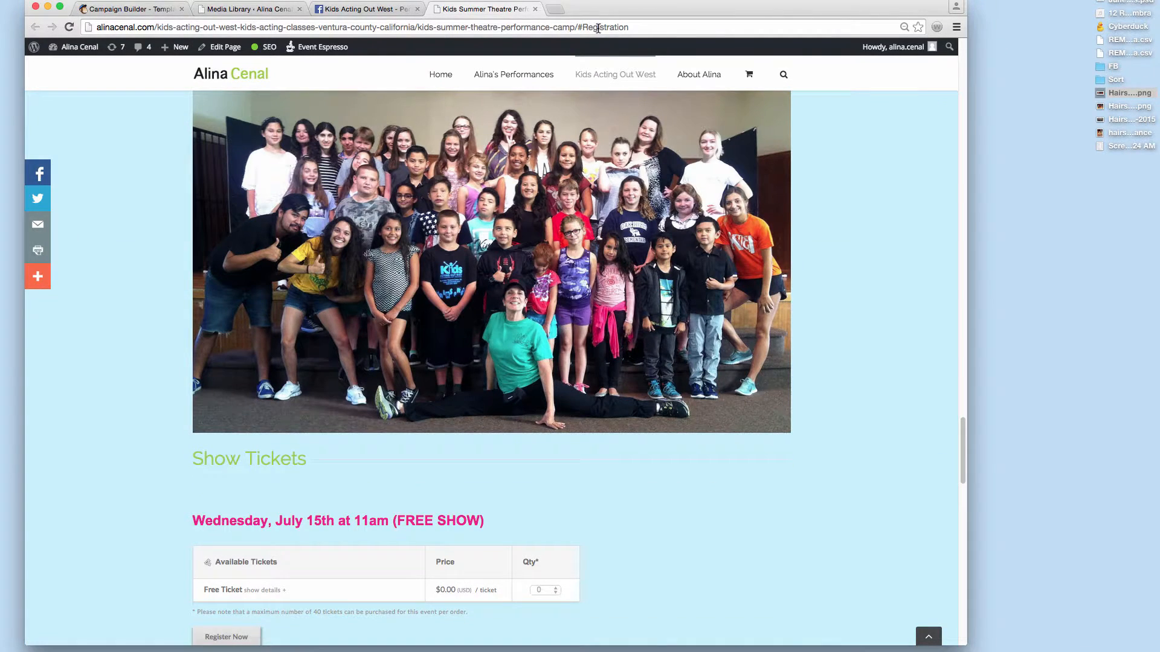
{"action": "left_click", "coordinate": [597, 27]}
{"action": "double_click", "coordinate": [598, 28]}
{"action": "type", "text": "Sho"}
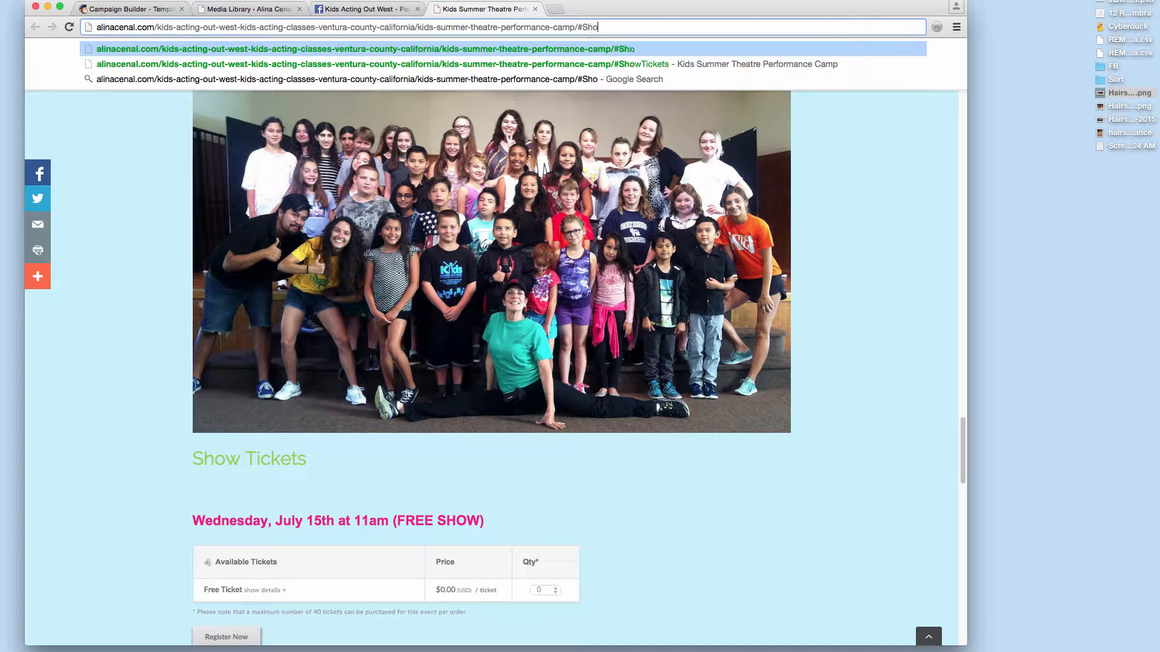
{"action": "key", "text": "Down"}
{"action": "key", "text": "Return"}
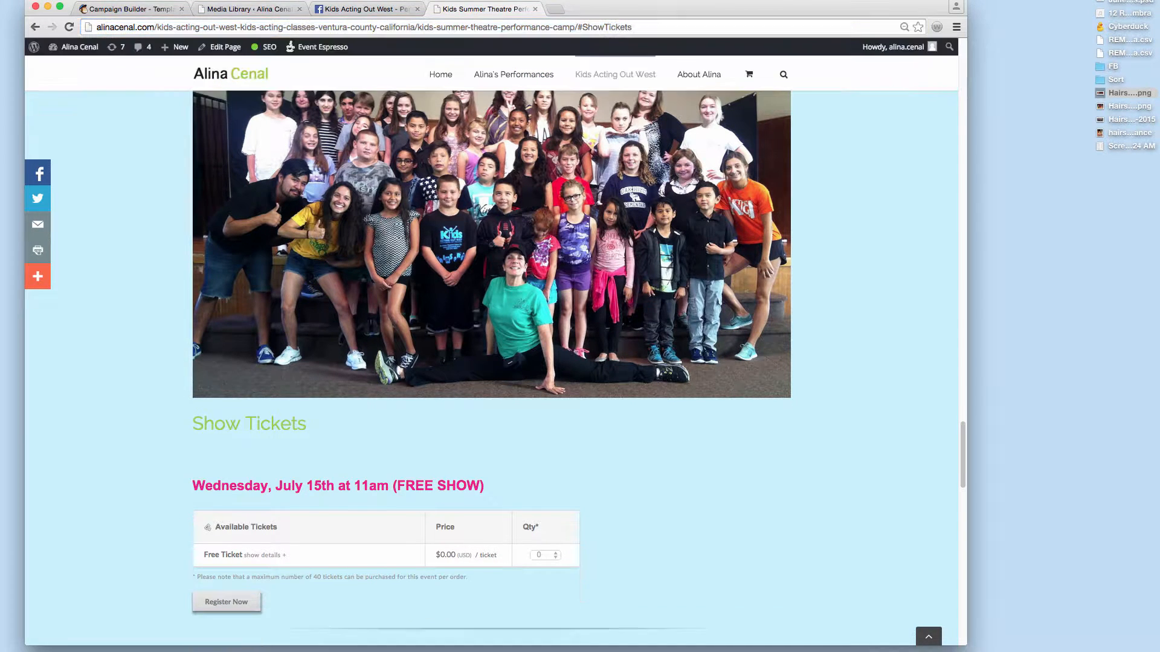
{"action": "left_click", "coordinate": [644, 22]}
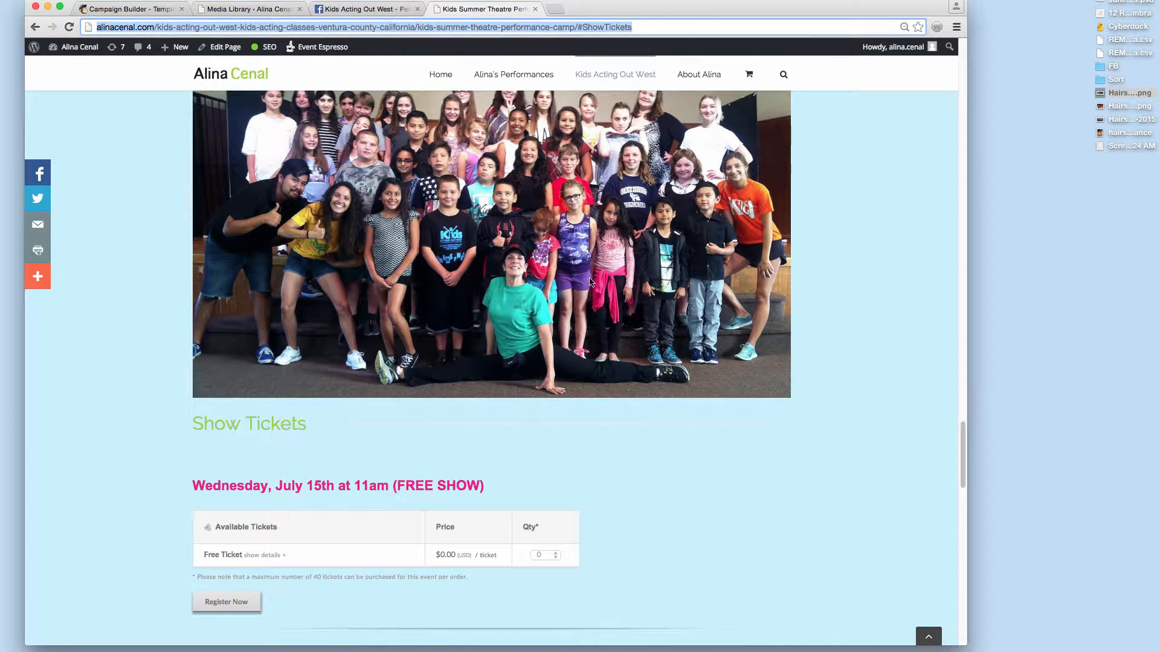
Step: Enlarge the browser window and look through the ticket tables for each show date in the Show Tickets section
{"action": "scroll", "coordinate": [589, 280], "scroll_direction": "down", "scroll_amount": 8}
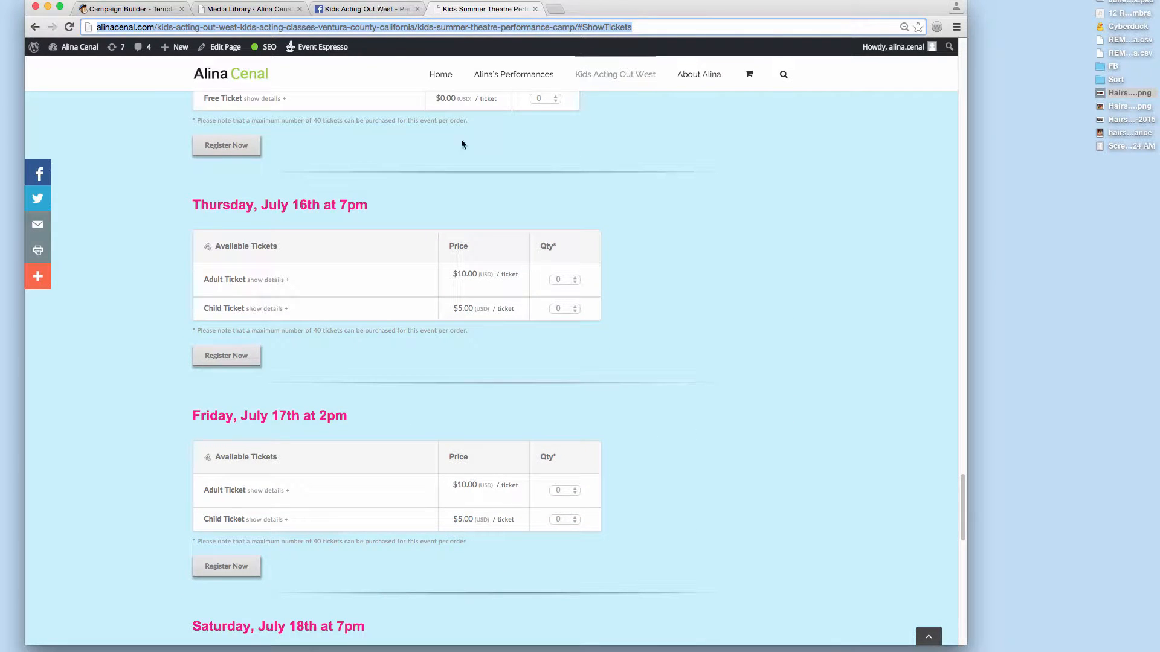
{"action": "left_click_drag", "start_coordinate": [964, 644], "coordinate": [1024, 650]}
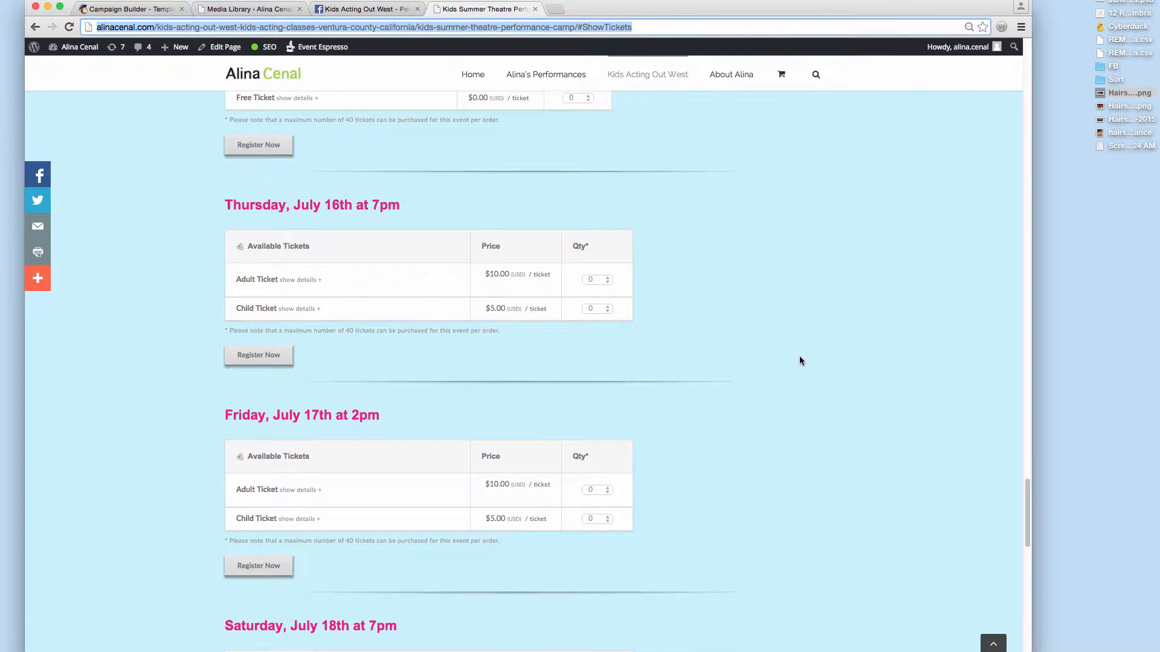
{"action": "scroll", "coordinate": [800, 361], "scroll_direction": "up", "scroll_amount": 3}
{"action": "scroll", "coordinate": [801, 360], "scroll_direction": "up", "scroll_amount": 5}
{"action": "scroll", "coordinate": [800, 361], "scroll_direction": "down", "scroll_amount": 2}
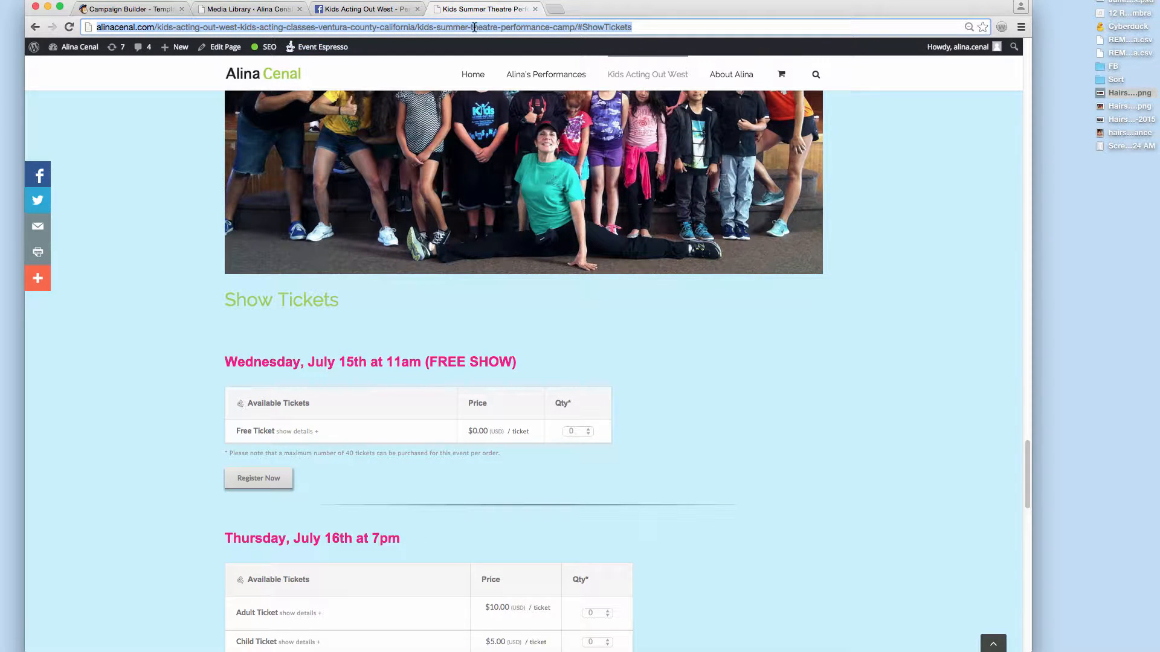
Step: Open the theatre camp page for editing in a new browser tab and switch to it
{"action": "left_click", "coordinate": [231, 47], "text": "super"}
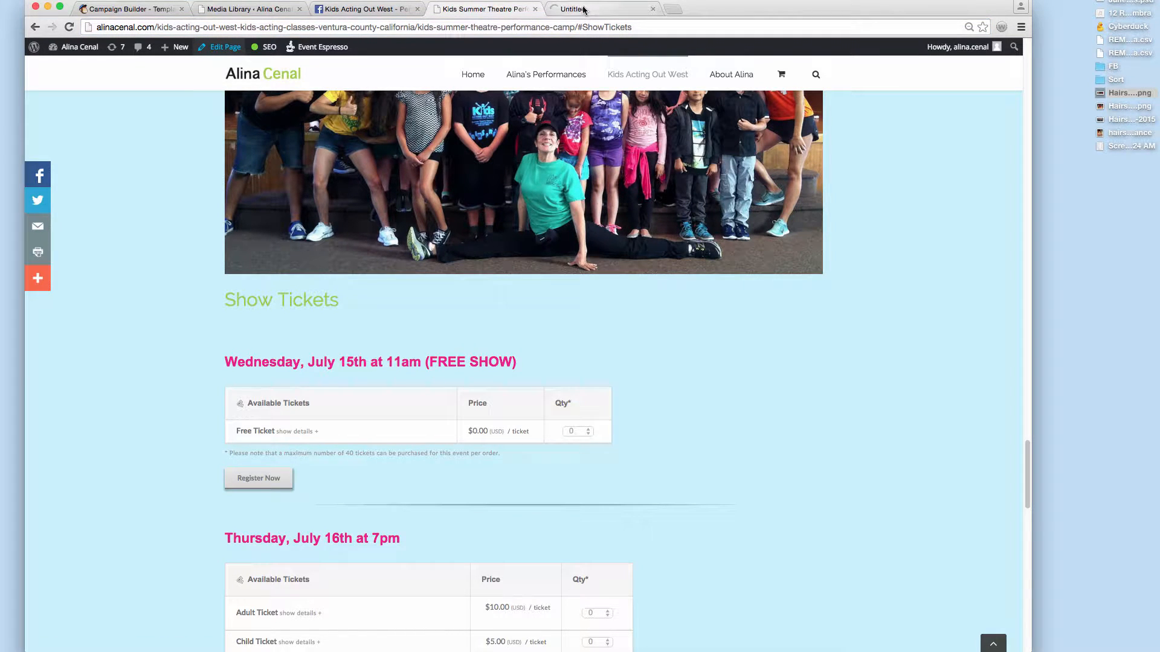
{"action": "scroll", "coordinate": [389, 333], "scroll_direction": "down", "scroll_amount": 1}
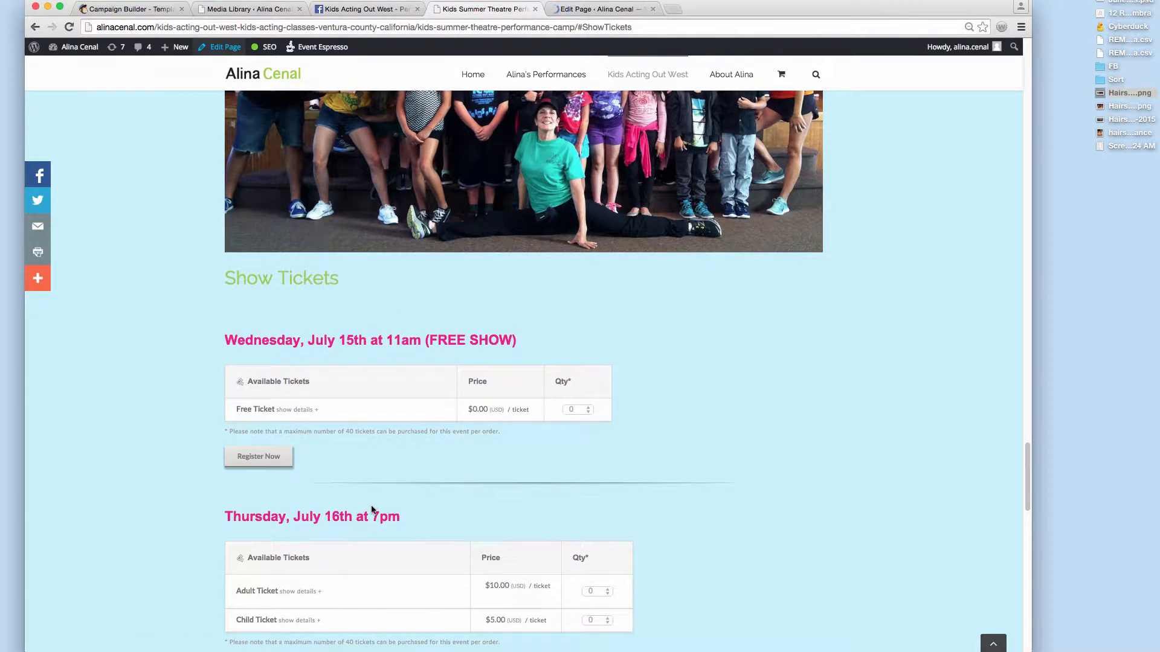
{"action": "scroll", "coordinate": [373, 510], "scroll_direction": "down", "scroll_amount": 10}
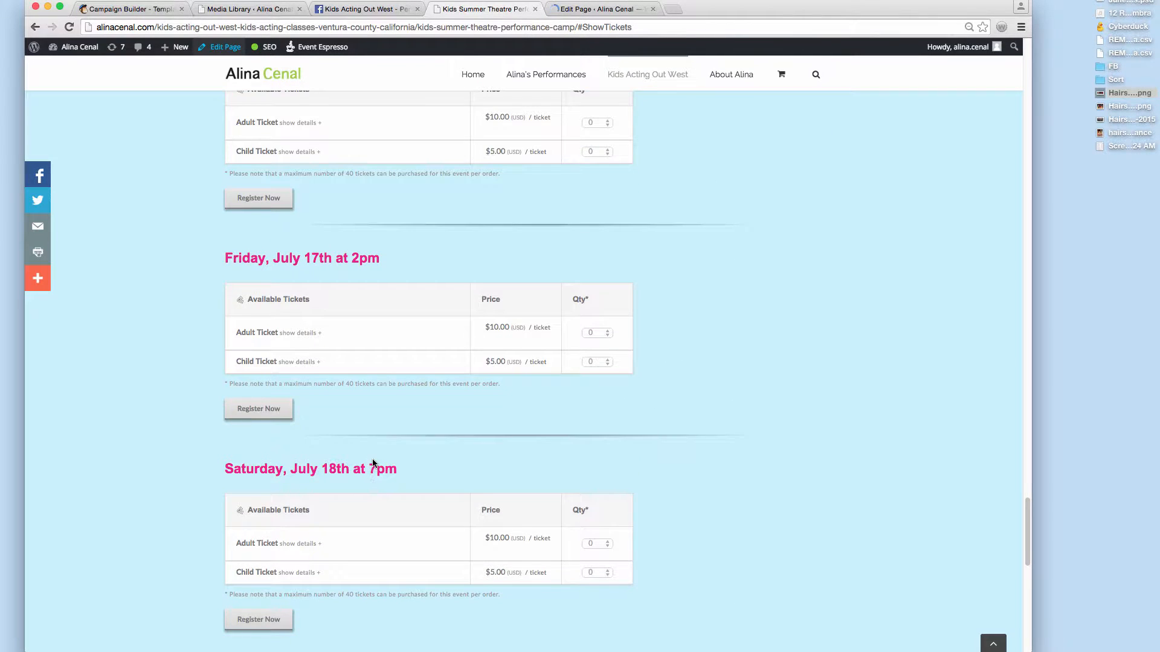
{"action": "scroll", "coordinate": [373, 463], "scroll_direction": "down", "scroll_amount": 3}
{"action": "scroll", "coordinate": [375, 465], "scroll_direction": "up", "scroll_amount": 8}
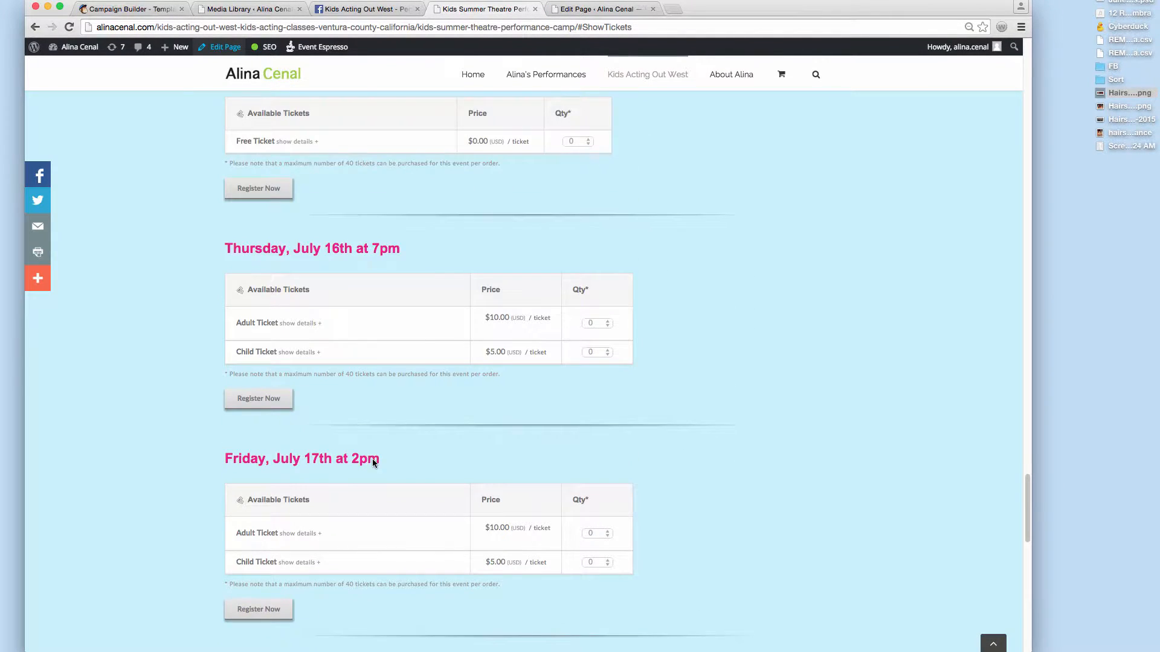
{"action": "scroll", "coordinate": [374, 463], "scroll_direction": "up", "scroll_amount": 3}
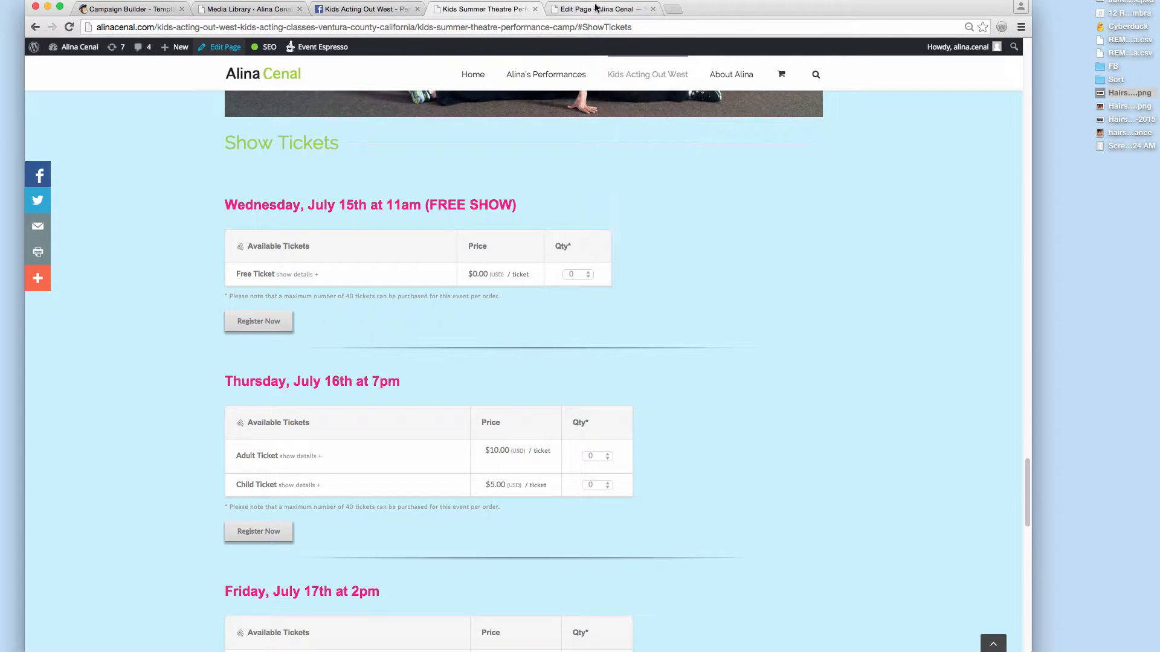
{"action": "left_click", "coordinate": [596, 8]}
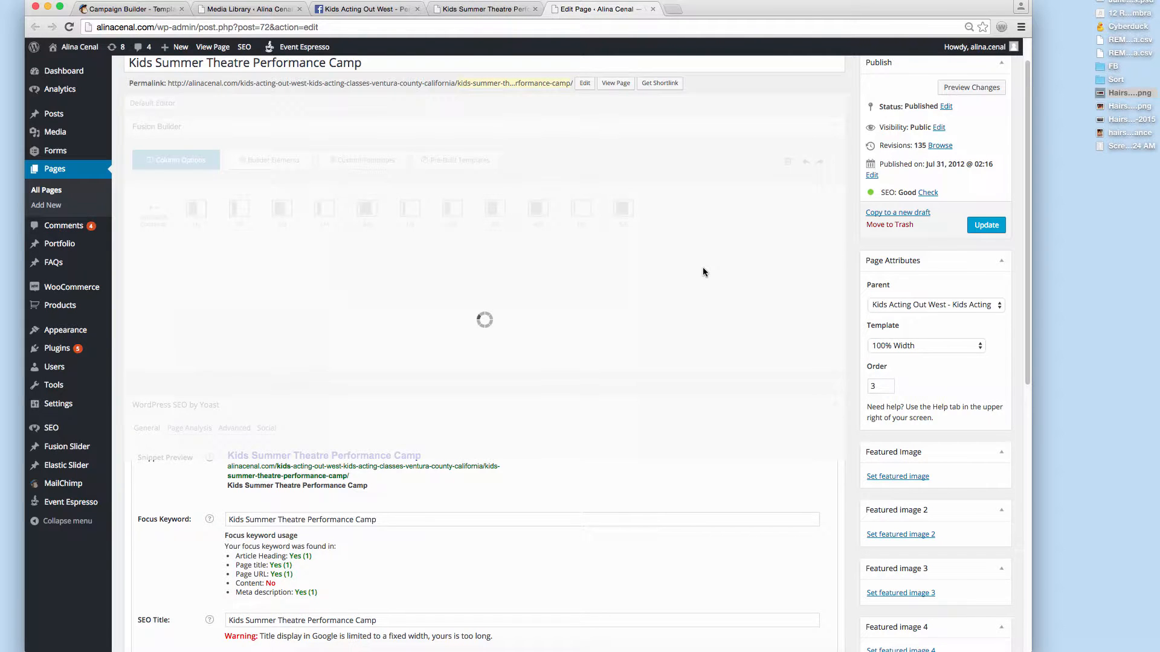
Step: Find the Show Tickets container in the page editor and compare its menu anchor name with the #ShowTickets ending of the page address
{"action": "scroll", "coordinate": [608, 226], "scroll_direction": "down", "scroll_amount": 2}
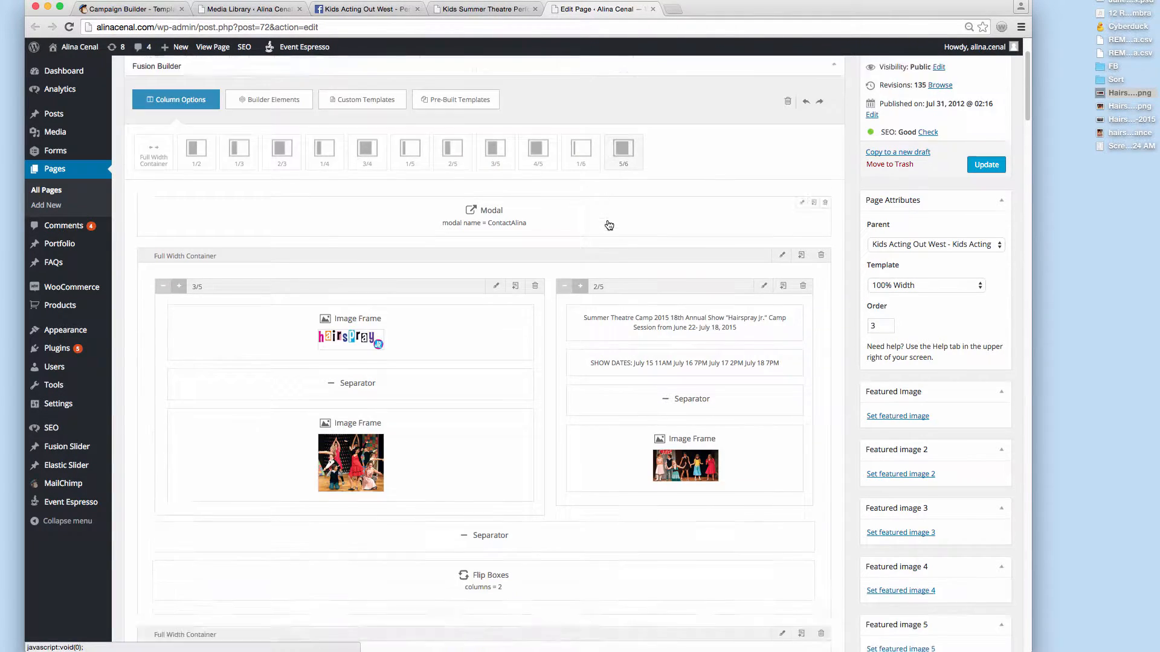
{"action": "scroll", "coordinate": [609, 225], "scroll_direction": "down", "scroll_amount": 10}
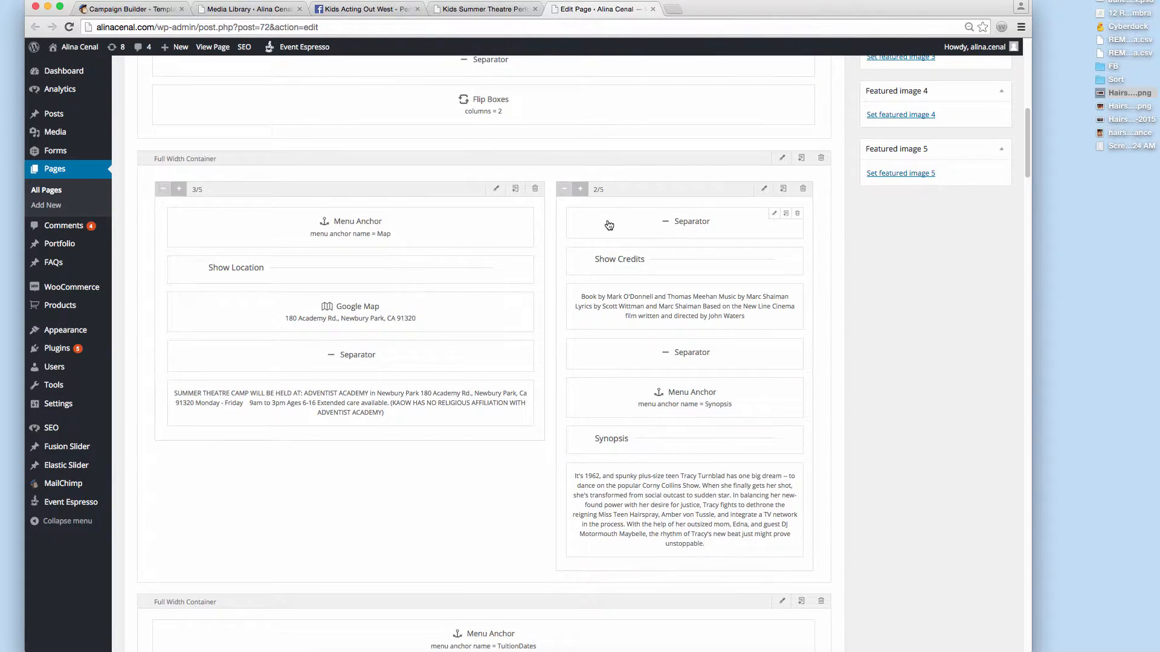
{"action": "scroll", "coordinate": [608, 225], "scroll_direction": "down", "scroll_amount": 15}
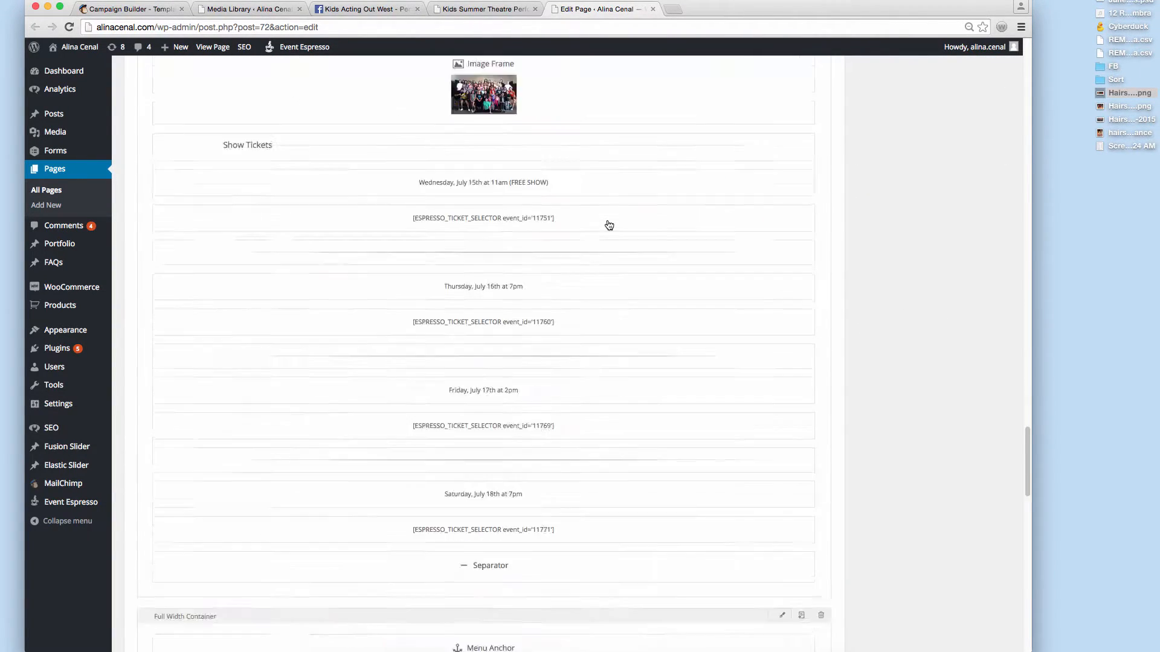
{"action": "scroll", "coordinate": [608, 225], "scroll_direction": "down", "scroll_amount": 10}
{"action": "scroll", "coordinate": [609, 225], "scroll_direction": "up", "scroll_amount": 10}
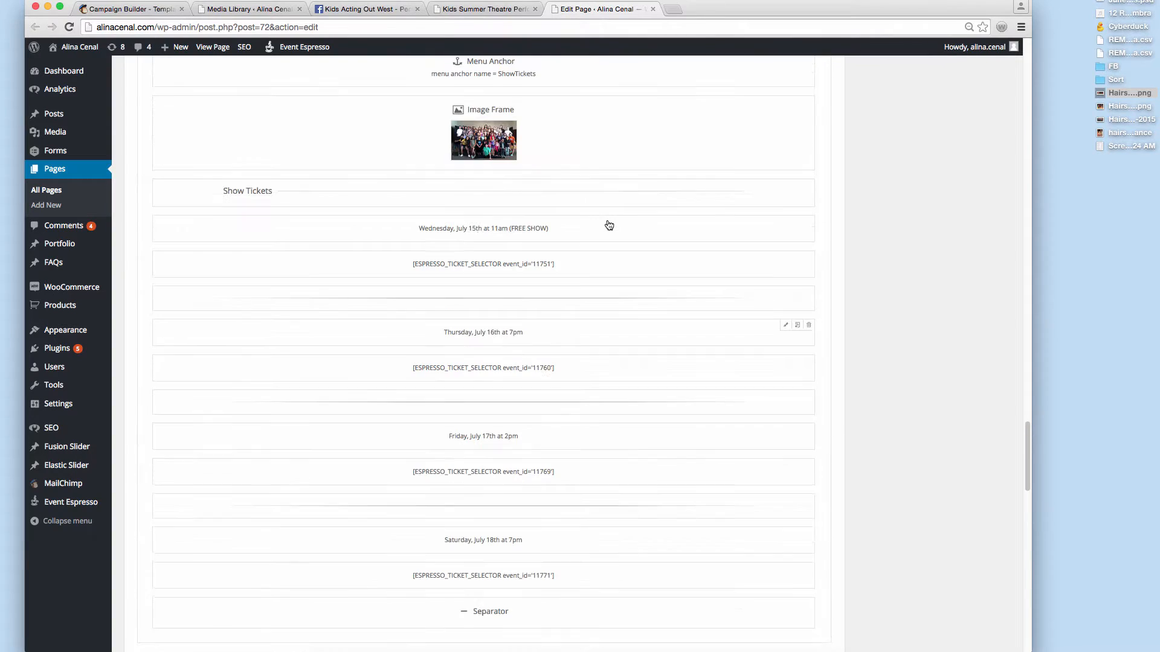
{"action": "scroll", "coordinate": [512, 314], "scroll_direction": "up", "scroll_amount": 3}
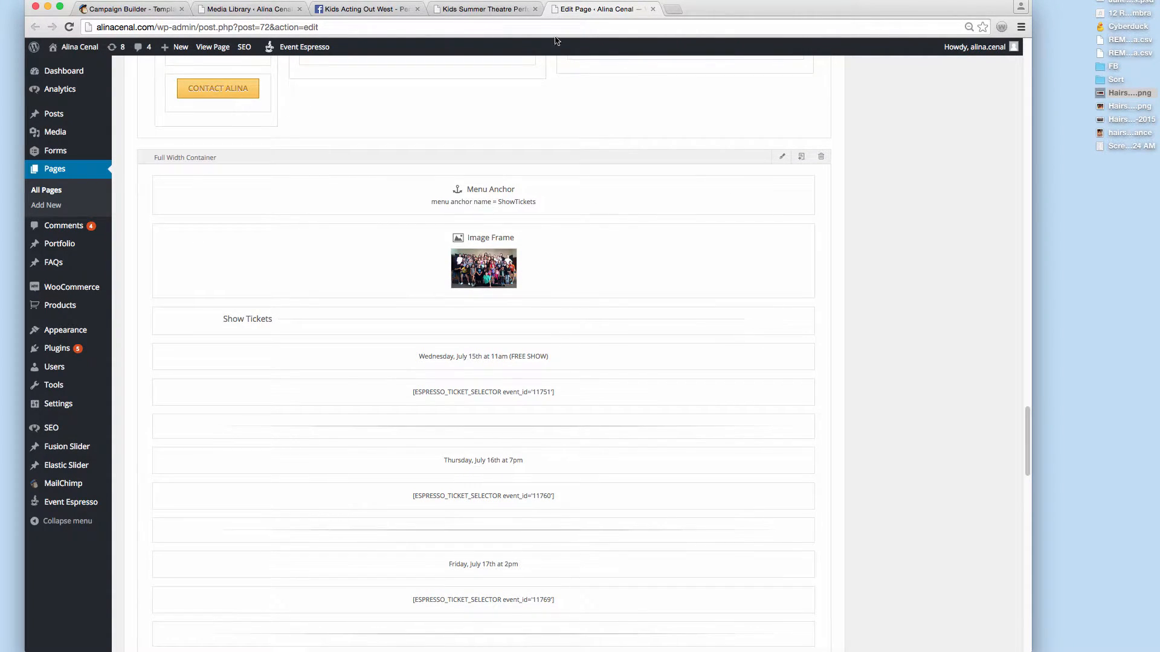
{"action": "left_click", "coordinate": [496, 9]}
{"action": "left_click_drag", "start_coordinate": [577, 27], "coordinate": [640, 32]}
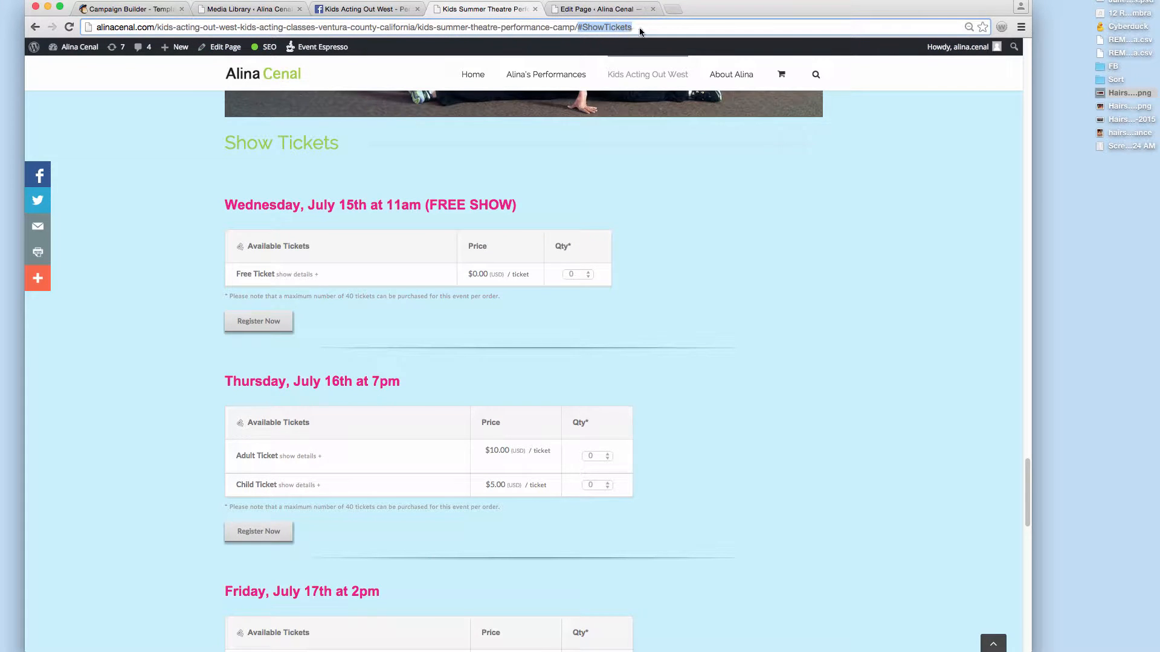
{"action": "left_click", "coordinate": [581, 7]}
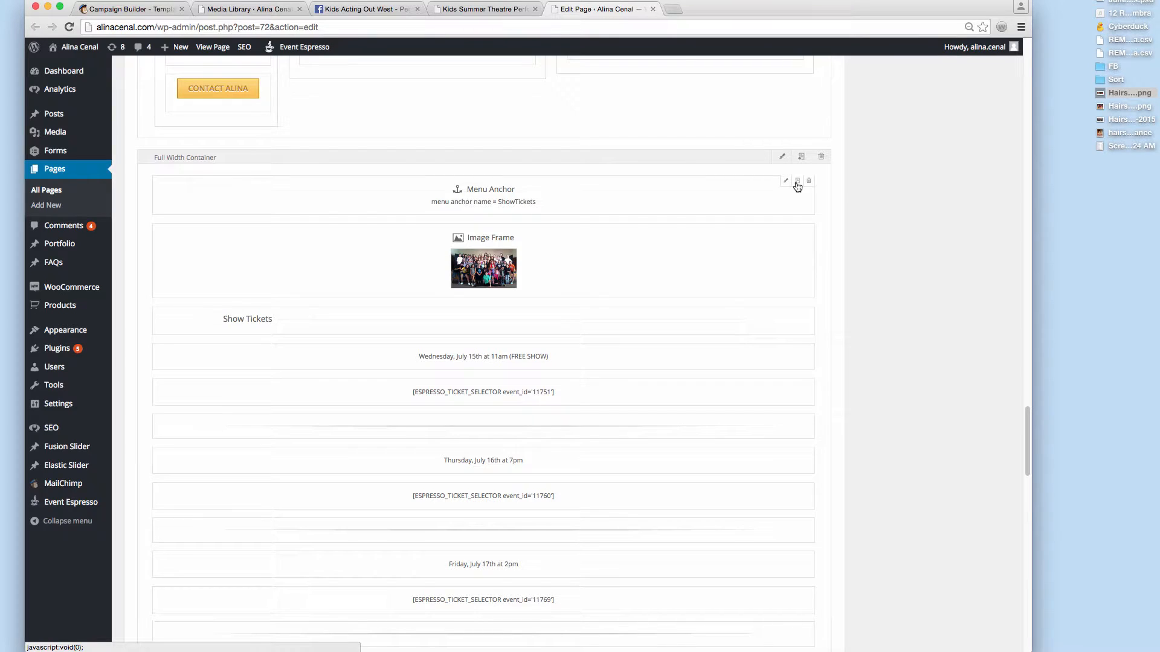
Step: Duplicate the ShowTickets menu anchor, place the copy above the "Wednesday, July 15th at 11am" text and name it July15
{"action": "left_click", "coordinate": [797, 186]}
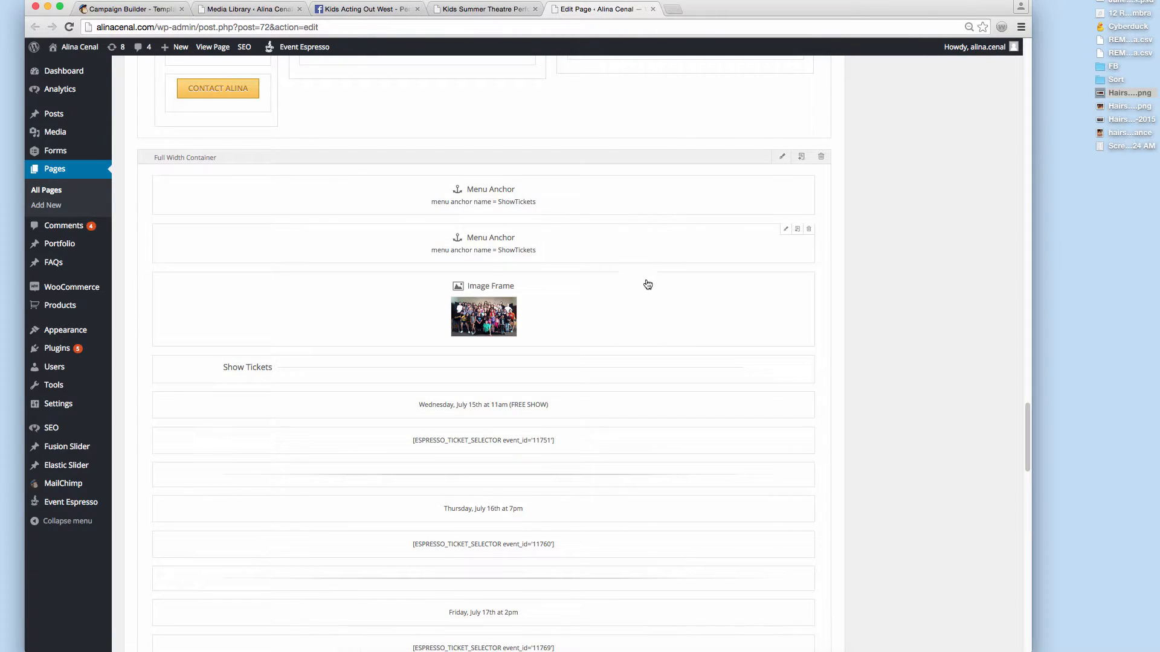
{"action": "left_click_drag", "start_coordinate": [640, 248], "coordinate": [611, 391]}
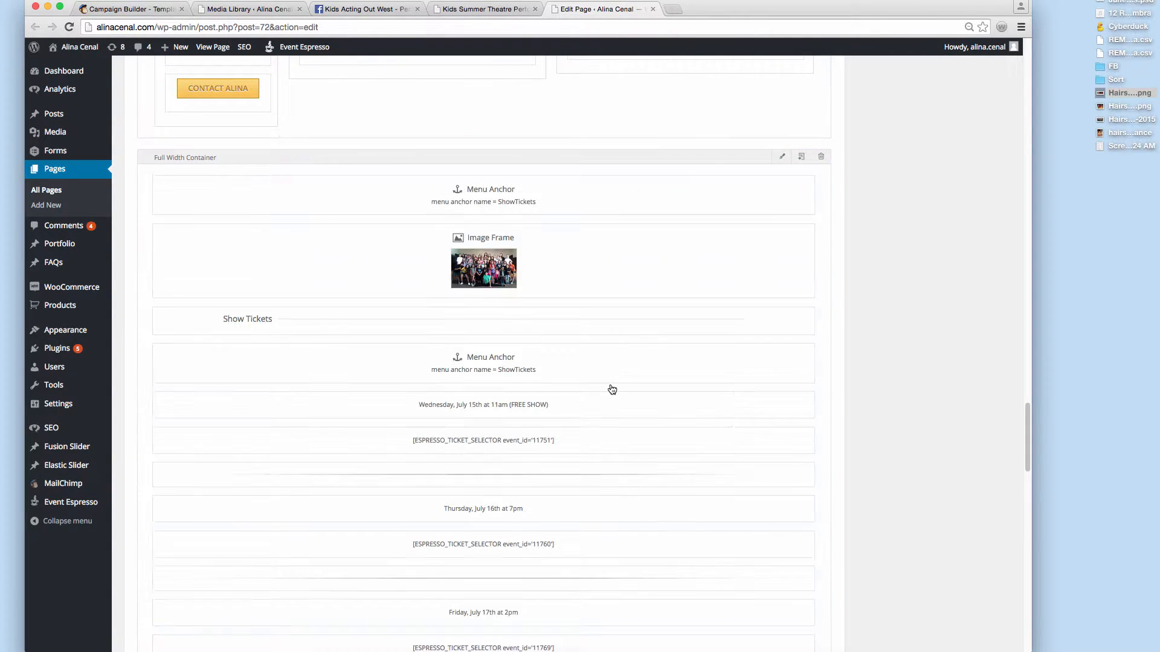
{"action": "left_click", "coordinate": [784, 352]}
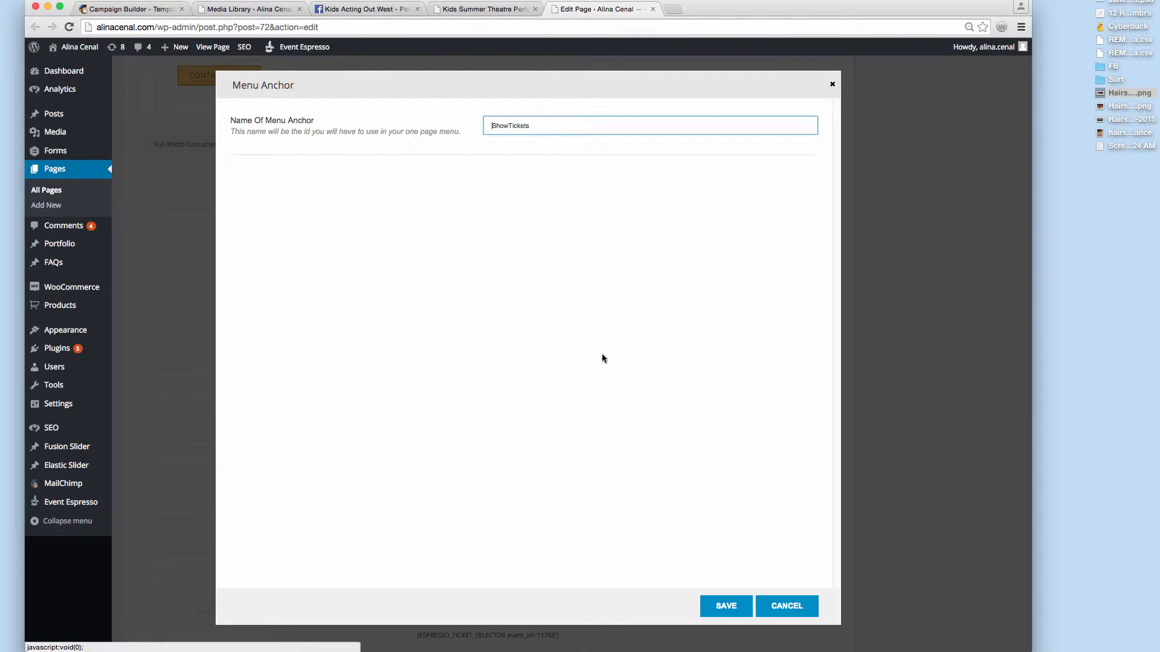
{"action": "double_click", "coordinate": [550, 126]}
{"action": "type", "text": "July15"}
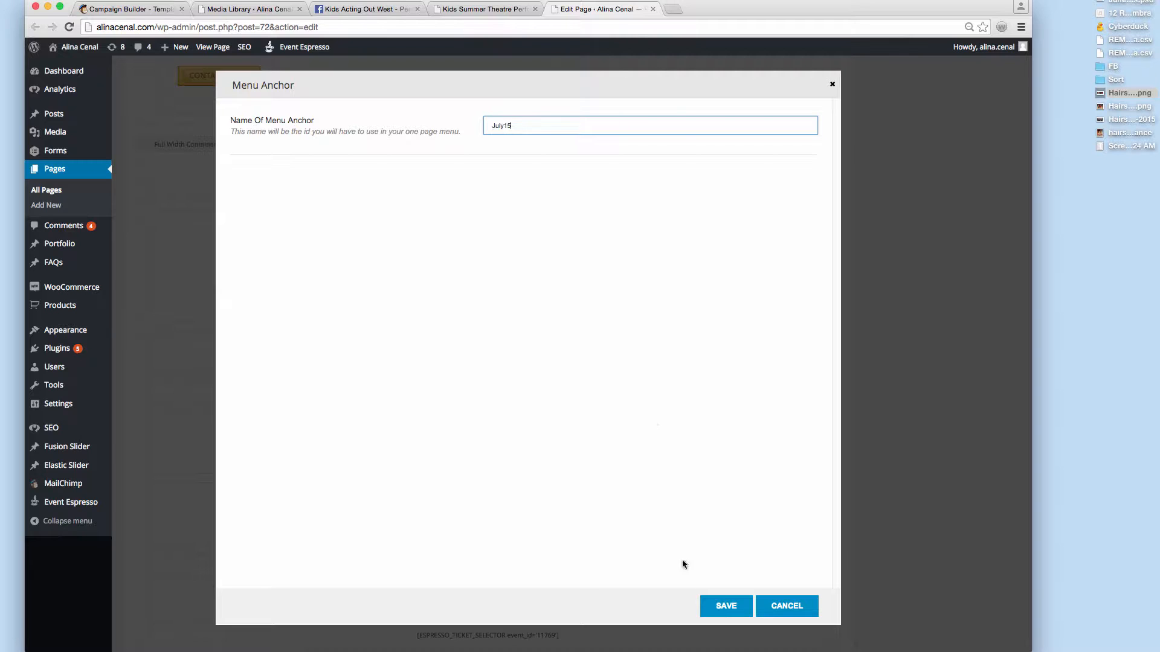
{"action": "left_click", "coordinate": [726, 605]}
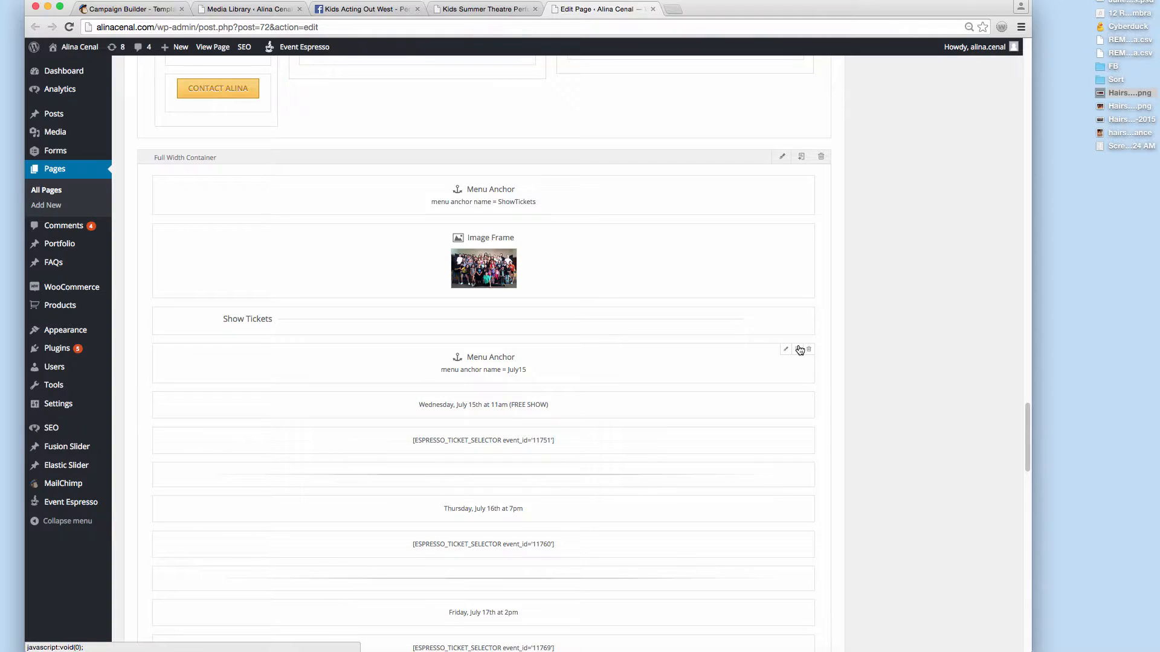
Step: Duplicate the July15 menu anchor, place the copy above the "Thursday, July 16th at 7pm" text and name it July16
{"action": "left_click", "coordinate": [800, 351]}
{"action": "scroll", "coordinate": [798, 345], "scroll_direction": "down", "scroll_amount": 5}
{"action": "left_click_drag", "start_coordinate": [631, 204], "coordinate": [609, 381]}
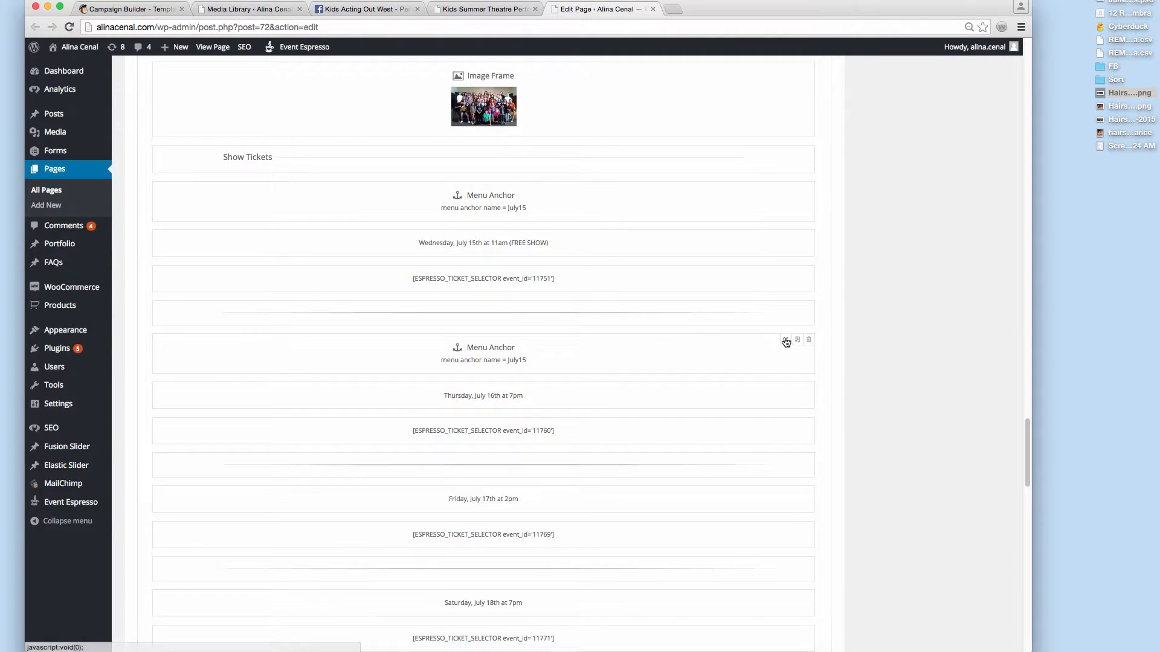
{"action": "left_click", "coordinate": [786, 341]}
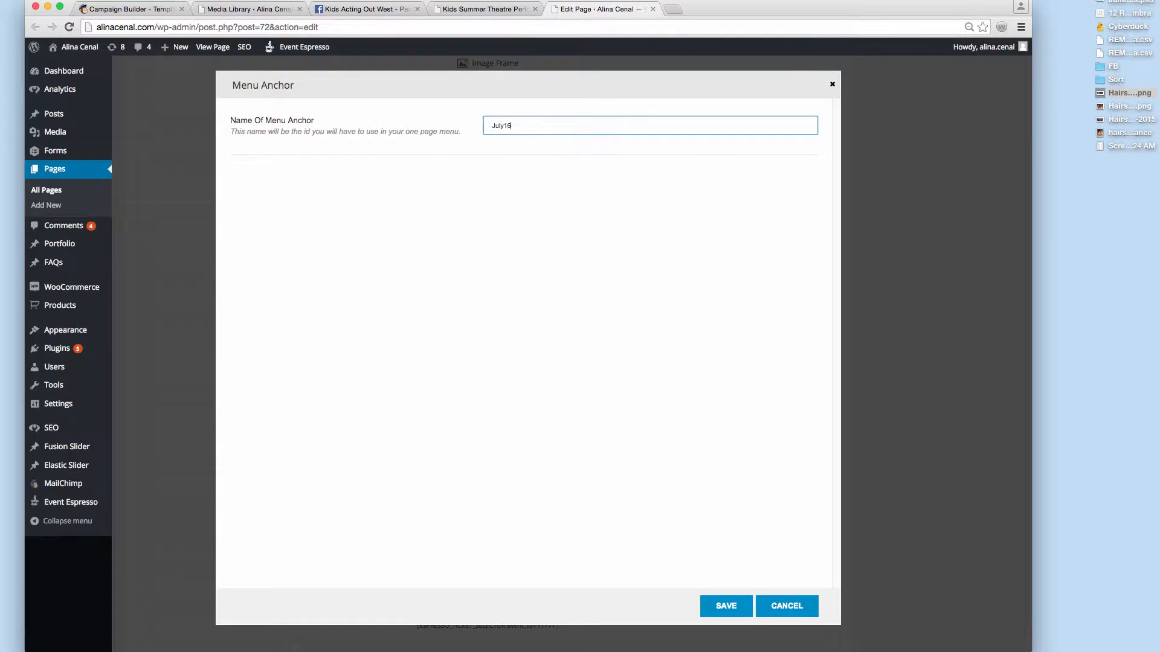
{"action": "left_click", "coordinate": [725, 606]}
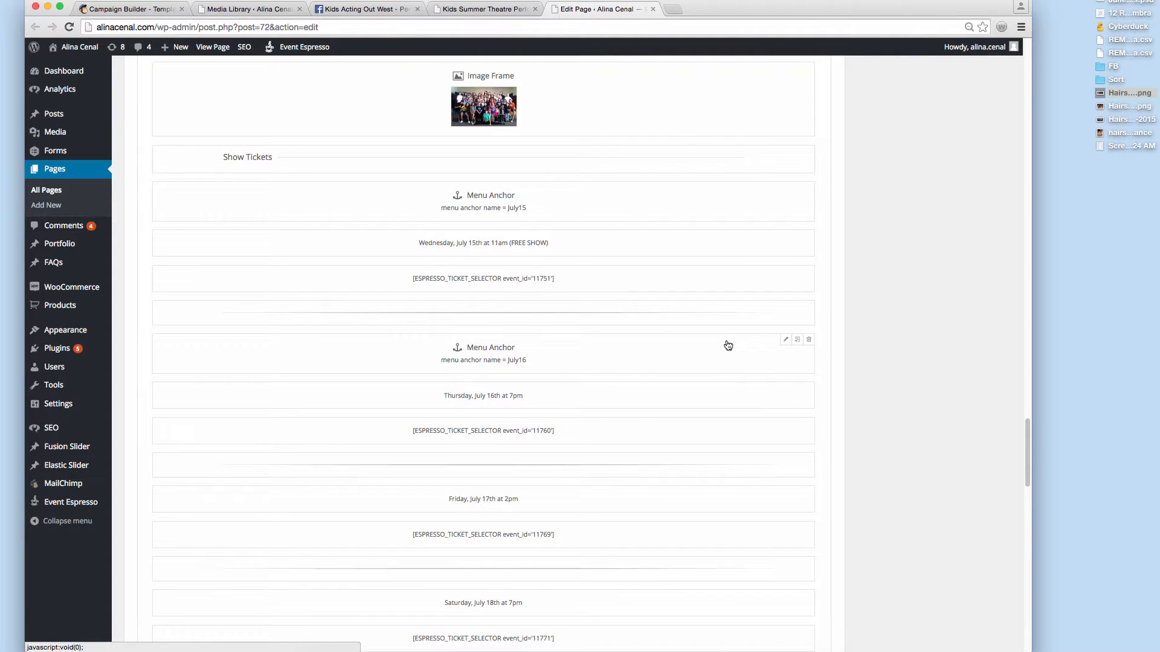
Step: Duplicate the July16 menu anchor, place the copy above the "Friday, July 17th at 2pm" text and name it July17
{"action": "scroll", "coordinate": [660, 321], "scroll_direction": "down", "scroll_amount": 5}
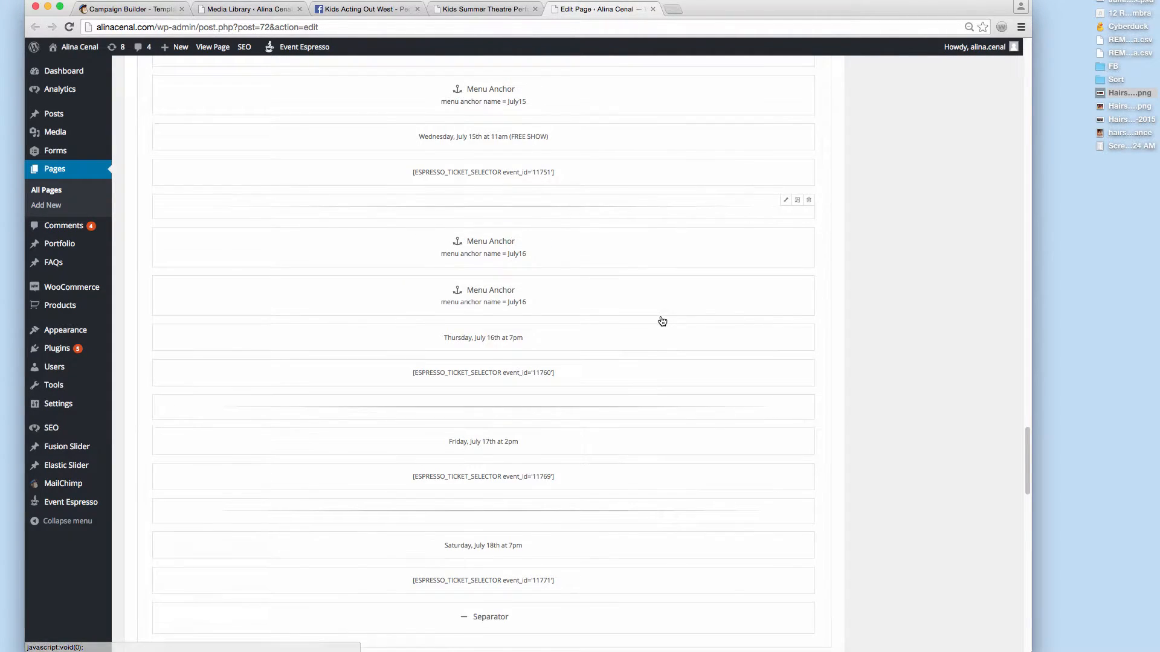
{"action": "left_click_drag", "start_coordinate": [616, 201], "coordinate": [589, 369]}
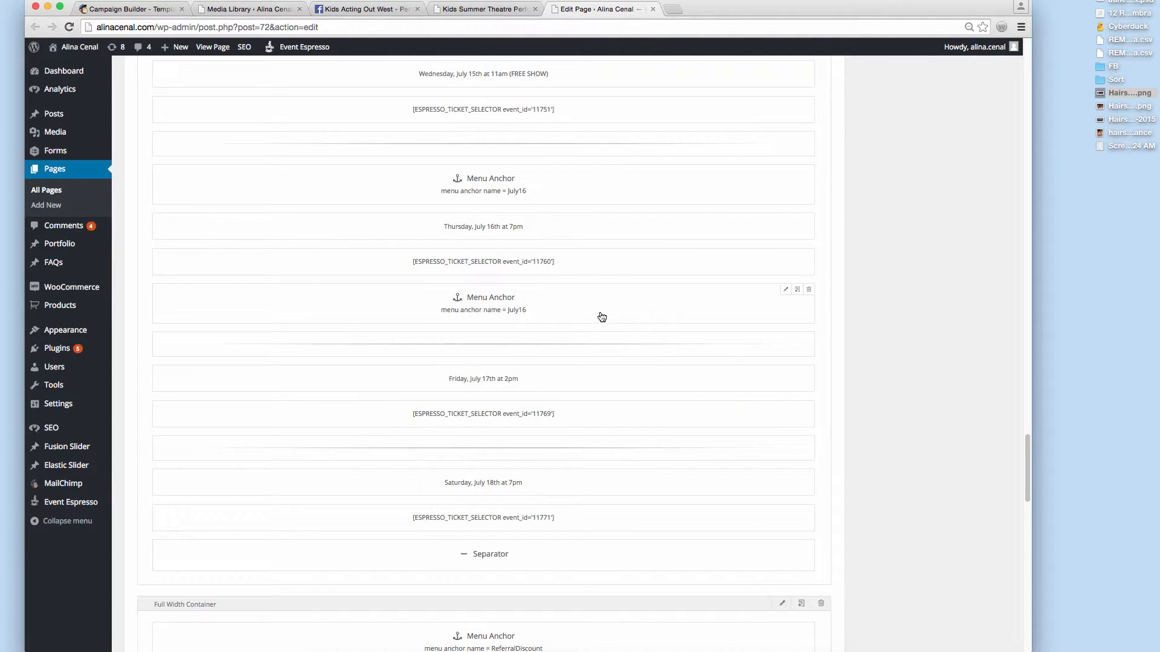
{"action": "left_click_drag", "start_coordinate": [532, 312], "coordinate": [520, 364]}
{"action": "left_click_drag", "start_coordinate": [422, 303], "coordinate": [415, 365]}
{"action": "left_click", "coordinate": [783, 321]}
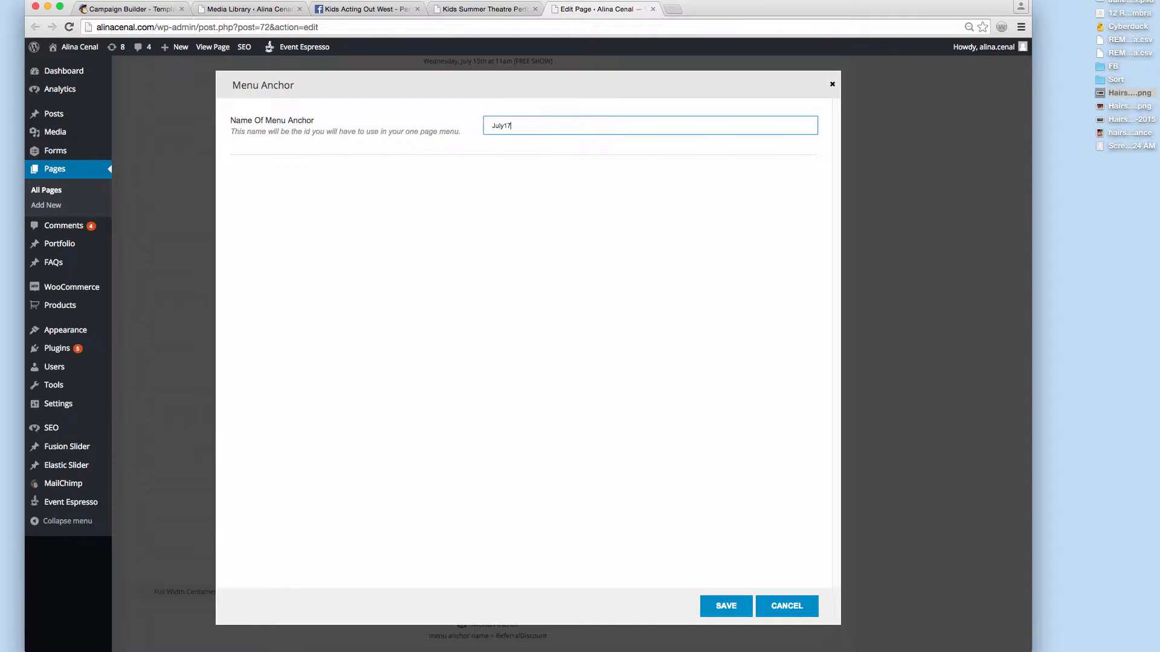
{"action": "left_click", "coordinate": [726, 606]}
Step: Duplicate the July17 menu anchor, place the copy above the "Saturday, July 18th at 7pm" text and name it July18
{"action": "scroll", "coordinate": [598, 372], "scroll_direction": "down", "scroll_amount": 1}
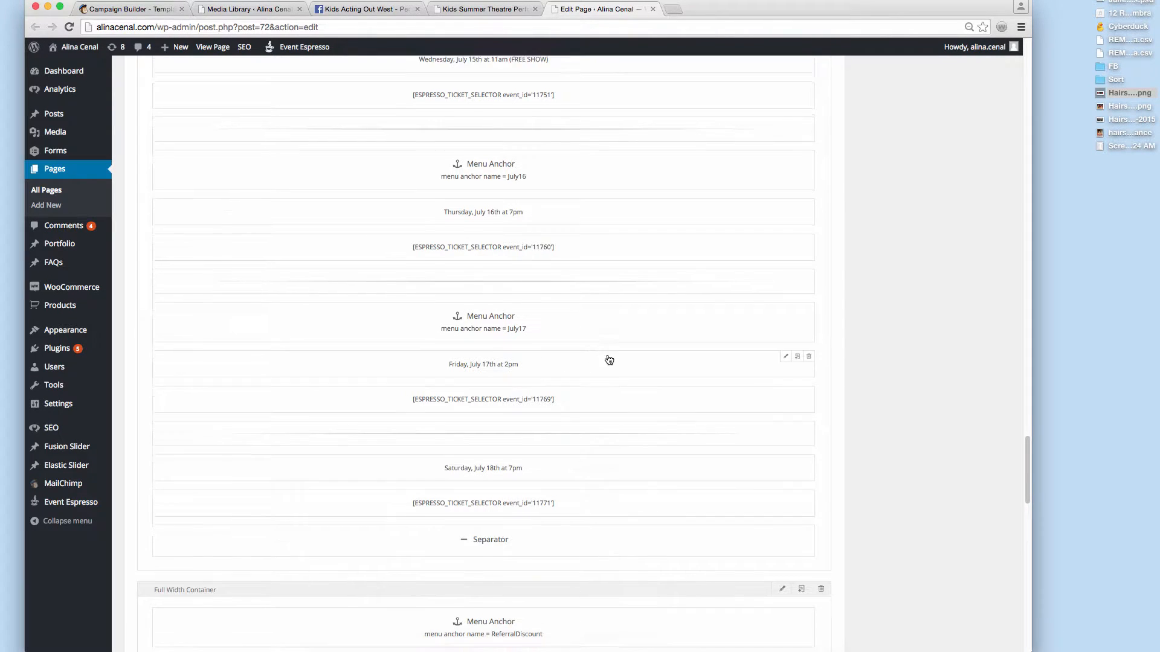
{"action": "scroll", "coordinate": [609, 360], "scroll_direction": "down", "scroll_amount": 1}
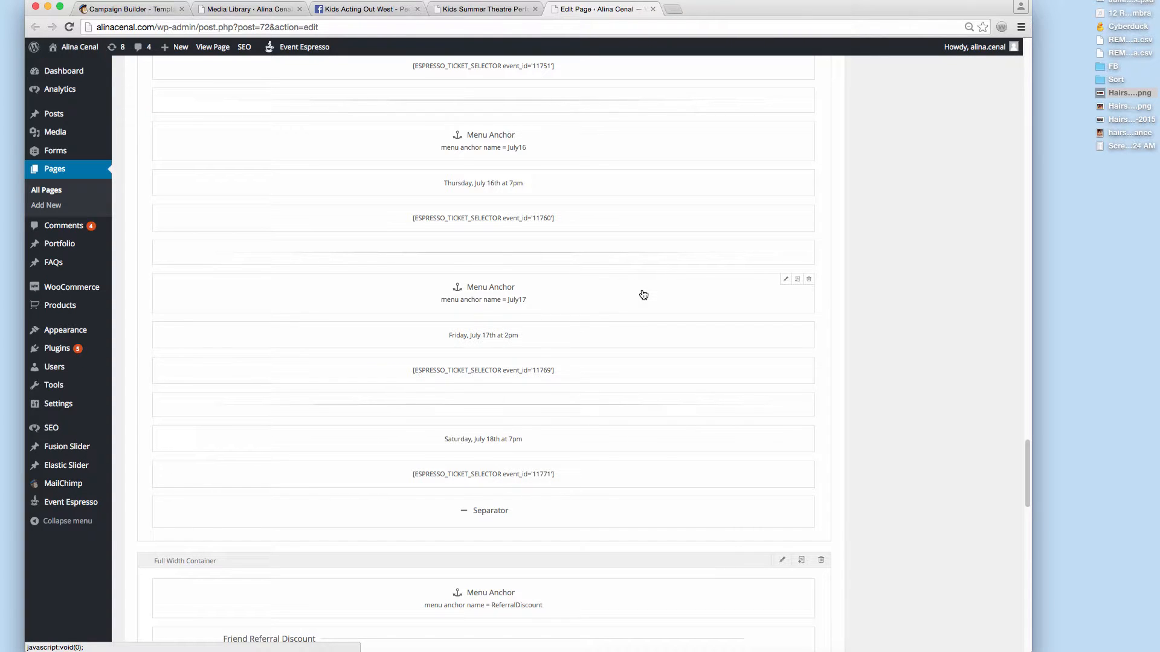
{"action": "left_click_drag", "start_coordinate": [642, 292], "coordinate": [570, 474]}
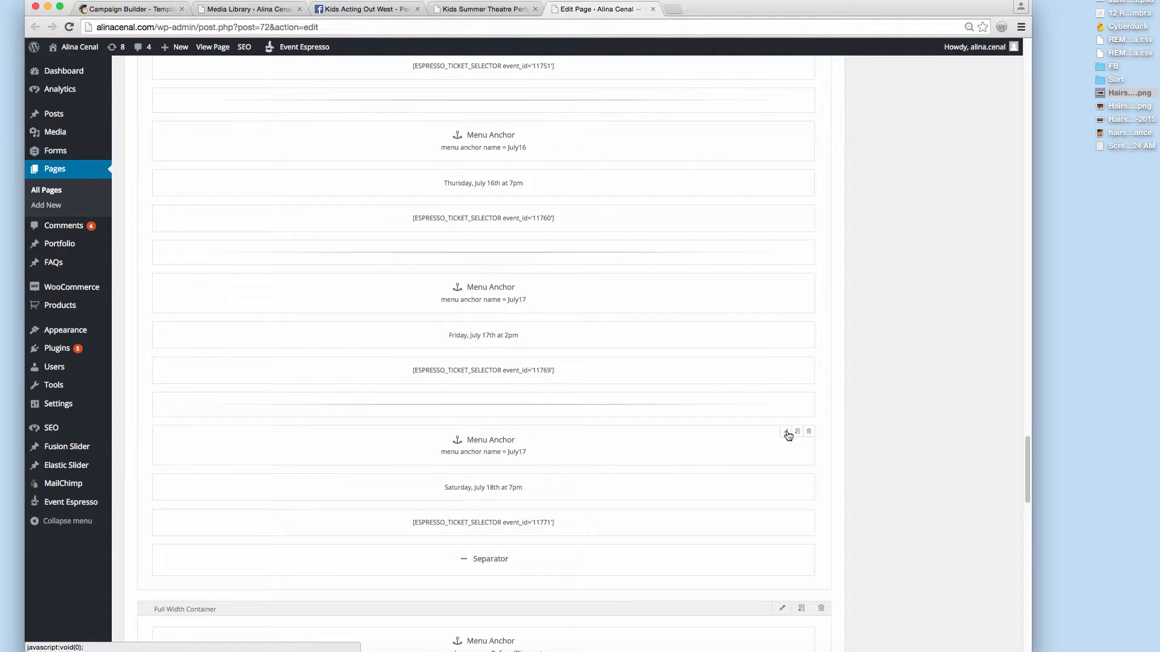
{"action": "left_click", "coordinate": [787, 432]}
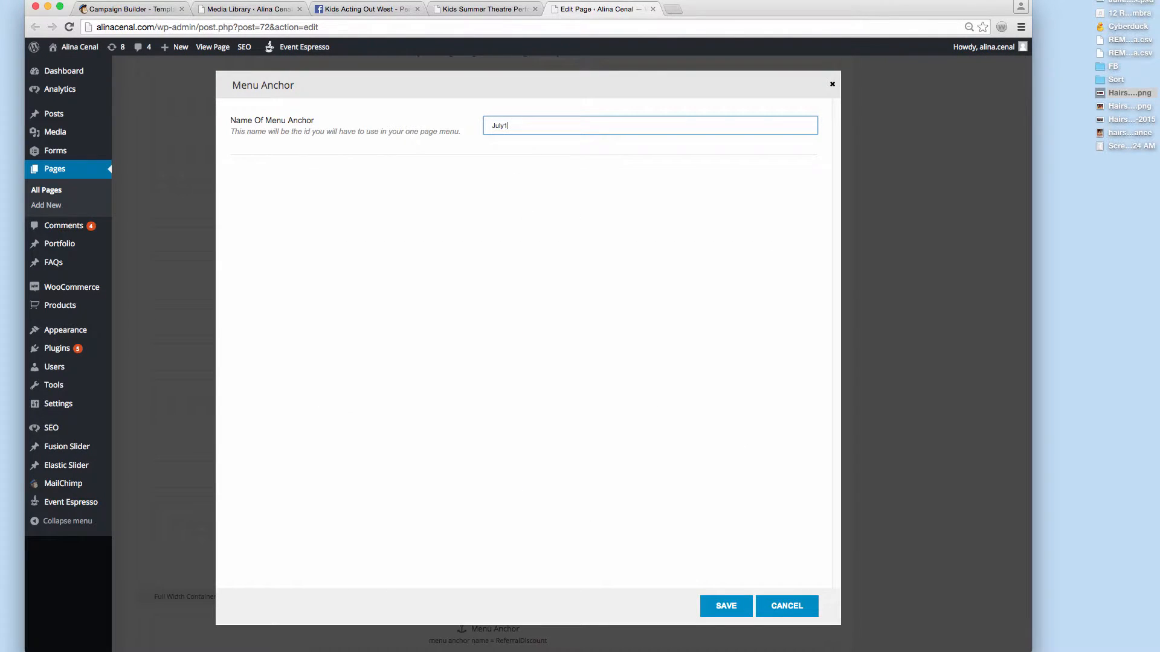
{"action": "left_click", "coordinate": [727, 605]}
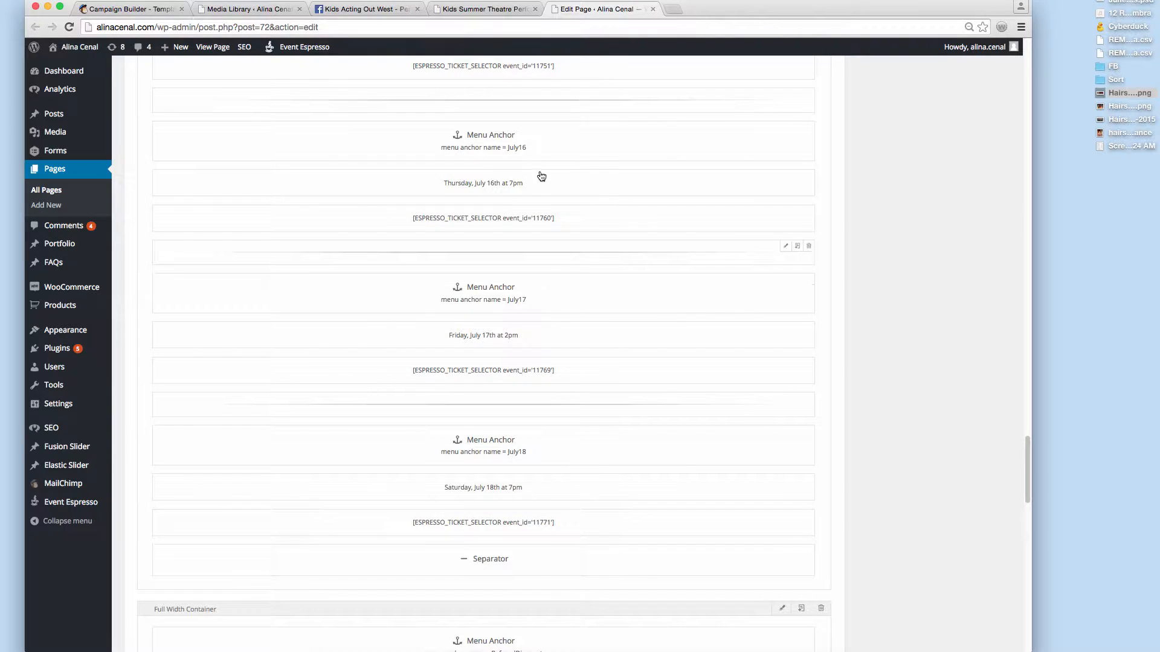
Step: Update the published Kids Summer Theatre Performance Camp page with the new date anchors
{"action": "scroll", "coordinate": [530, 151], "scroll_direction": "up", "scroll_amount": 2}
{"action": "scroll", "coordinate": [530, 139], "scroll_direction": "up", "scroll_amount": 10}
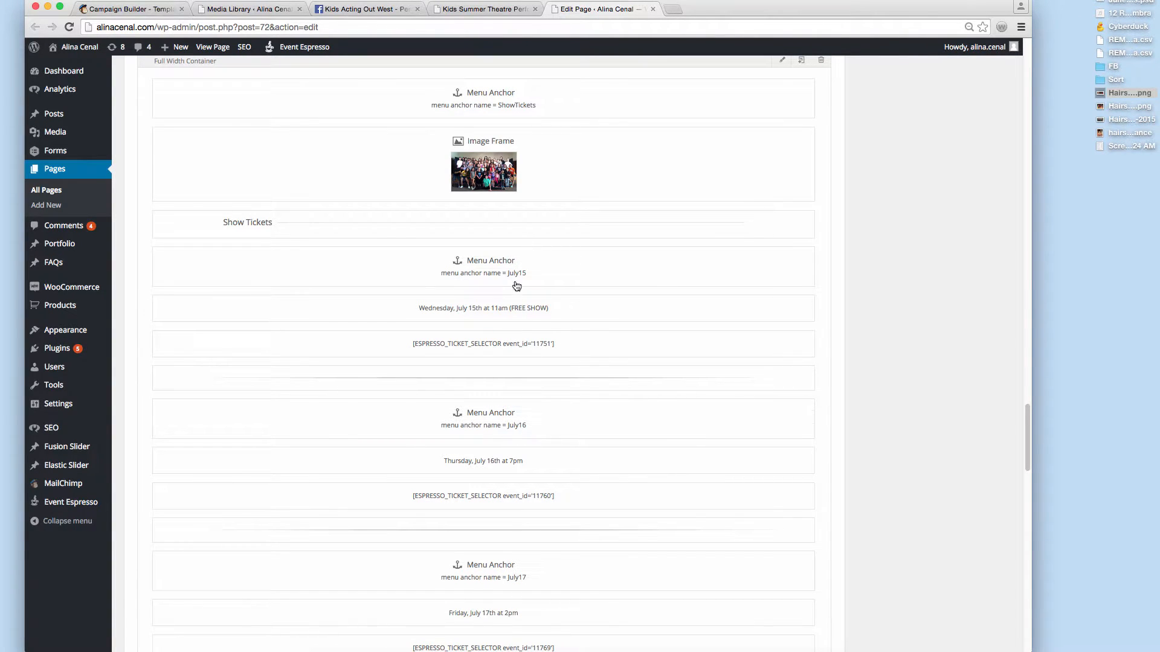
{"action": "scroll", "coordinate": [603, 284], "scroll_direction": "up", "scroll_amount": 15}
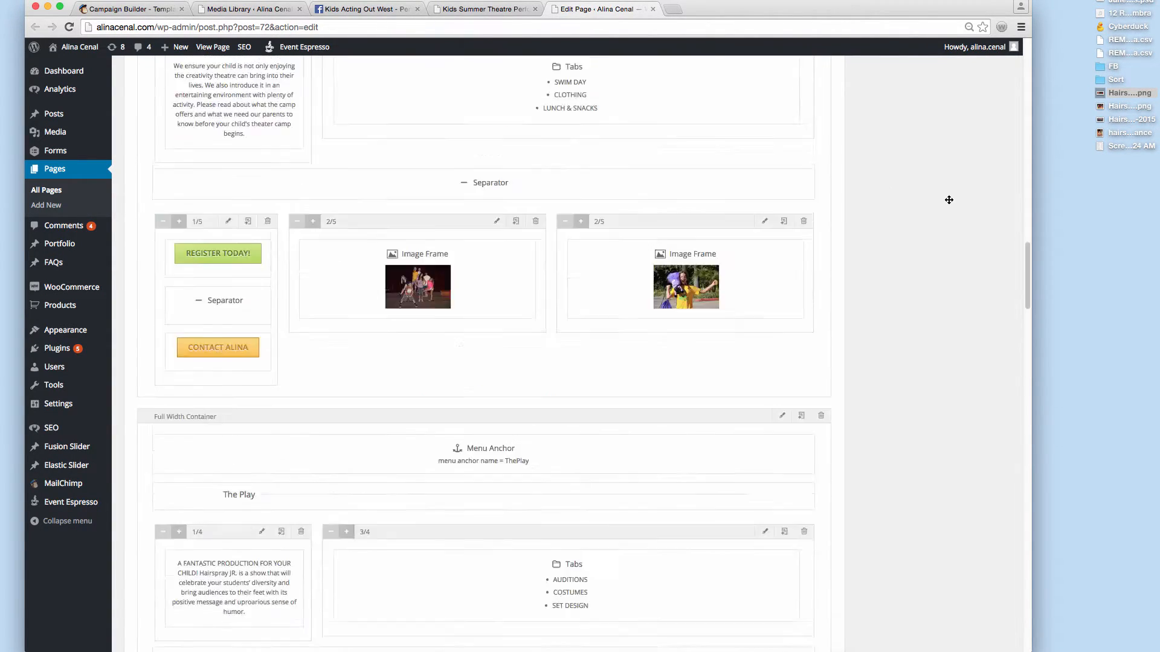
{"action": "left_click", "coordinate": [973, 261]}
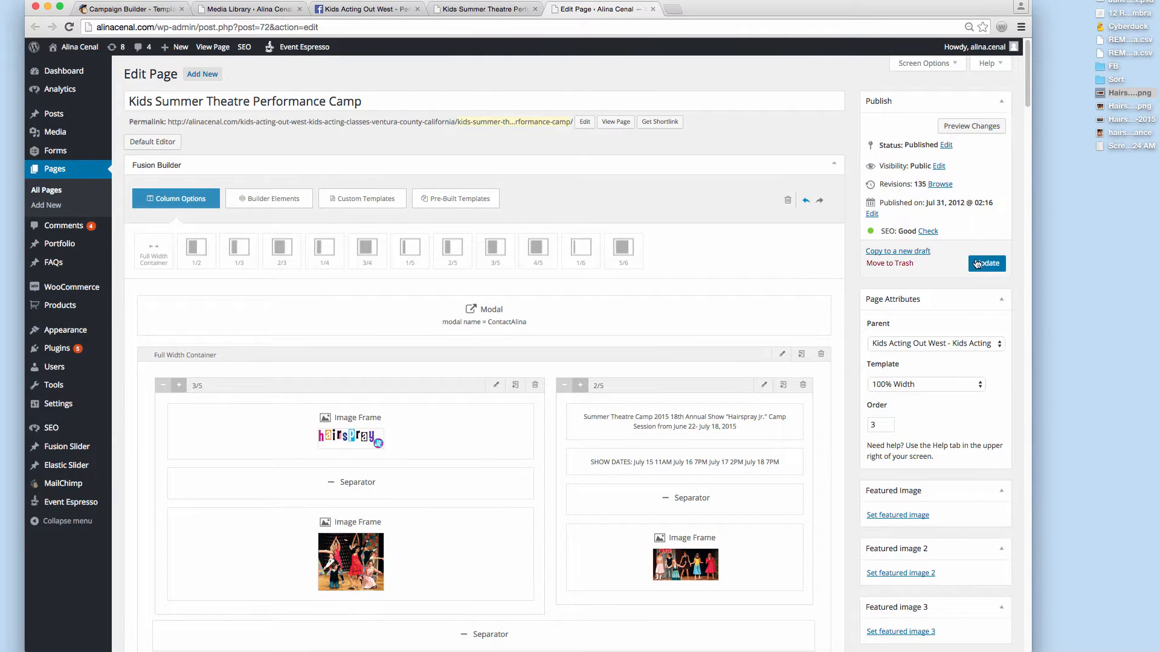
Step: In the live camp page tab, replace ShowTickets at the end of the address with July15 and load it
{"action": "left_click", "coordinate": [501, 10]}
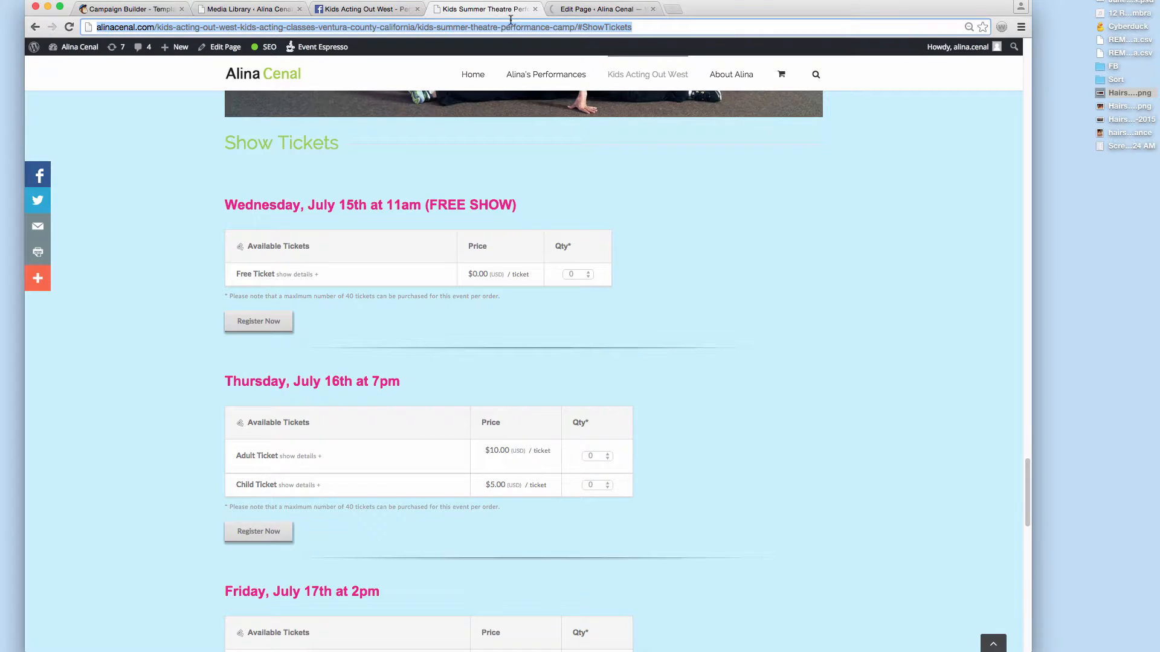
{"action": "left_click_drag", "start_coordinate": [580, 27], "coordinate": [661, 27]}
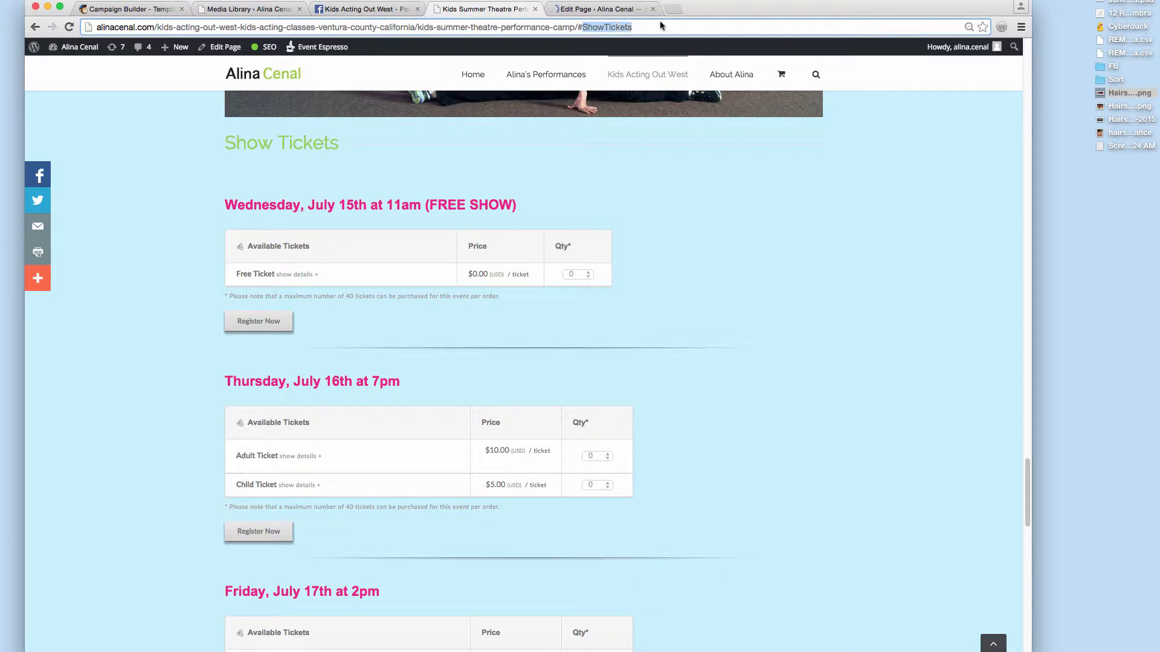
{"action": "type", "text": "July15"}
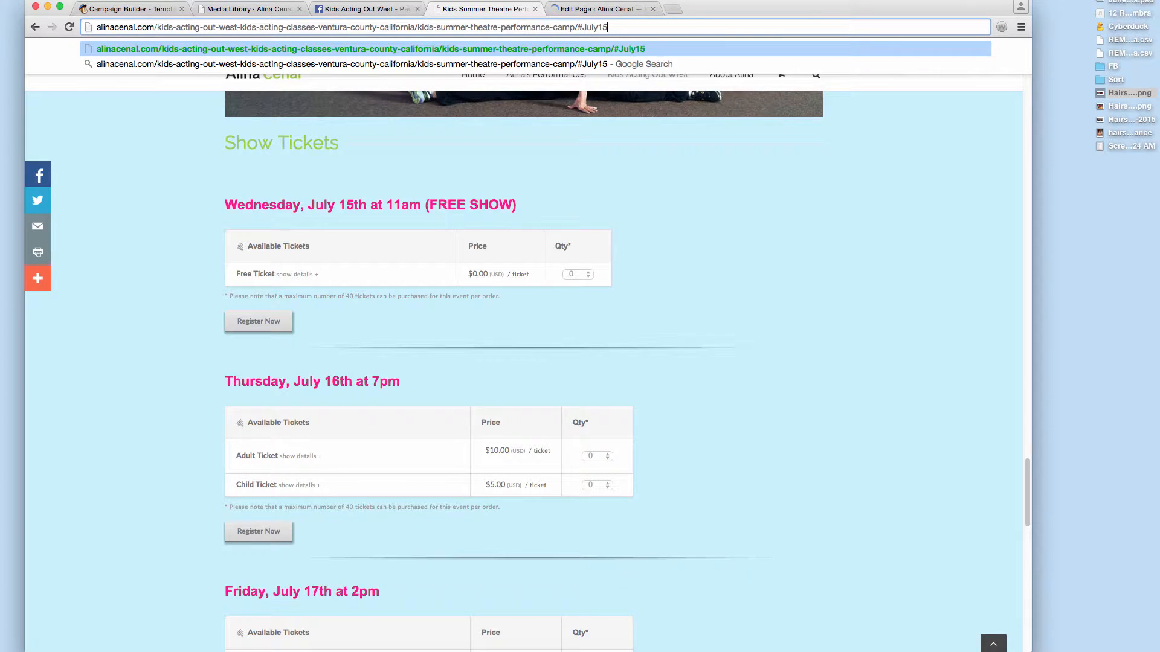
{"action": "key", "text": "super+a"}
{"action": "key", "text": "Return"}
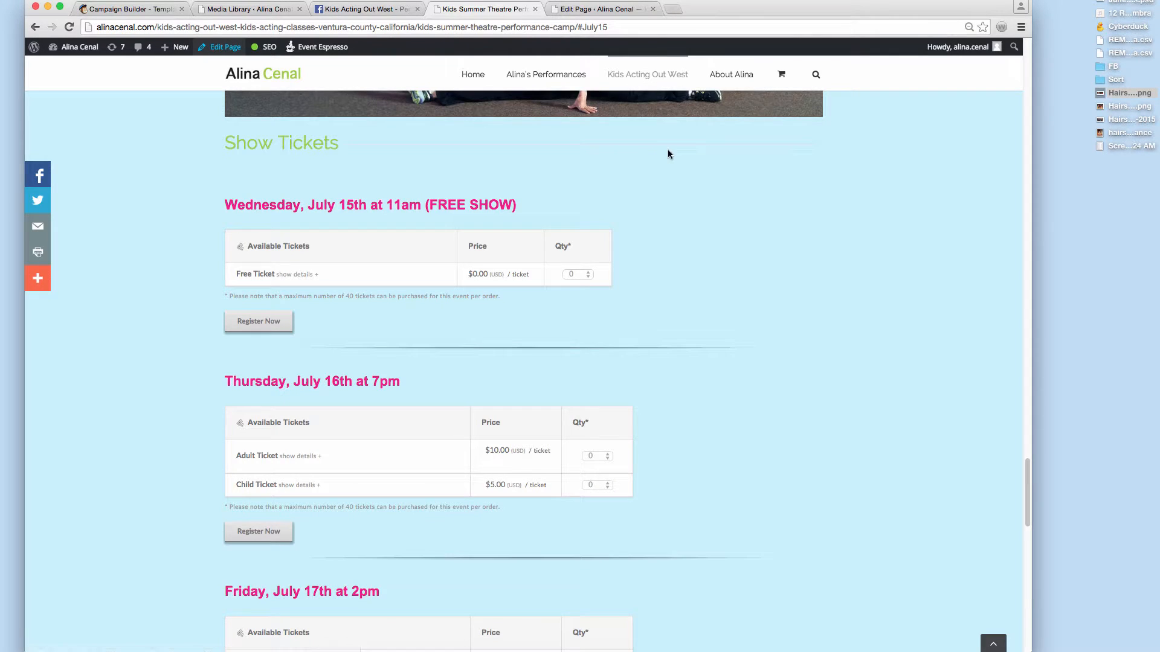
Step: Copy the camp page's #July15 address and open it in a new incognito window
{"action": "mouse_move", "coordinate": [629, 63]}
{"action": "left_click", "coordinate": [630, 32]}
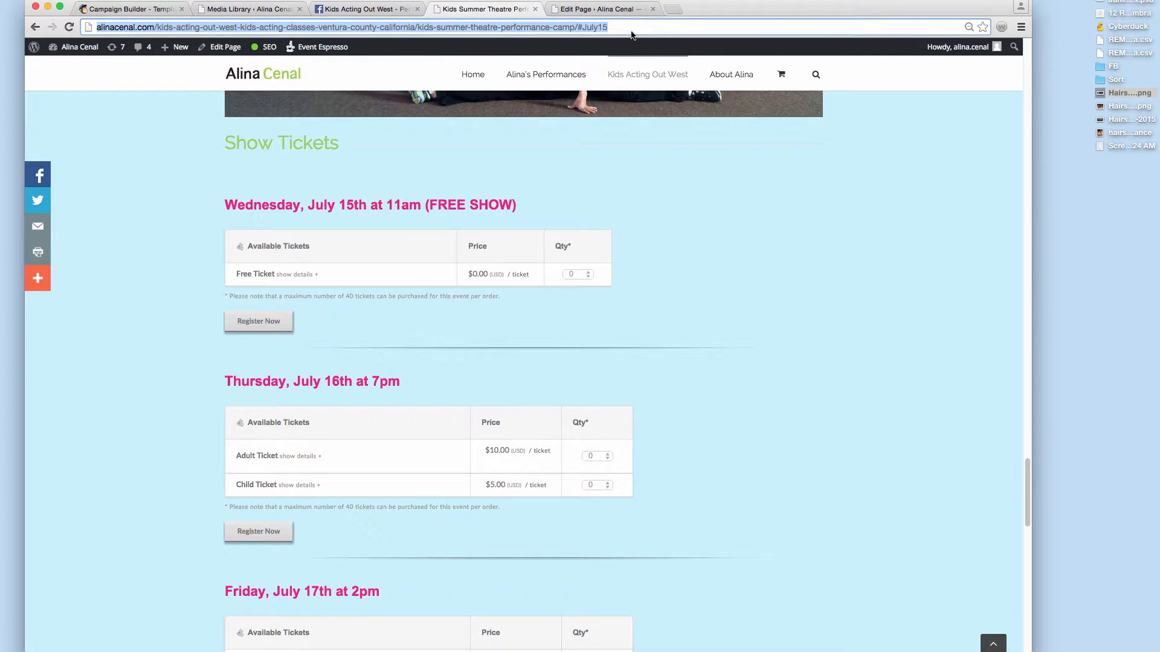
{"action": "key", "text": "super+c"}
{"action": "key", "text": "super+shift+n"}
{"action": "key", "text": "super+v"}
{"action": "key", "text": "Return"}
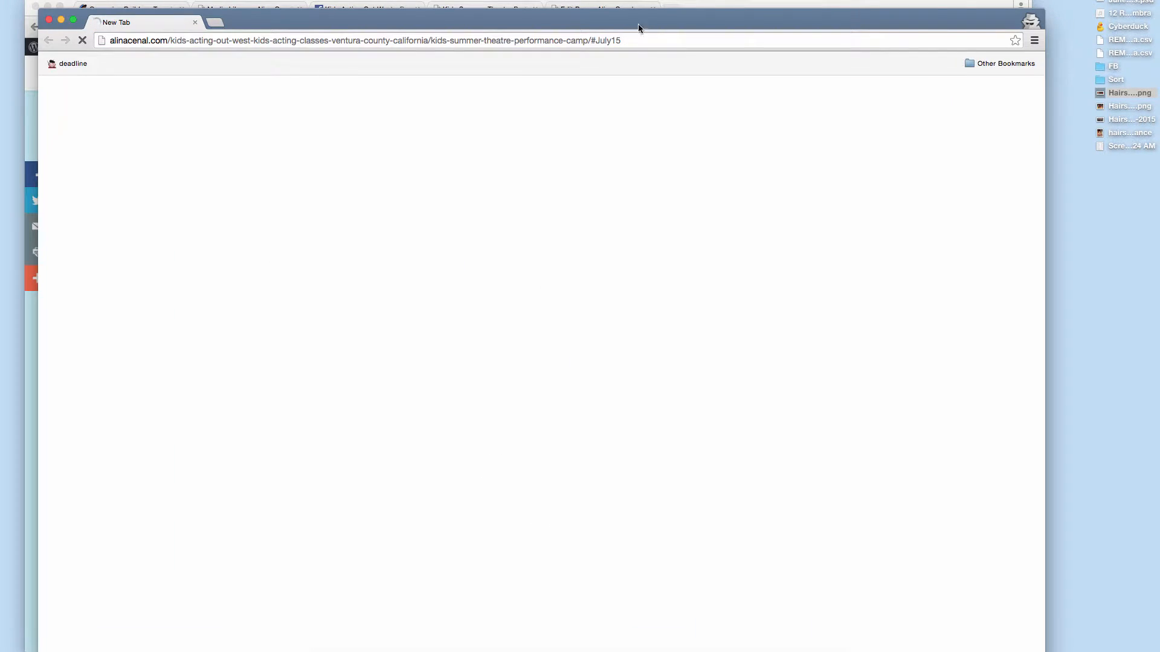
{"action": "left_click_drag", "start_coordinate": [638, 24], "coordinate": [671, 13]}
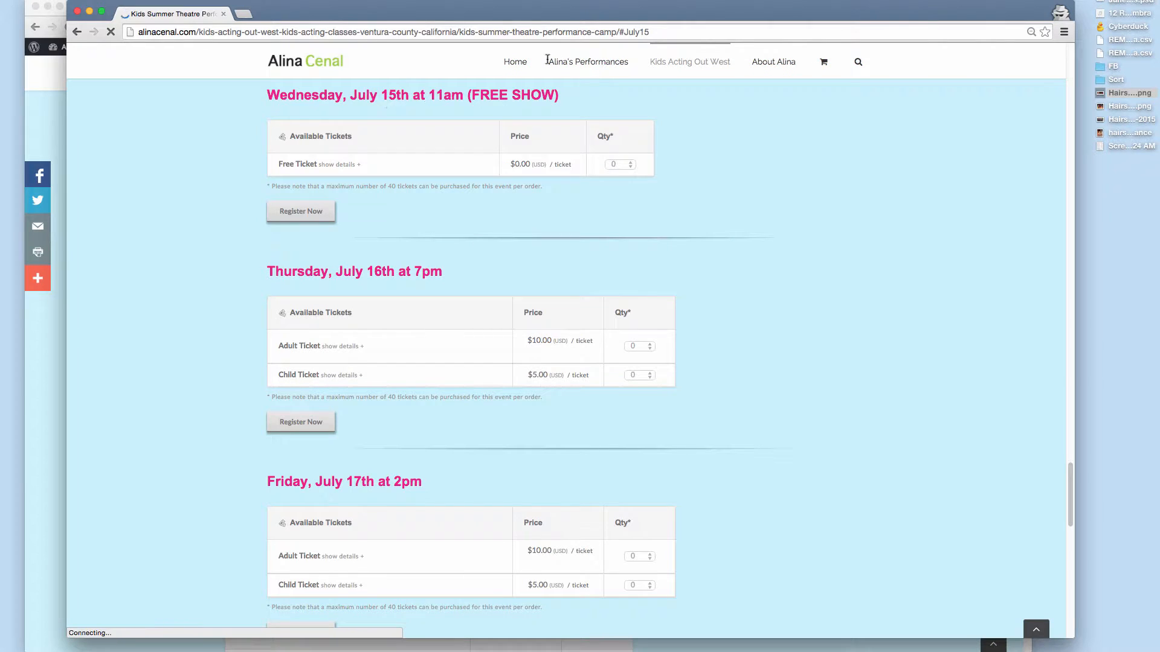
Step: Test the date anchors by loading the page address ending in #July16 and again with #July15
{"action": "left_click_drag", "start_coordinate": [643, 32], "coordinate": [649, 31]}
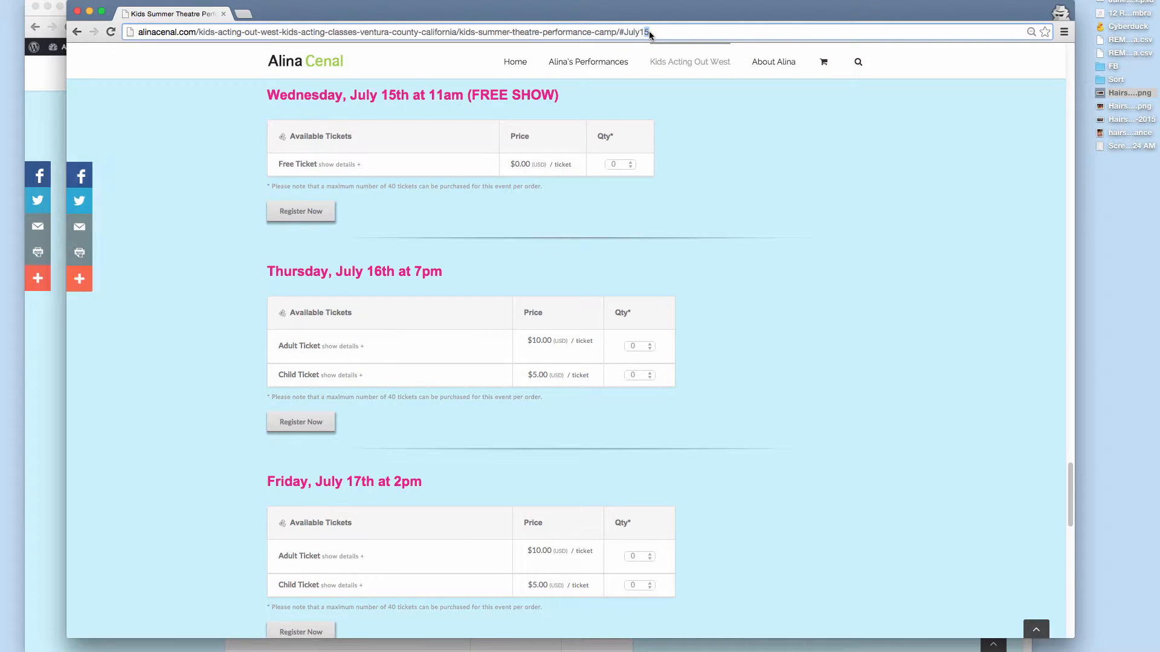
{"action": "type", "text": "6"}
{"action": "key", "text": "Return"}
{"action": "left_click", "coordinate": [649, 31]}
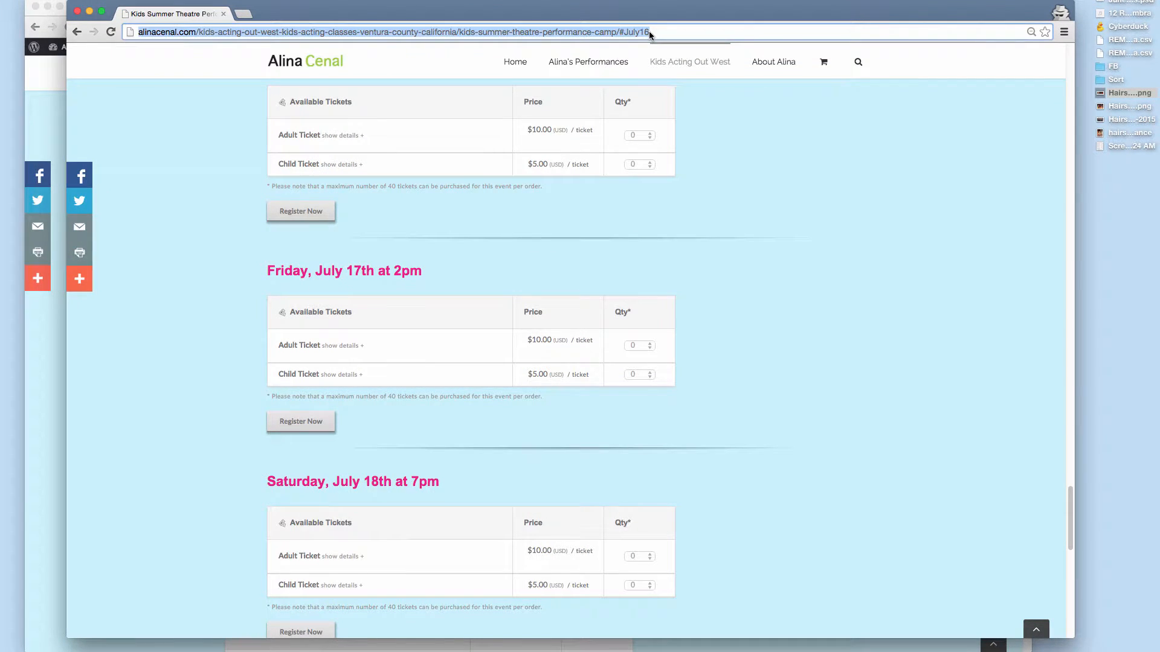
{"action": "key", "text": "Return"}
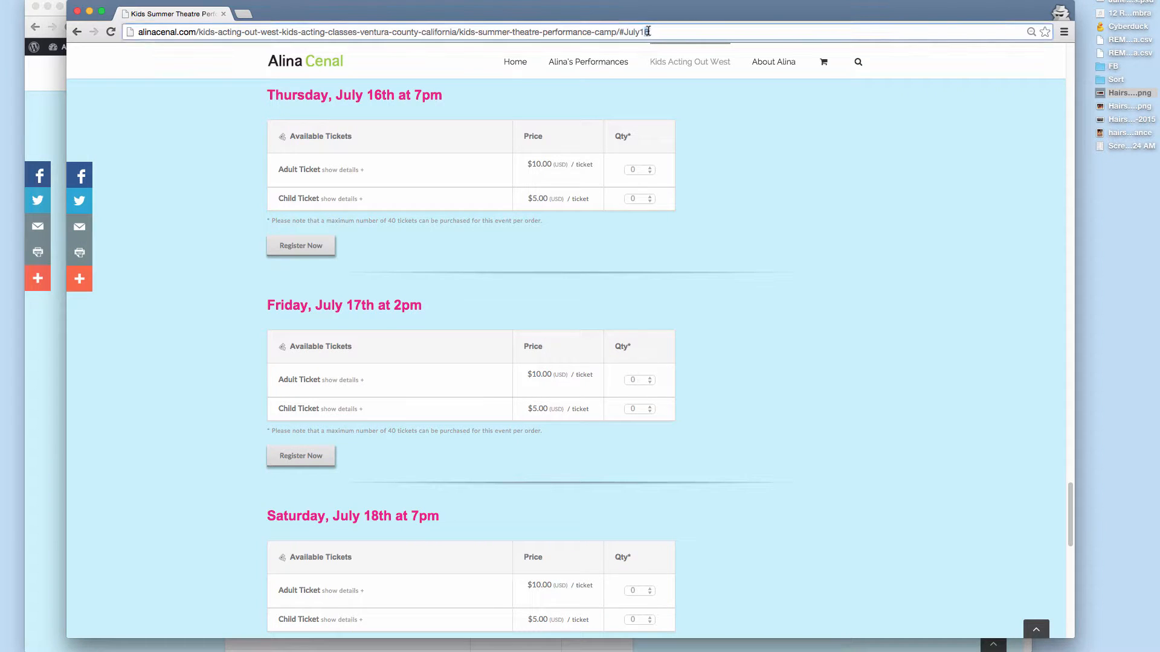
{"action": "type", "text": "5"}
{"action": "key", "text": "Return"}
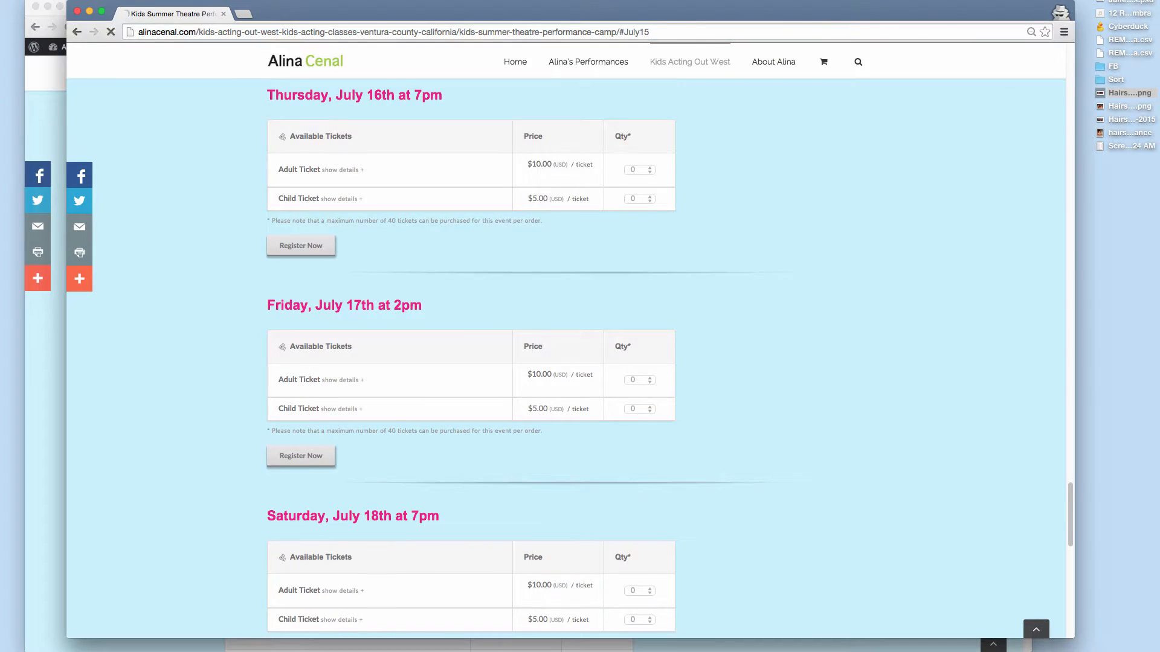
{"action": "left_click", "coordinate": [650, 34]}
{"action": "key", "text": "Return"}
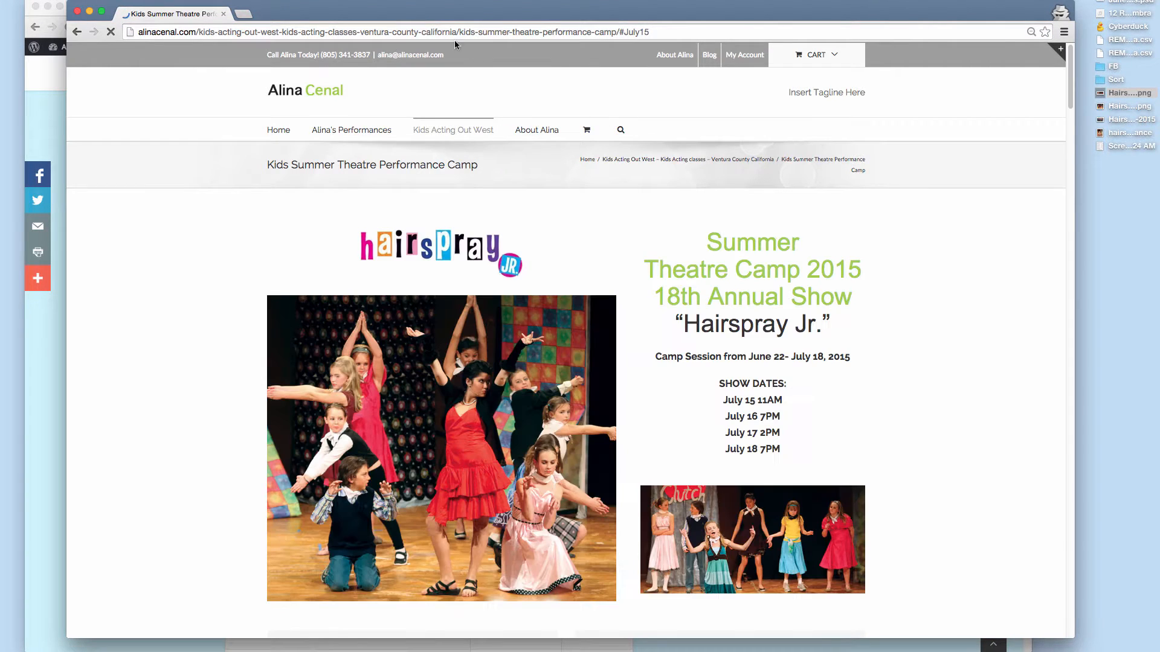
{"action": "left_click", "coordinate": [465, 26]}
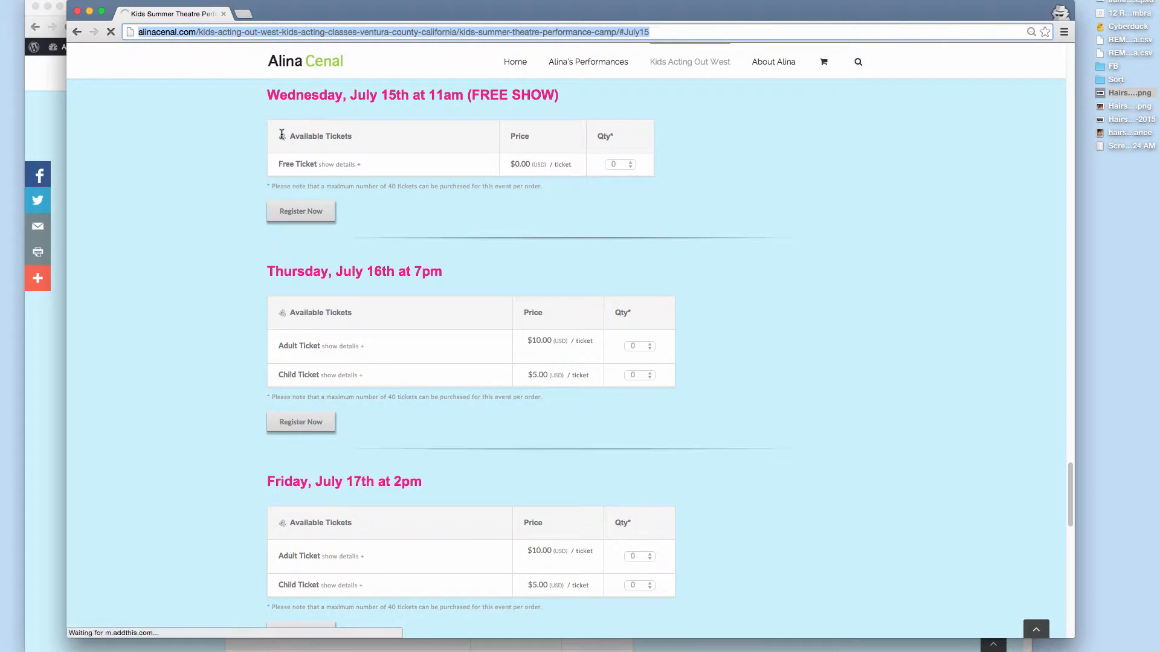
Step: Return to the main browser window, close the live camp page tab and switch to the MailChimp campaign tab
{"action": "left_click", "coordinate": [46, 103]}
{"action": "key", "text": "super+w"}
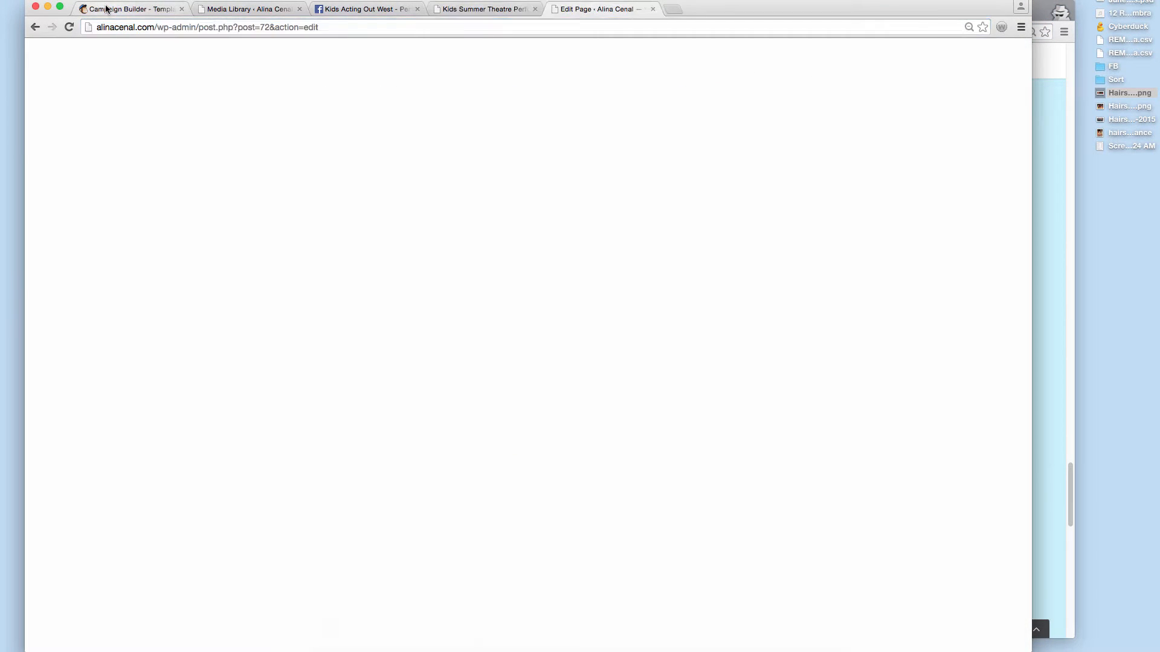
{"action": "left_click", "coordinate": [107, 7]}
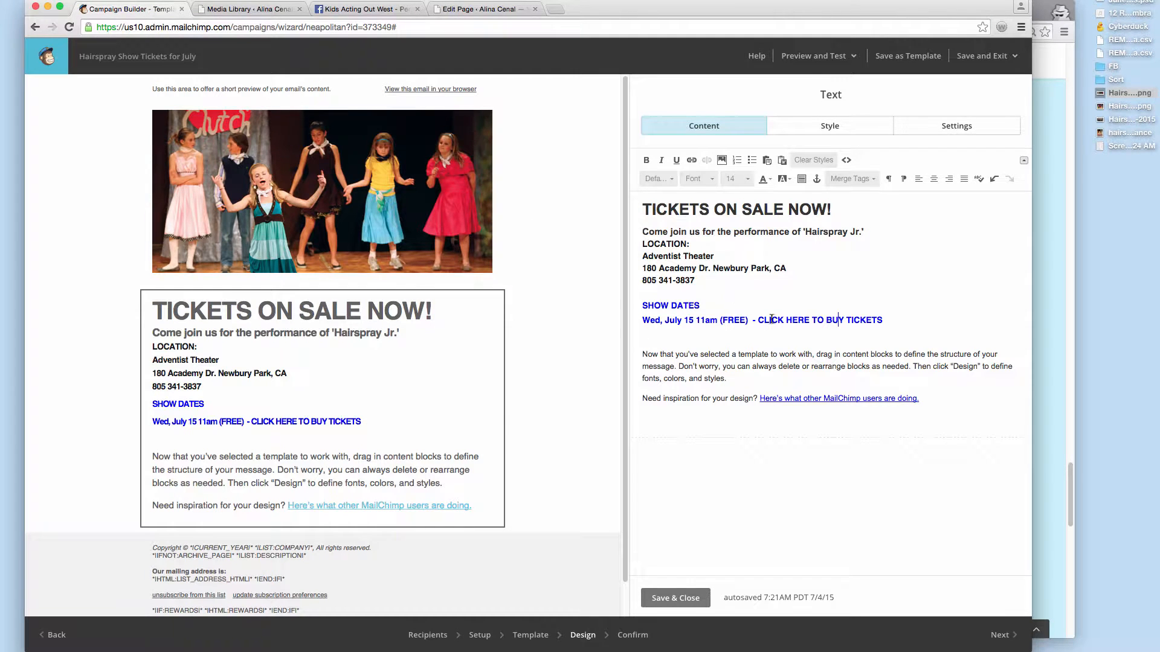
Step: Set the copied #July15 address as the web link for "CLICK HERE TO BUY TICKETS" and expand the advanced link options
{"action": "left_click_drag", "start_coordinate": [761, 318], "coordinate": [882, 318]}
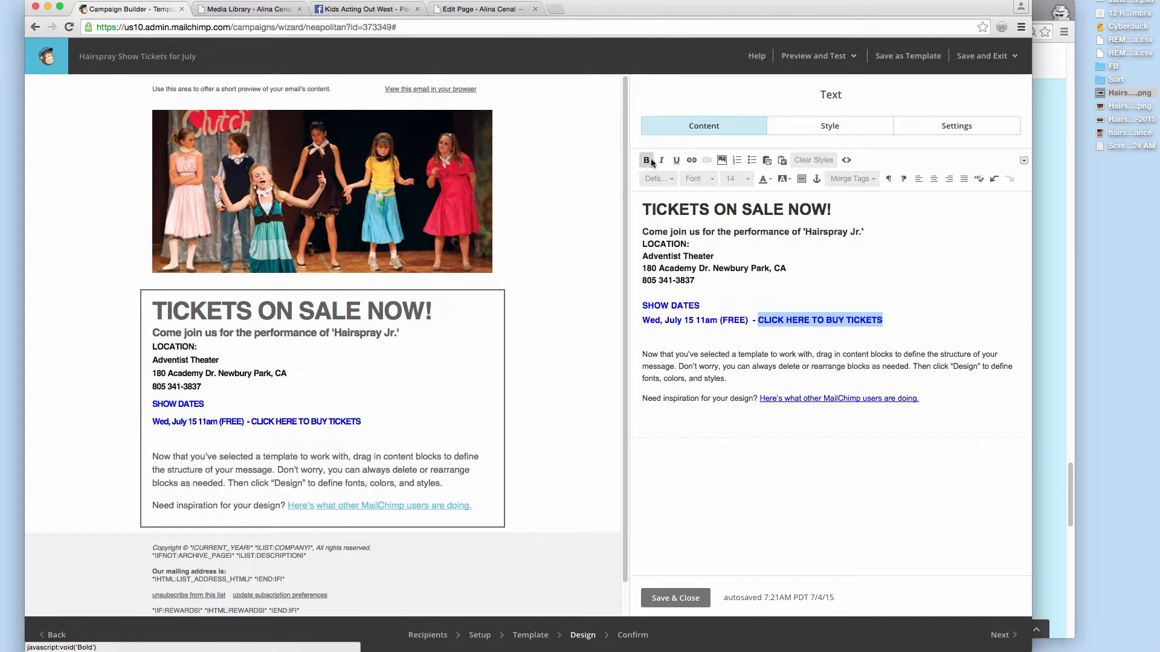
{"action": "left_click", "coordinate": [690, 161]}
{"action": "key", "text": "super+v"}
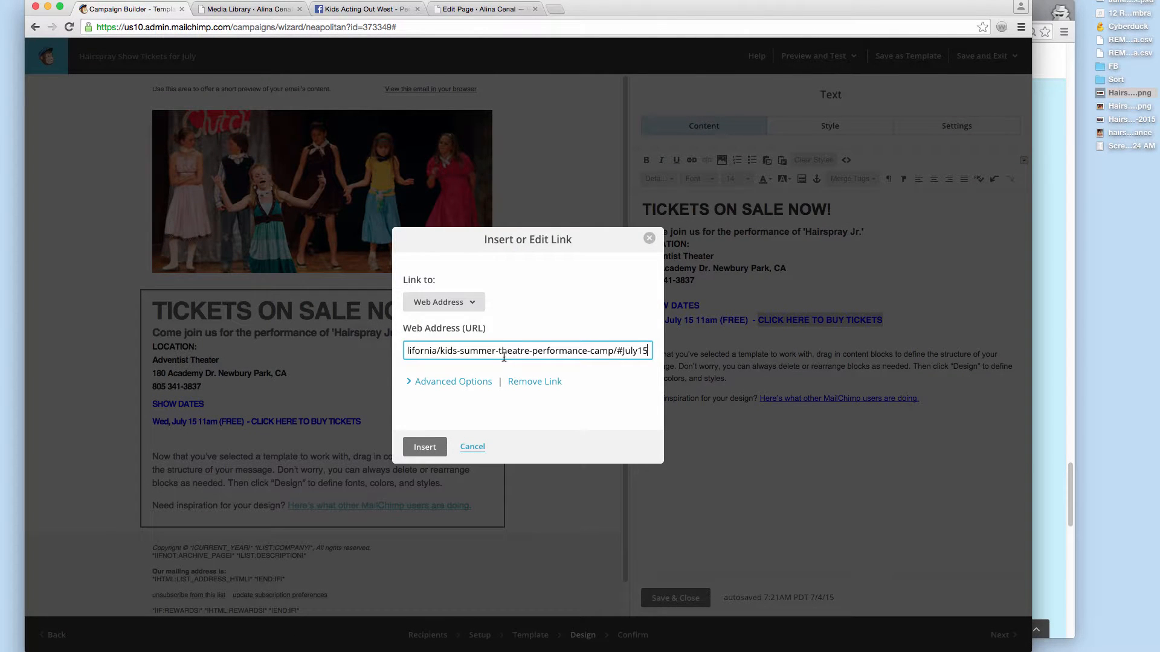
{"action": "left_click", "coordinate": [408, 382]}
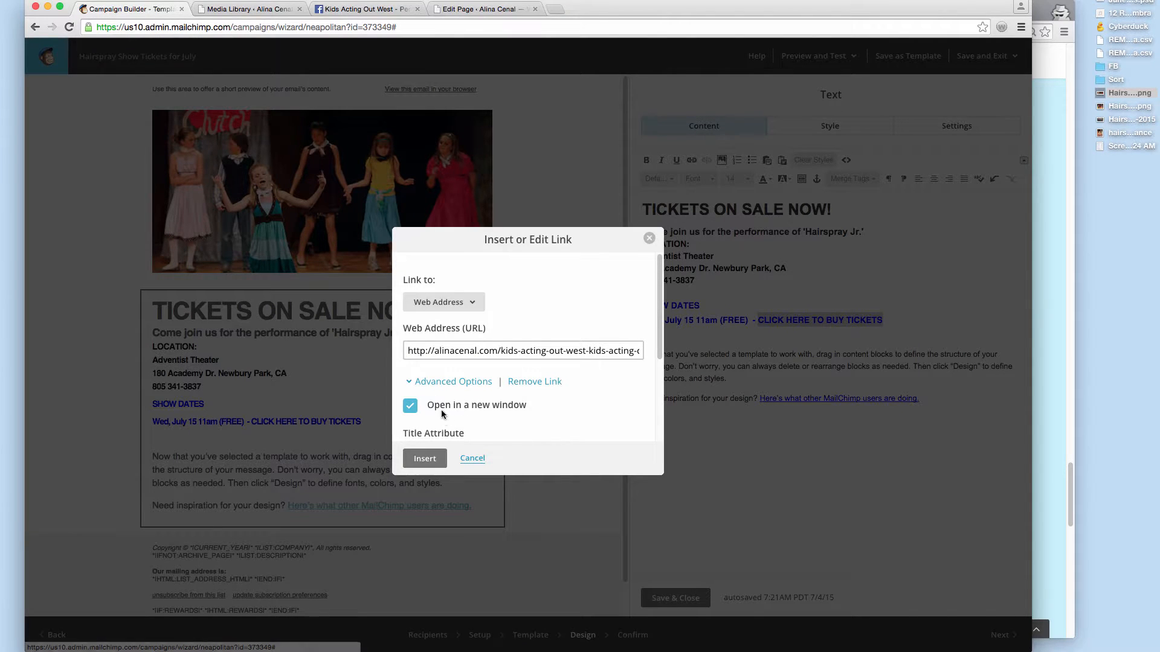
Step: Try Anchor Link as the link type and check its anchor choices, returning the type to Web Address
{"action": "left_click", "coordinate": [473, 304]}
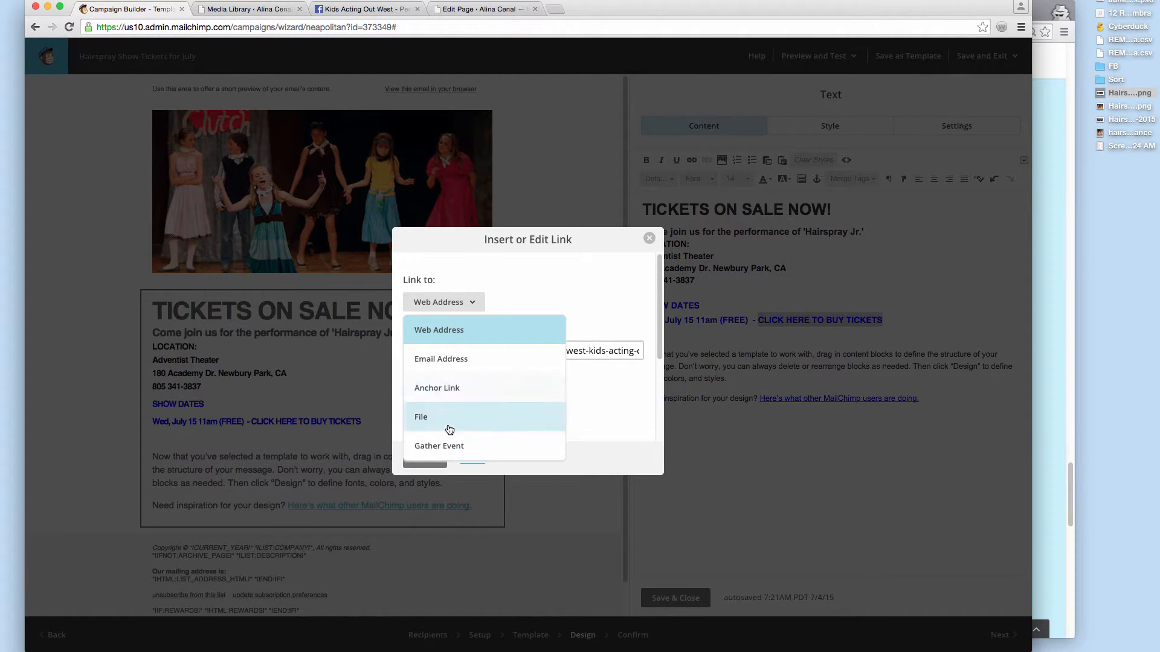
{"action": "left_click", "coordinate": [447, 394]}
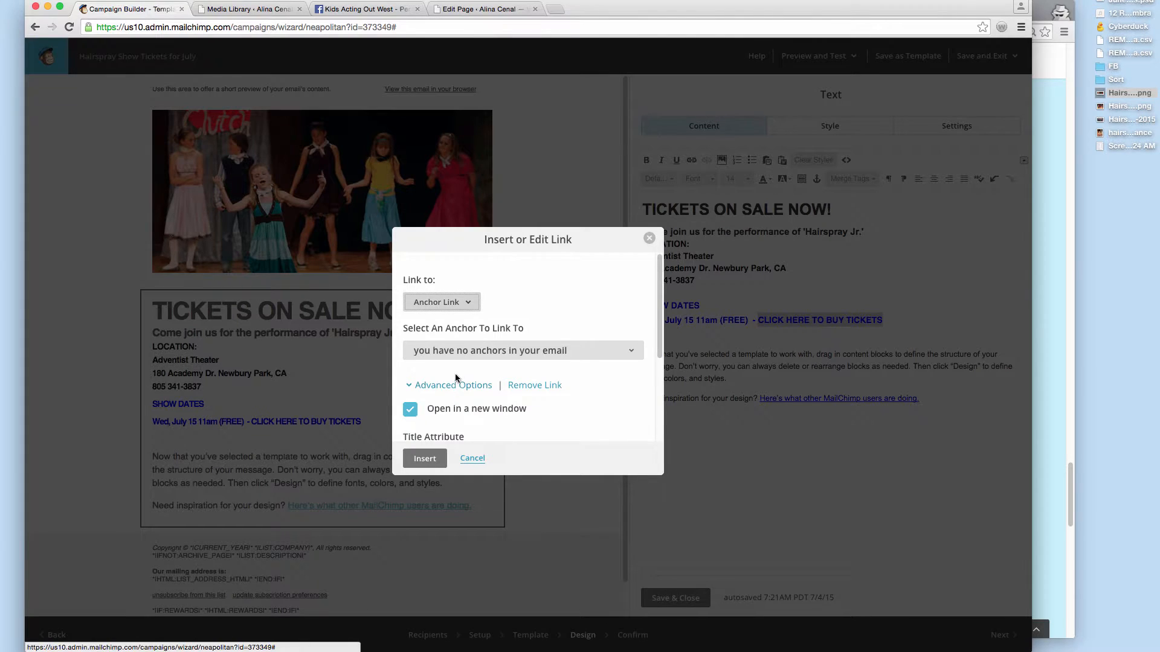
{"action": "left_click", "coordinate": [631, 354]}
{"action": "left_click", "coordinate": [631, 353]}
{"action": "left_click", "coordinate": [476, 313]}
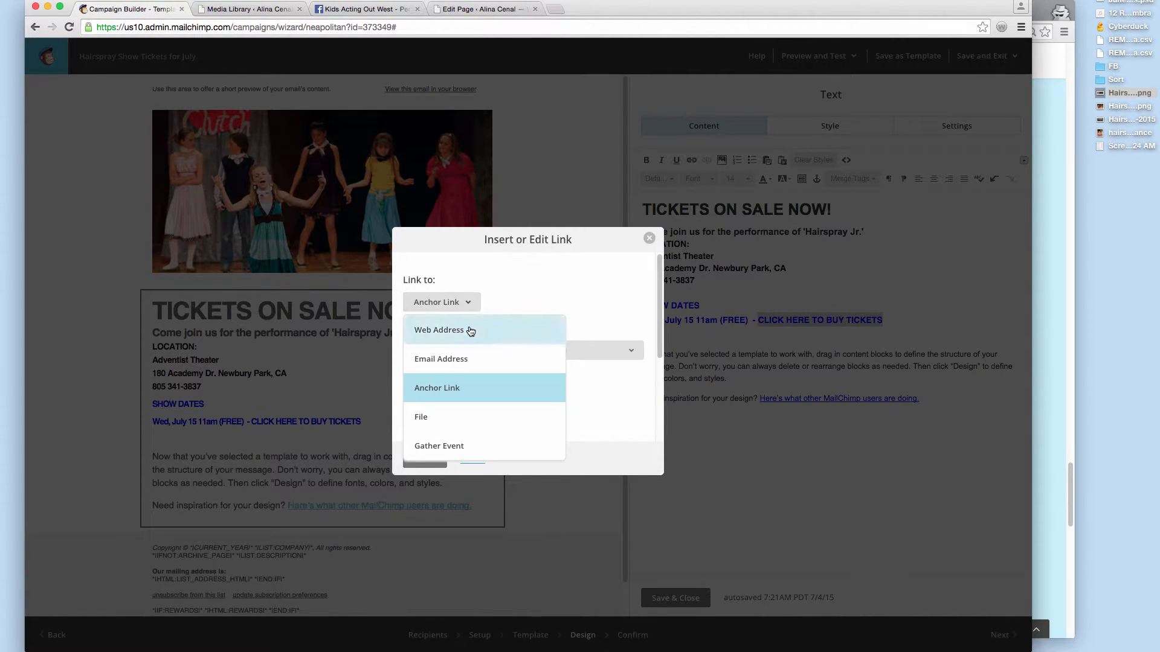
{"action": "left_click", "coordinate": [470, 329]}
Step: Insert the web address link on "CLICK HERE TO BUY TICKETS" and color the link text orange
{"action": "left_click", "coordinate": [425, 459]}
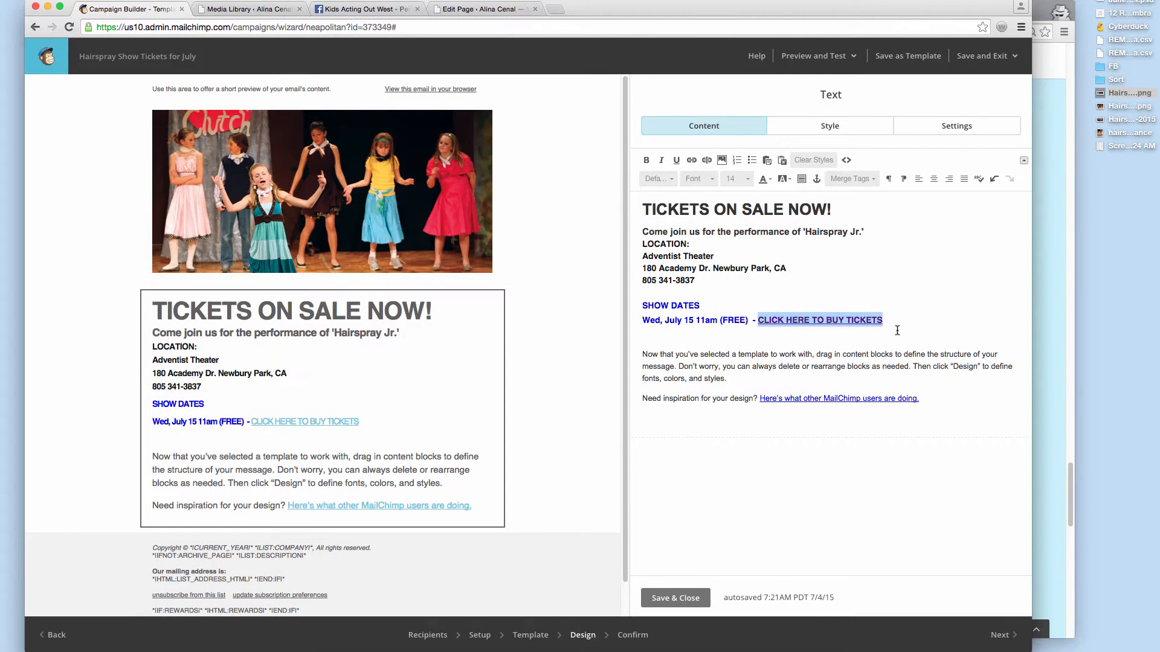
{"action": "left_click", "coordinate": [897, 320]}
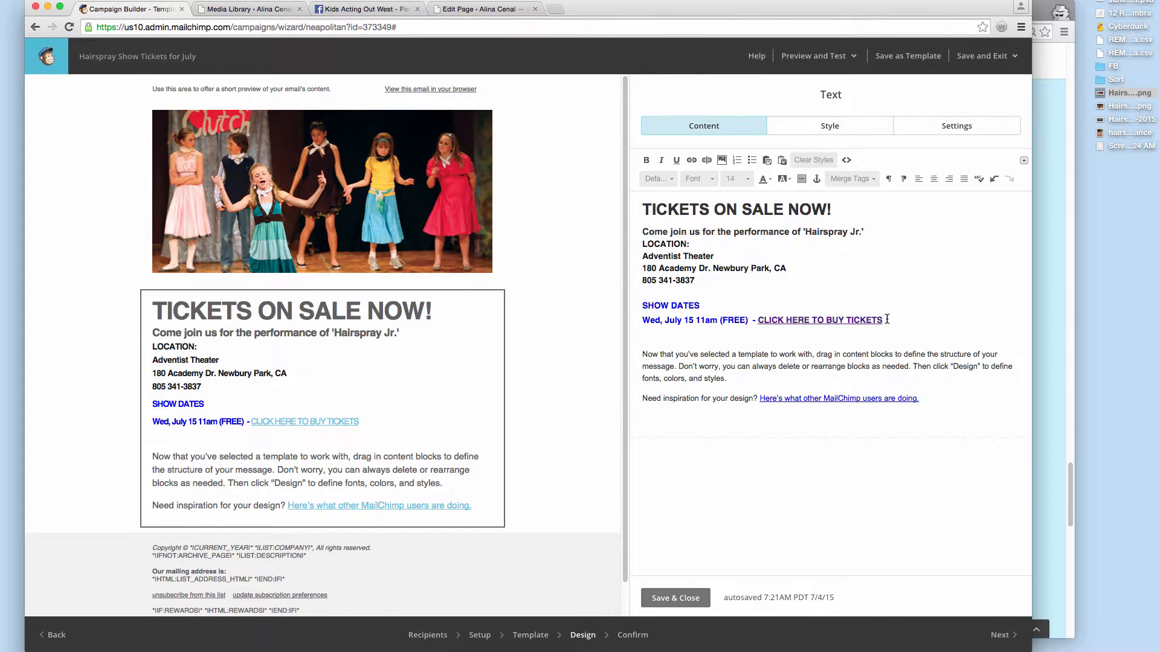
{"action": "left_click_drag", "start_coordinate": [881, 321], "coordinate": [764, 317]}
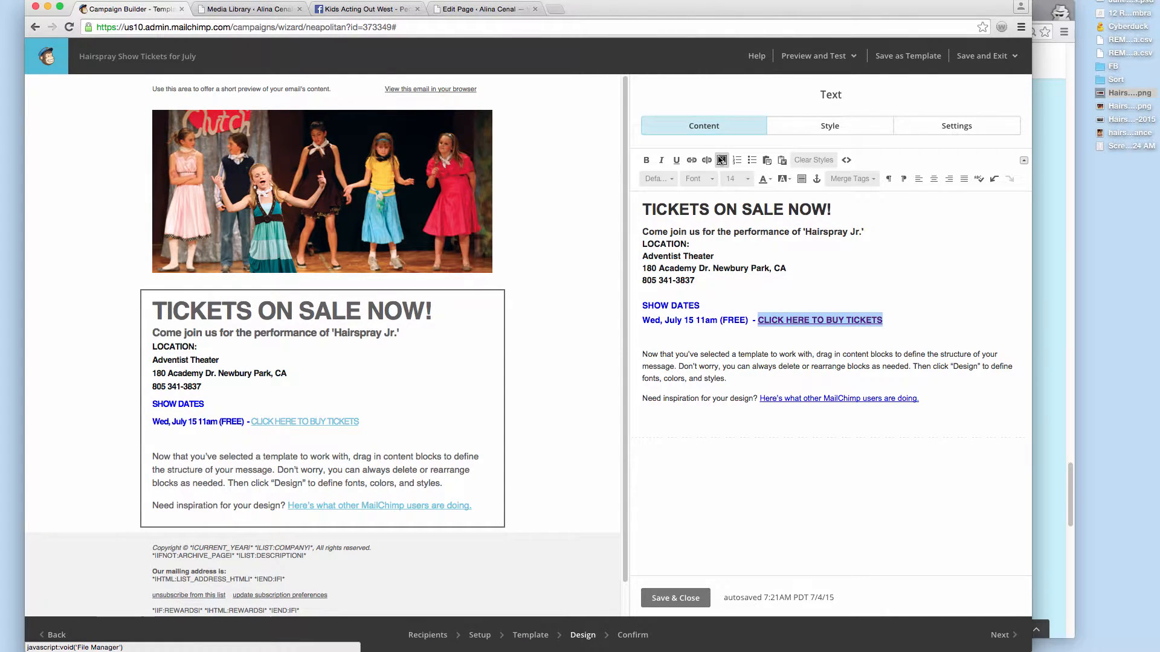
{"action": "left_click", "coordinate": [768, 179]}
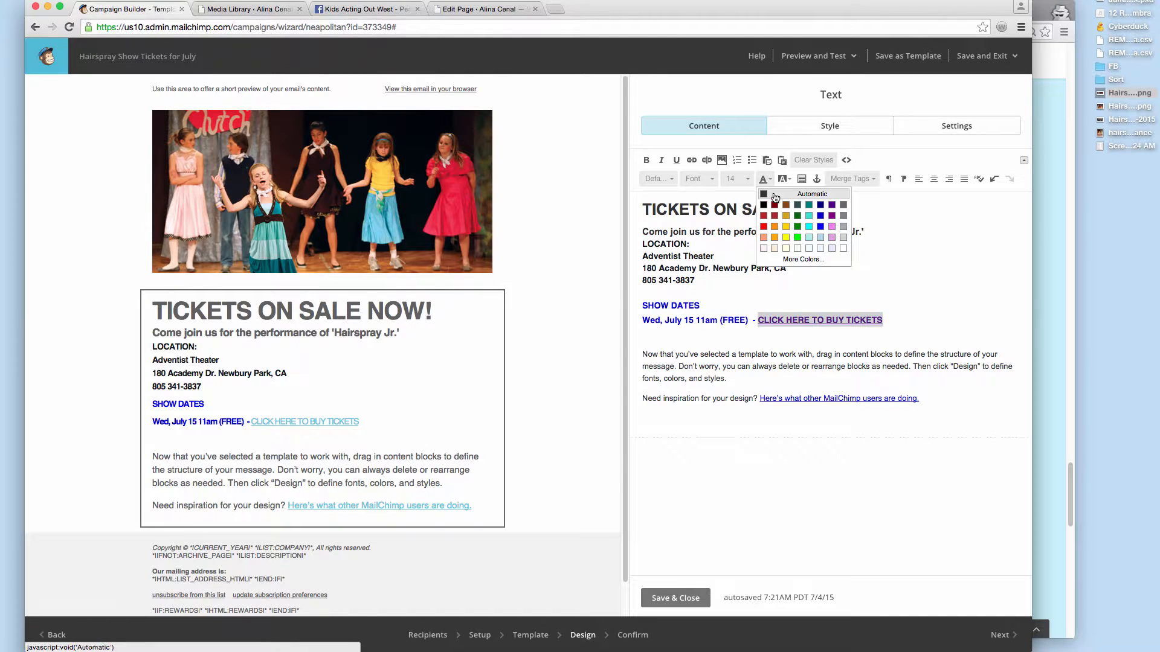
{"action": "left_click", "coordinate": [775, 237]}
{"action": "left_click", "coordinate": [829, 266]}
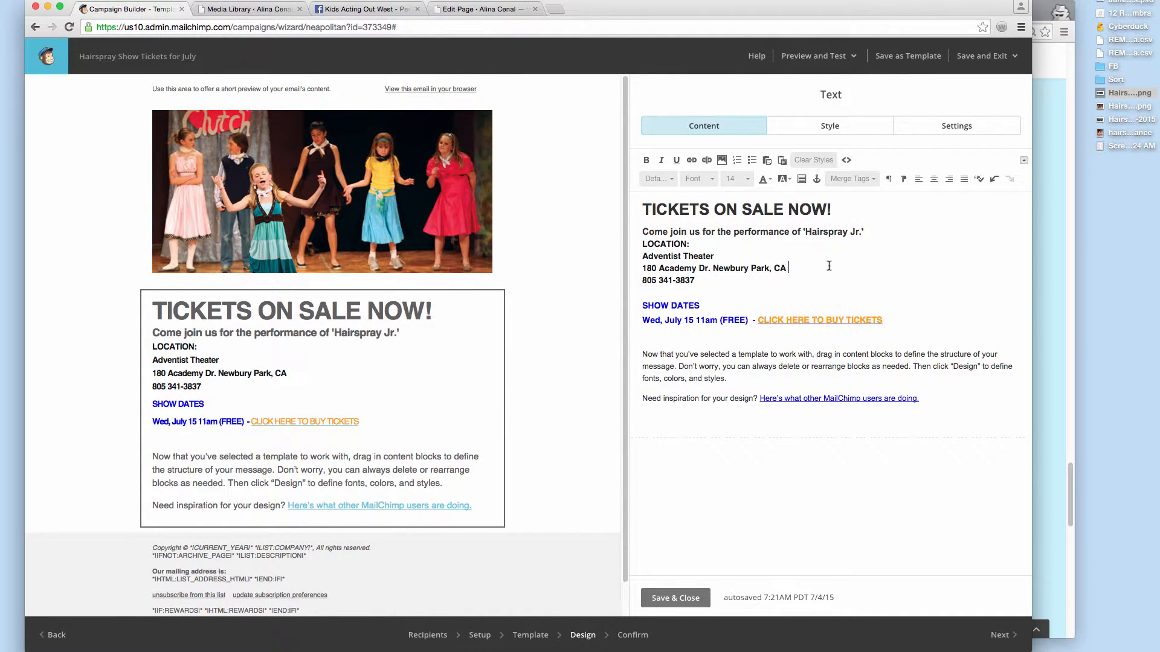
Step: Copy the show date text "Wed, July 15 11am (FREE)" in front of the ticket link
{"action": "left_click", "coordinate": [881, 320]}
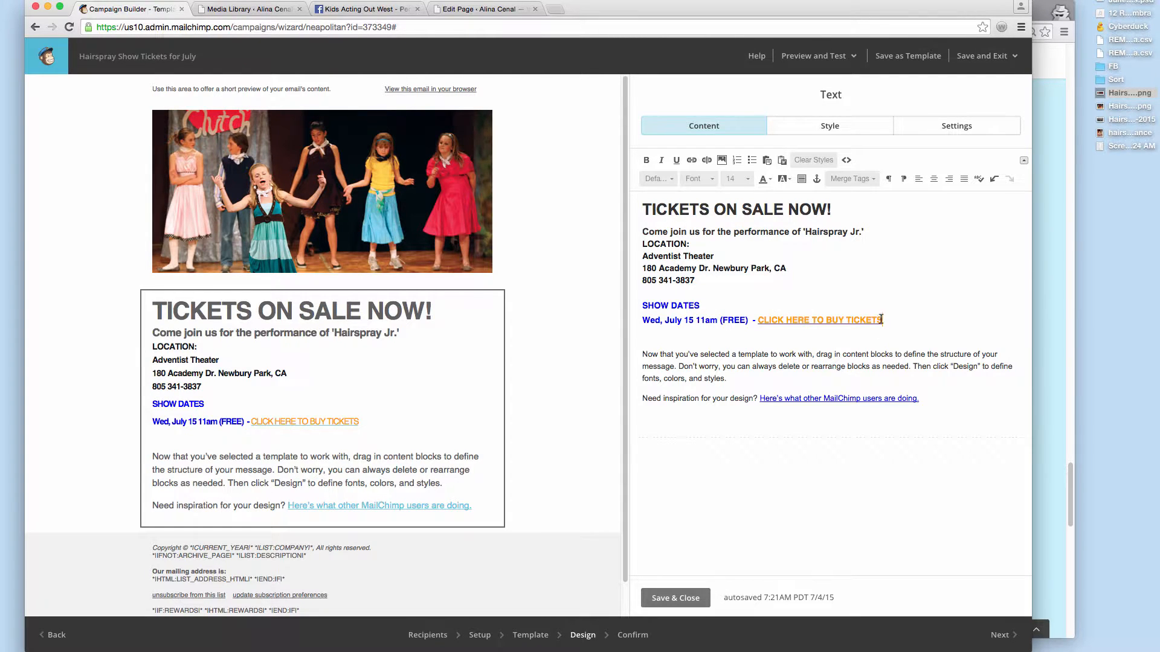
{"action": "left_click", "coordinate": [655, 332]}
{"action": "double_click", "coordinate": [735, 315]}
{"action": "left_click", "coordinate": [694, 320]}
{"action": "left_click_drag", "start_coordinate": [643, 315], "coordinate": [749, 321]}
{"action": "key", "text": "super+c"}
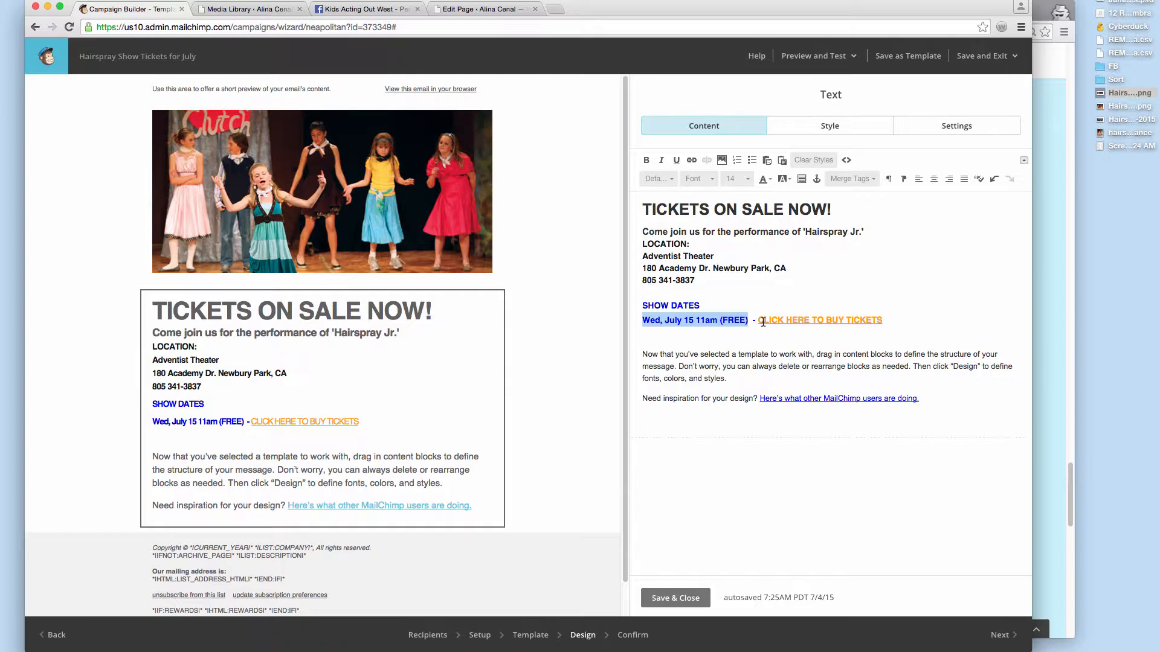
Step: Paste the copied show date on its own line below the first show date, followed by a line break
{"action": "left_click", "coordinate": [794, 320]}
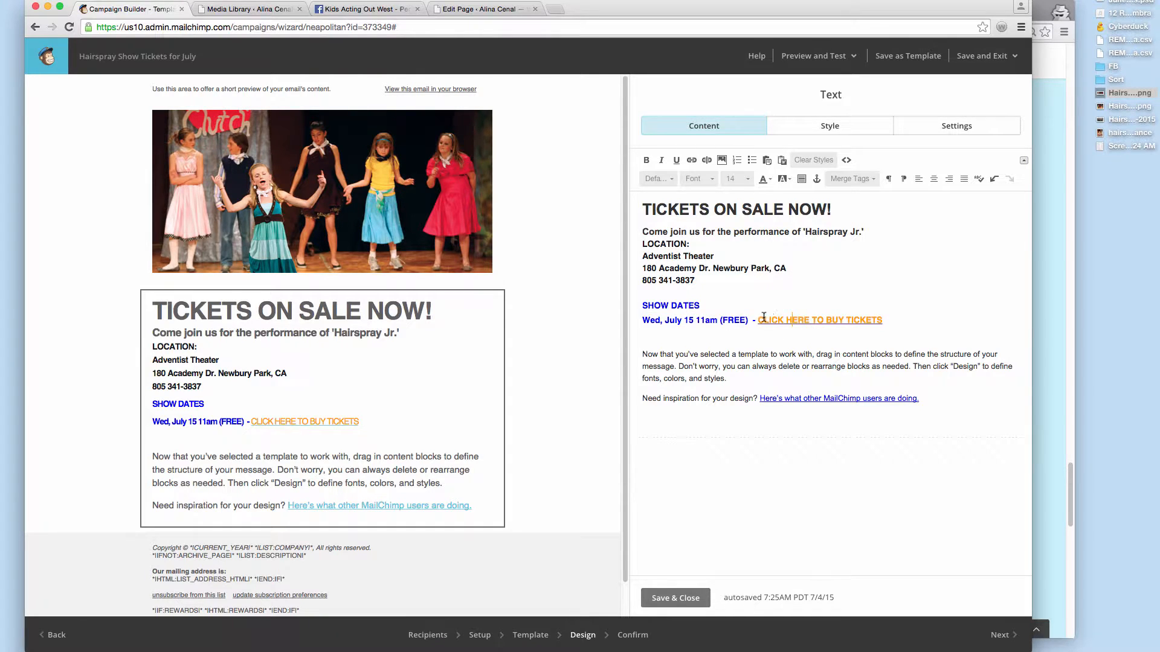
{"action": "left_click", "coordinate": [734, 328]}
{"action": "key", "text": "BackSpace"}
{"action": "key", "text": "super+z"}
{"action": "key", "text": "super+v"}
{"action": "key", "text": "Return"}
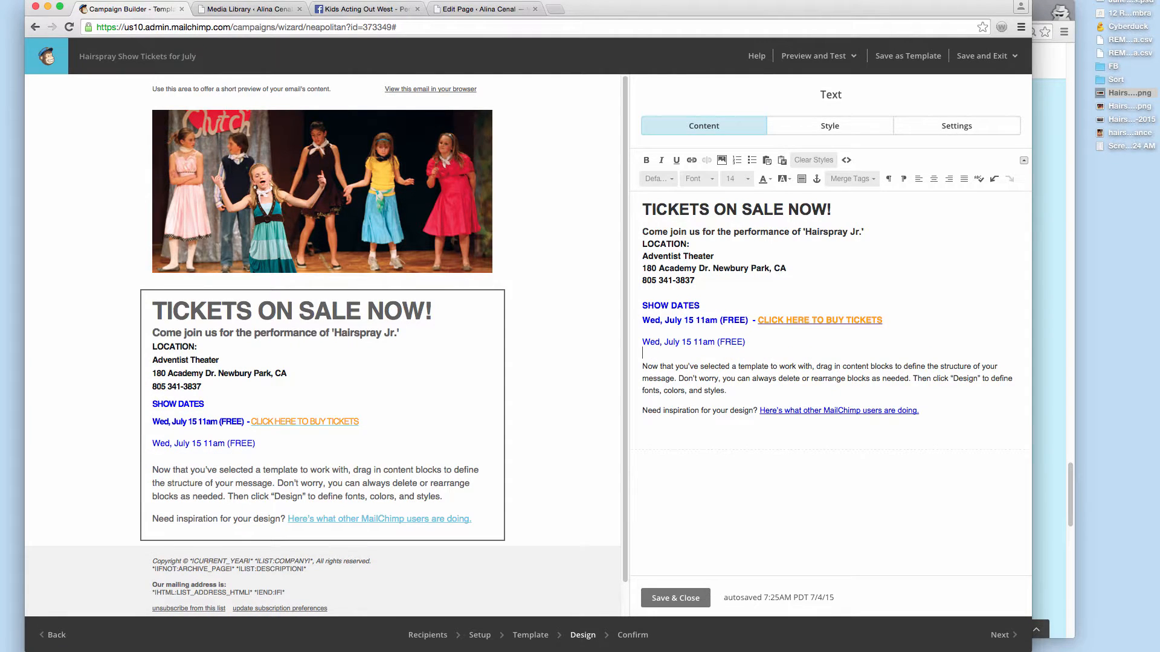
Step: Bold the second show date line and append "- CLICK HERE TO BUY TICKETS" to it
{"action": "left_click_drag", "start_coordinate": [791, 343], "coordinate": [640, 343]}
{"action": "left_click", "coordinate": [646, 160]}
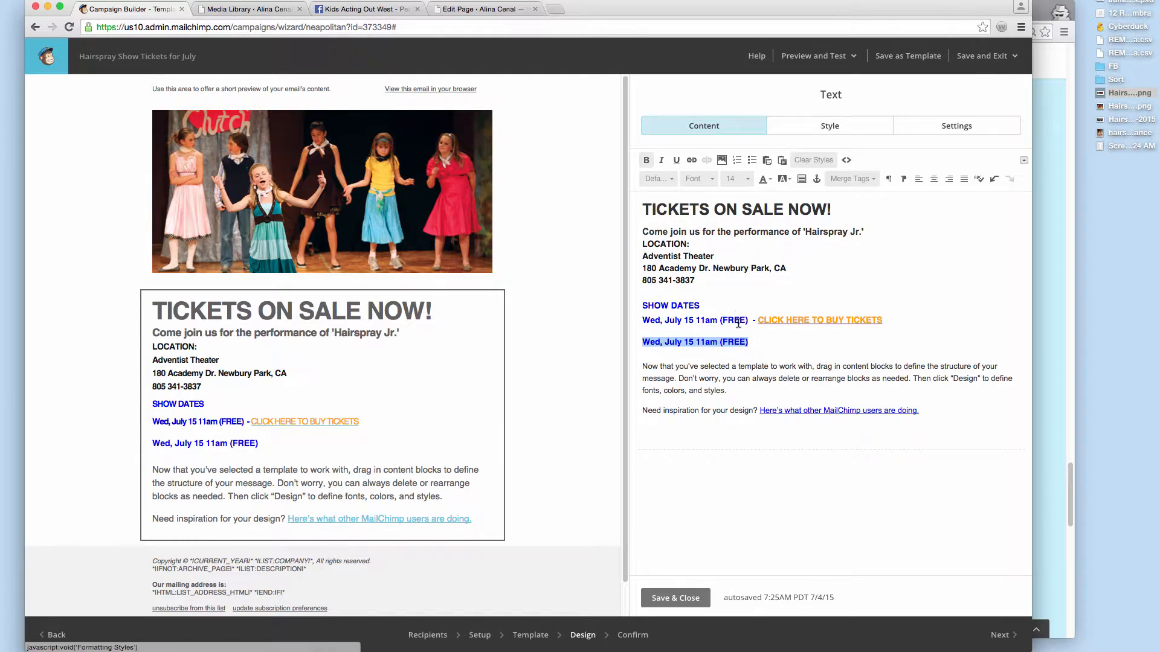
{"action": "left_click", "coordinate": [760, 343]}
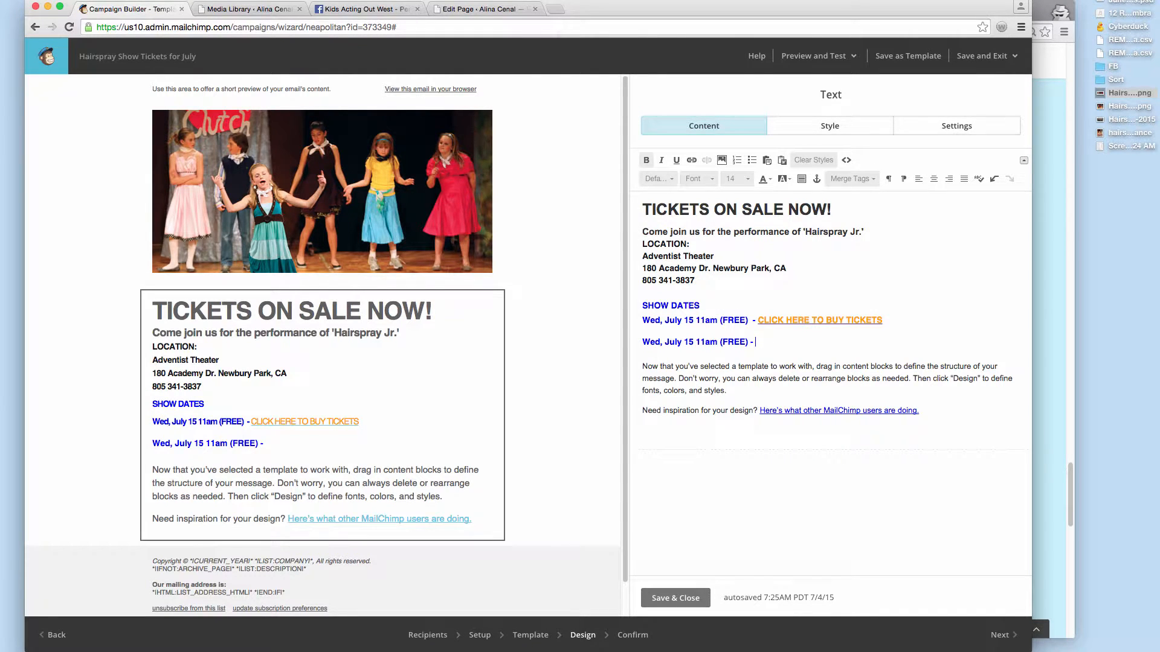
{"action": "type", "text": "- CLICK HERE TO "}
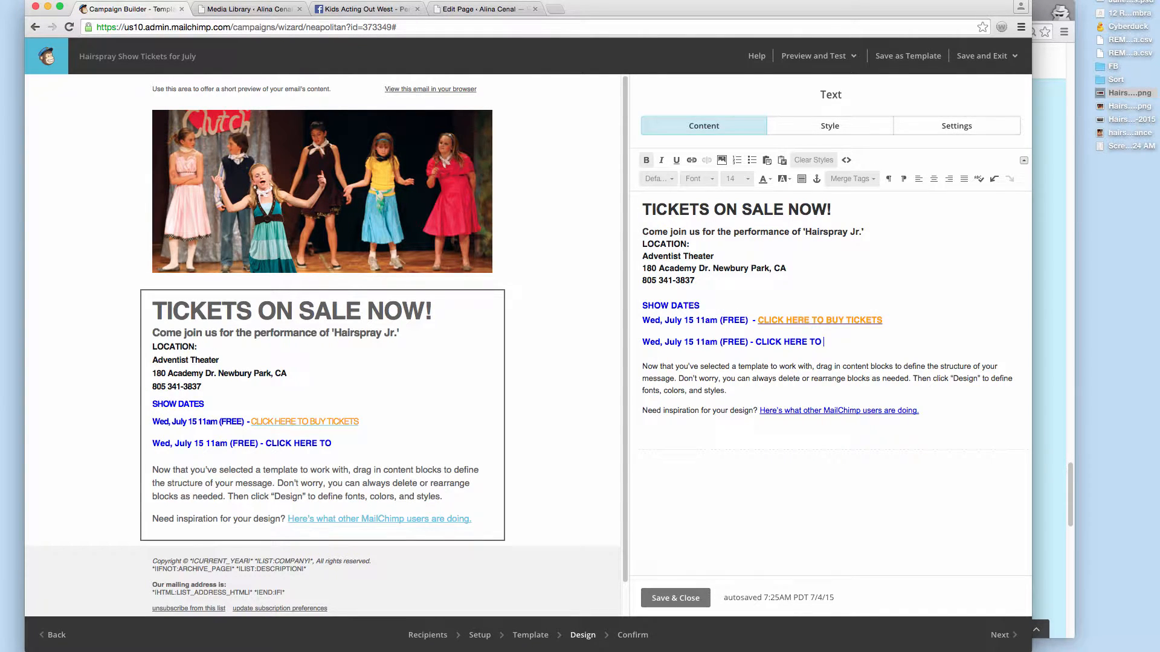
{"action": "type", "text": "BUY TICKETS"}
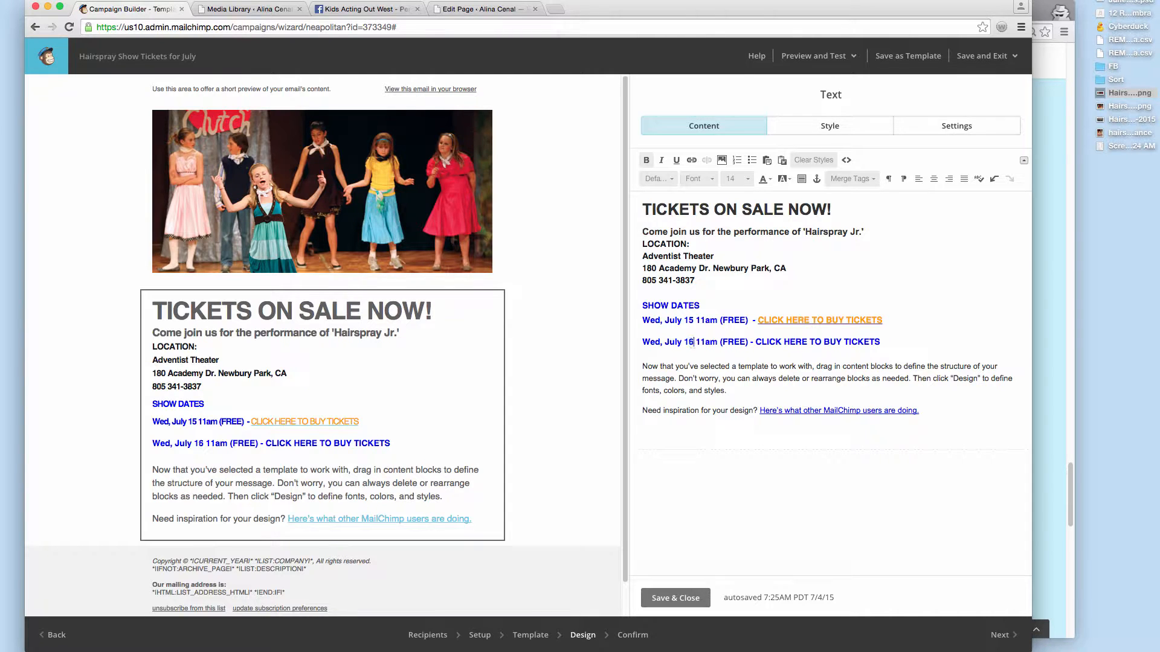
Step: Write the two show dates with ordinal endings, as July 15th and July 16th
{"action": "type", "text": "th"}
{"action": "left_click", "coordinate": [692, 320]}
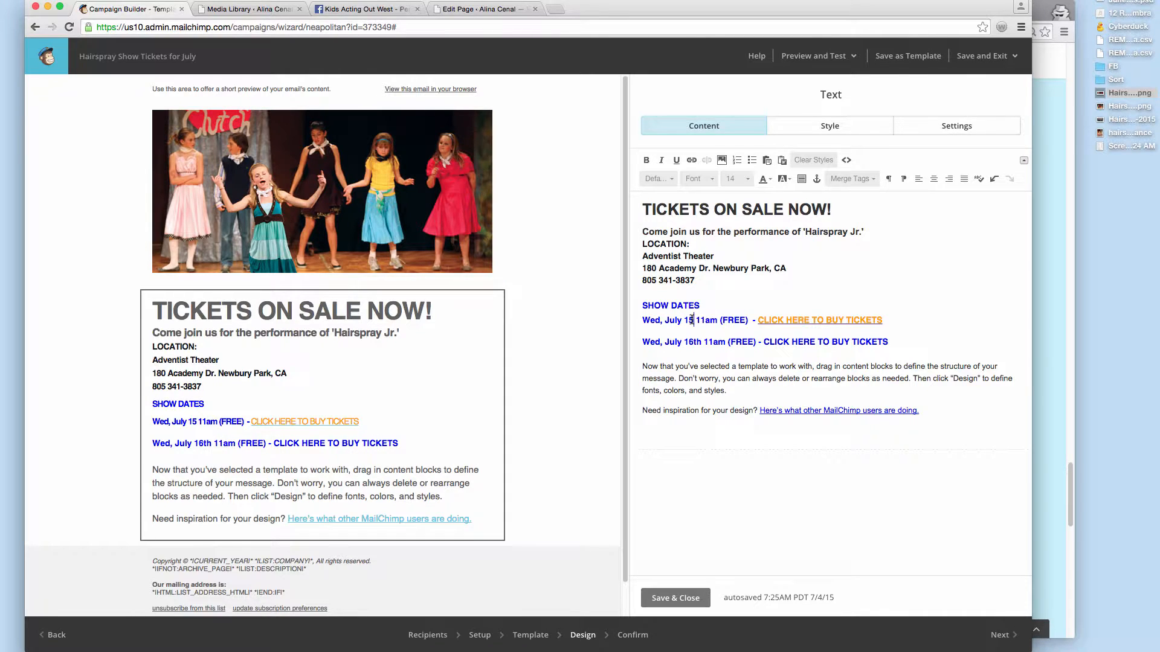
{"action": "type", "text": "th"}
Step: Check the show times in the Facebook post and replace "11am (FREE)" on the July 16th line with "7pm"
{"action": "left_click", "coordinate": [377, 10]}
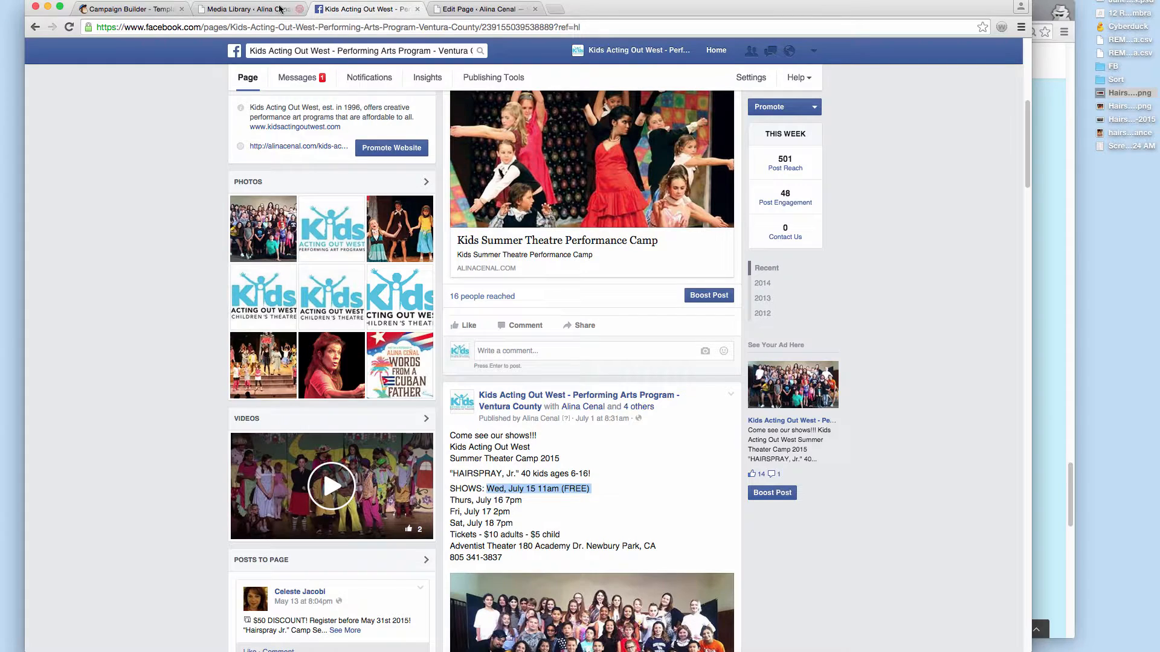
{"action": "left_click", "coordinate": [136, 9]}
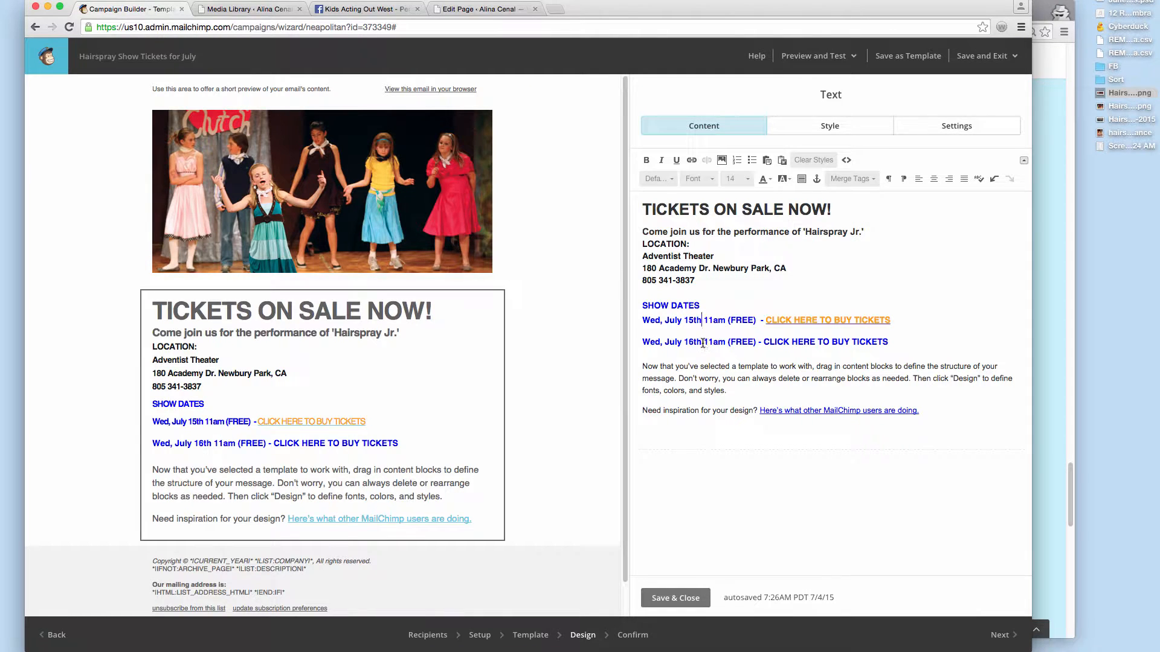
{"action": "left_click_drag", "start_coordinate": [702, 342], "coordinate": [756, 342]}
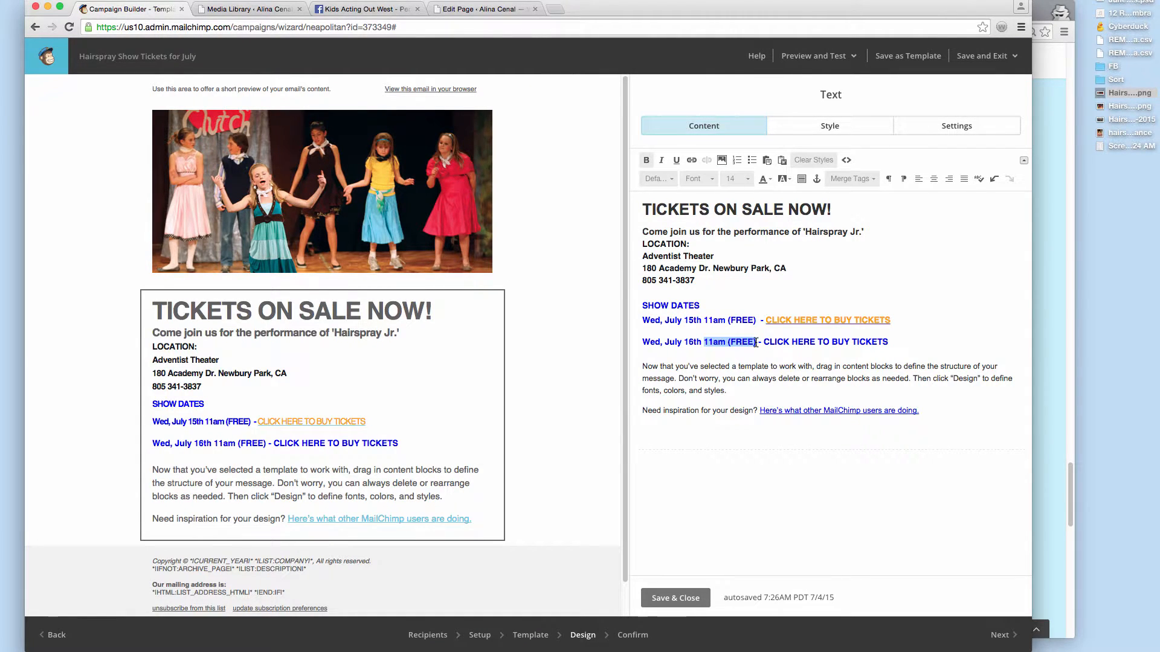
{"action": "type", "text": "7pm"}
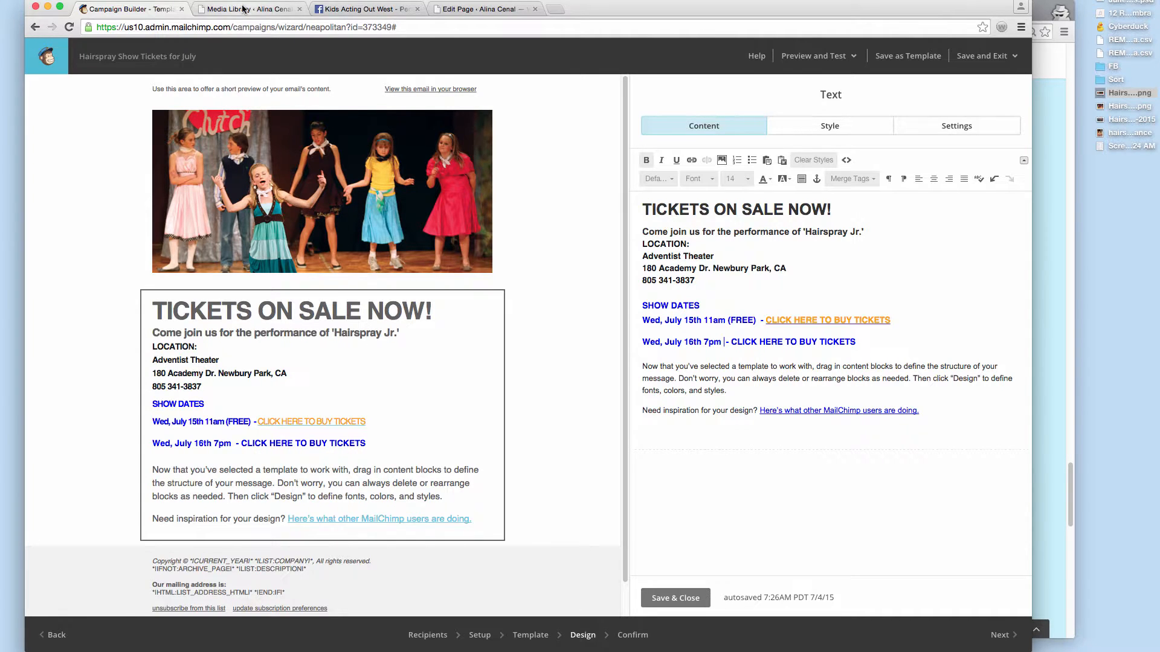
Step: In the ticket page window, change the address anchor to #July16, copy the full address and load it
{"action": "left_click", "coordinate": [1049, 101]}
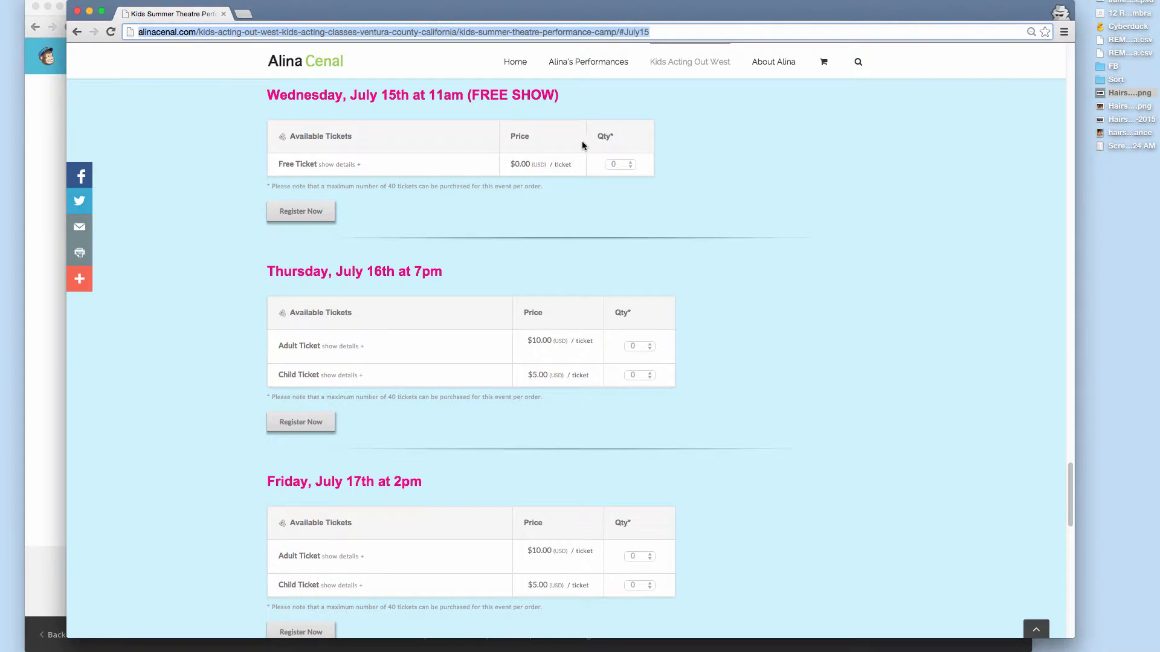
{"action": "left_click", "coordinate": [648, 33]}
{"action": "key", "text": "shift+Left"}
{"action": "type", "text": "6"}
{"action": "key", "text": "super+a"}
{"action": "key", "text": "super+c"}
{"action": "key", "text": "Return"}
{"action": "left_click", "coordinate": [578, 31]}
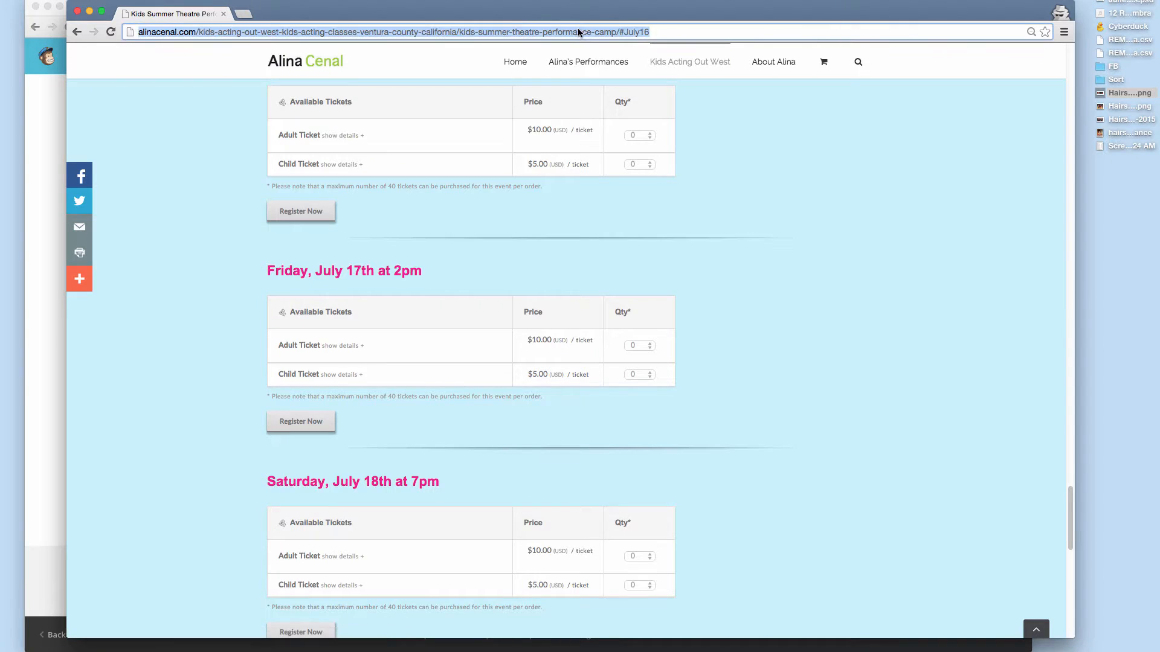
{"action": "key", "text": "super+v"}
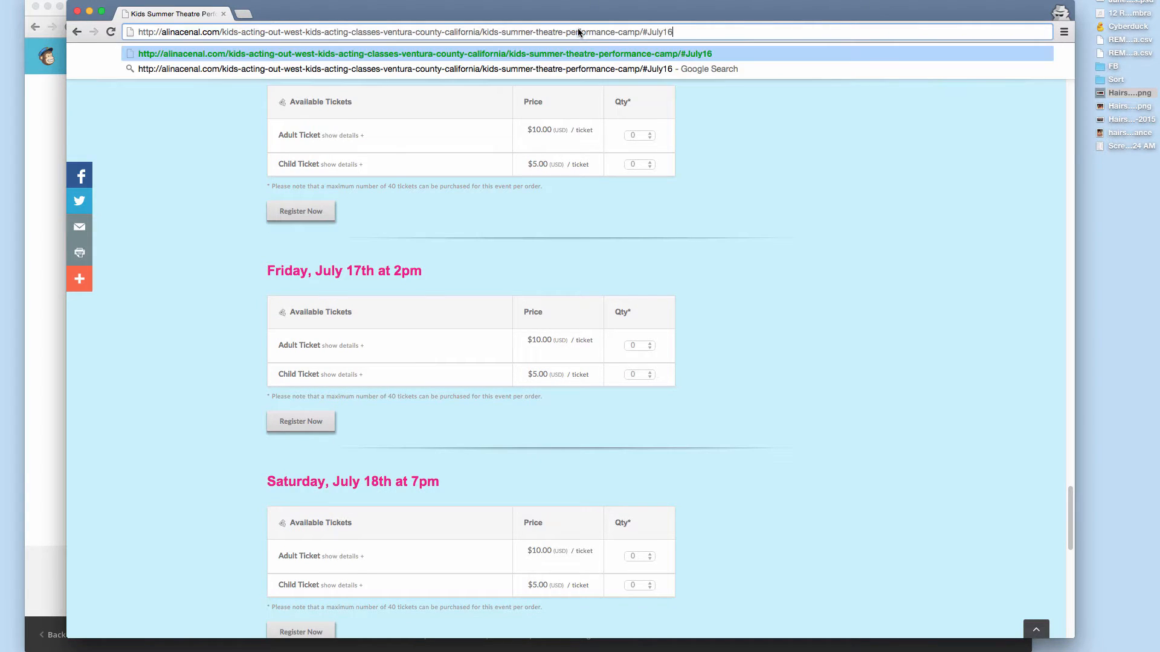
{"action": "key", "text": "Return"}
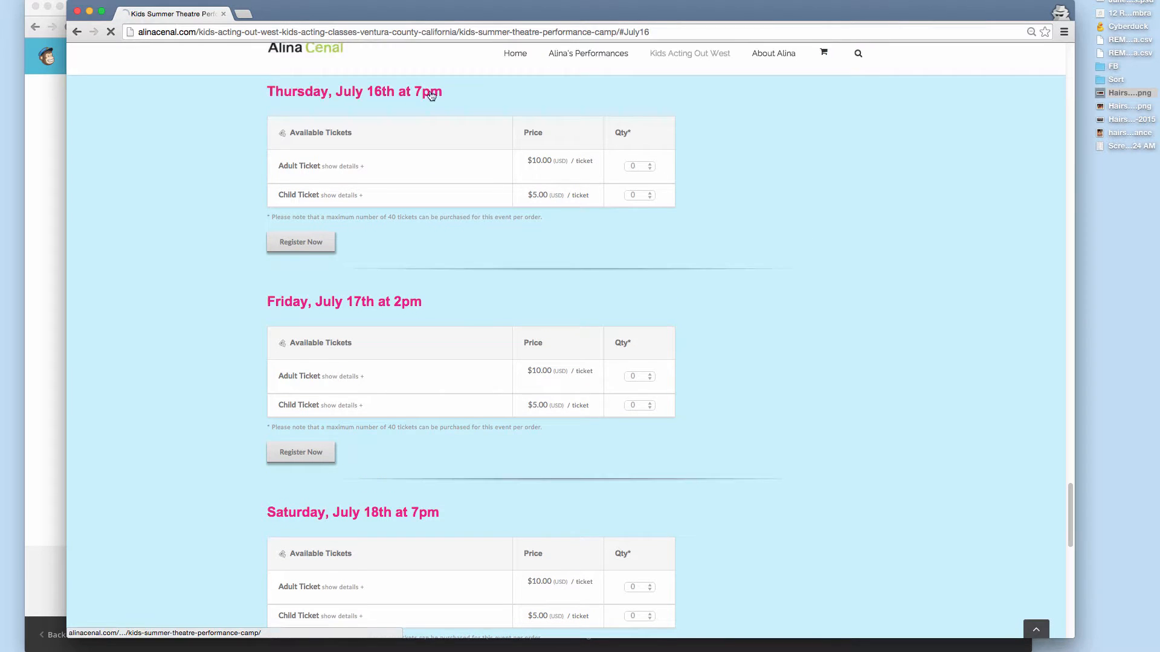
Step: Back in the campaign editor, link "CLICK HERE TO BUY TICKETS" on the July 16th line to the copied #July16 address
{"action": "left_click", "coordinate": [57, 128]}
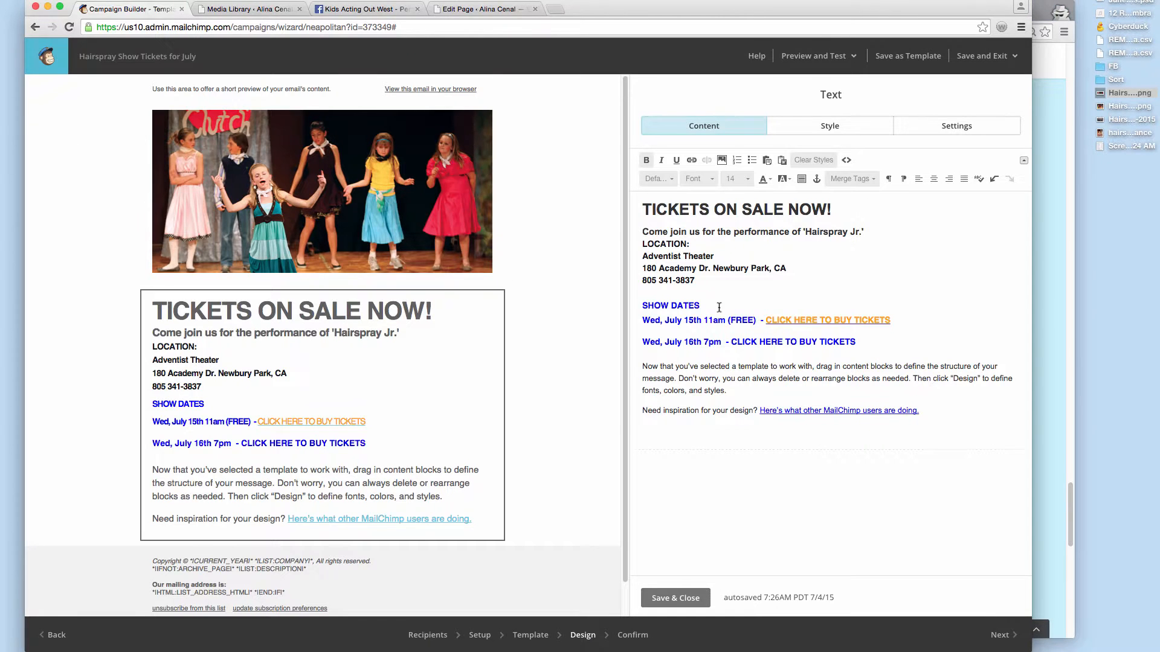
{"action": "left_click_drag", "start_coordinate": [858, 343], "coordinate": [728, 338]}
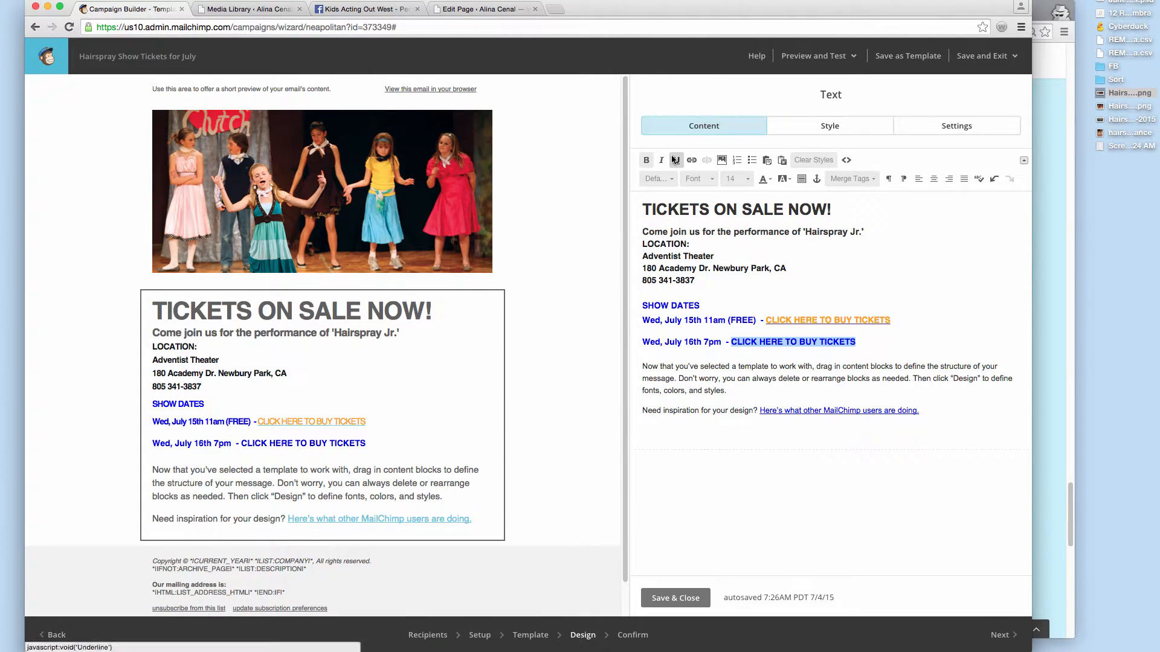
{"action": "left_click", "coordinate": [689, 162]}
{"action": "key", "text": "super+v"}
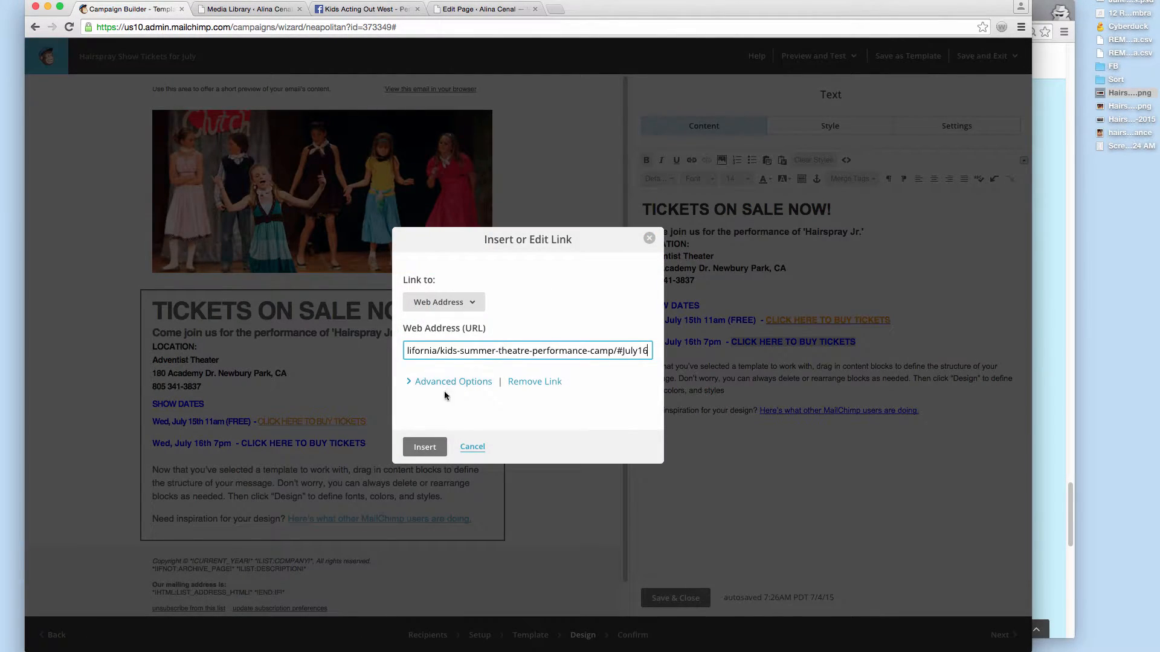
{"action": "left_click", "coordinate": [425, 447]}
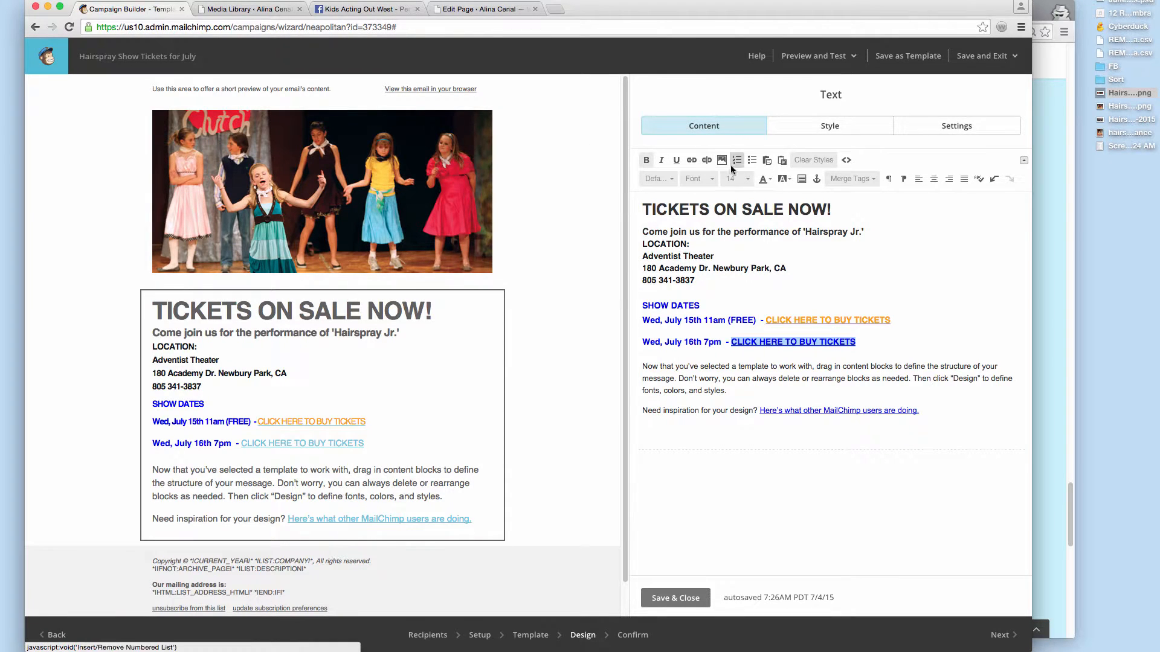
Step: Color the July 16th ticket link orange
{"action": "left_click", "coordinate": [769, 179]}
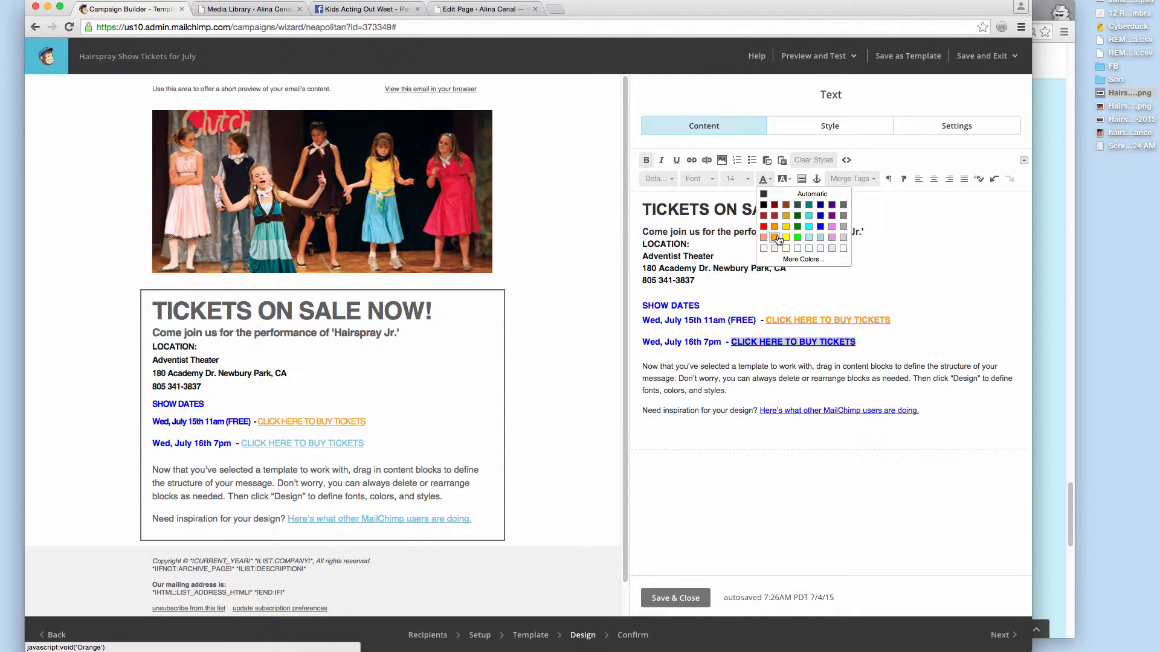
{"action": "left_click", "coordinate": [778, 240]}
{"action": "left_click", "coordinate": [809, 268]}
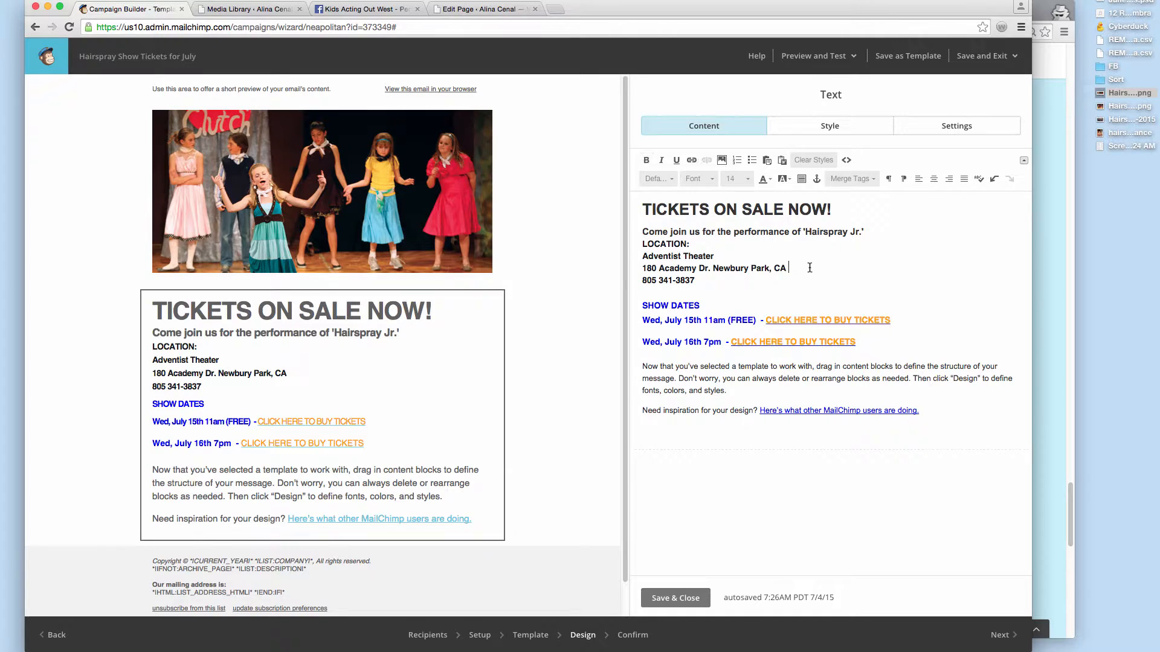
Step: Spell out the weekdays as Wednesday for July 15th and Thursday for July 16th
{"action": "double_click", "coordinate": [694, 343]}
{"action": "left_click", "coordinate": [660, 322]}
{"action": "type", "text": "nesday"}
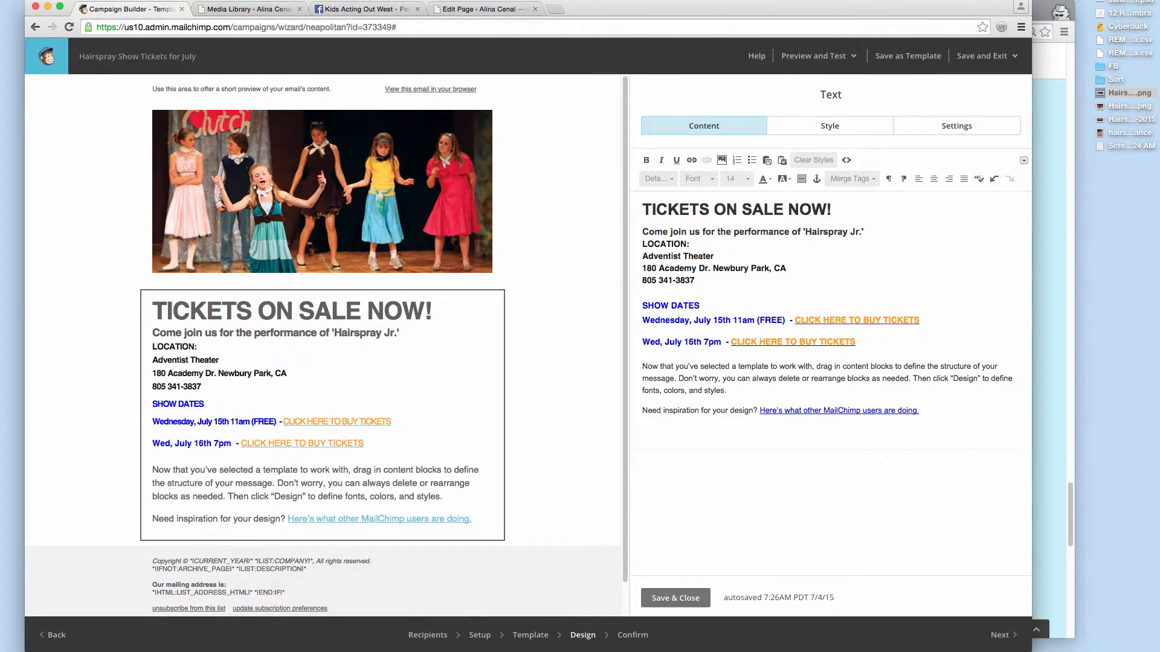
{"action": "double_click", "coordinate": [656, 342]}
{"action": "type", "text": "Thursday"}
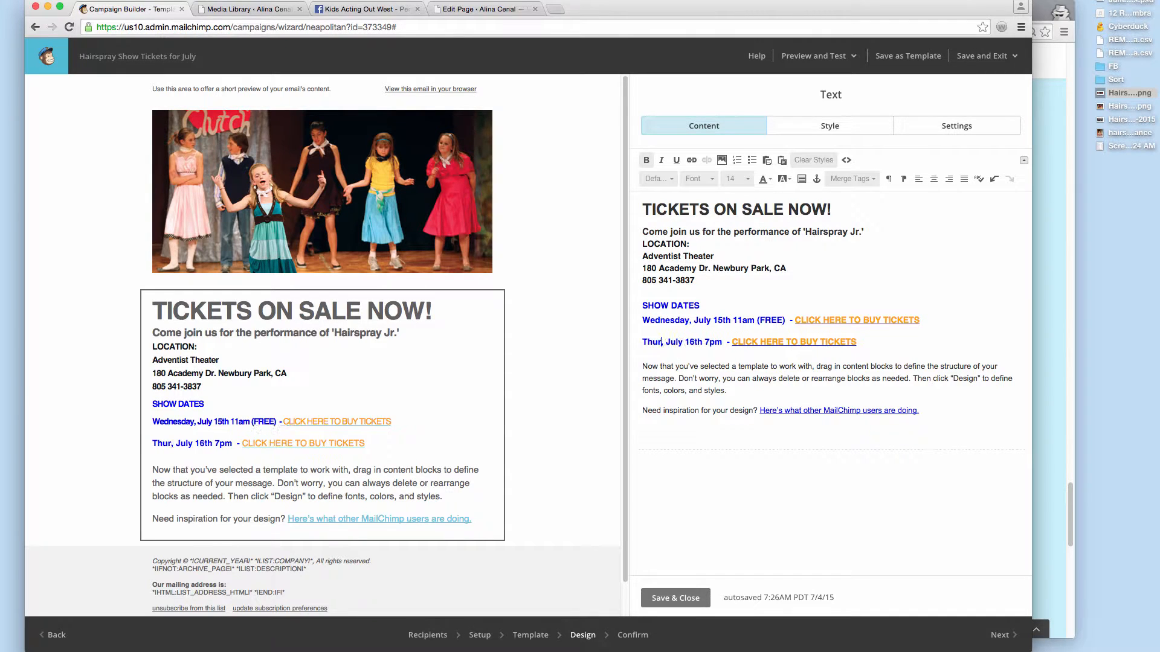
{"action": "left_click", "coordinate": [677, 349]}
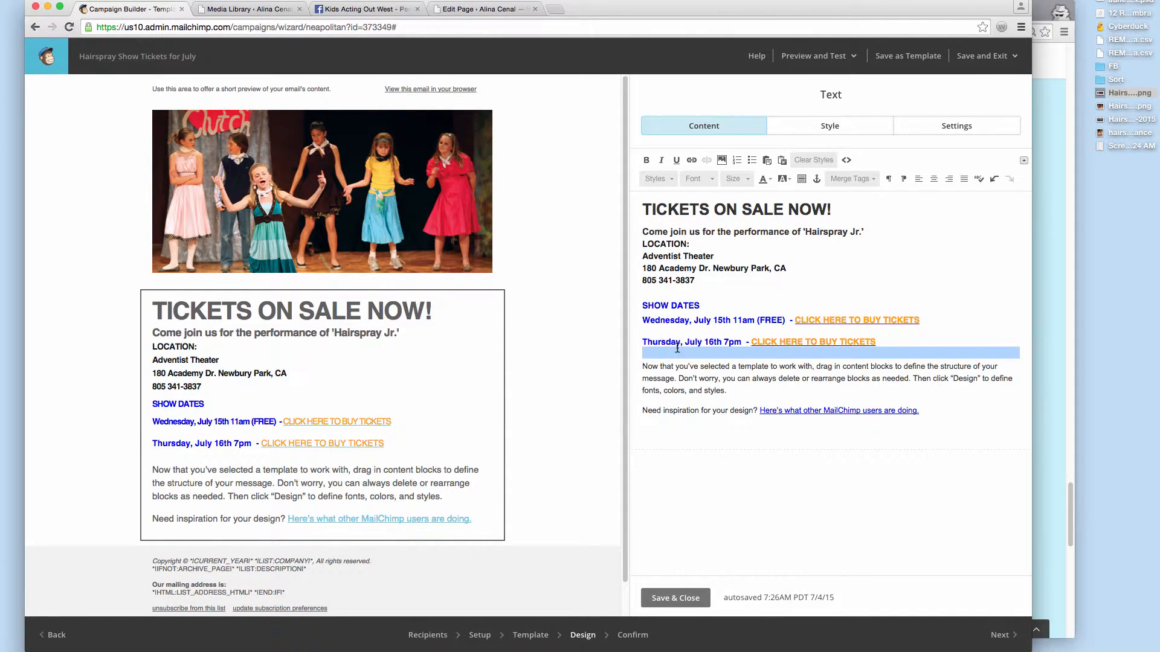
{"action": "left_click", "coordinate": [676, 343]}
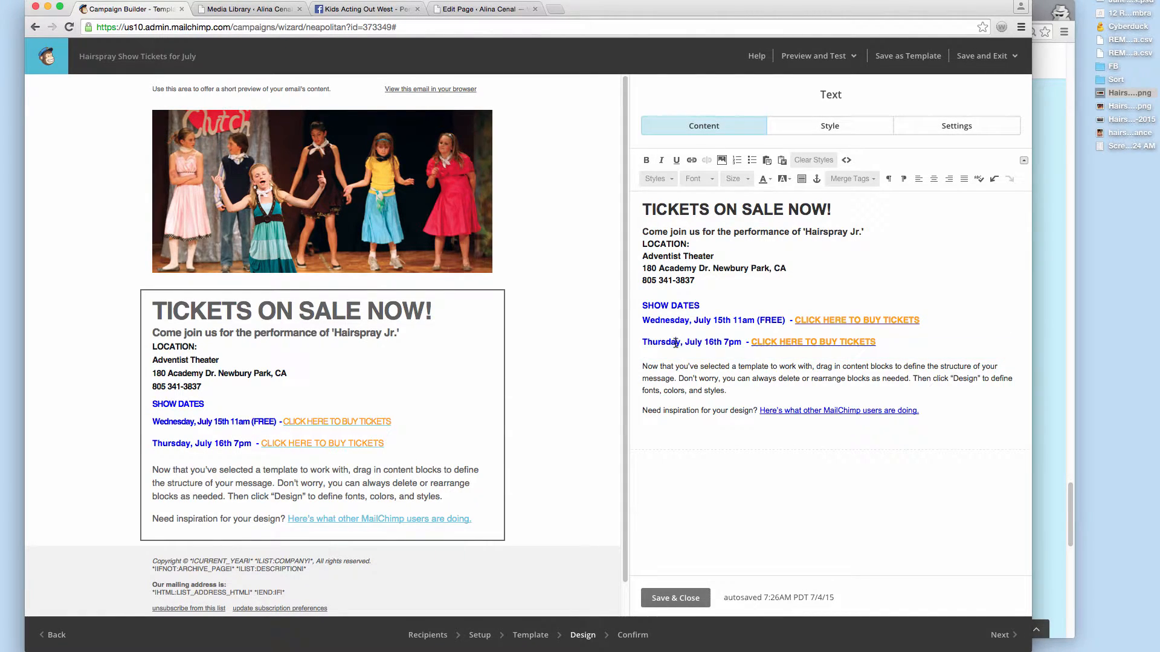
Step: Insert "at" before the show time on both the July 16th and July 15th lines
{"action": "left_click", "coordinate": [728, 339]}
{"action": "type", "text": "at"}
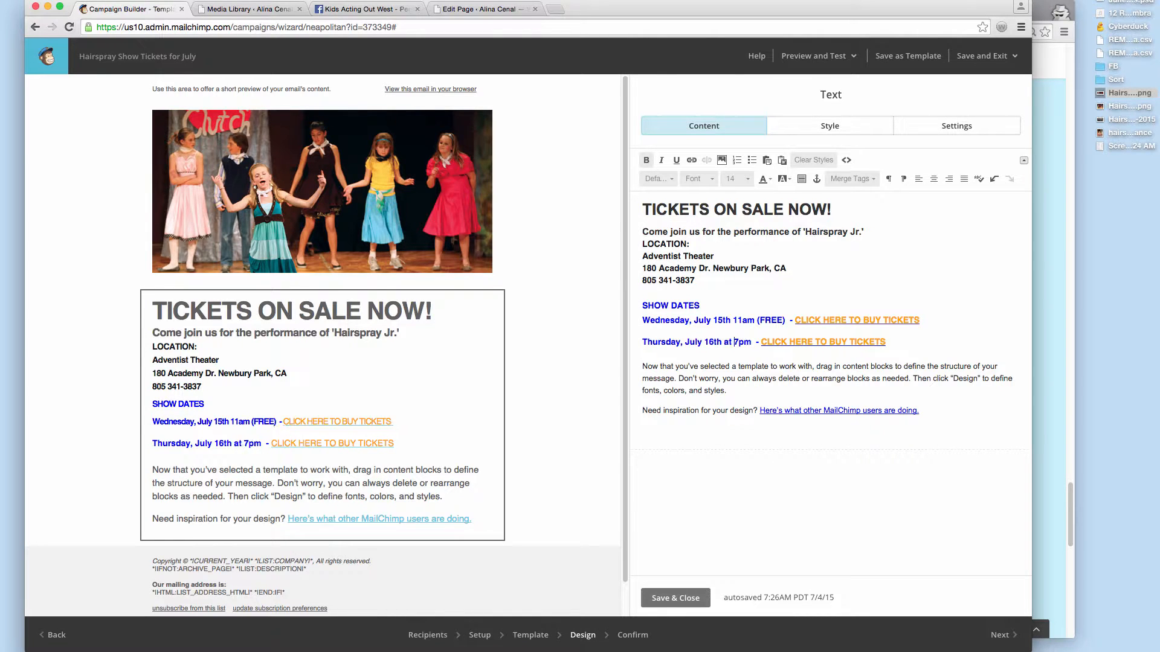
{"action": "left_click", "coordinate": [735, 320]}
{"action": "type", "text": "at"}
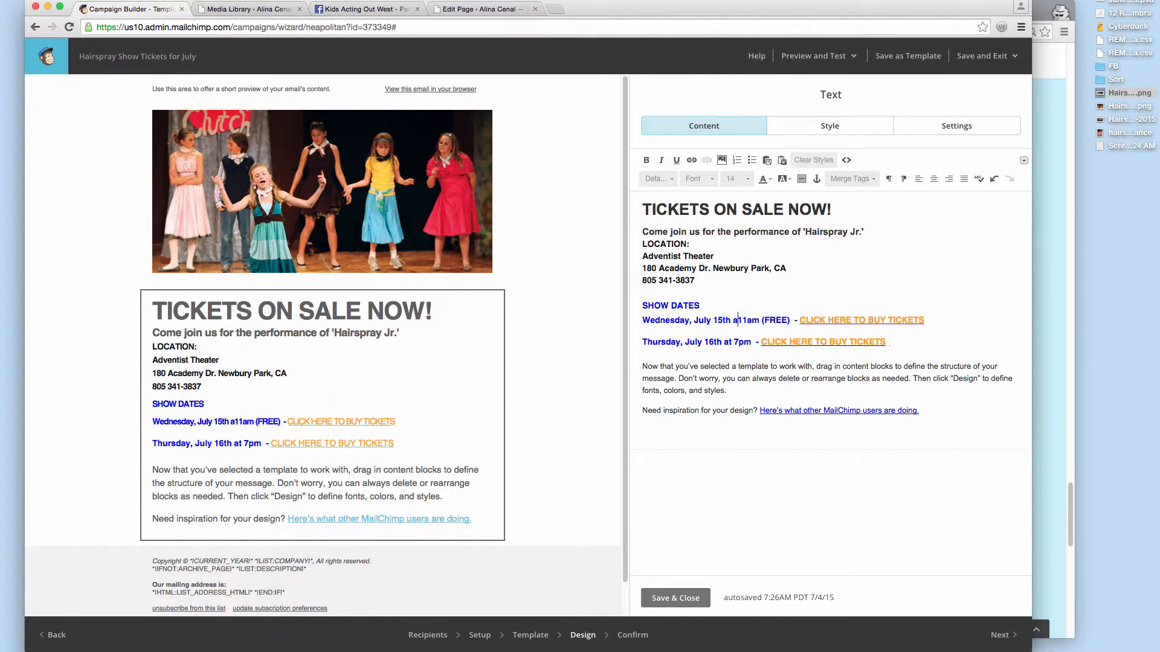
Step: Copy "Thursday, July 16th at 7pm" onto a new line below the Thursday show, followed by a line break
{"action": "left_click_drag", "start_coordinate": [701, 340], "coordinate": [637, 342]}
{"action": "key", "text": "super+c"}
{"action": "left_click", "coordinate": [643, 354]}
{"action": "key", "text": "Return"}
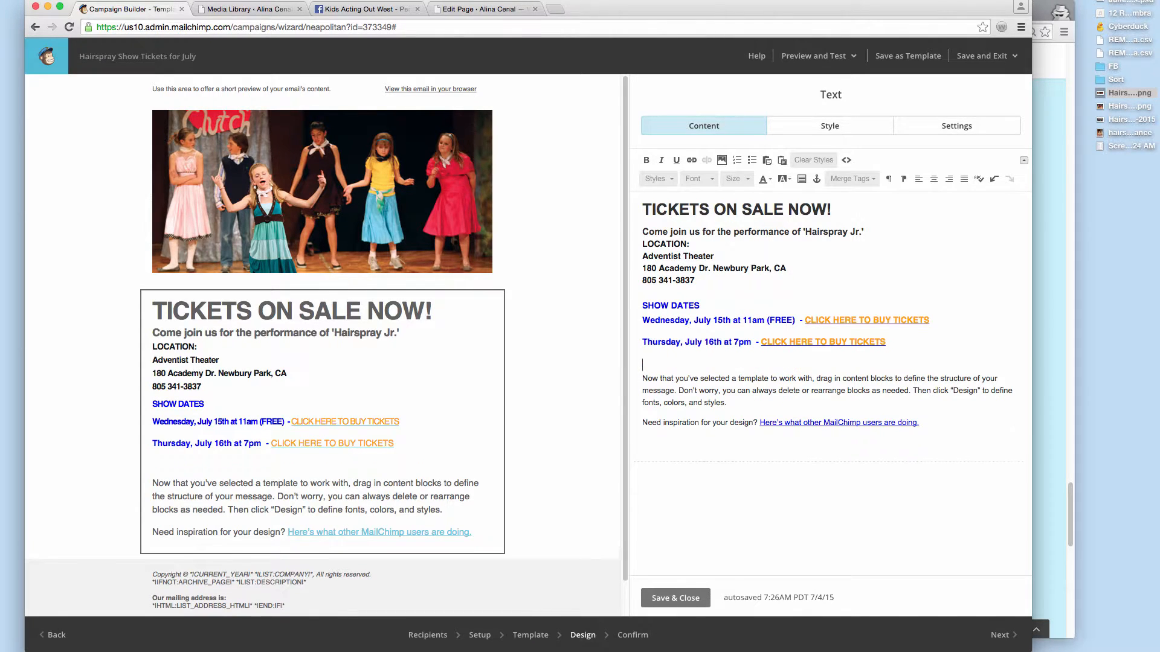
{"action": "key", "text": "super+v"}
{"action": "key", "text": "Return"}
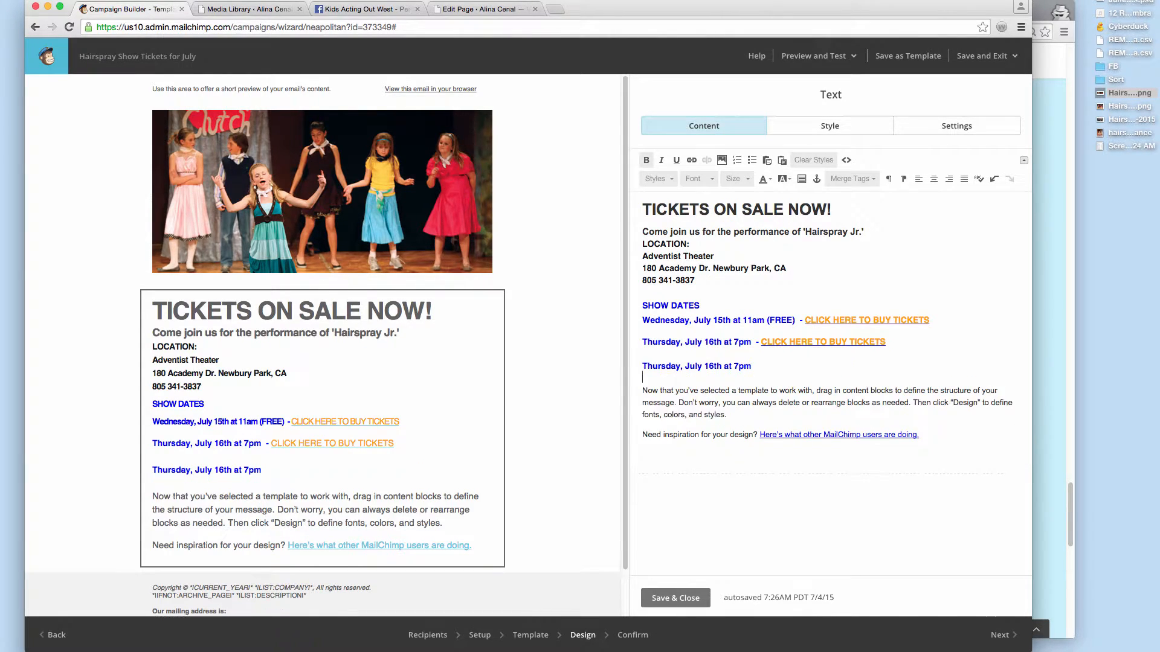
Step: Change the copied show line's day and date to Friday, July 17th
{"action": "double_click", "coordinate": [660, 366]}
{"action": "type", "text": "Friday"}
{"action": "left_click_drag", "start_coordinate": [695, 366], "coordinate": [701, 368]}
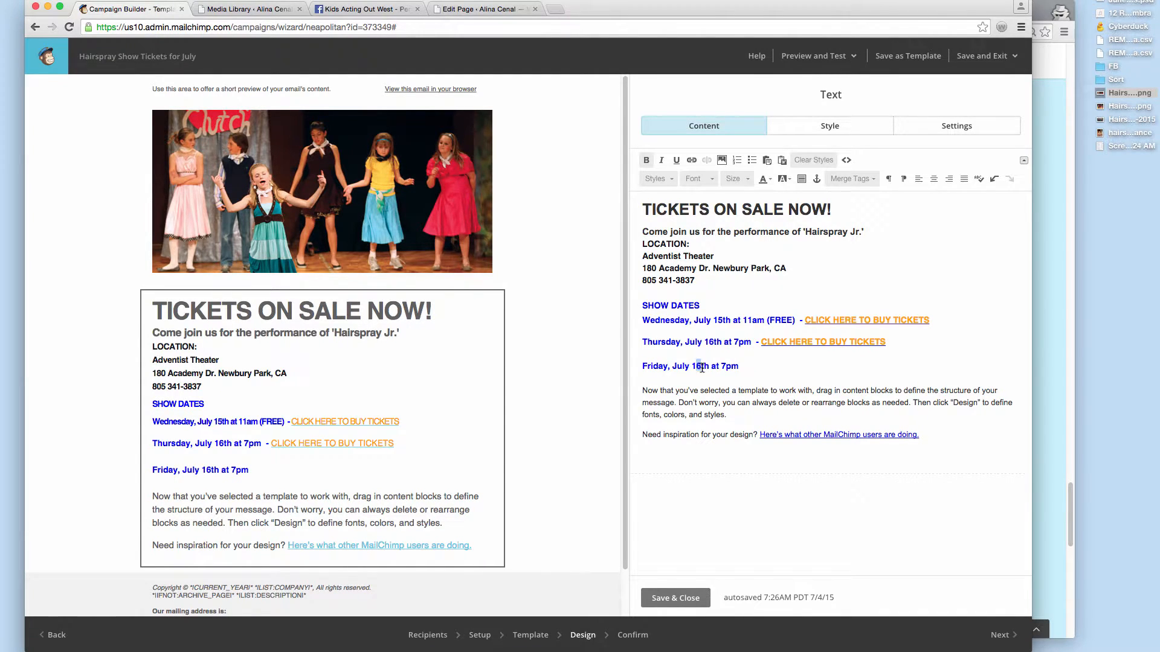
{"action": "type", "text": "7"}
Step: In the ticket page window, load the address with the #July17 anchor, check where it lands and select the anchor text
{"action": "left_click", "coordinate": [1056, 111]}
{"action": "left_click_drag", "start_coordinate": [641, 32], "coordinate": [650, 34]}
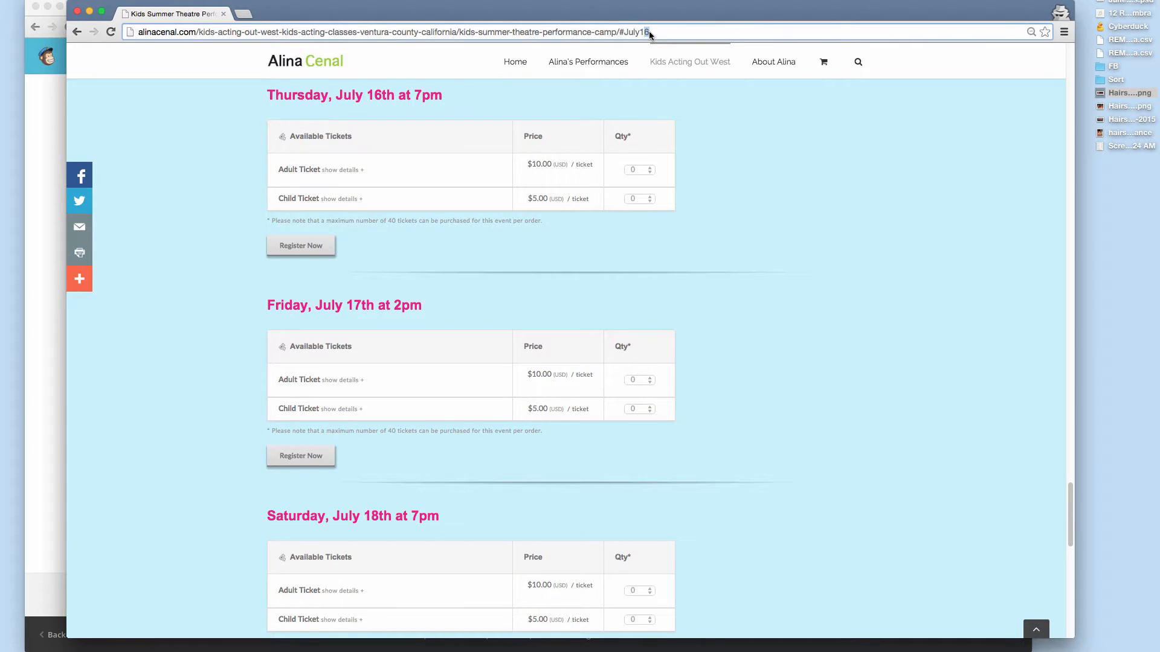
{"action": "type", "text": "17"}
{"action": "key", "text": "Return"}
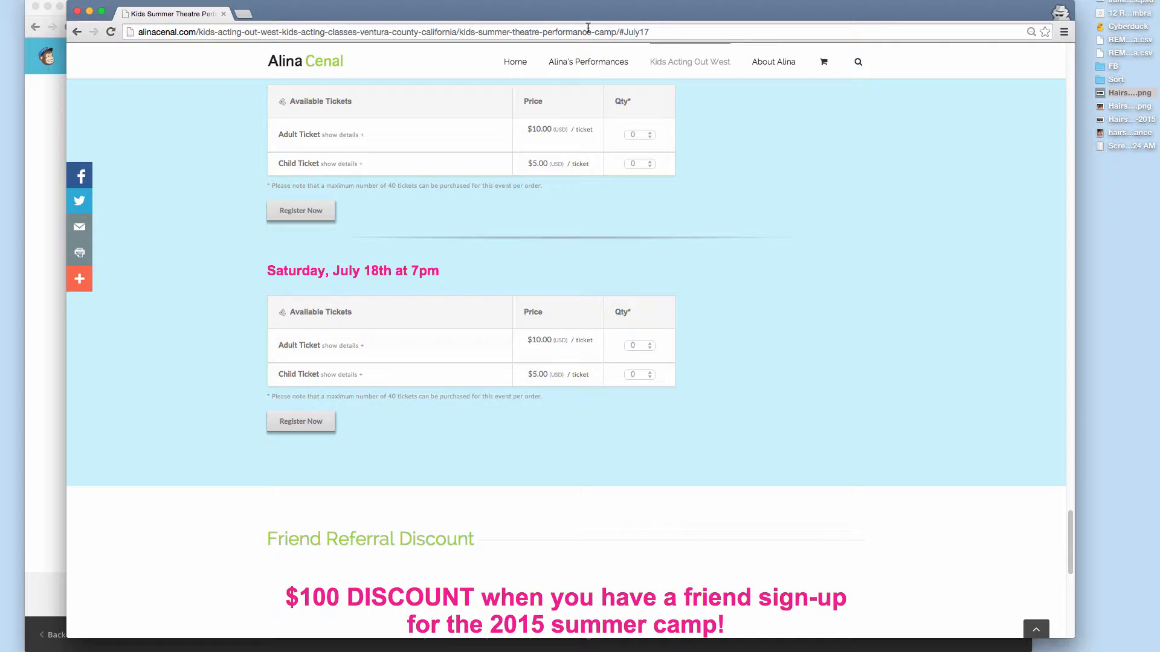
{"action": "scroll", "coordinate": [604, 76], "scroll_direction": "up", "scroll_amount": 3}
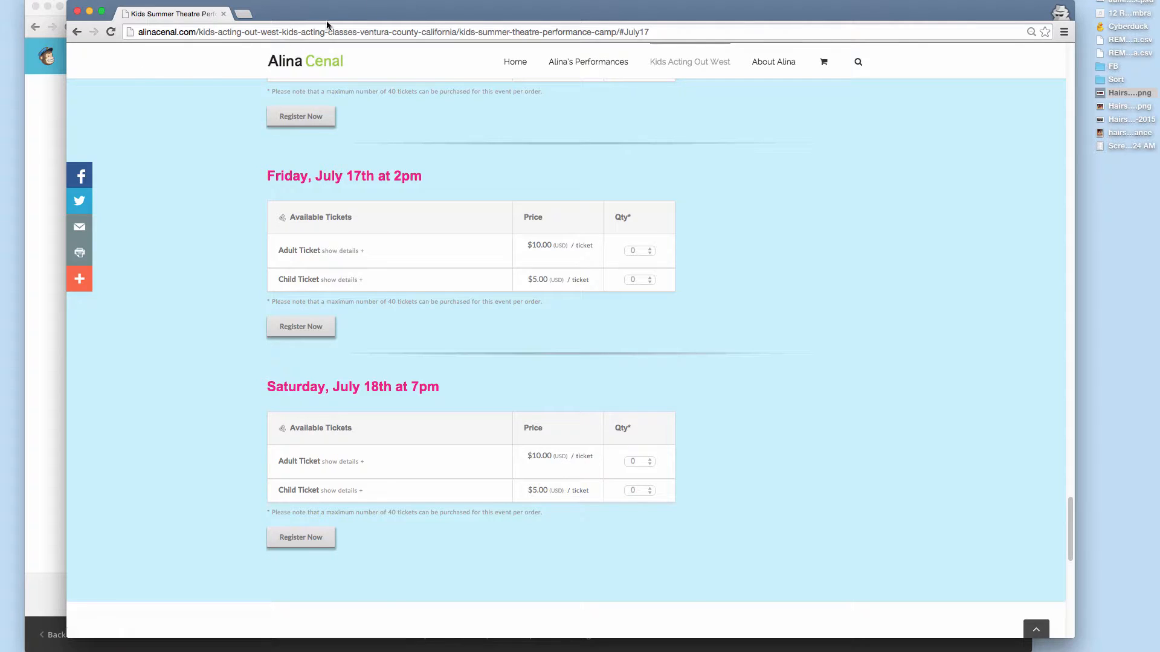
{"action": "left_click", "coordinate": [442, 33]}
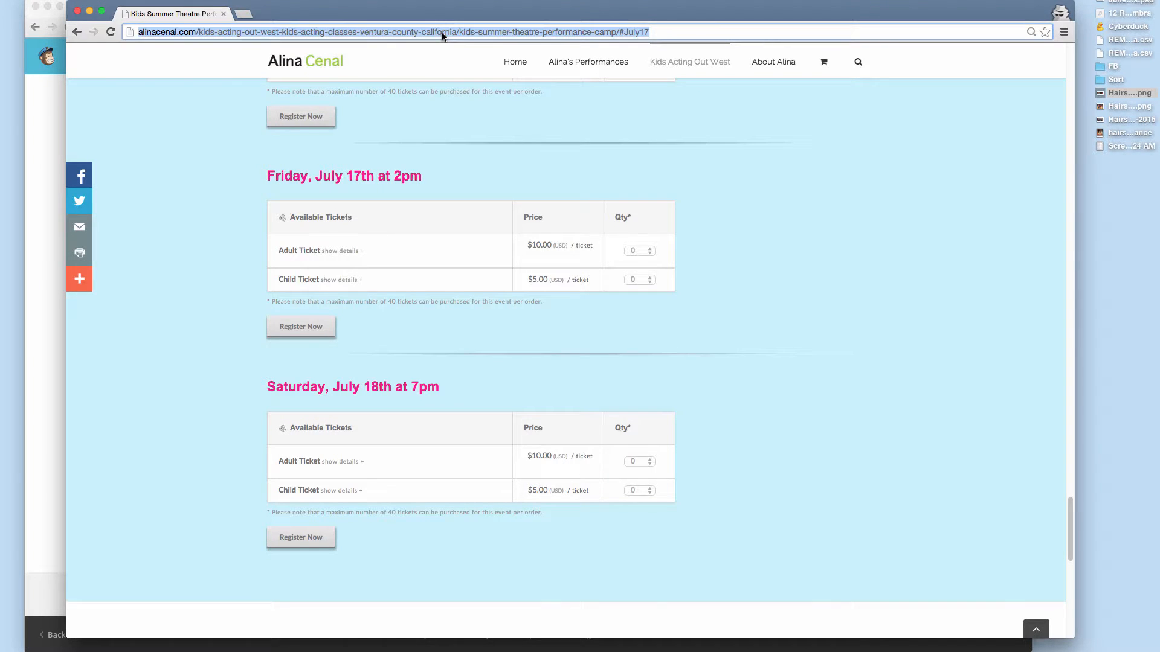
{"action": "key", "text": "Return"}
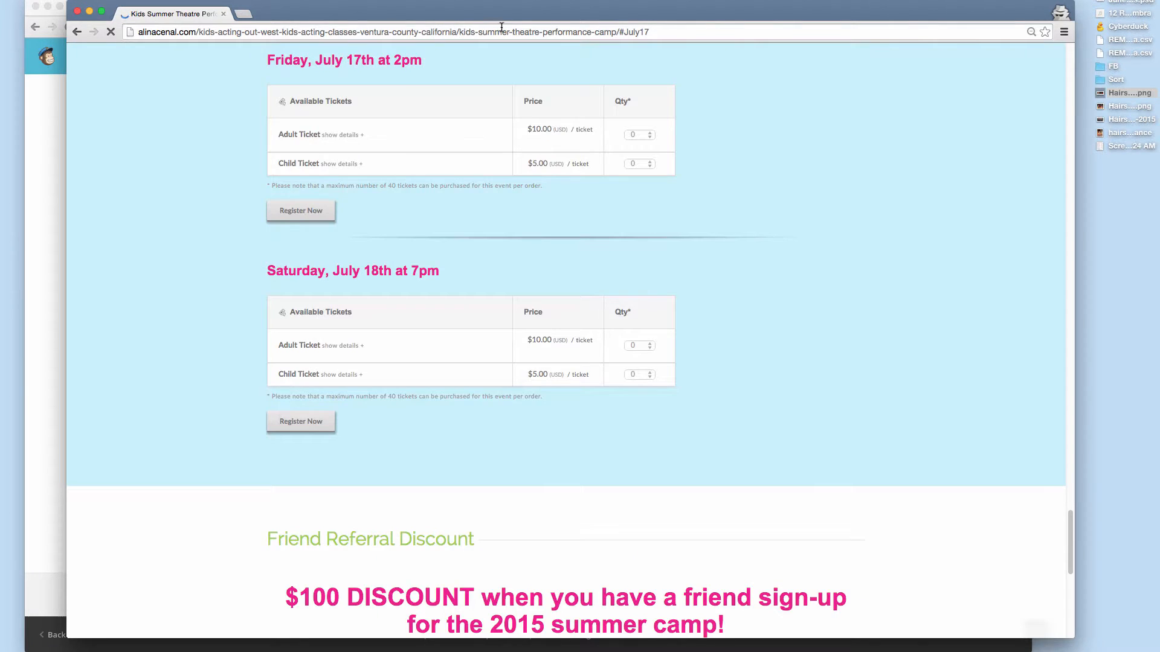
{"action": "left_click", "coordinate": [619, 31]}
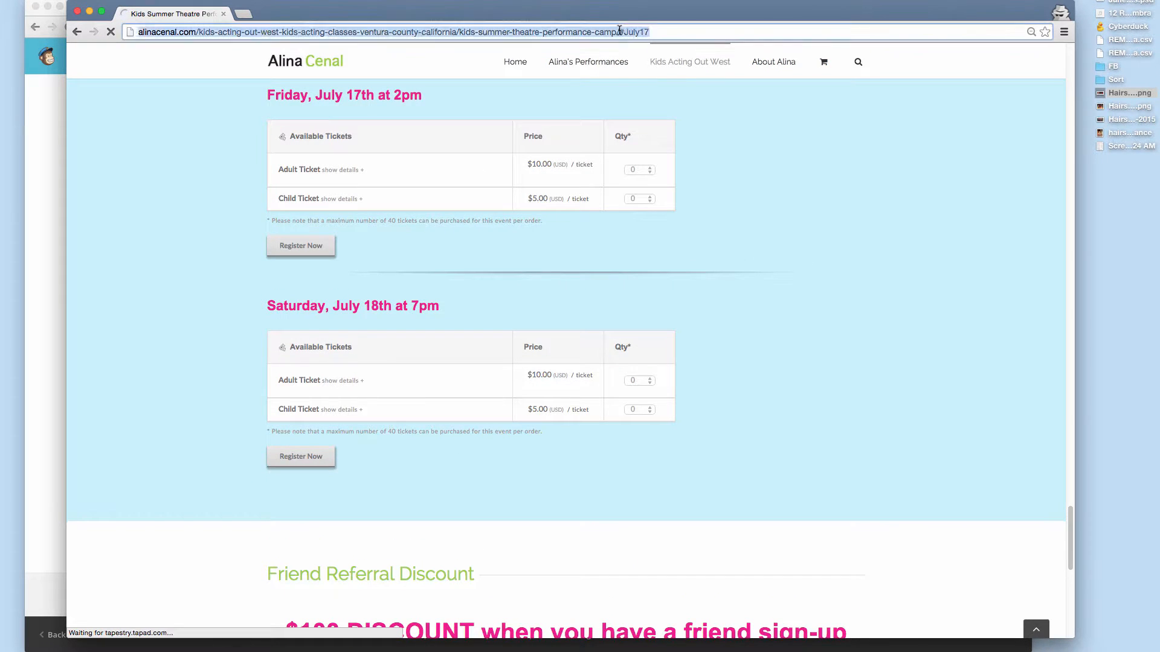
{"action": "left_click_drag", "start_coordinate": [619, 32], "coordinate": [650, 32]}
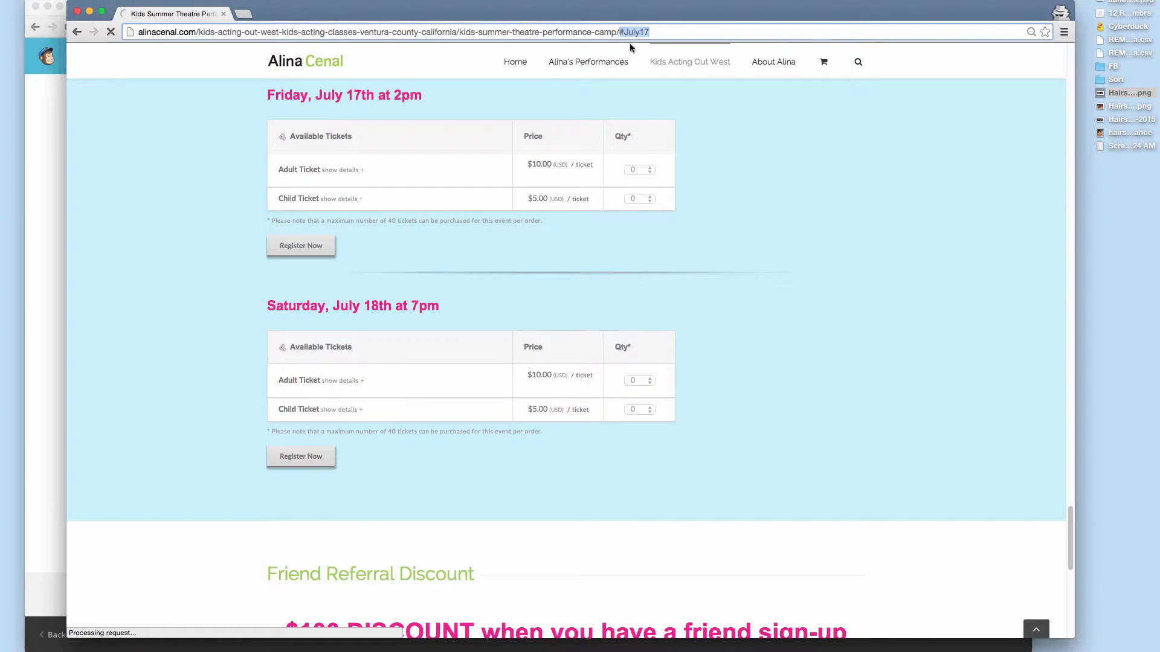
Step: Back in the campaign editor, set the Friday show time to 2pm, append "- CLICK HERE TO BUY TICKETS" and start a new line below
{"action": "left_click", "coordinate": [431, 27]}
{"action": "left_click", "coordinate": [45, 124]}
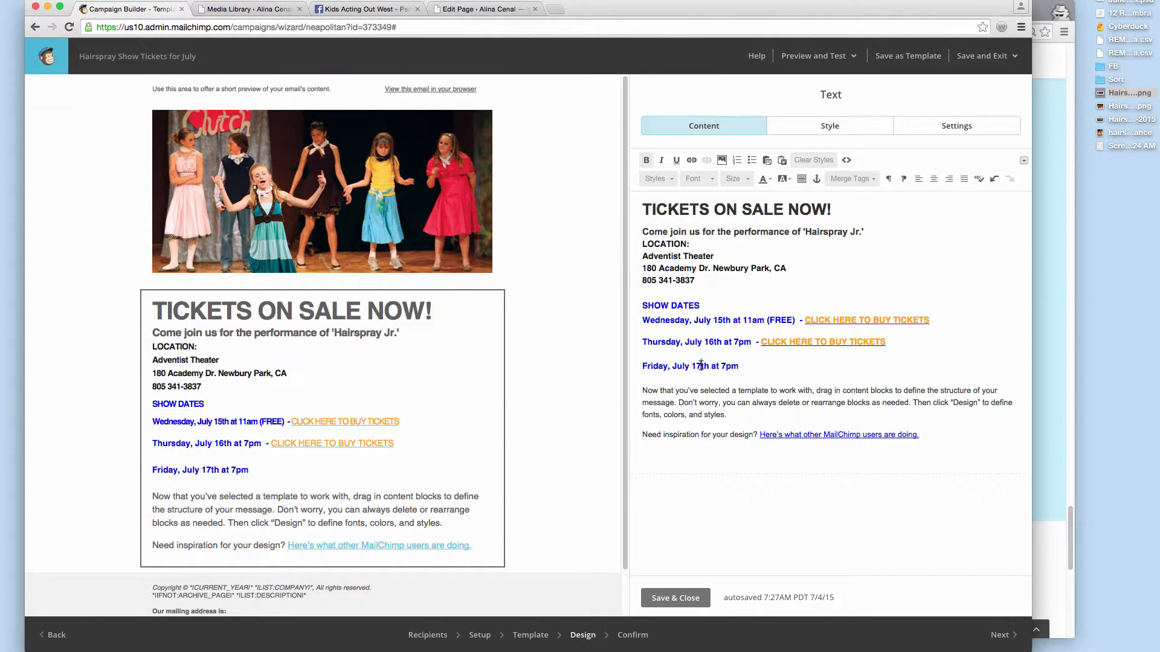
{"action": "left_click_drag", "start_coordinate": [720, 366], "coordinate": [727, 366]}
{"action": "type", "text": "2pm - CLICK HERE TO B"}
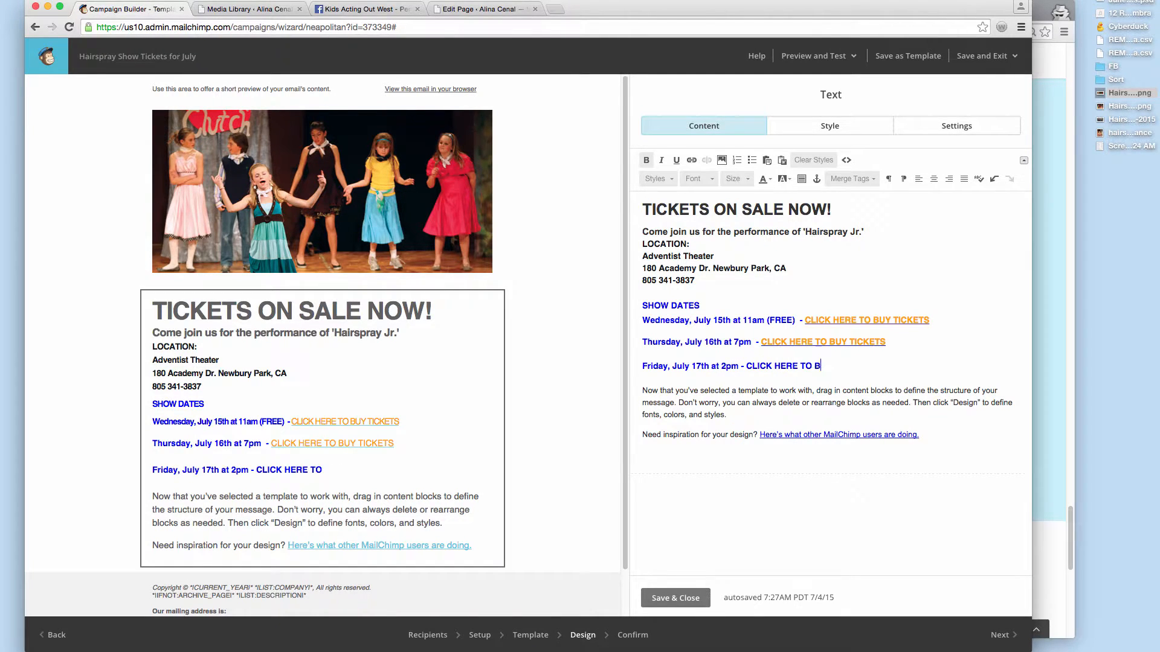
{"action": "type", "text": "UY TICKETS"}
{"action": "key", "text": "Return"}
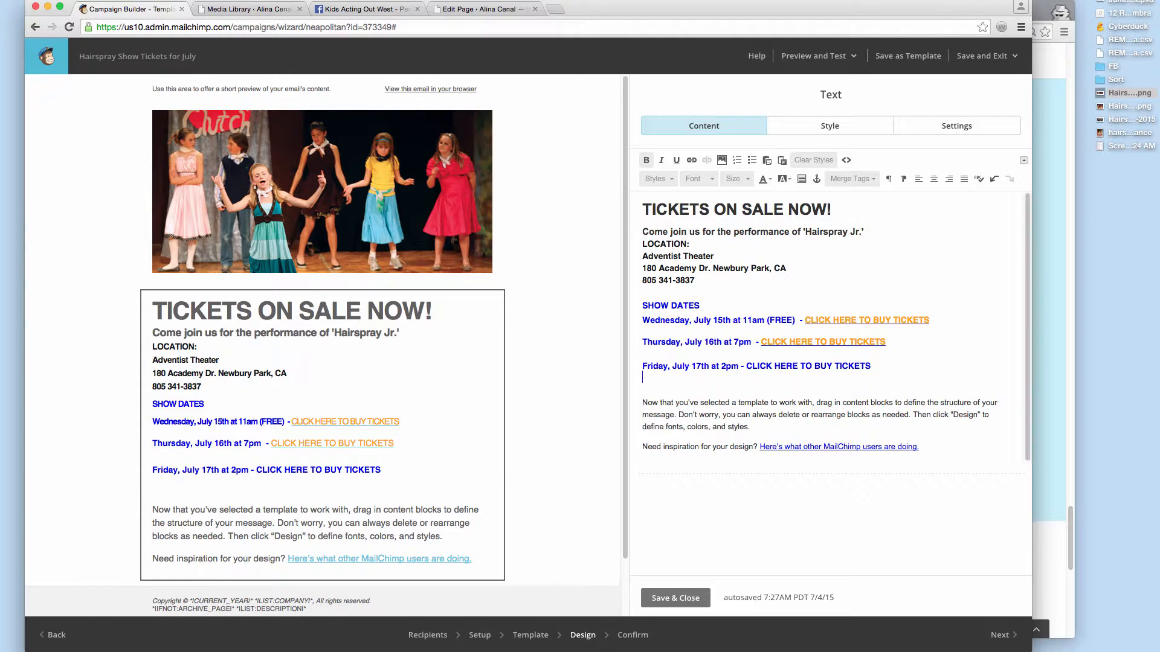
{"action": "key", "text": "Return"}
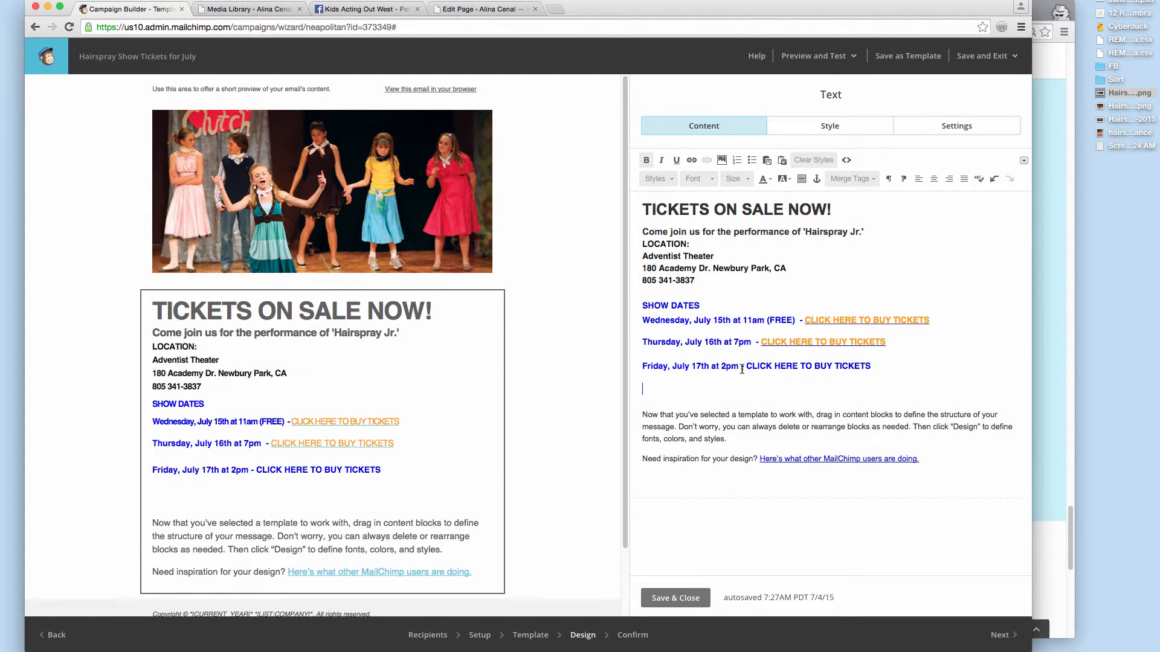
Step: Link the Friday line's "CLICK HERE TO BUY TICKETS" to the ticket page address ending in #July17 and color it orange
{"action": "left_click_drag", "start_coordinate": [749, 366], "coordinate": [874, 366]}
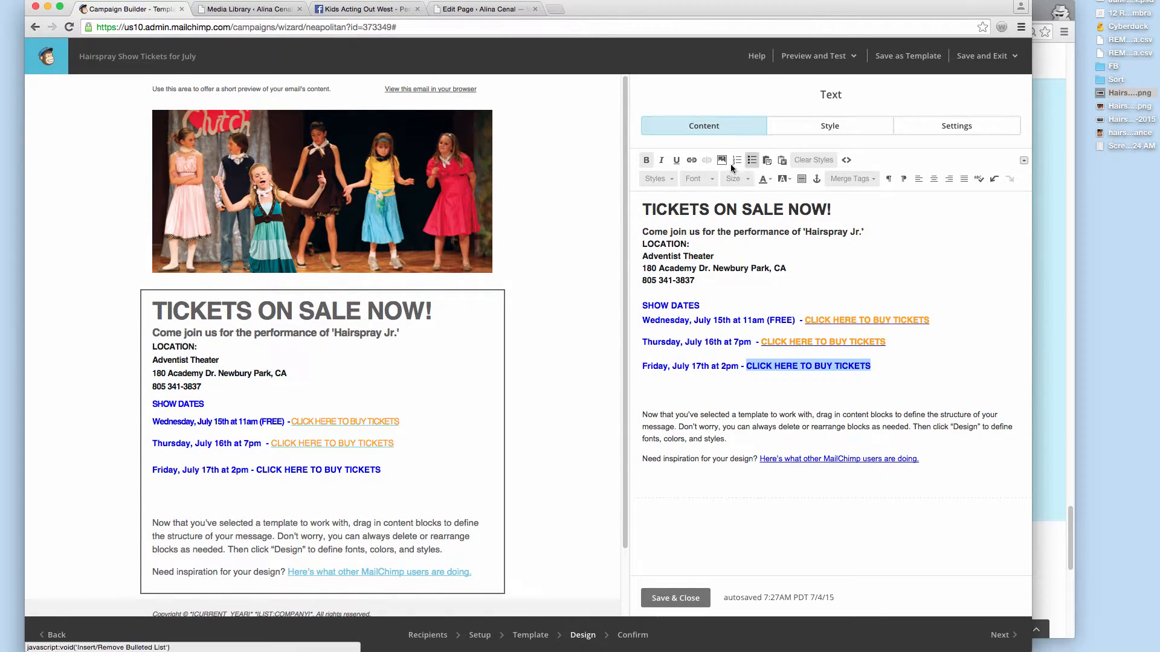
{"action": "left_click", "coordinate": [693, 160]}
{"action": "key", "text": "ctrl+v"}
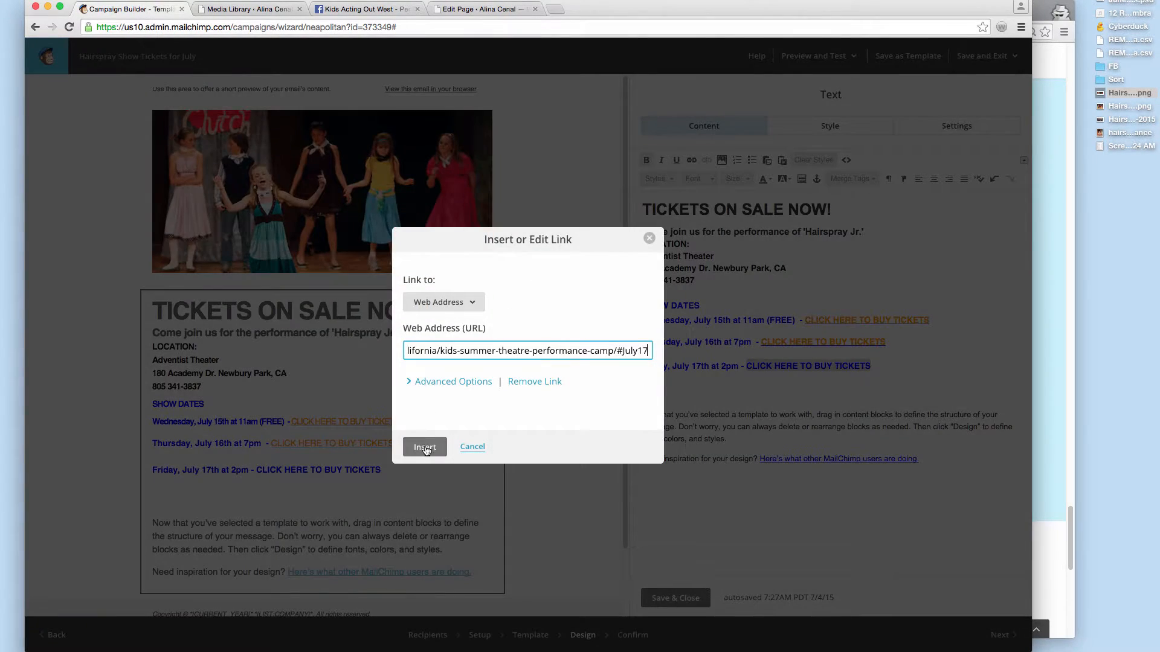
{"action": "left_click", "coordinate": [426, 449]}
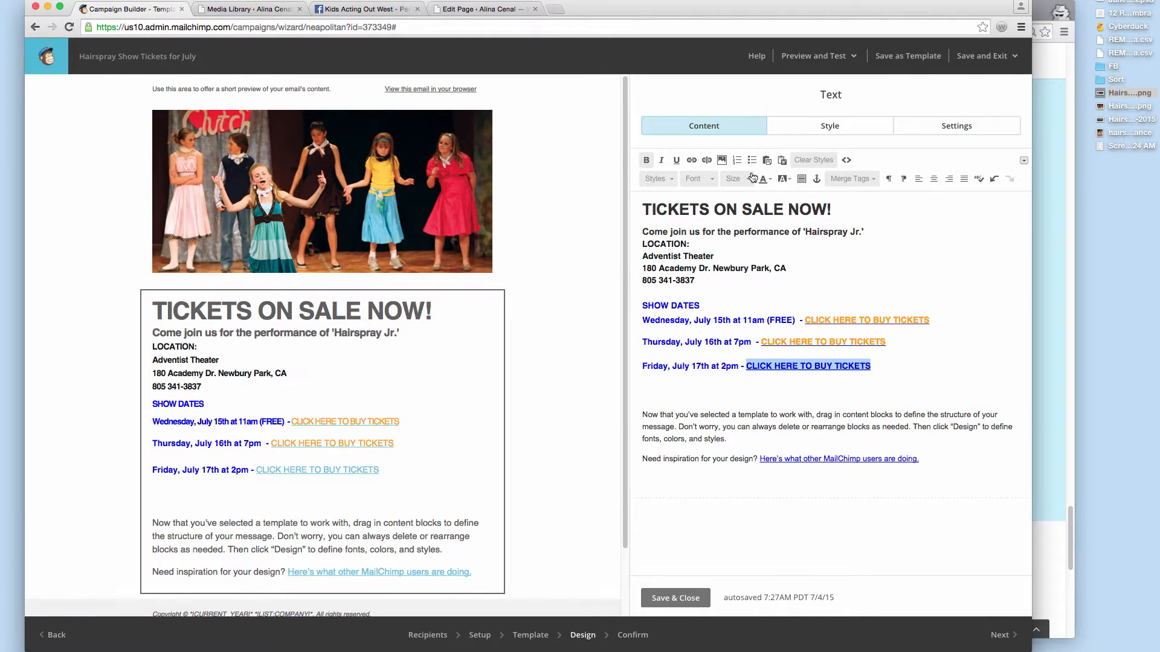
{"action": "left_click", "coordinate": [770, 178]}
{"action": "left_click", "coordinate": [776, 229]}
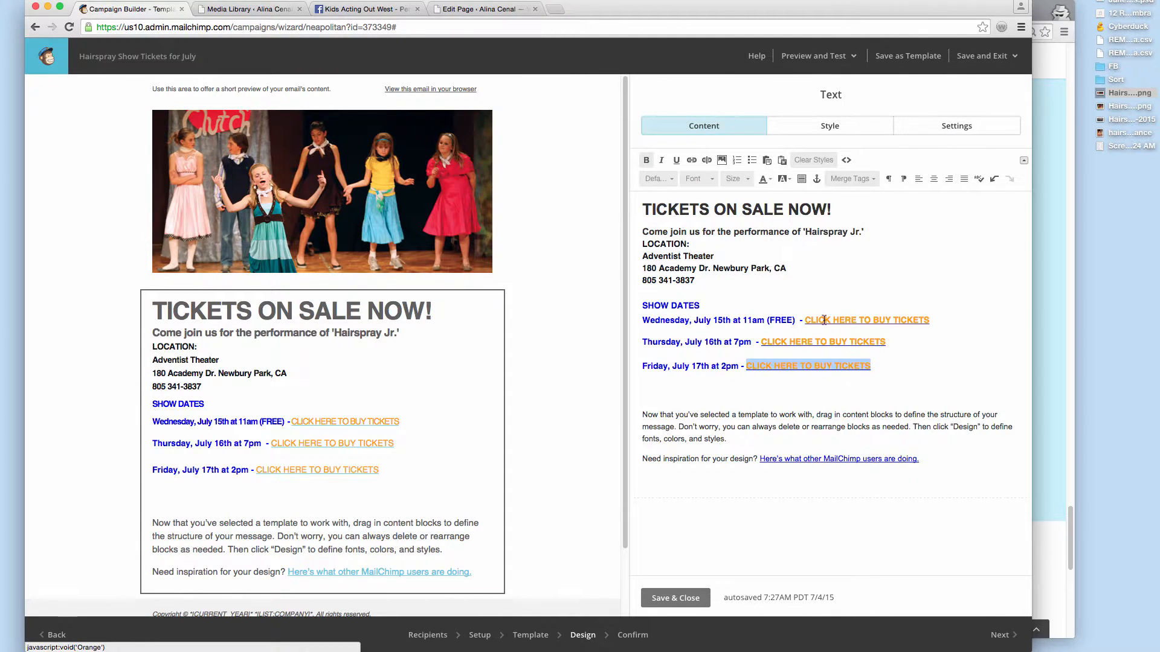
Step: Copy "Friday, July 17th at 2pm" onto the empty line below the Friday show
{"action": "left_click", "coordinate": [699, 386]}
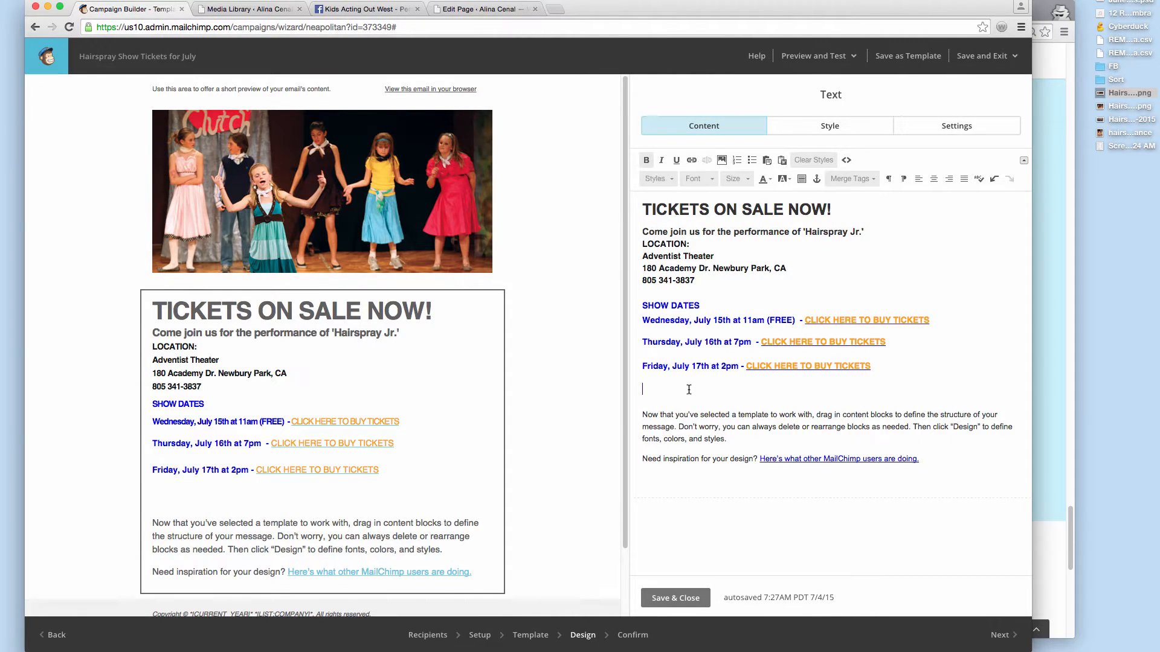
{"action": "triple_click", "coordinate": [667, 364]}
{"action": "left_click", "coordinate": [664, 364]}
{"action": "left_click", "coordinate": [649, 391]}
{"action": "type", "text": "day,"}
{"action": "left_click_drag", "start_coordinate": [642, 366], "coordinate": [738, 368]}
{"action": "key", "text": "ctrl+c"}
{"action": "triple_click", "coordinate": [650, 391]}
{"action": "key", "text": "ctrl+v"}
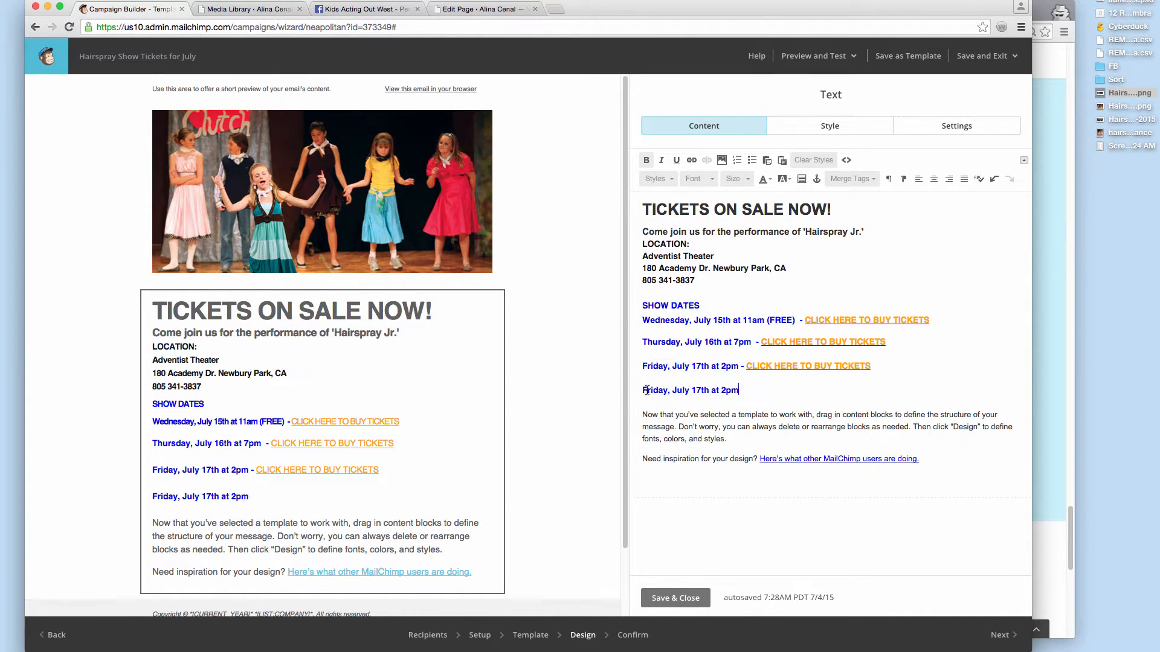
Step: Change the copied show line's day and date to Saturday, July 18th
{"action": "double_click", "coordinate": [646, 390]}
{"action": "type", "text": "Saturday"}
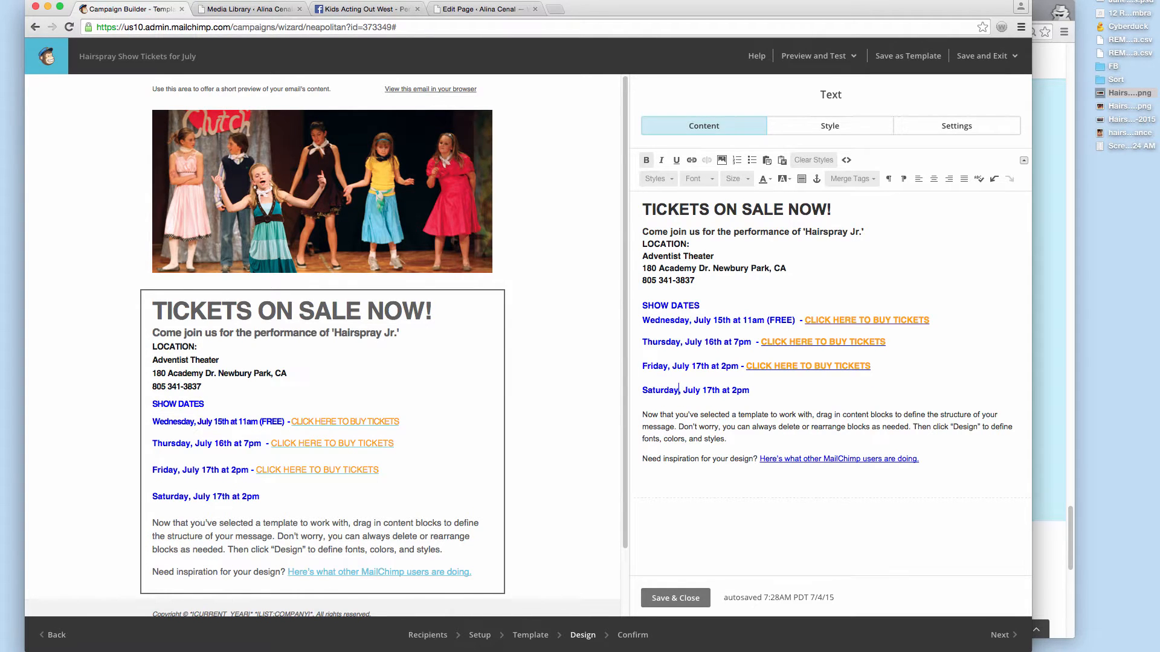
{"action": "left_click", "coordinate": [711, 390]}
{"action": "key", "text": "BackSpace"}
{"action": "type", "text": "8"}
Step: Set the Saturday show time to 7pm and append "- CLICK HERE TO BUY TICKETS" to the line
{"action": "left_click", "coordinate": [354, 10]}
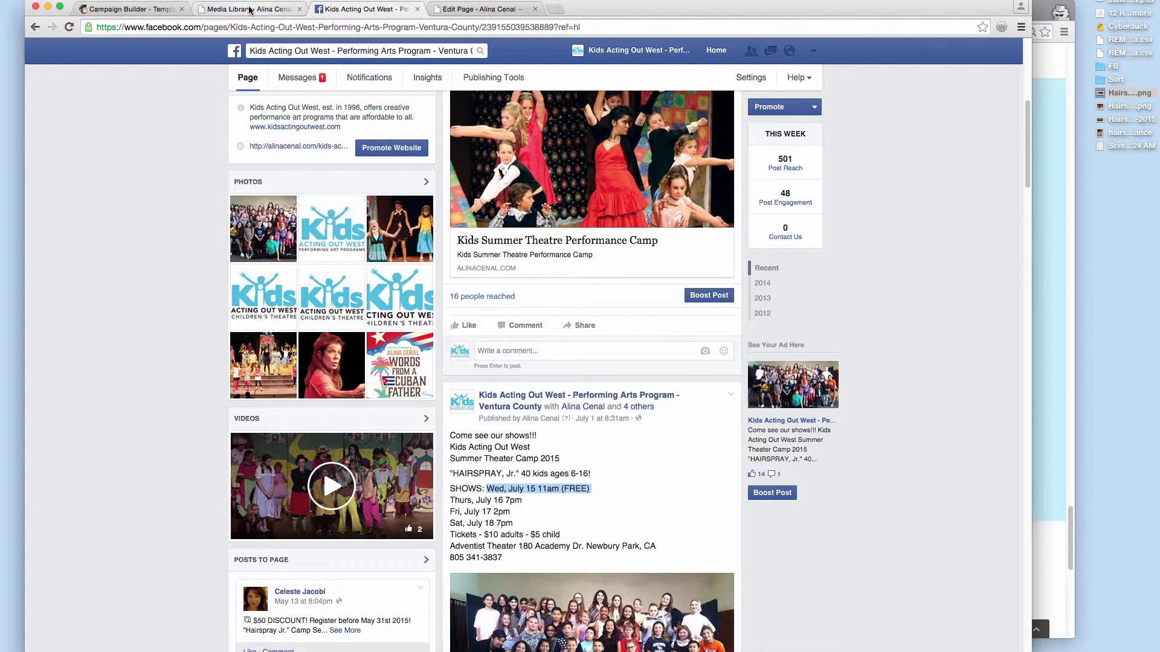
{"action": "left_click", "coordinate": [461, 9]}
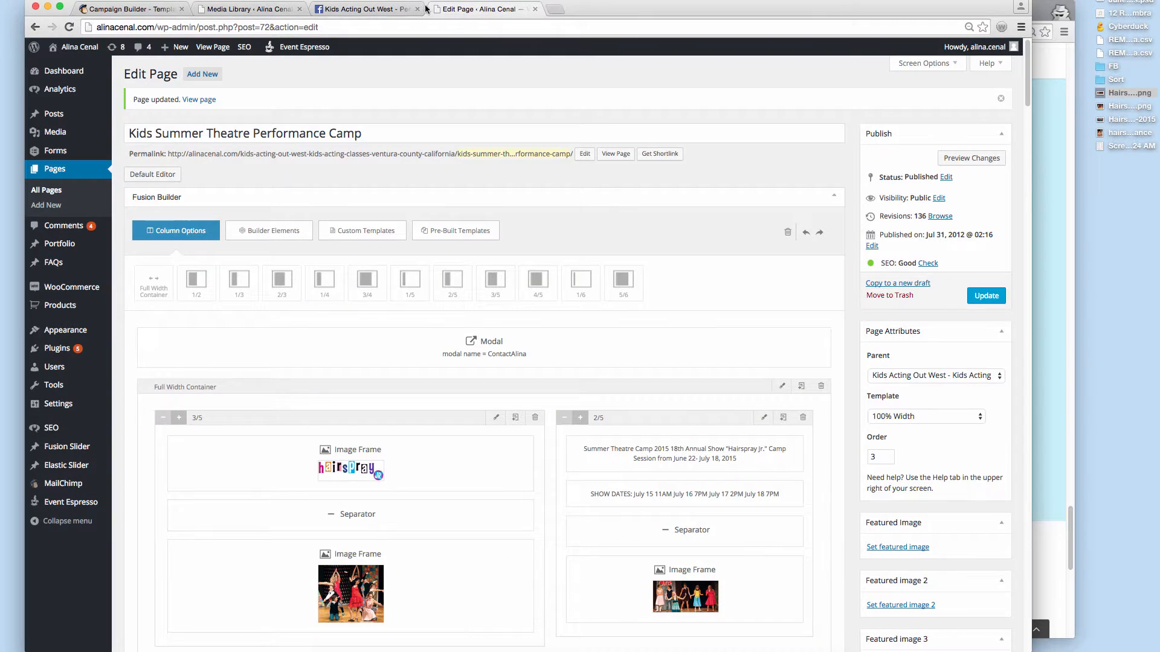
{"action": "left_click", "coordinate": [172, 9]}
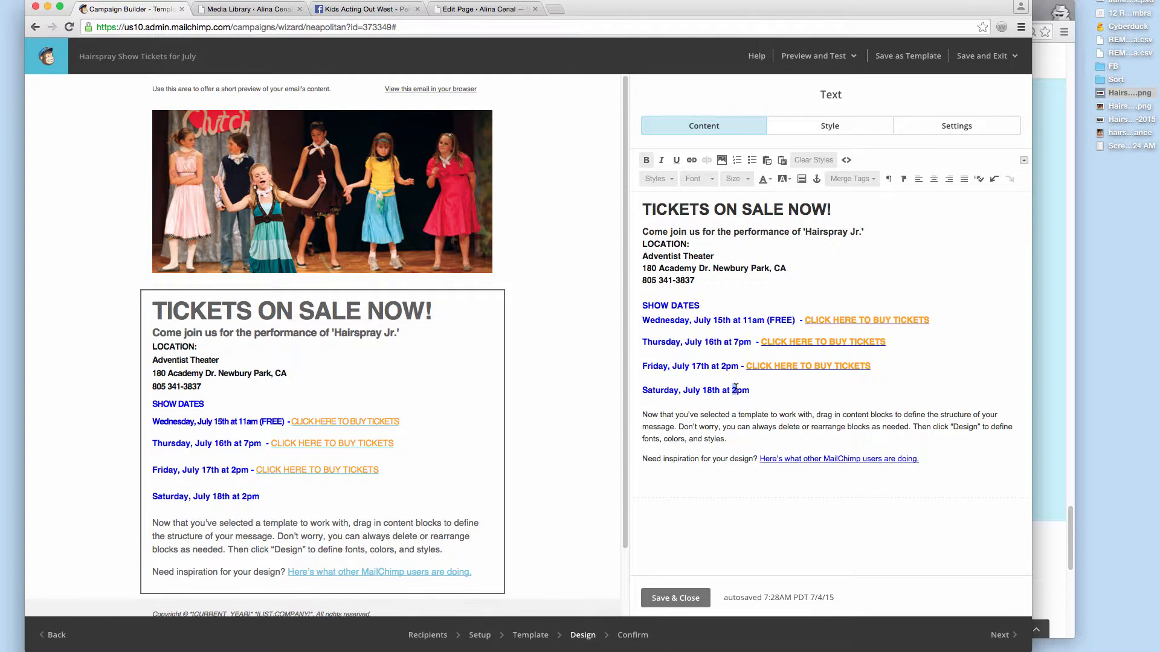
{"action": "double_click", "coordinate": [737, 390]}
{"action": "type", "text": "7pm -"}
{"action": "type", "text": "CLICK HERE TO BUY "}
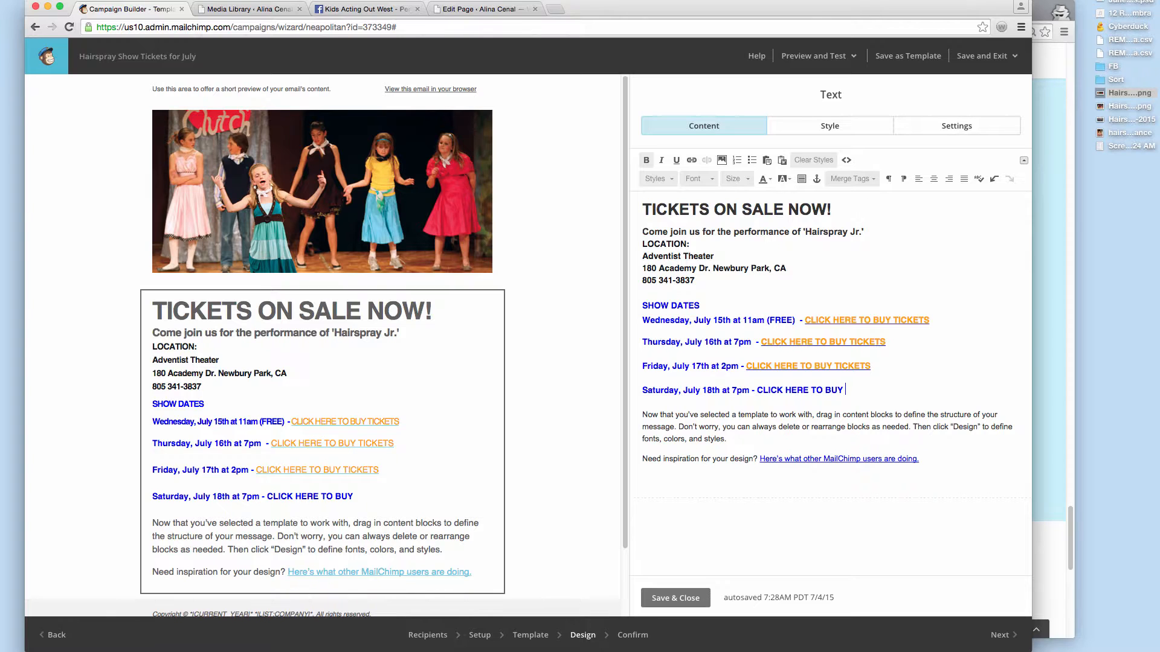
{"action": "type", "text": "TICKETS"}
Step: In the ticket page window, load the address with the #July18 anchor, then move the window aside
{"action": "left_click", "coordinate": [492, 11]}
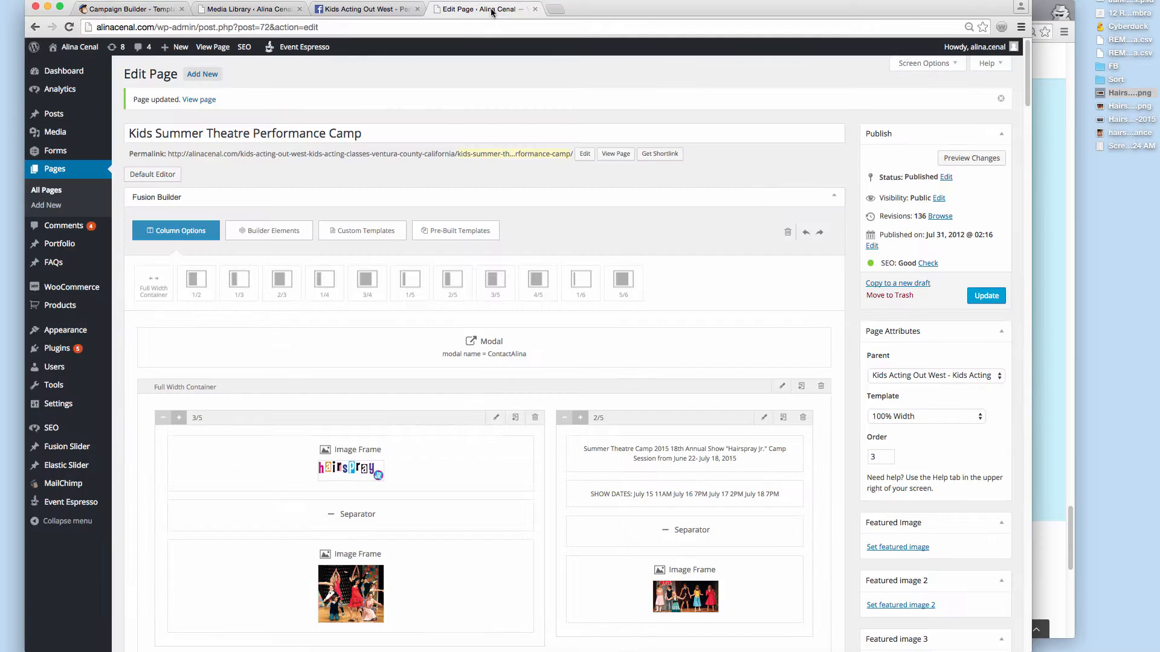
{"action": "left_click", "coordinate": [1040, 97]}
{"action": "left_click", "coordinate": [658, 33]}
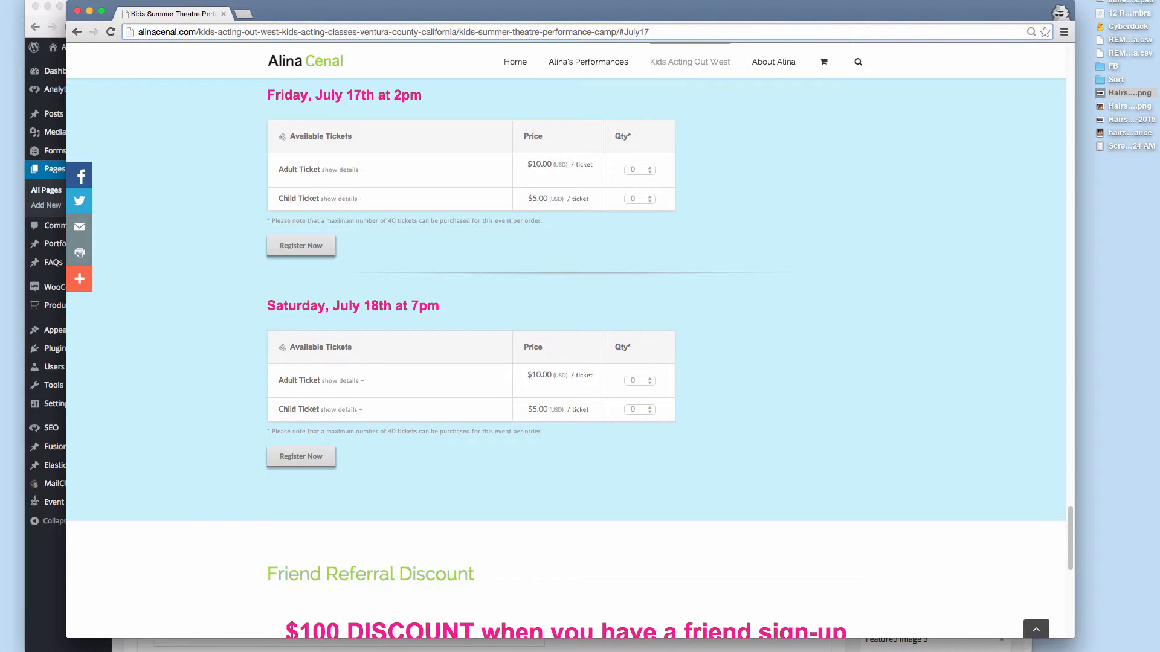
{"action": "key", "text": "BackSpace"}
{"action": "type", "text": "8"}
{"action": "key", "text": "Return"}
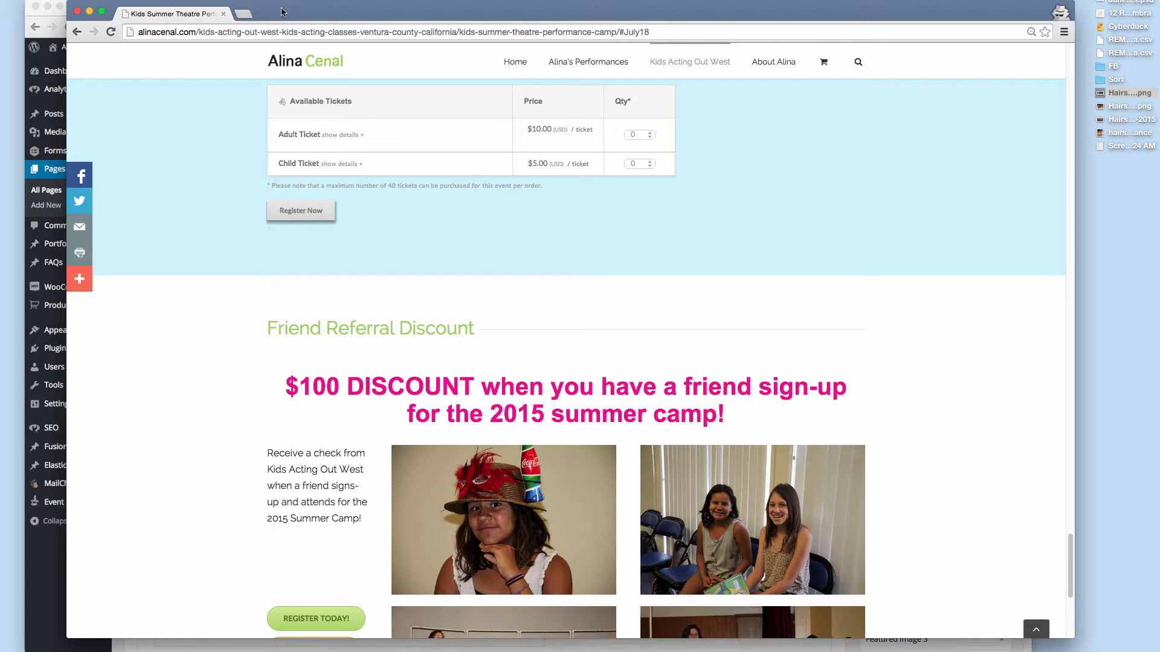
{"action": "left_click_drag", "start_coordinate": [269, 11], "coordinate": [331, 35]}
Step: In the campaign editor, link the Saturday line's "CLICK HERE TO BUY TICKETS" to the #July18 ticket page address and color it orange
{"action": "left_click", "coordinate": [597, 7]}
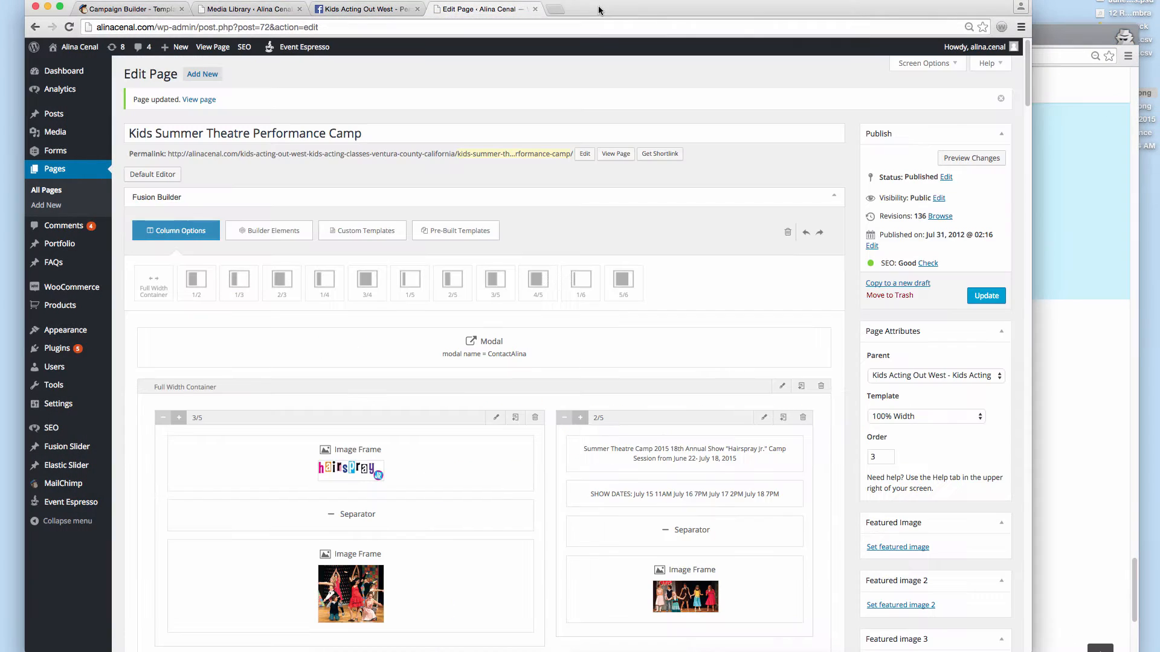
{"action": "left_click", "coordinate": [357, 9]}
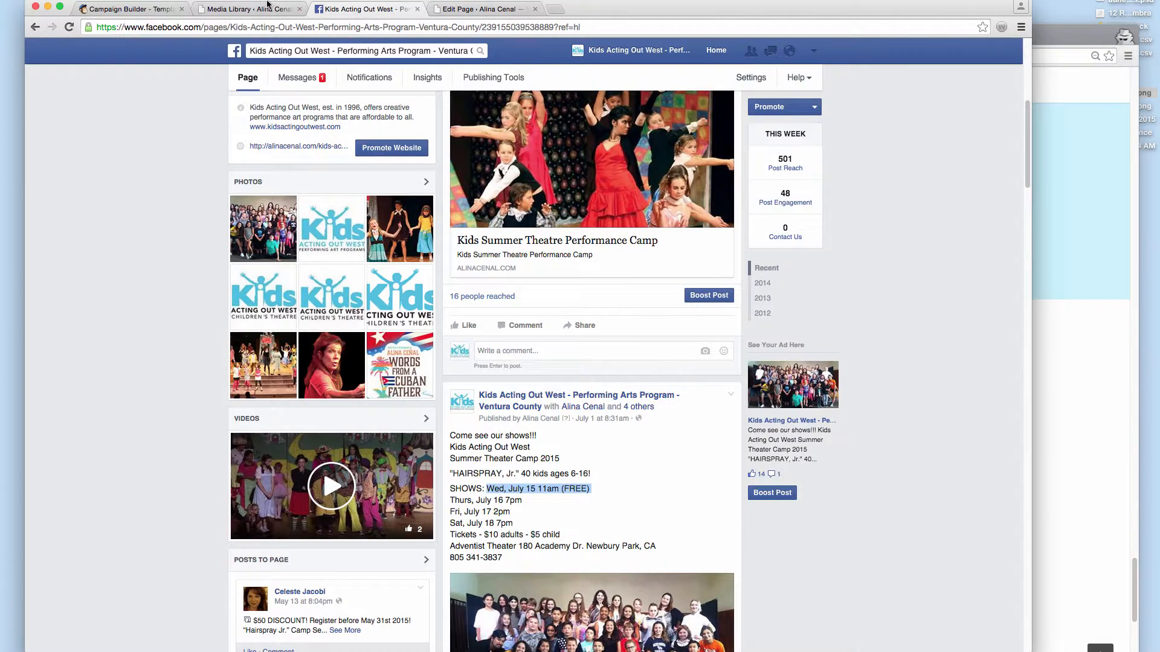
{"action": "left_click", "coordinate": [156, 9]}
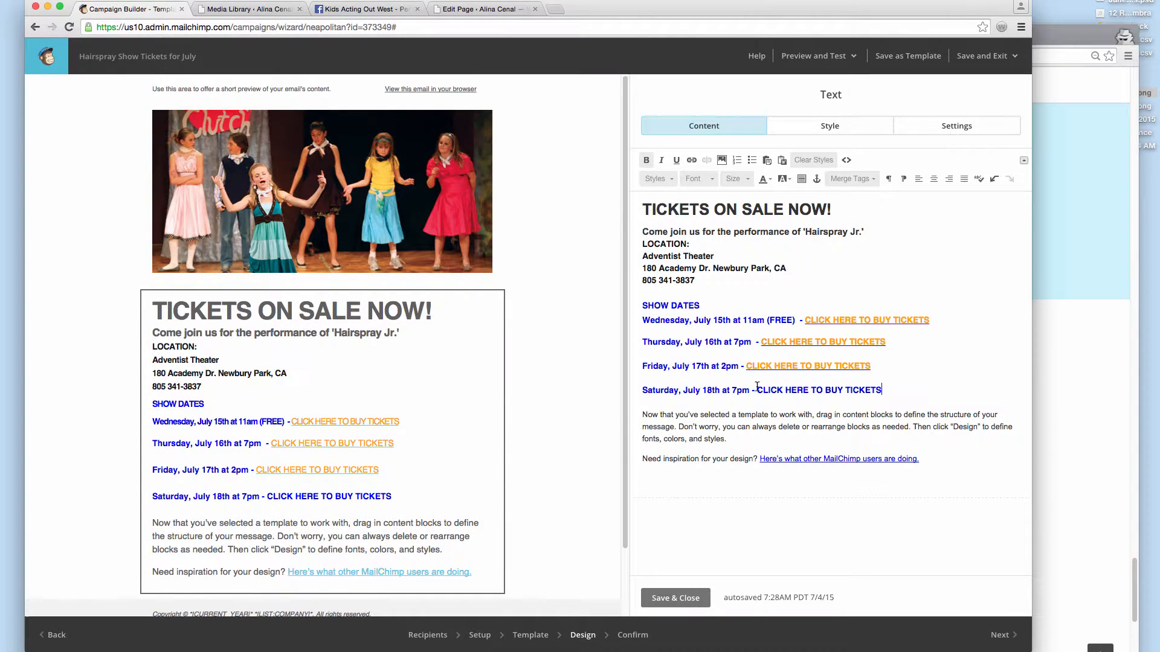
{"action": "left_click_drag", "start_coordinate": [758, 389], "coordinate": [883, 390]}
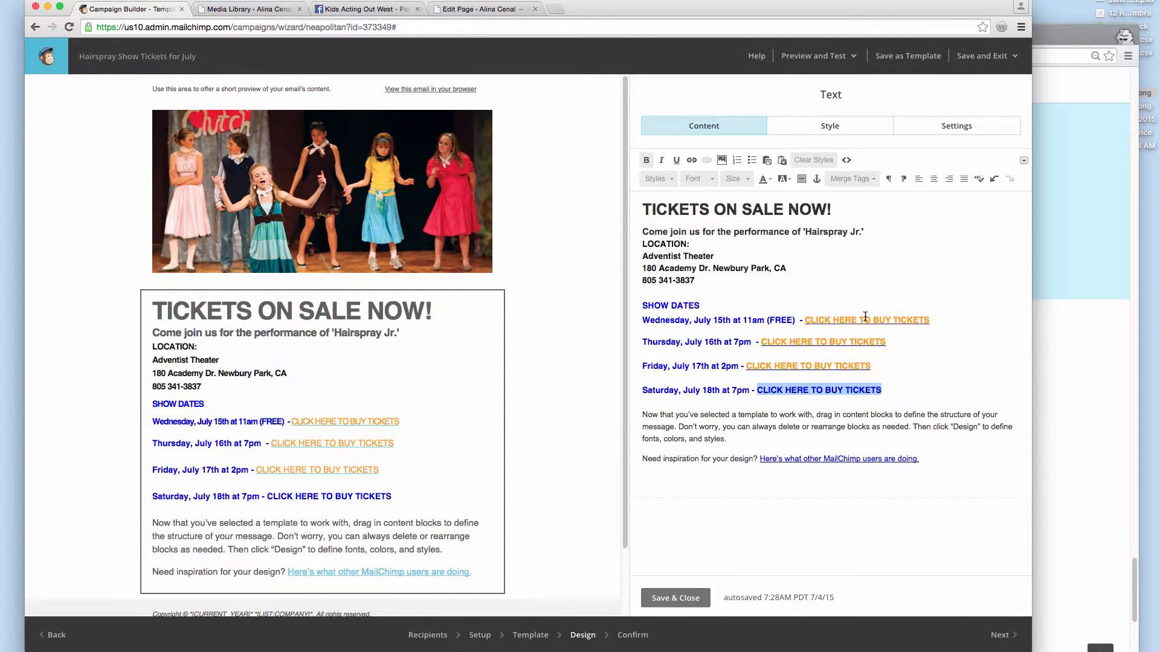
{"action": "left_click", "coordinate": [692, 160]}
{"action": "key", "text": "super+v"}
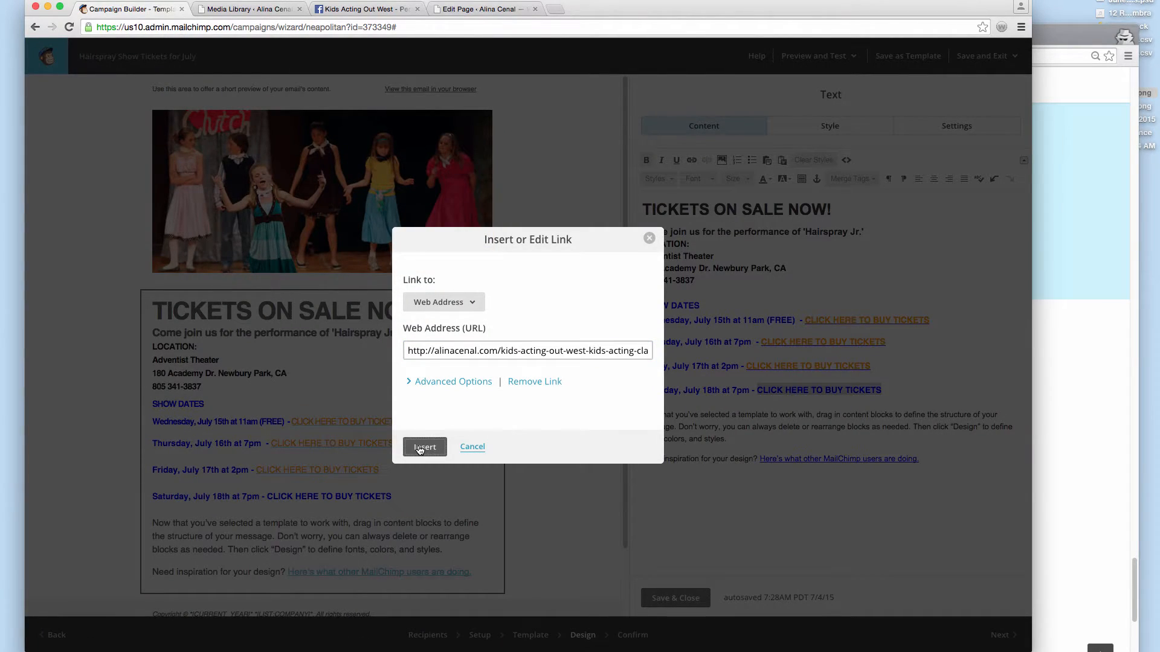
{"action": "left_click", "coordinate": [423, 447]}
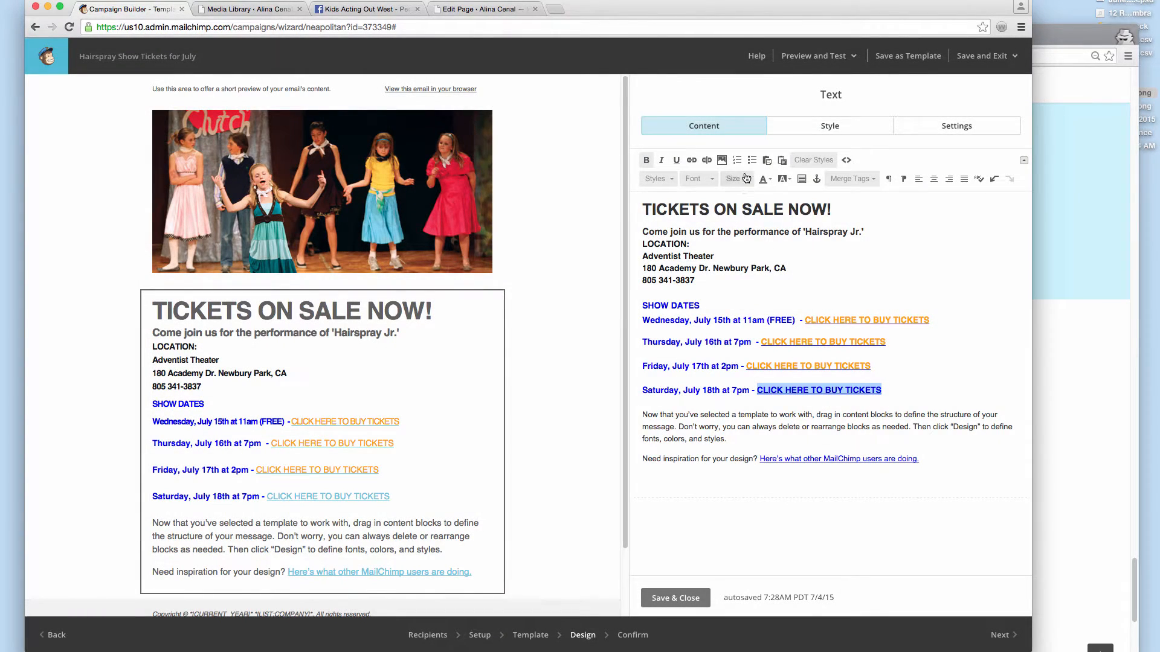
{"action": "left_click", "coordinate": [764, 178]}
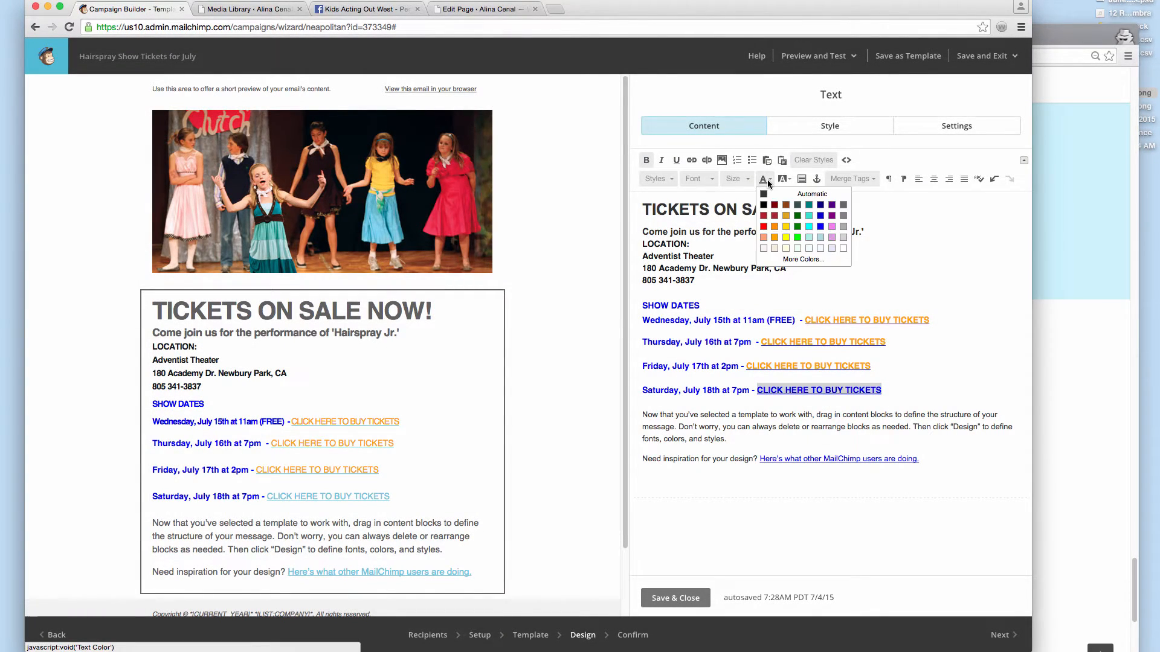
{"action": "left_click", "coordinate": [776, 239]}
{"action": "left_click", "coordinate": [915, 383]}
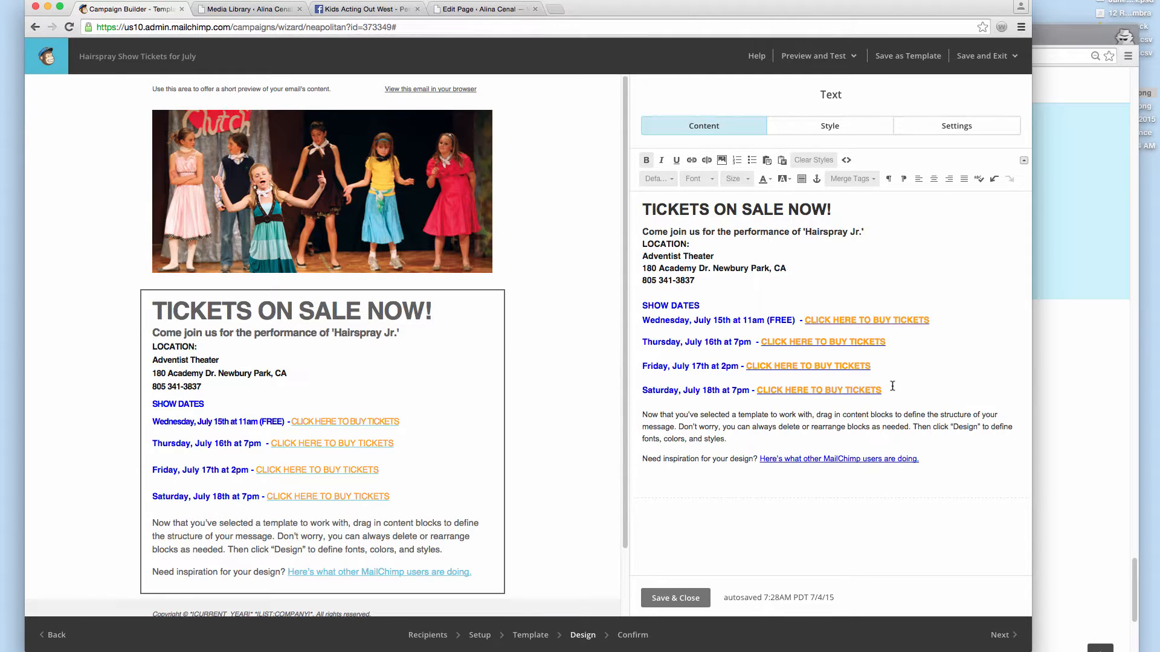
Step: Replace the template paragraph below the show dates with "Seating is limited so visit the site today to get your tickets soon"
{"action": "left_click", "coordinate": [708, 421]}
{"action": "left_click_drag", "start_coordinate": [727, 439], "coordinate": [640, 418]}
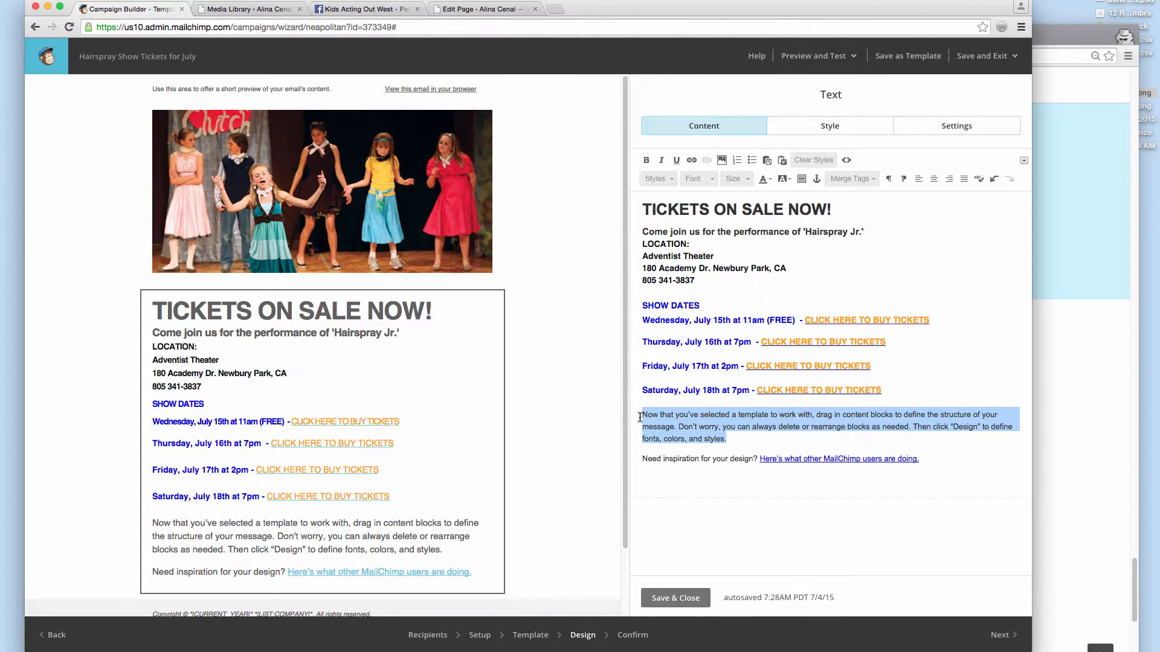
{"action": "type", "text": "S"}
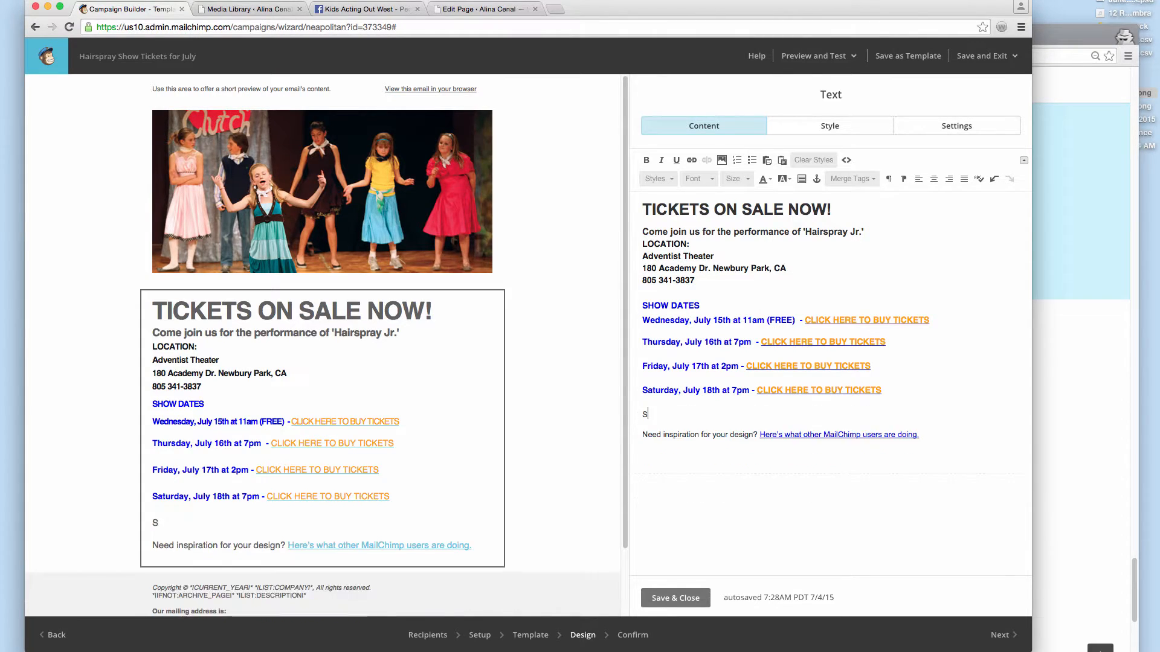
{"action": "type", "text": "eating is limited "}
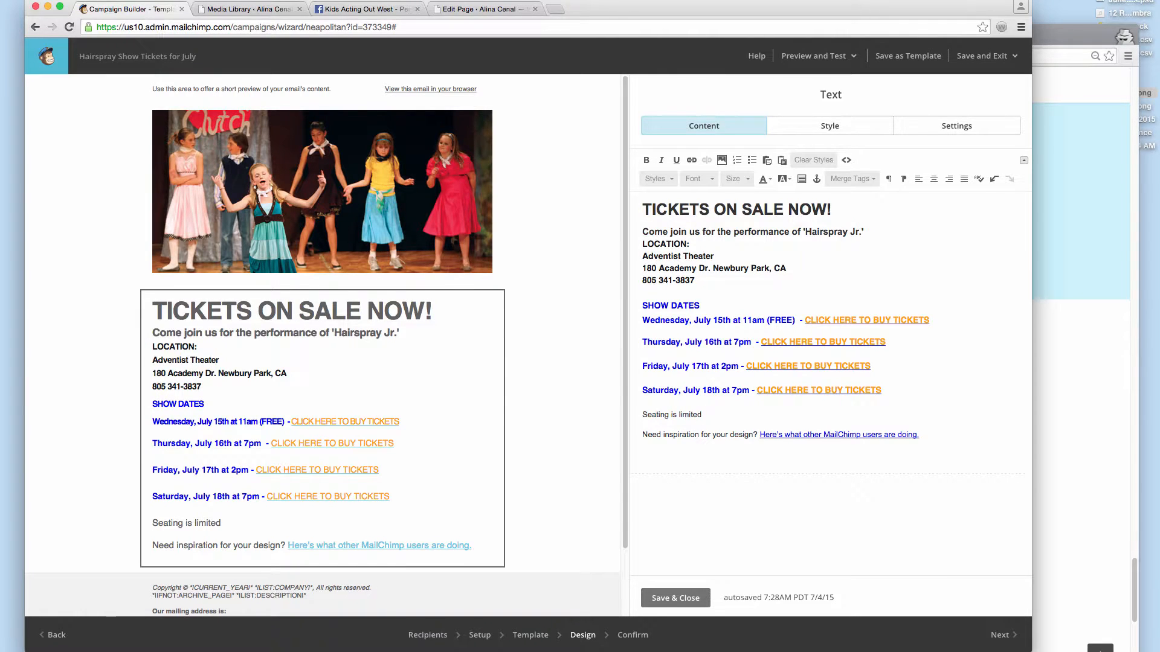
{"action": "type", "text": "so"}
{"action": "key", "text": "BackSpace"}
{"action": "key", "text": "BackSpace"}
{"action": "type", "text": "get you"}
{"action": "left_click_drag", "start_coordinate": [704, 415], "coordinate": [735, 417]}
{"action": "type", "text": "so vsi"}
{"action": "key", "text": "BackSpace"}
{"action": "type", "text": "isit the site today to get"}
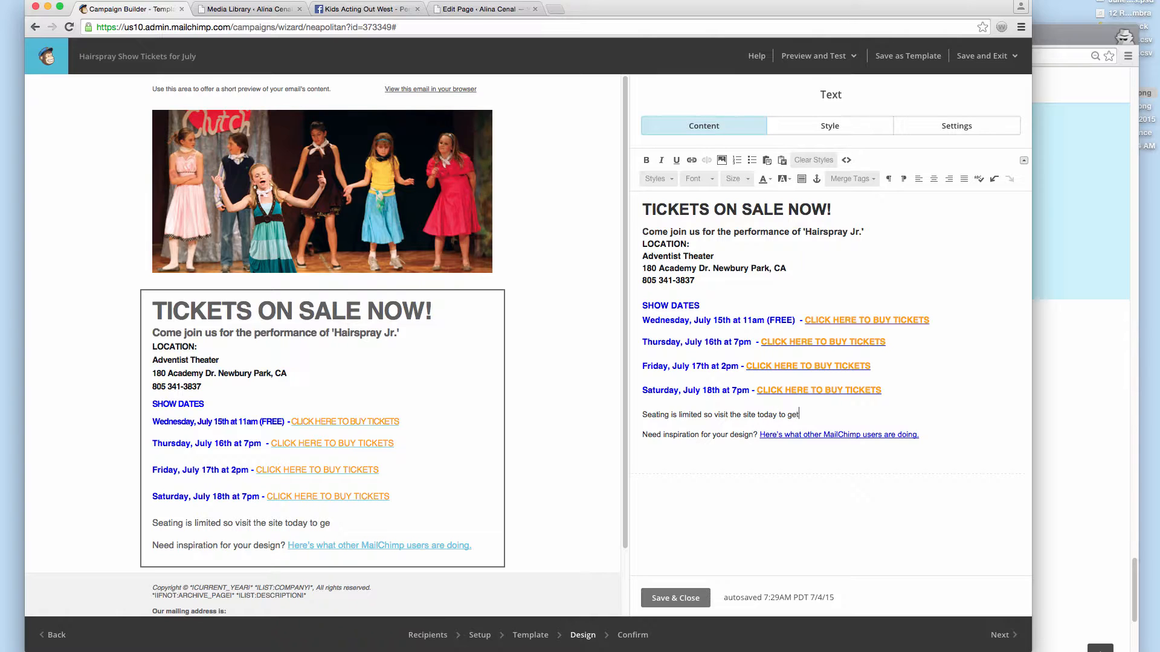
{"action": "type", "text": " your tickets soon"}
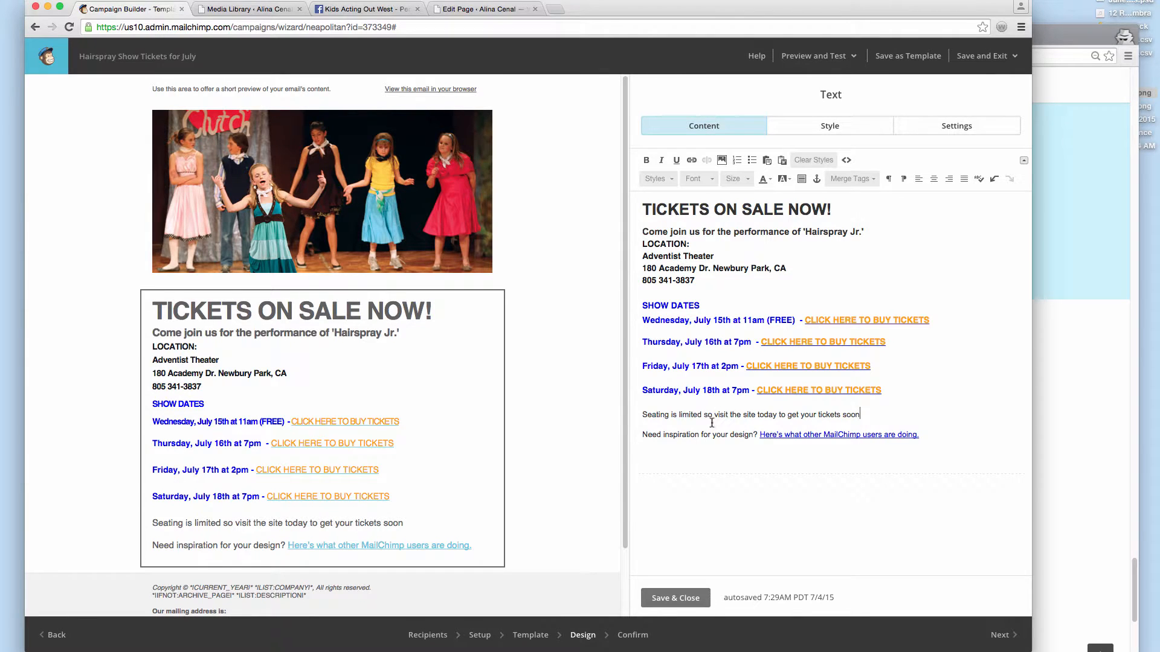
Step: Reword the seating text as two sentences: "Seating is limited. Visit the site today to get your tickets."
{"action": "left_click_drag", "start_coordinate": [702, 416], "coordinate": [715, 416]}
{"action": "type", "text": "."}
{"action": "key", "text": "Delete"}
{"action": "type", "text": "V"}
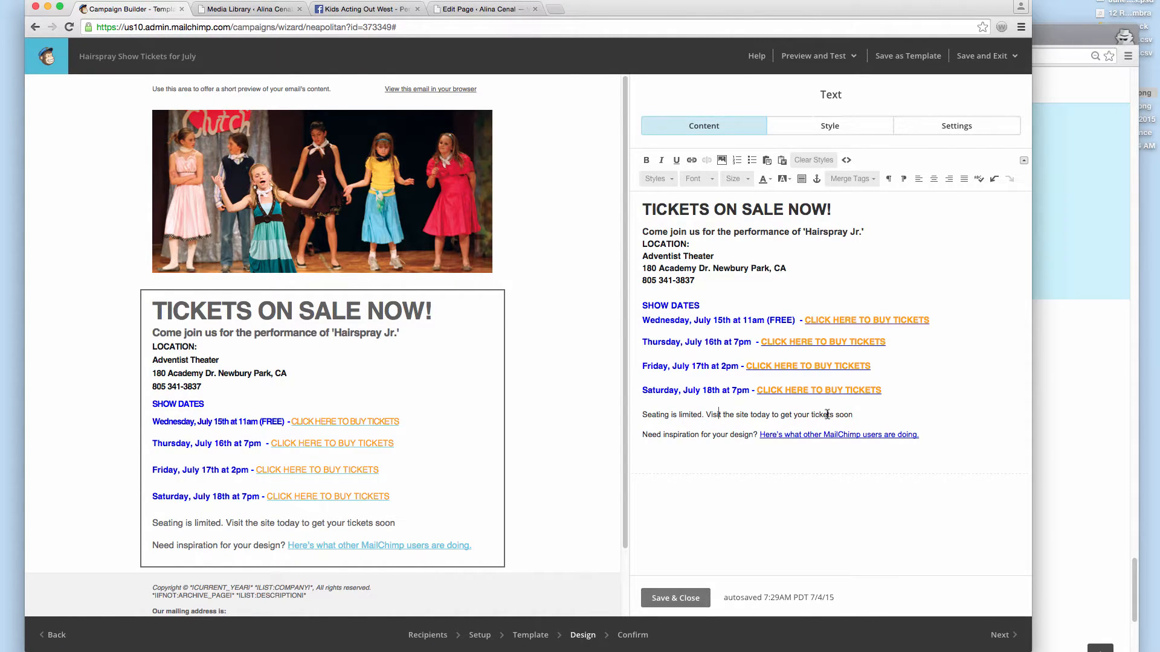
{"action": "left_click_drag", "start_coordinate": [857, 414], "coordinate": [834, 414]}
{"action": "key", "text": "BackSpace"}
Step: Delete the "Need inspiration for your design?" template line with its link and the empty line it leaves
{"action": "left_click_drag", "start_coordinate": [642, 435], "coordinate": [938, 439]}
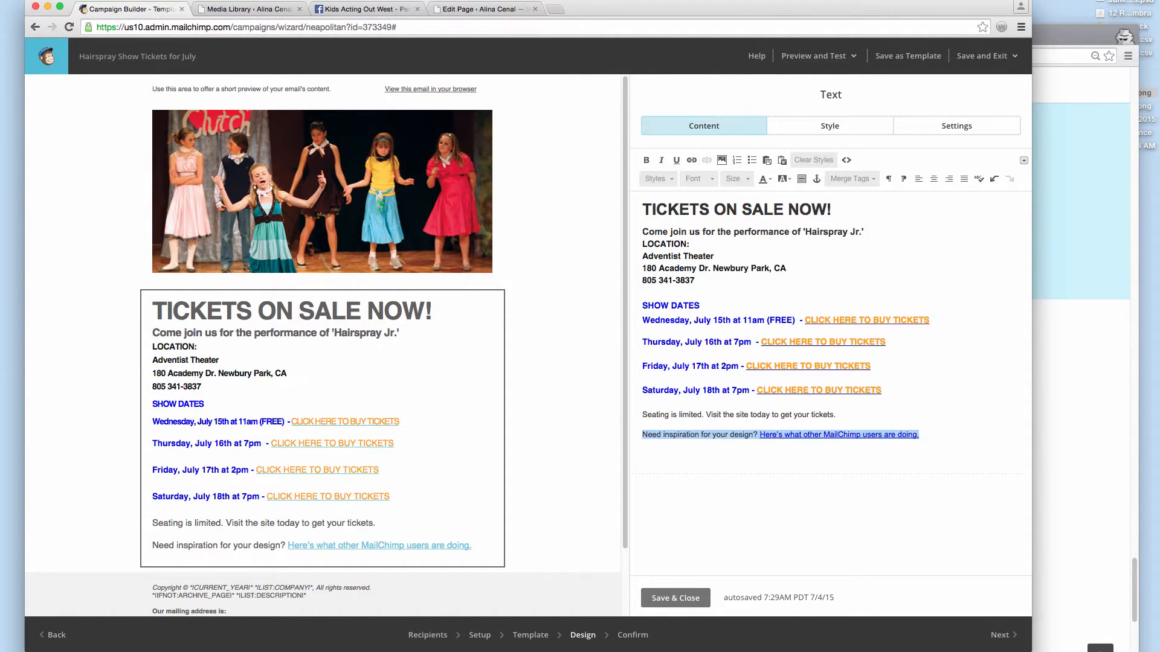
{"action": "key", "text": "BackSpace"}
{"action": "key", "text": "BackSpace"}
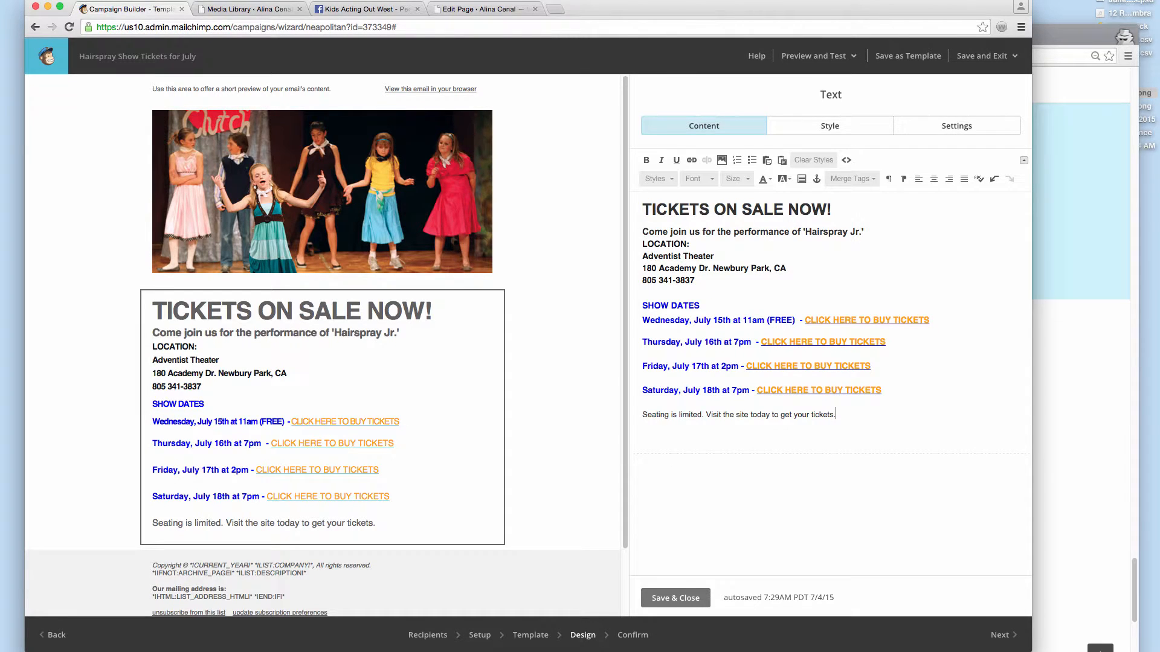
Step: Add "We look forward to sharing this performance with you" after the seating and tickets sentences in the closing paragraph
{"action": "type", "text": "We look forwar"}
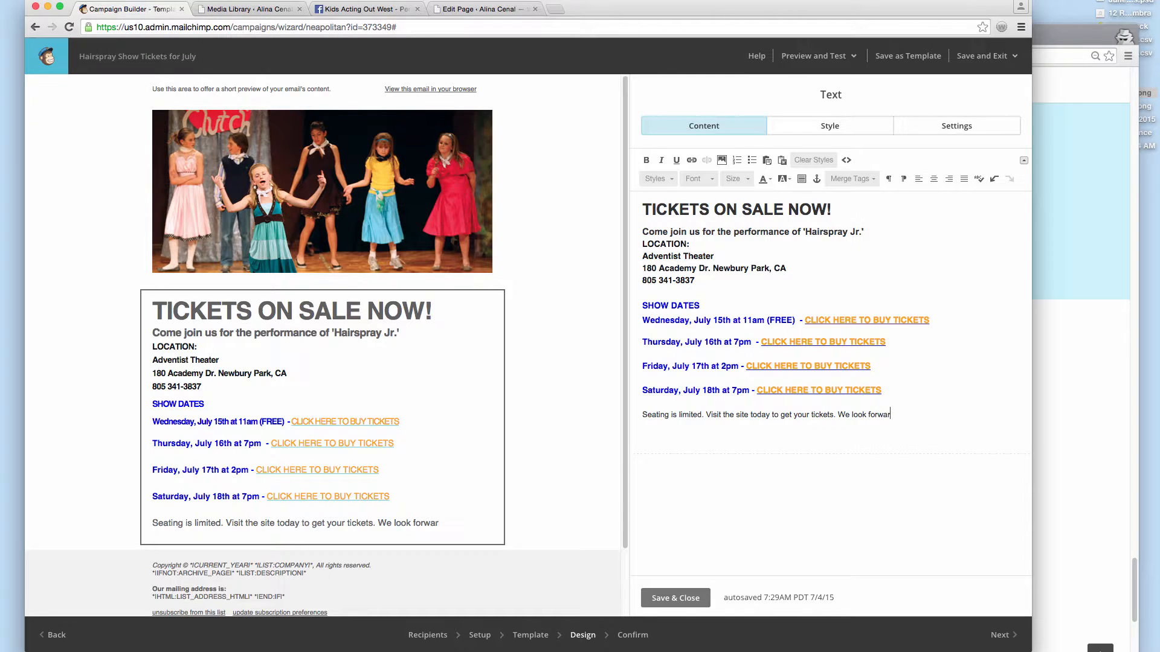
{"action": "type", "text": "d to sharing th"}
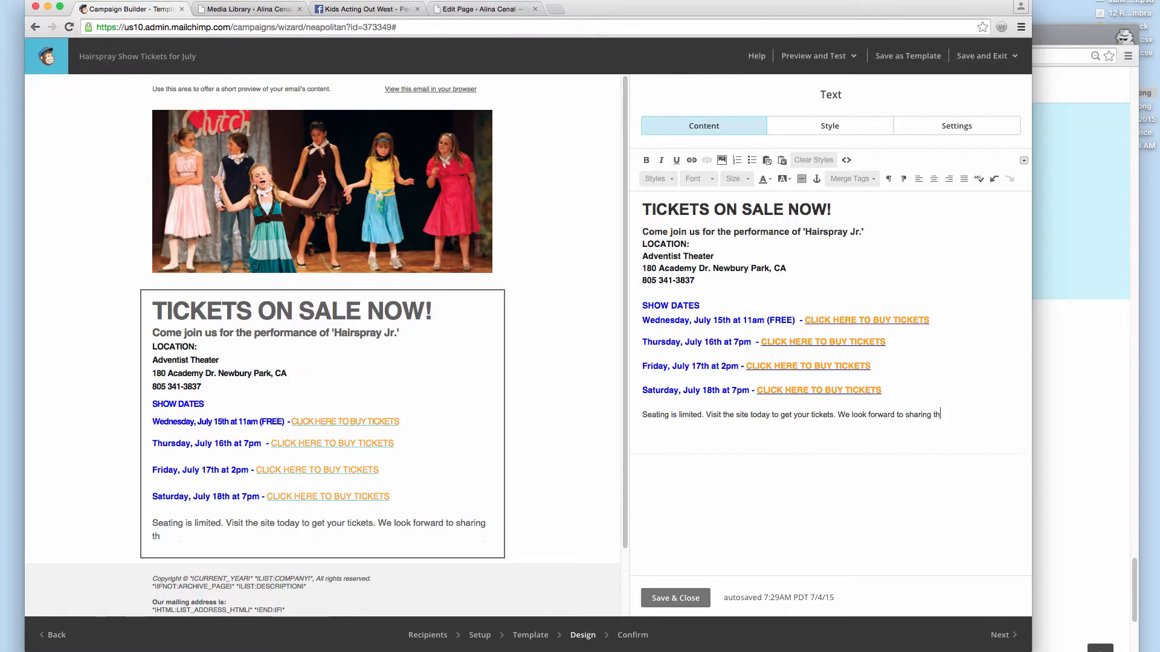
{"action": "type", "text": "is performance with you"}
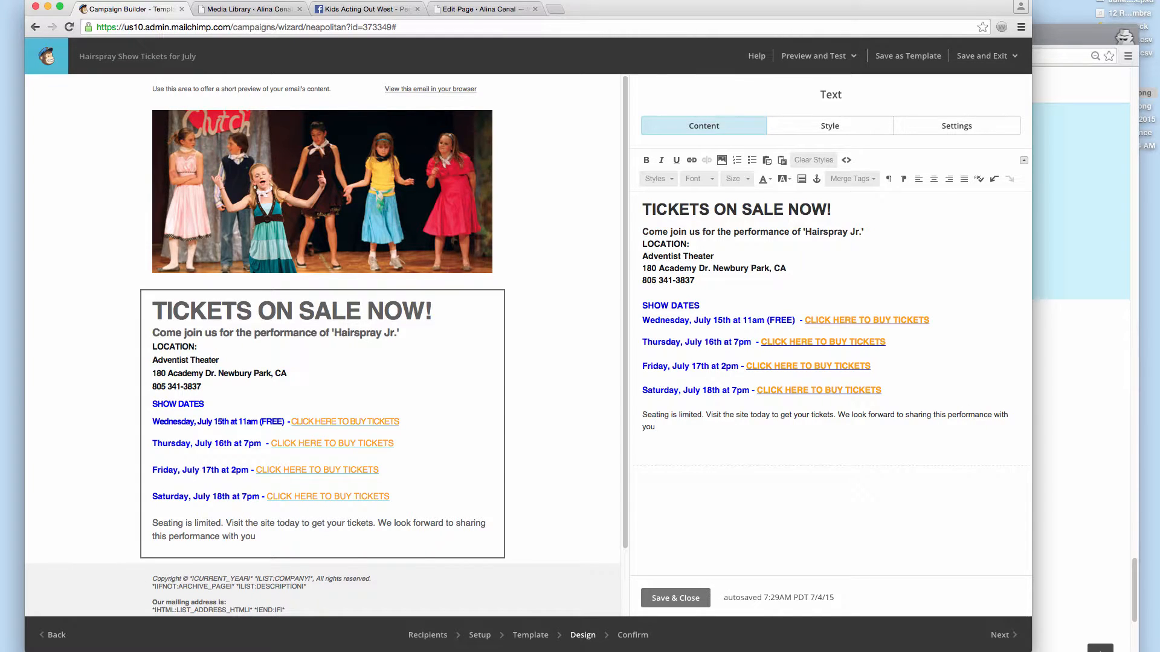
Step: Continue the closing paragraph with the sentence "Our talented group of children have worked hard to make this a memorable play."
{"action": "type", "text": ". Our per"}
{"action": "key", "text": "BackSpace"}
{"action": "key", "text": "BackSpace"}
{"action": "key", "text": "BackSpace"}
{"action": "key", "text": "BackSpace"}
{"action": "key", "text": "BackSpace"}
{"action": "key", "text": "BackSpace"}
{"action": "type", "text": "talented group of chil"}
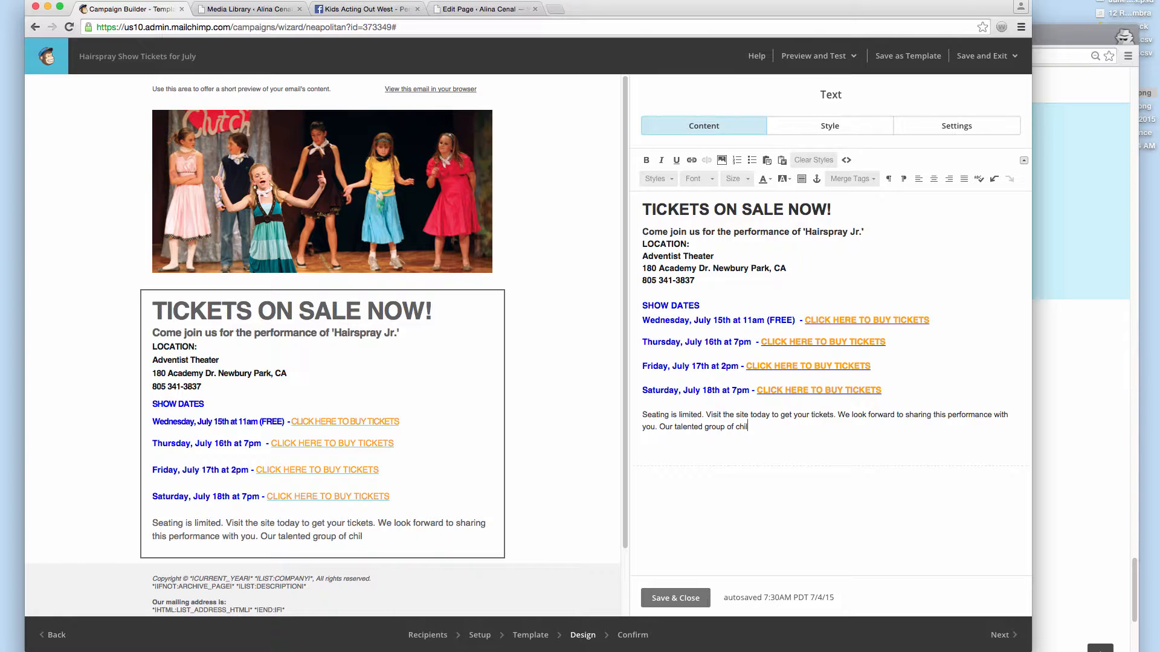
{"action": "type", "text": "dren have worked hard to "}
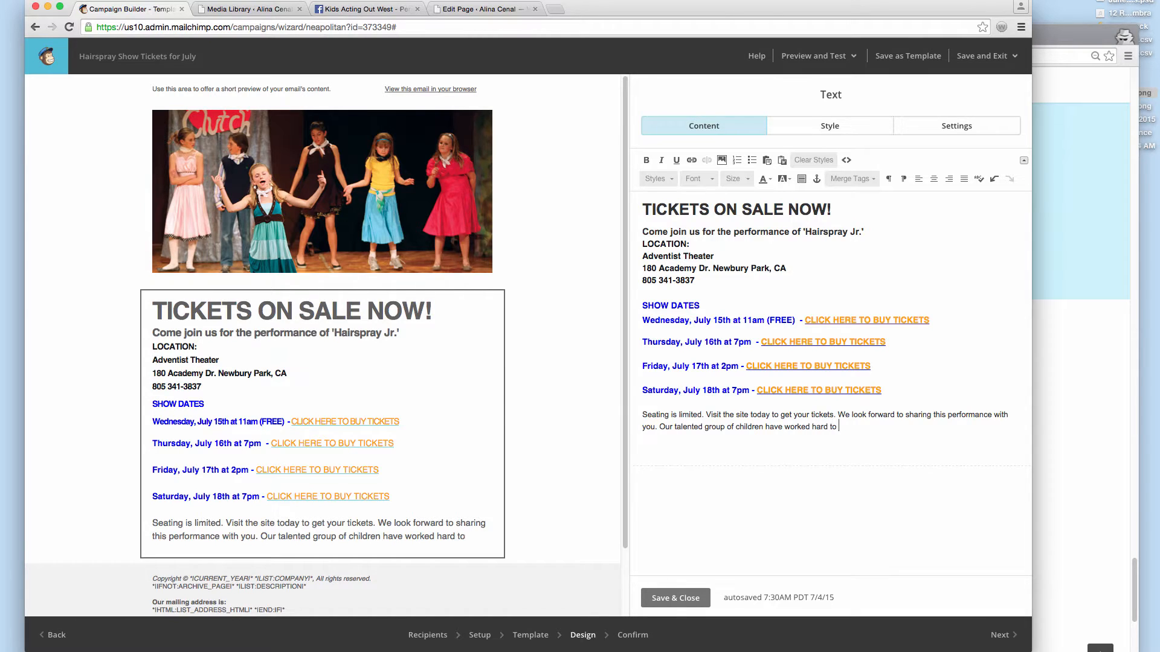
{"action": "type", "text": "make this a memo"}
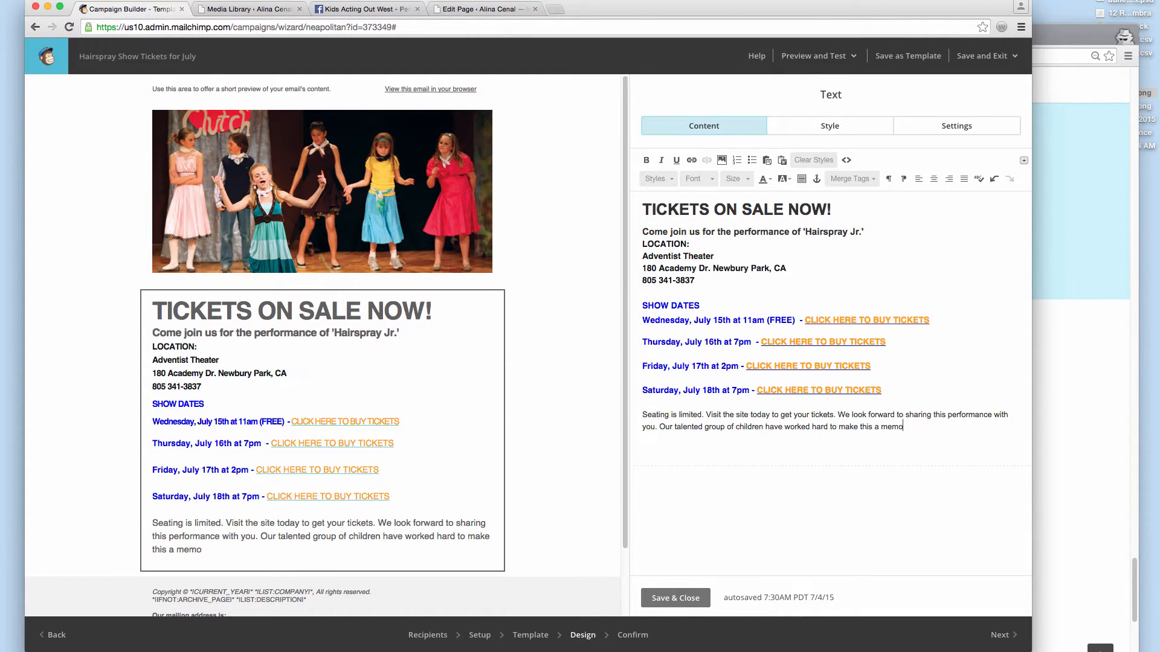
{"action": "type", "text": "rable play."}
{"action": "left_click", "coordinate": [969, 427]}
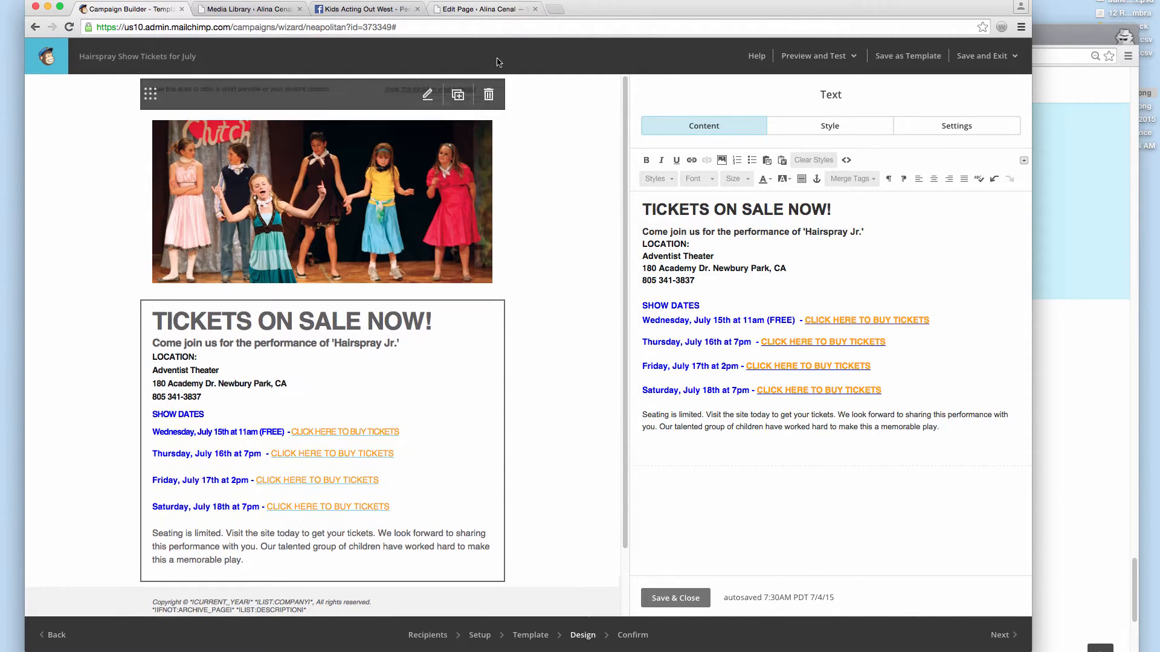
Step: Switch to the public Kids Summer Theatre Performance Camp web page and open its Photo Gallery in a new browser tab
{"action": "left_click", "coordinate": [493, 9]}
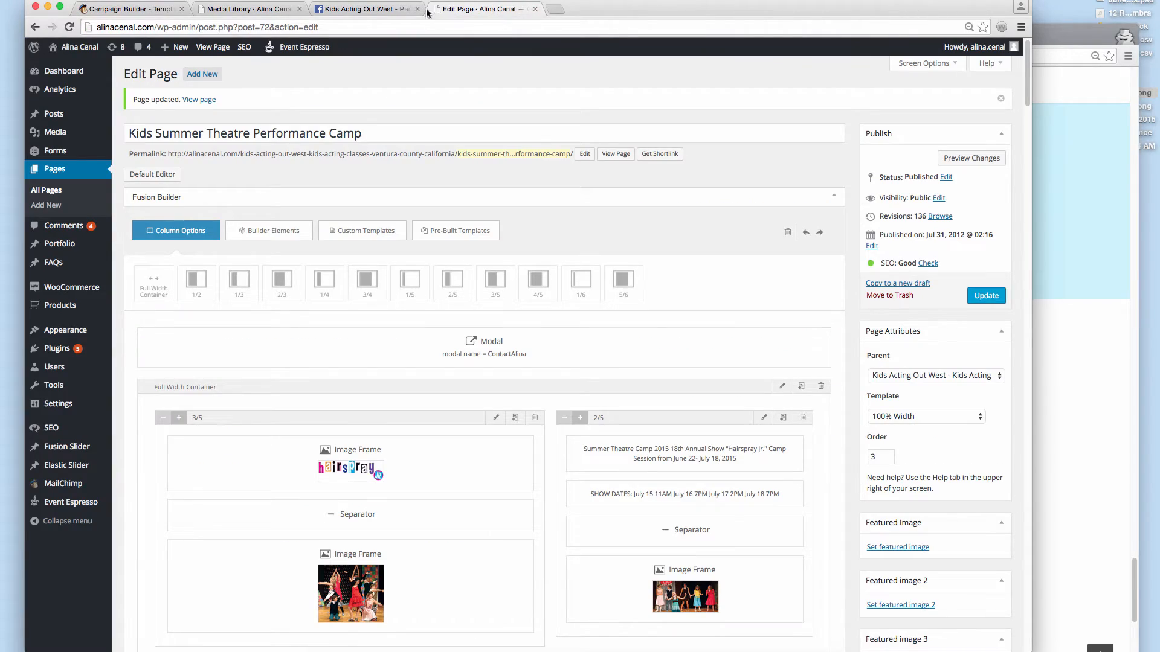
{"action": "left_click", "coordinate": [366, 8]}
{"action": "left_click", "coordinate": [1061, 96]}
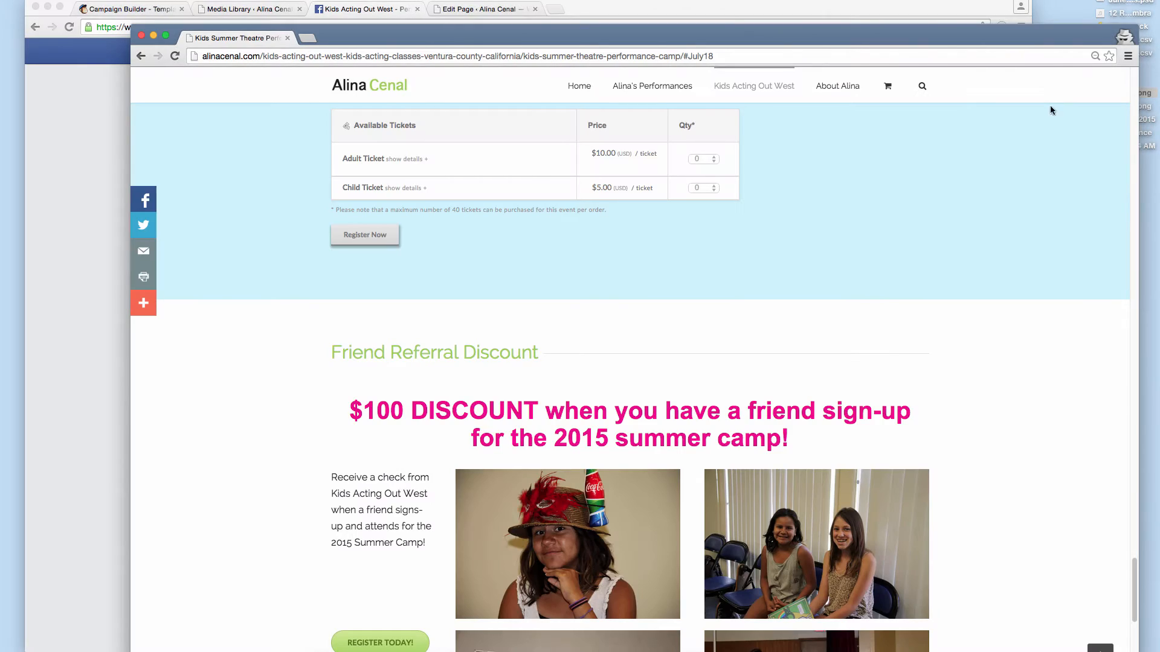
{"action": "scroll", "coordinate": [952, 230], "scroll_direction": "up", "scroll_amount": 15}
{"action": "scroll", "coordinate": [952, 236], "scroll_direction": "up", "scroll_amount": 10}
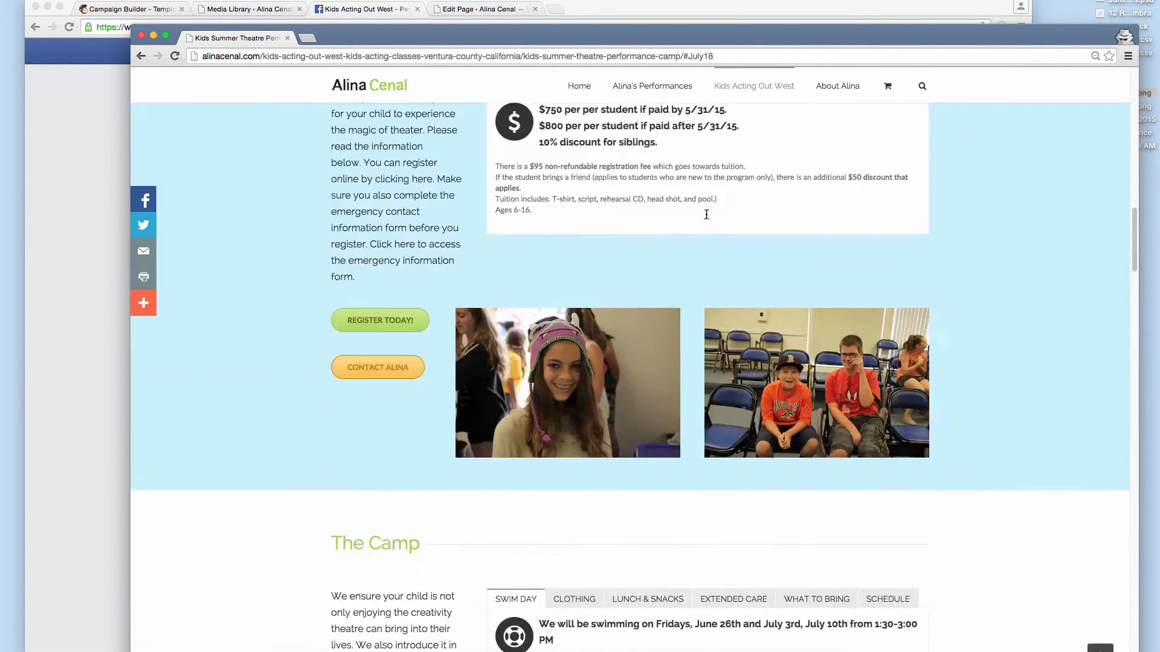
{"action": "mouse_move", "coordinate": [543, 153]}
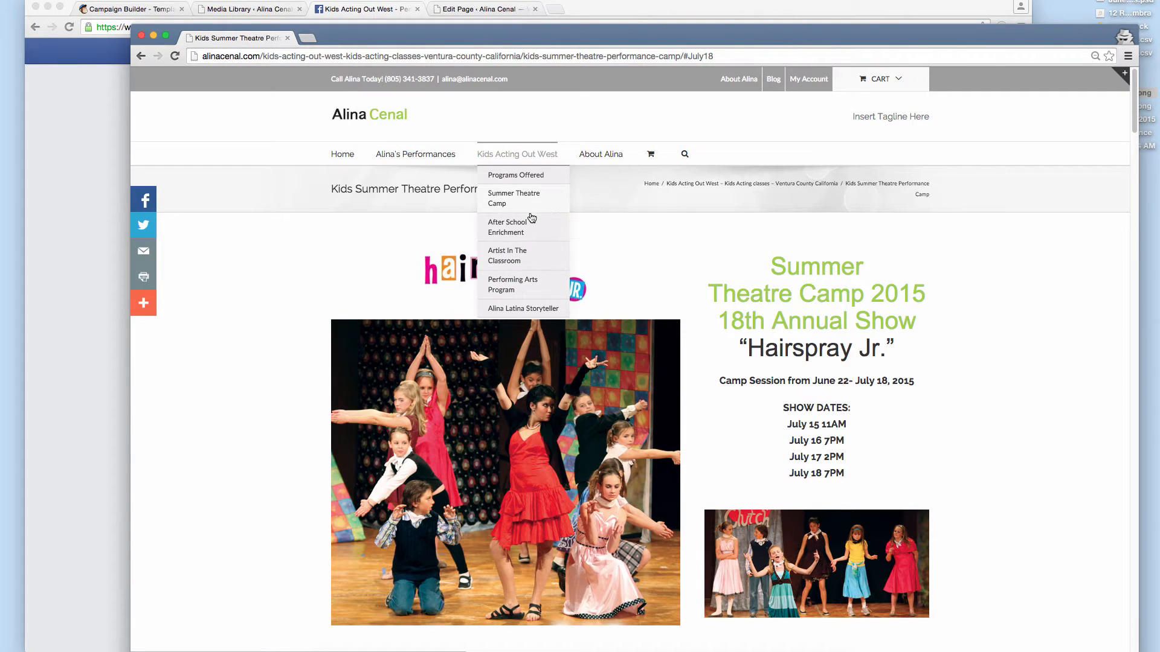
{"action": "mouse_move", "coordinate": [536, 198]}
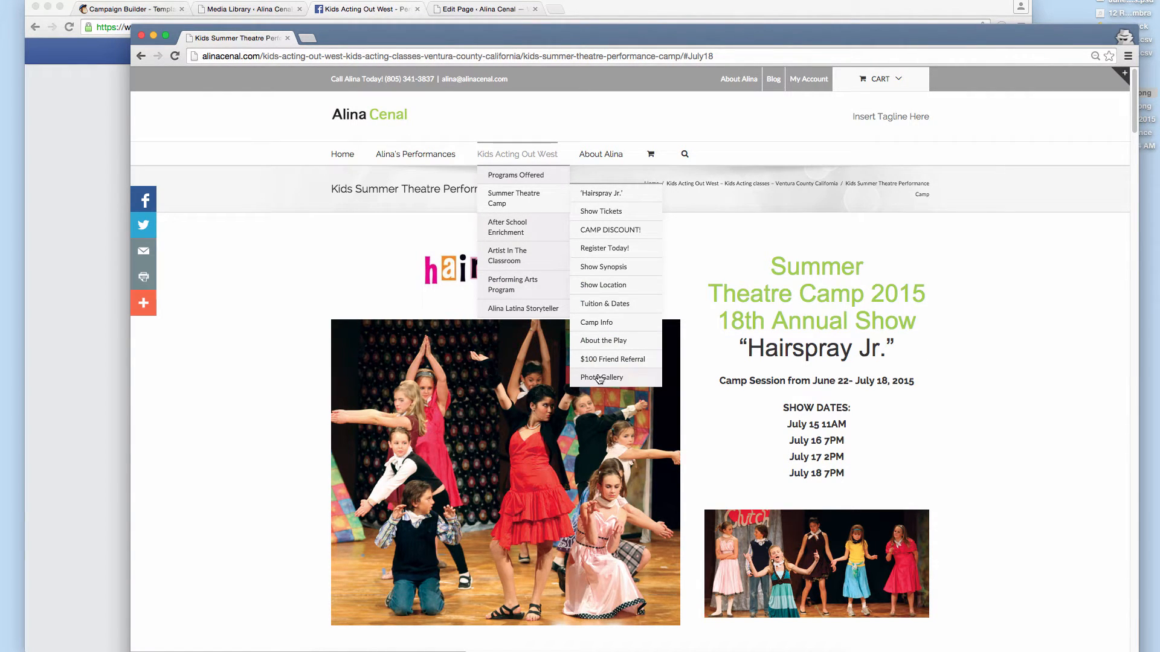
{"action": "left_click", "coordinate": [617, 380], "text": "super"}
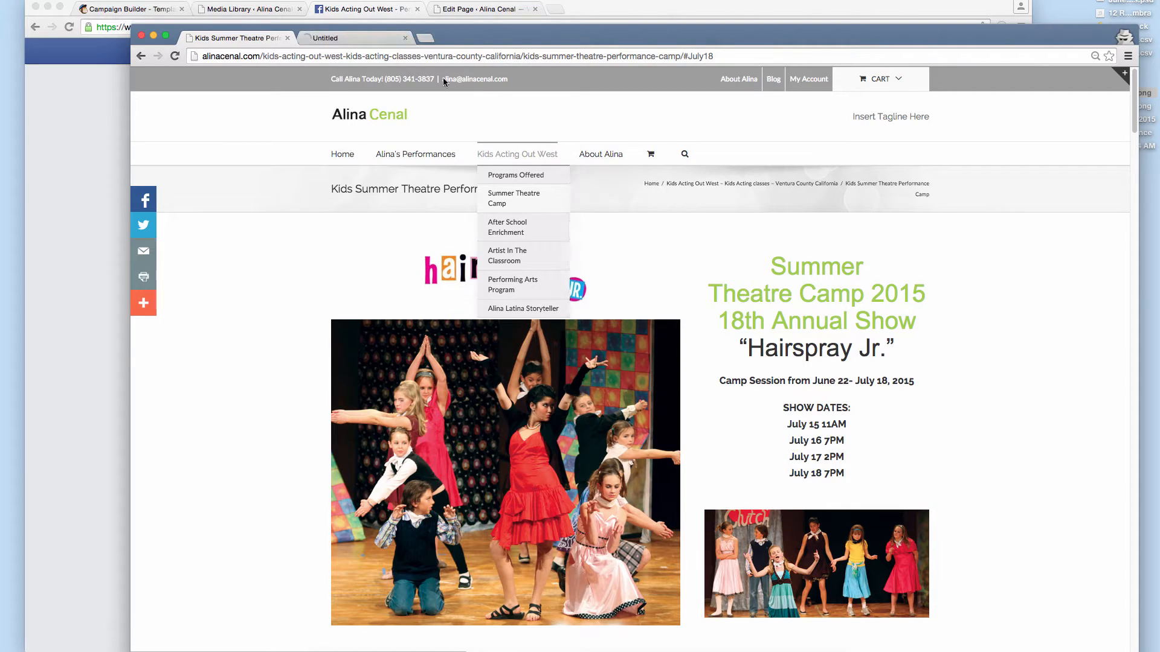
{"action": "left_click", "coordinate": [376, 39]}
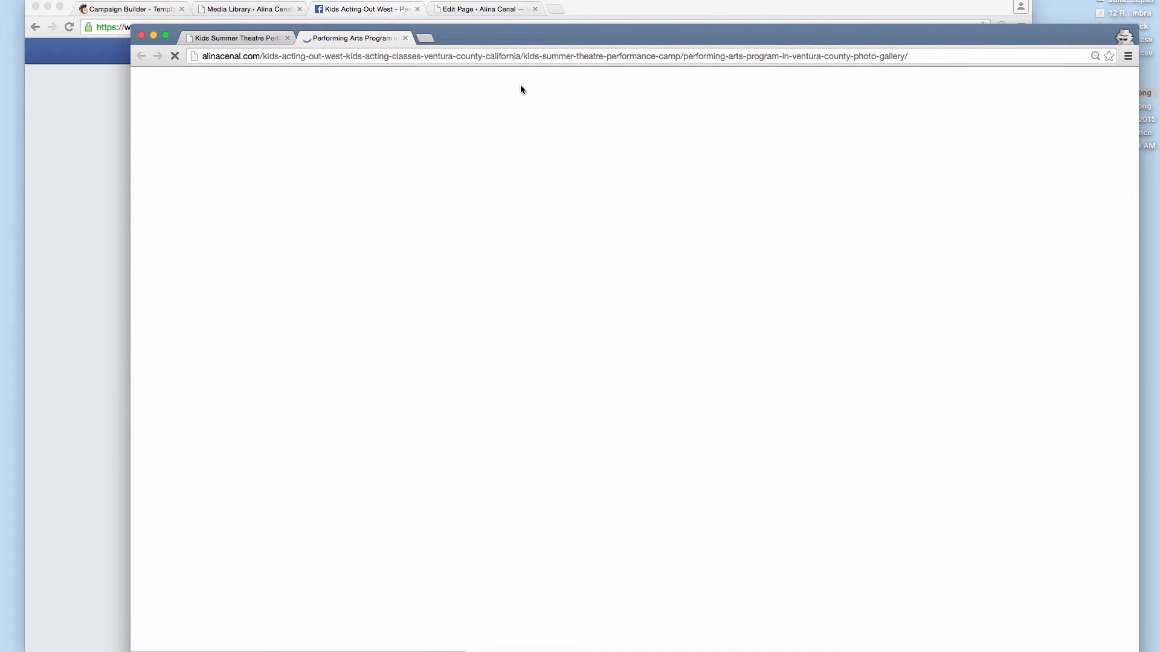
Step: Look over the photo gallery page and play the opening seconds of its embedded Suessical Jr video
{"action": "left_click_drag", "start_coordinate": [499, 38], "coordinate": [489, 26]}
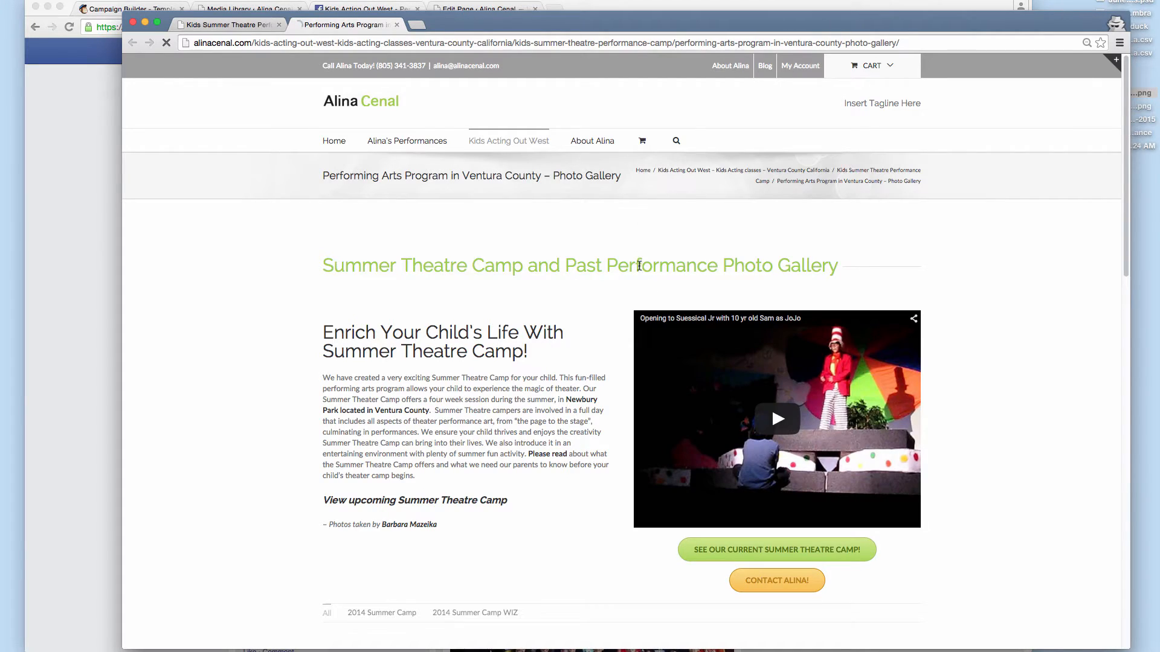
{"action": "scroll", "coordinate": [774, 321], "scroll_direction": "down", "scroll_amount": 2}
{"action": "scroll", "coordinate": [775, 321], "scroll_direction": "down", "scroll_amount": 15}
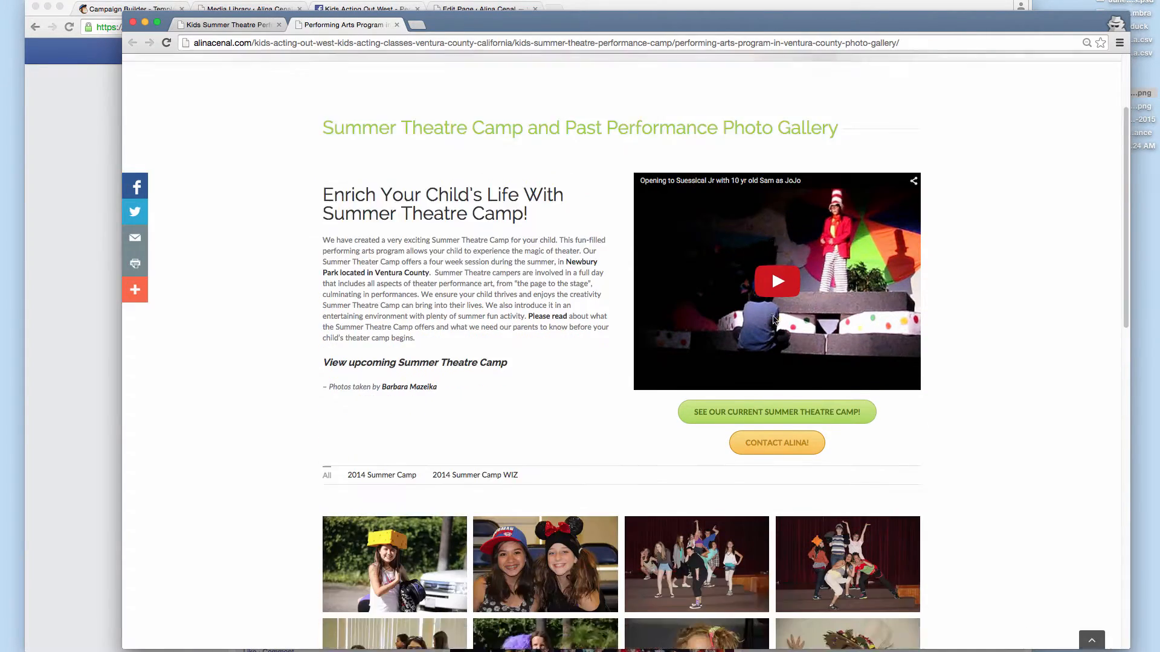
{"action": "scroll", "coordinate": [774, 320], "scroll_direction": "up", "scroll_amount": 15}
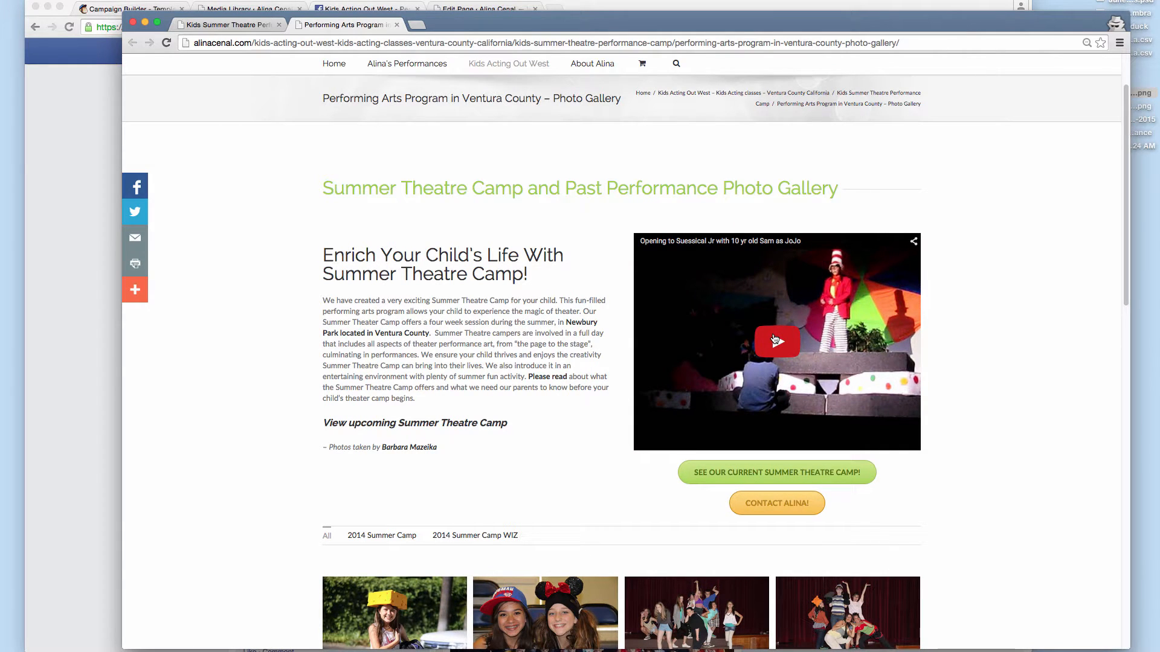
{"action": "left_click", "coordinate": [59, 318]}
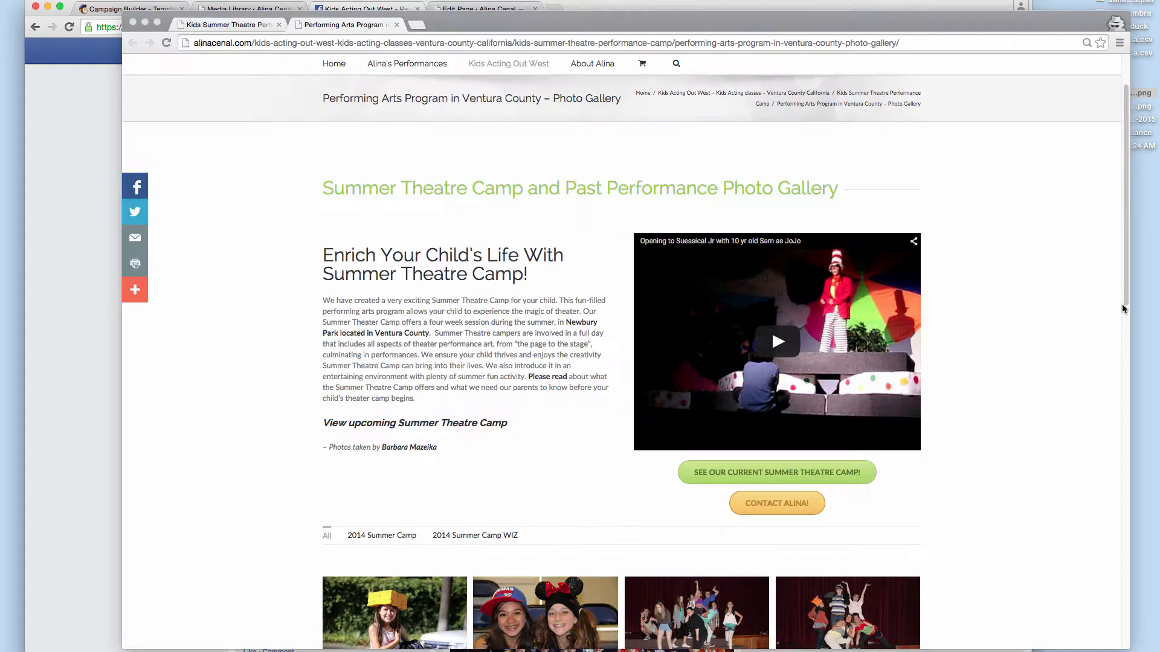
{"action": "left_click", "coordinate": [777, 342]}
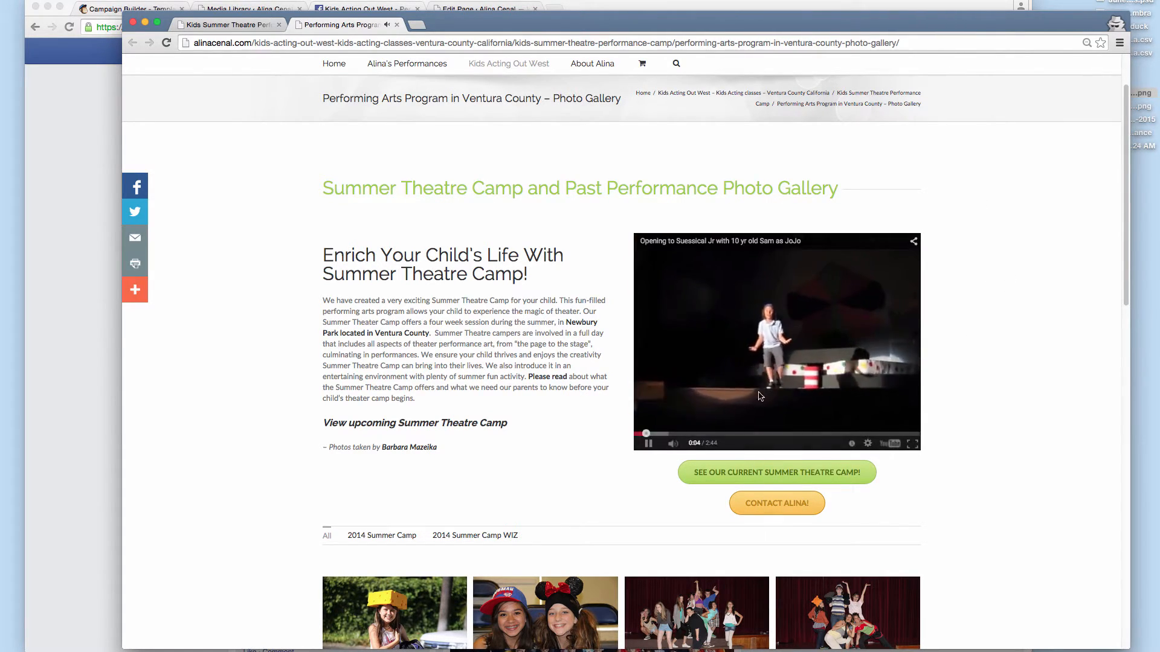
{"action": "left_click", "coordinate": [650, 445]}
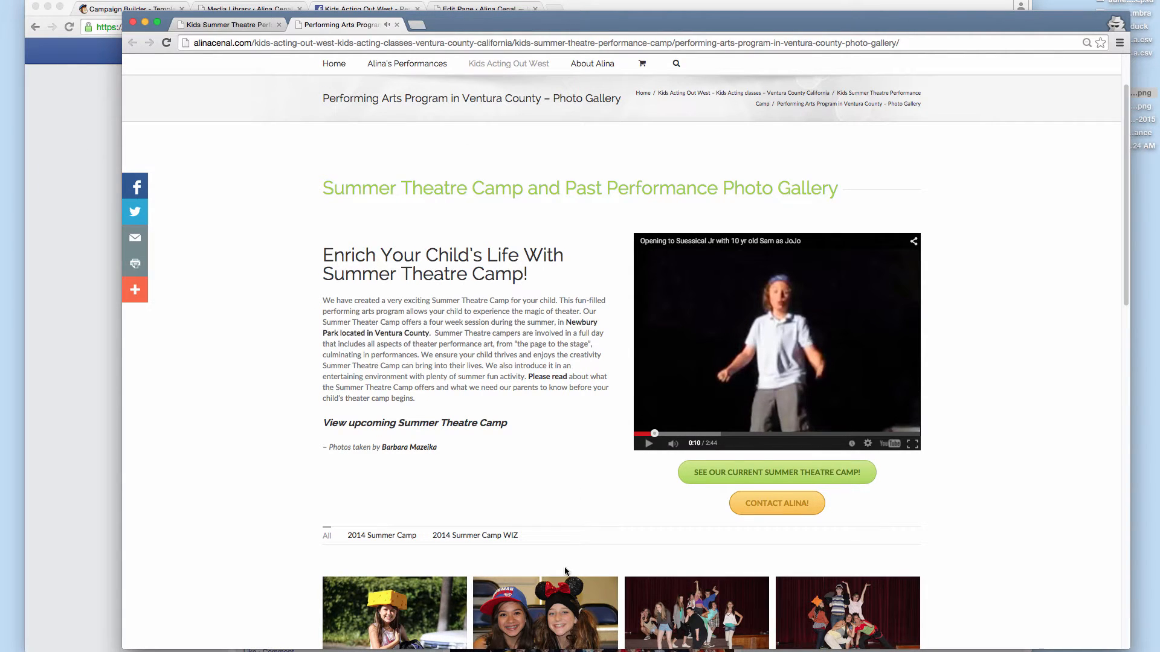
Step: Return to the MailChimp campaign and end the closing paragraph with "Take a look at last years performance!"
{"action": "mouse_move", "coordinate": [551, 641]}
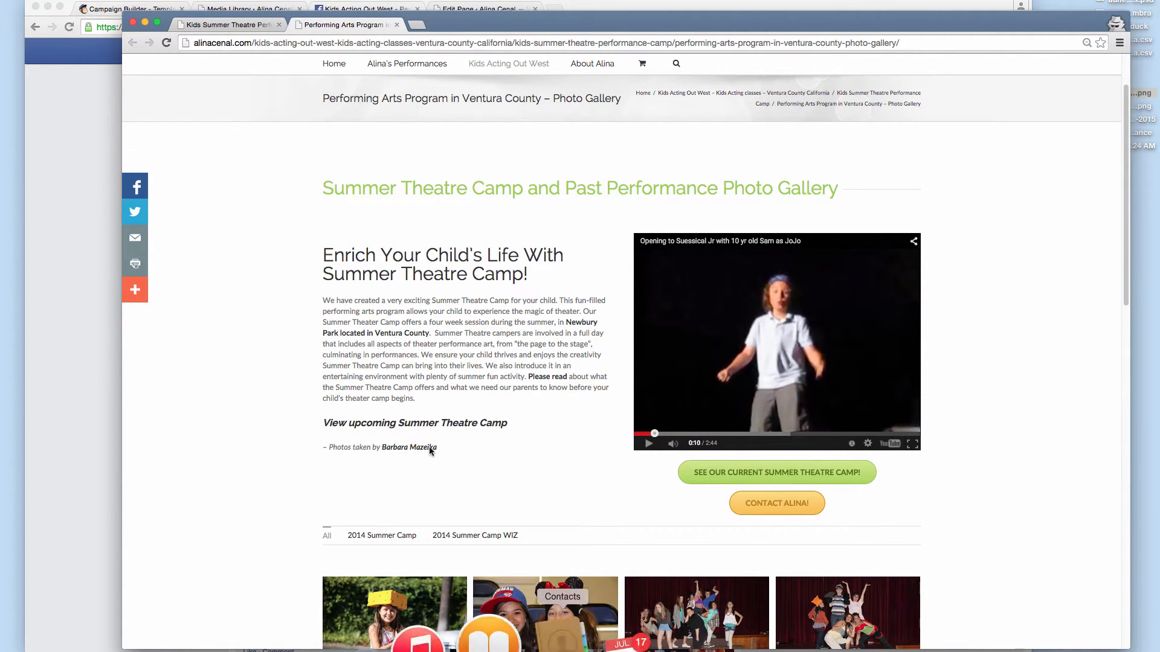
{"action": "left_click", "coordinate": [88, 225]}
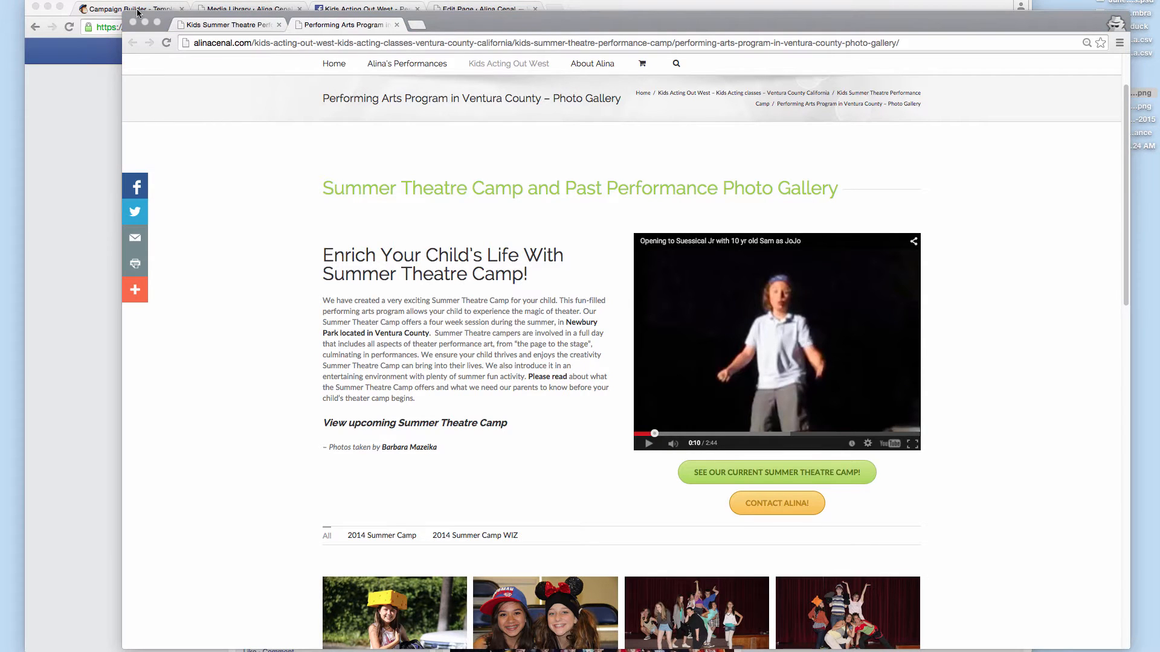
{"action": "left_click", "coordinate": [104, 94]}
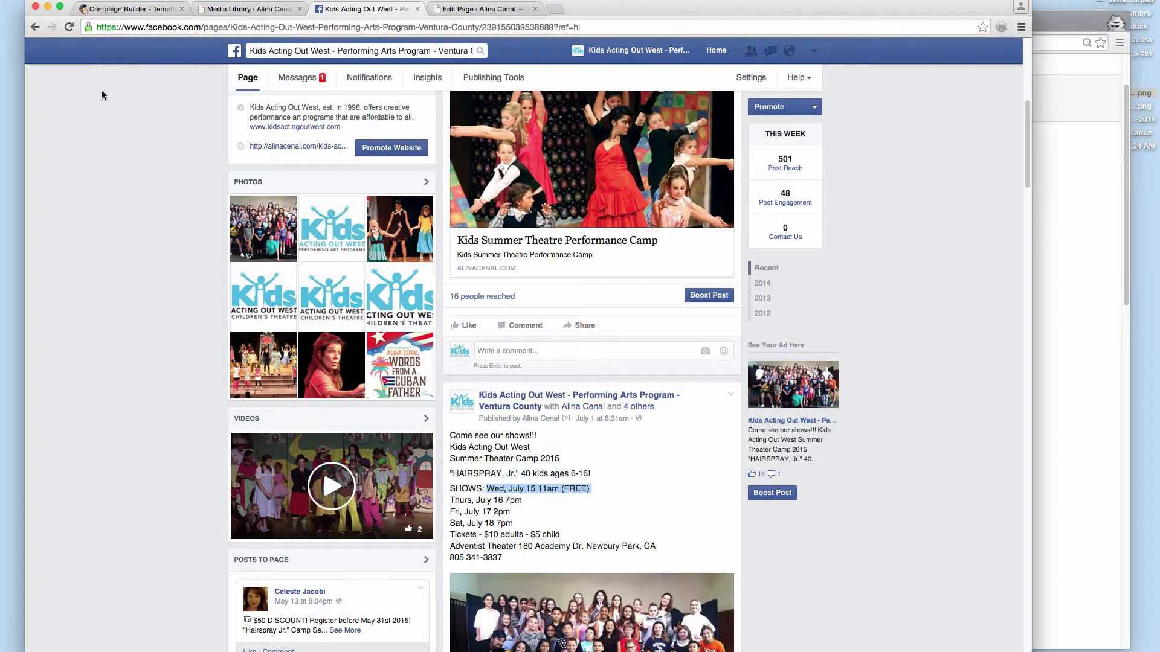
{"action": "left_click", "coordinate": [130, 11]}
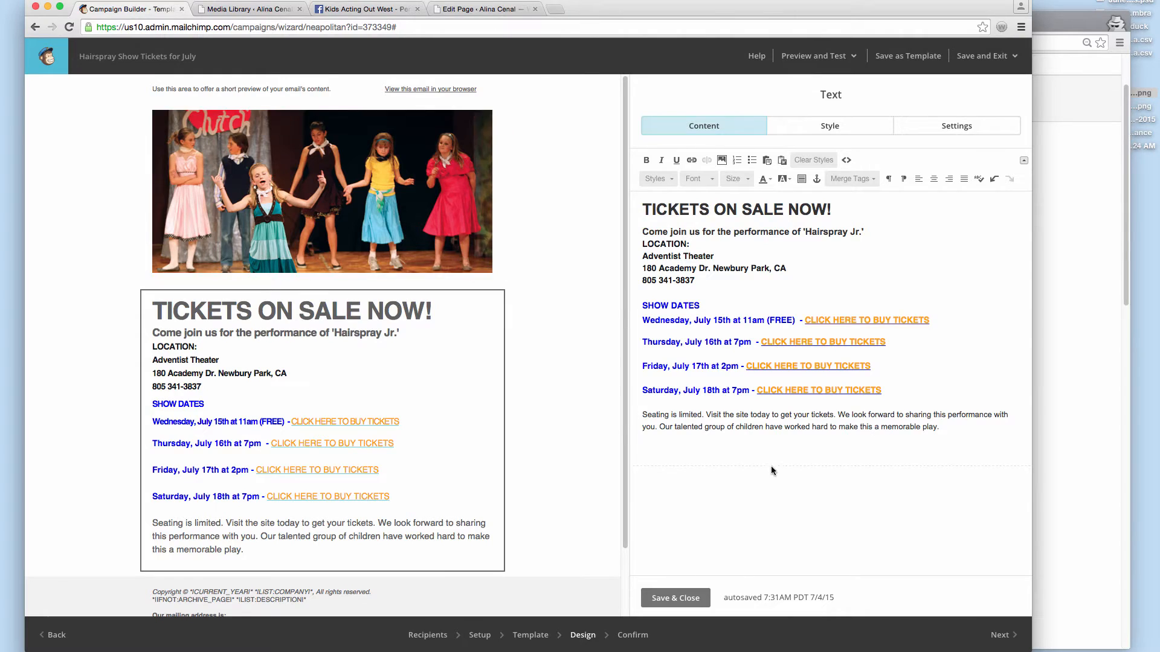
{"action": "type", "text": "Take a look at last yeard"}
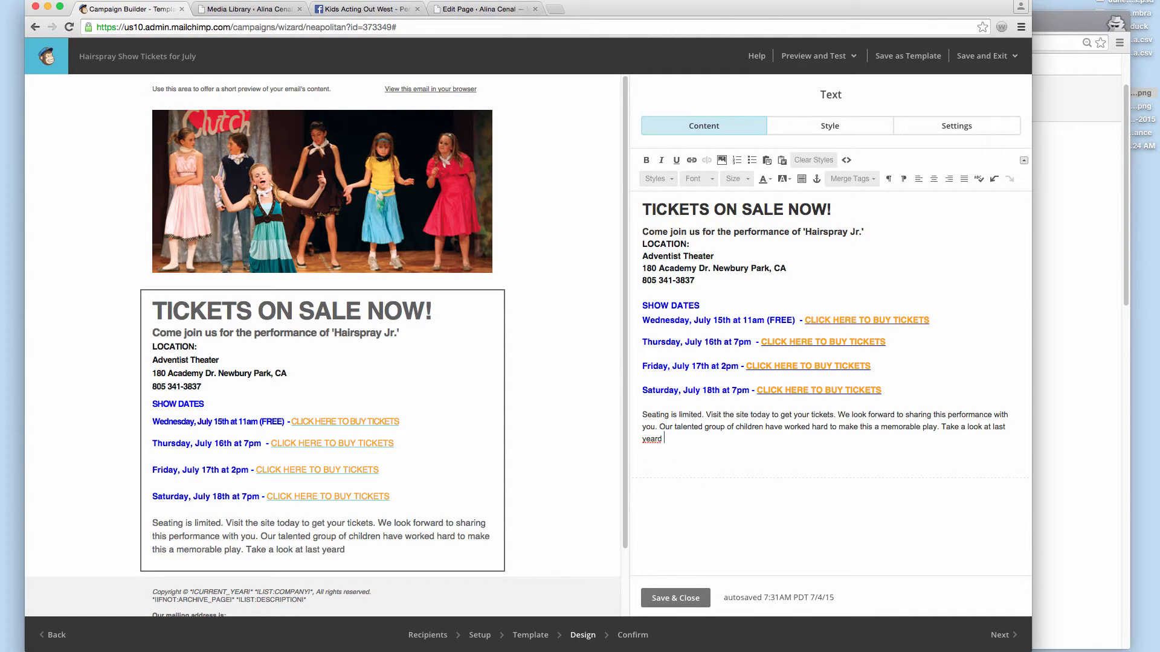
{"action": "key", "text": "BackSpace"}
{"action": "type", "text": "performance!!"}
Step: Copy the web address of the website's photo gallery page and return to the campaign editor
{"action": "left_click", "coordinate": [1069, 393]}
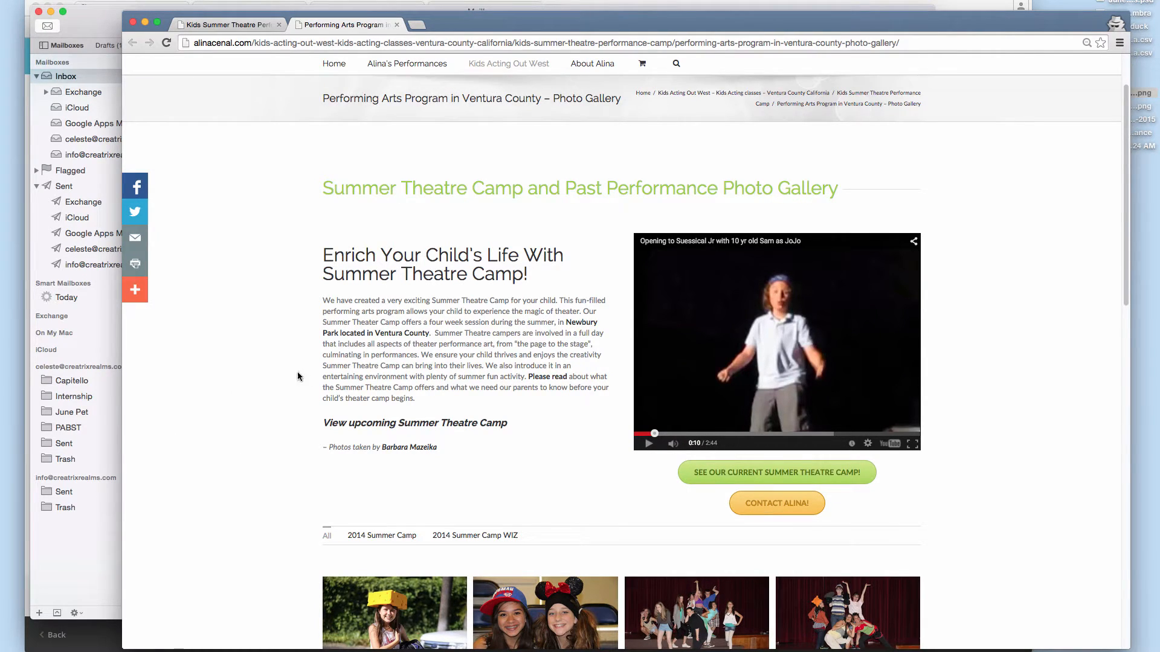
{"action": "left_click", "coordinate": [99, 52]}
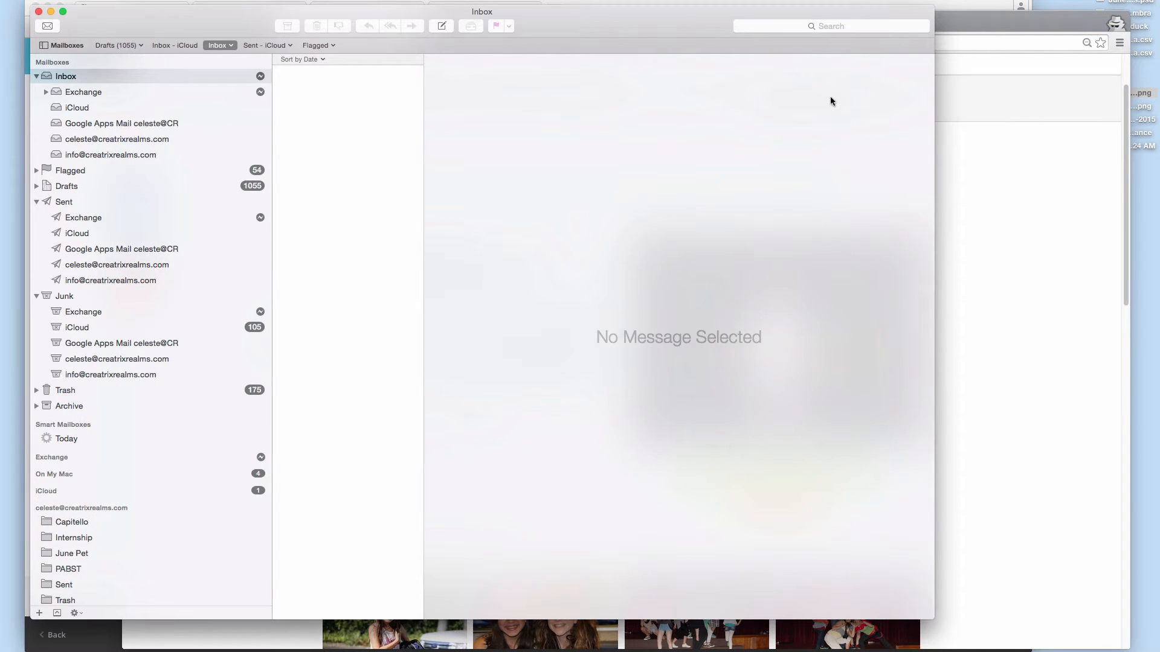
{"action": "left_click", "coordinate": [956, 27]}
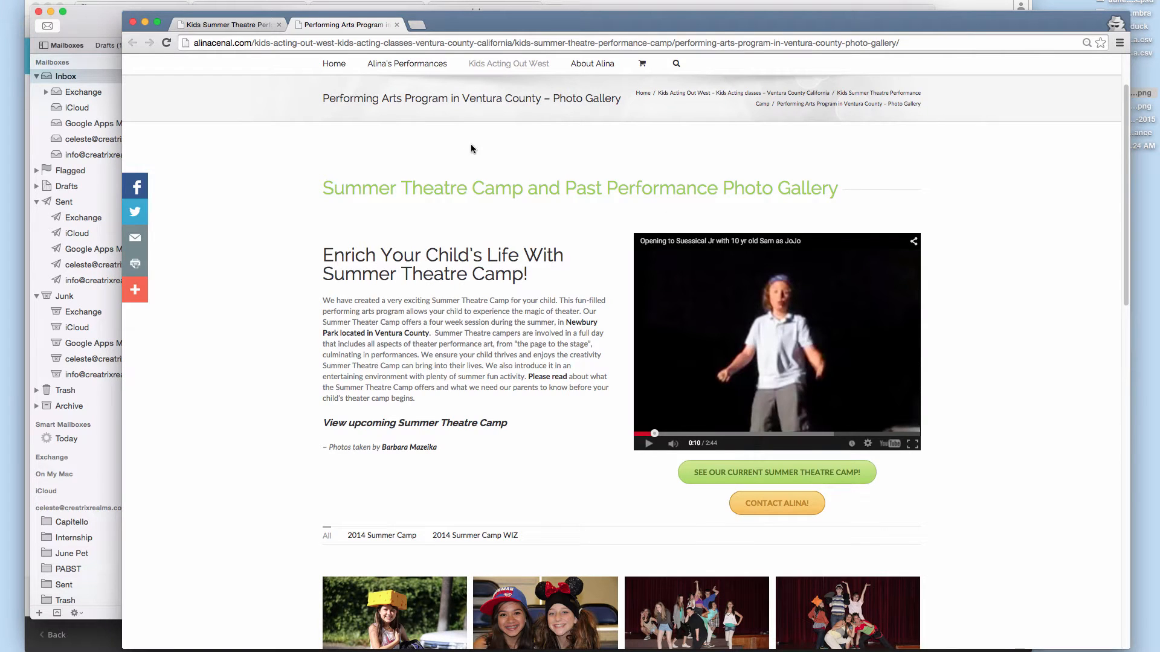
{"action": "left_click", "coordinate": [424, 44]}
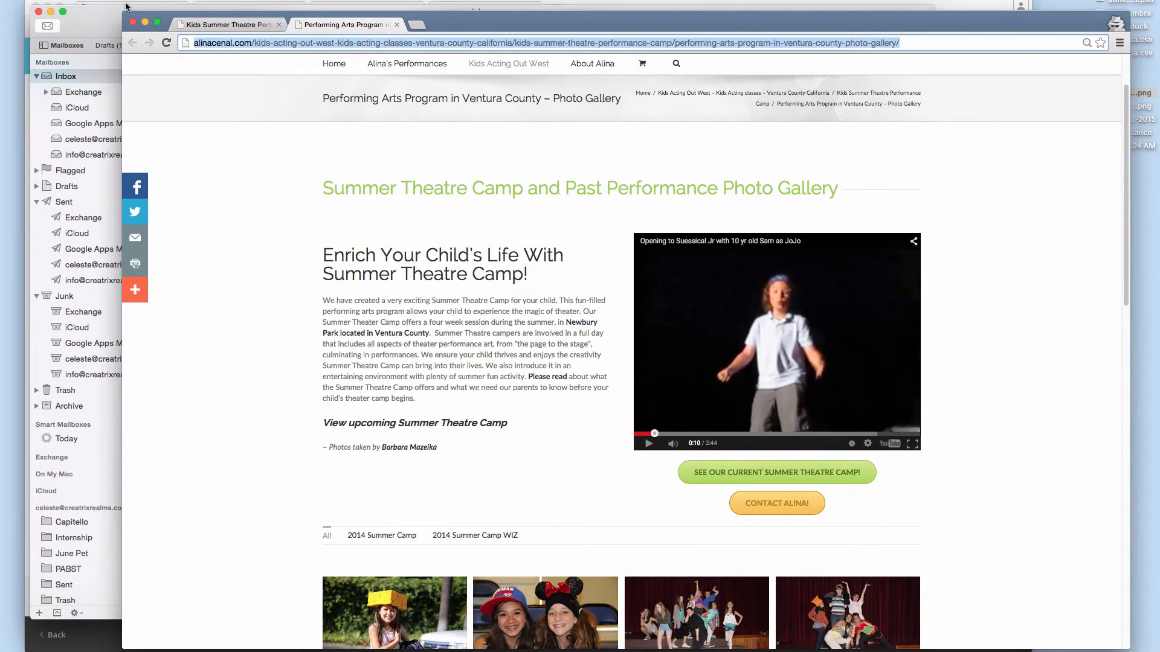
{"action": "left_click", "coordinate": [93, 3]}
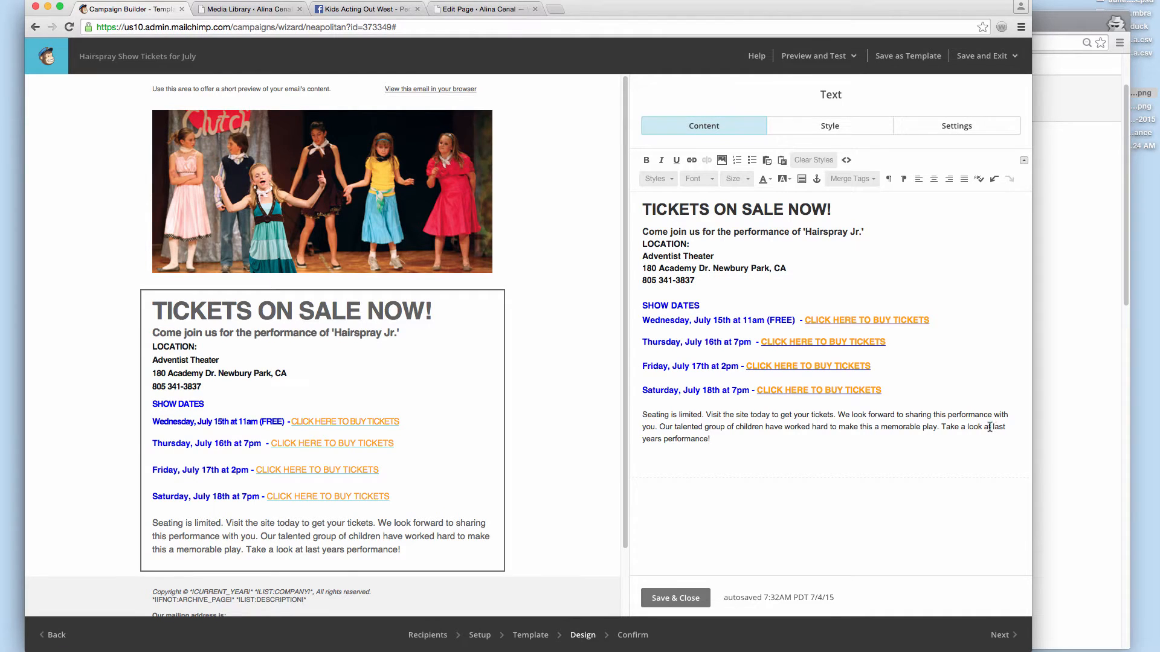
Step: Reword the ending of the closing sentence from "last years performance" to "one of our past performances!"
{"action": "left_click_drag", "start_coordinate": [991, 427], "coordinate": [863, 433]}
{"action": "left_click_drag", "start_coordinate": [737, 442], "coordinate": [660, 439]}
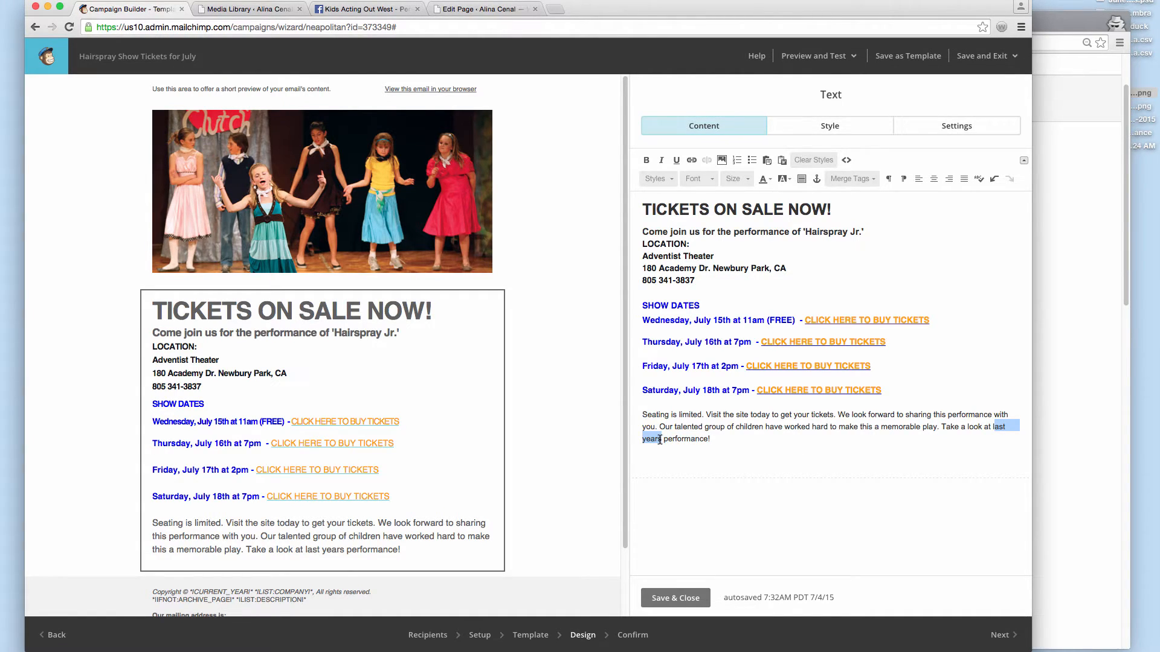
{"action": "key", "text": "BackSpace"}
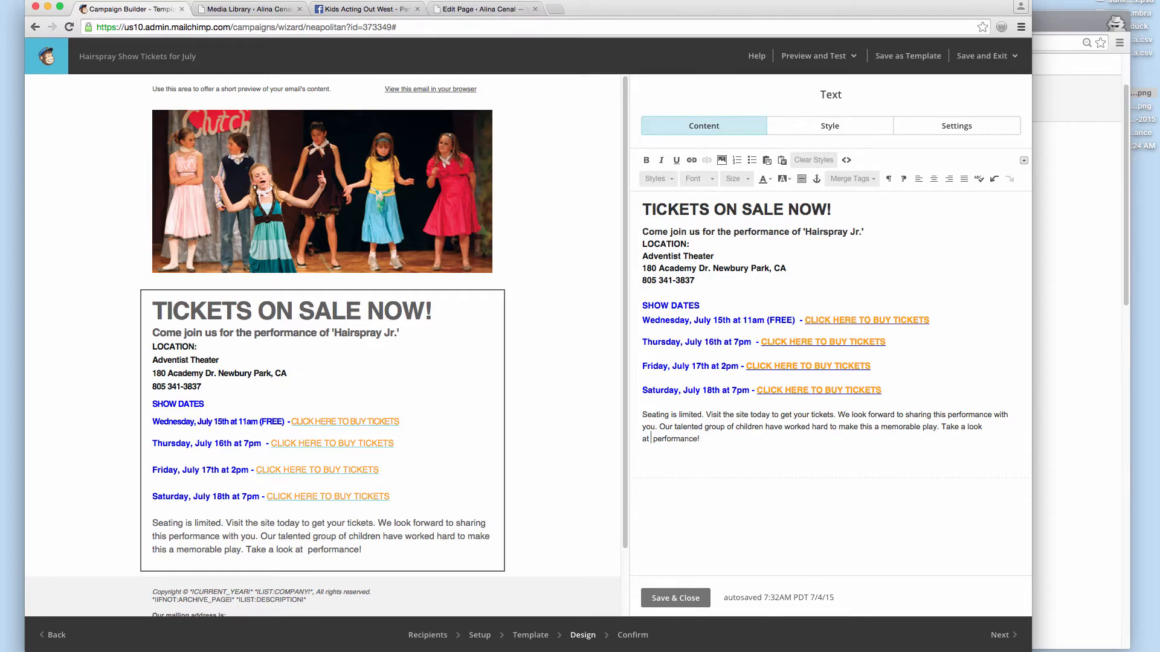
{"action": "key", "text": "BackSpace"}
{"action": "type", "text": "look at onr o"}
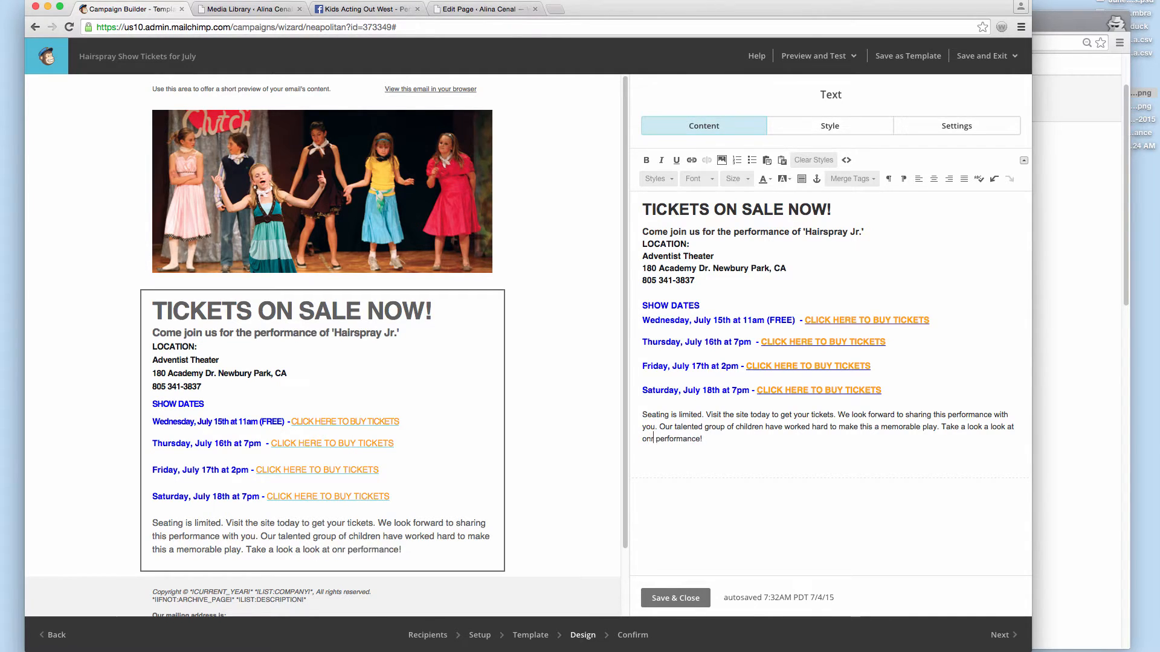
{"action": "key", "text": "BackSpace"}
{"action": "key", "text": "BackSpace"}
{"action": "key", "text": "BackSpace"}
{"action": "type", "text": "e of our "}
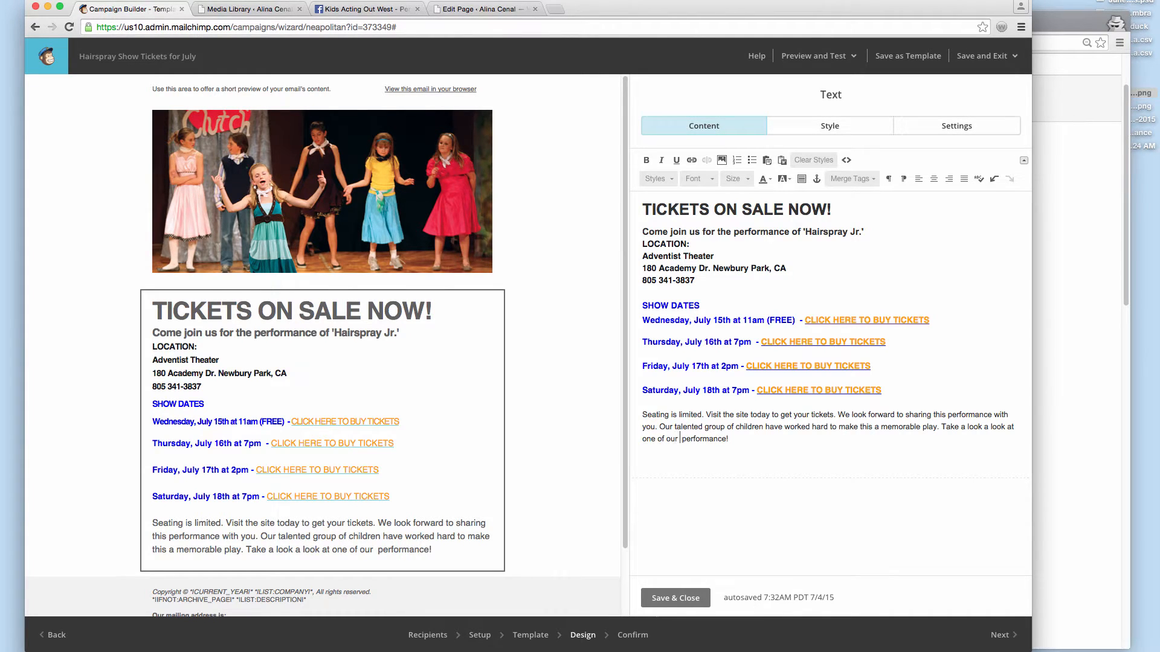
{"action": "type", "text": "past shows"}
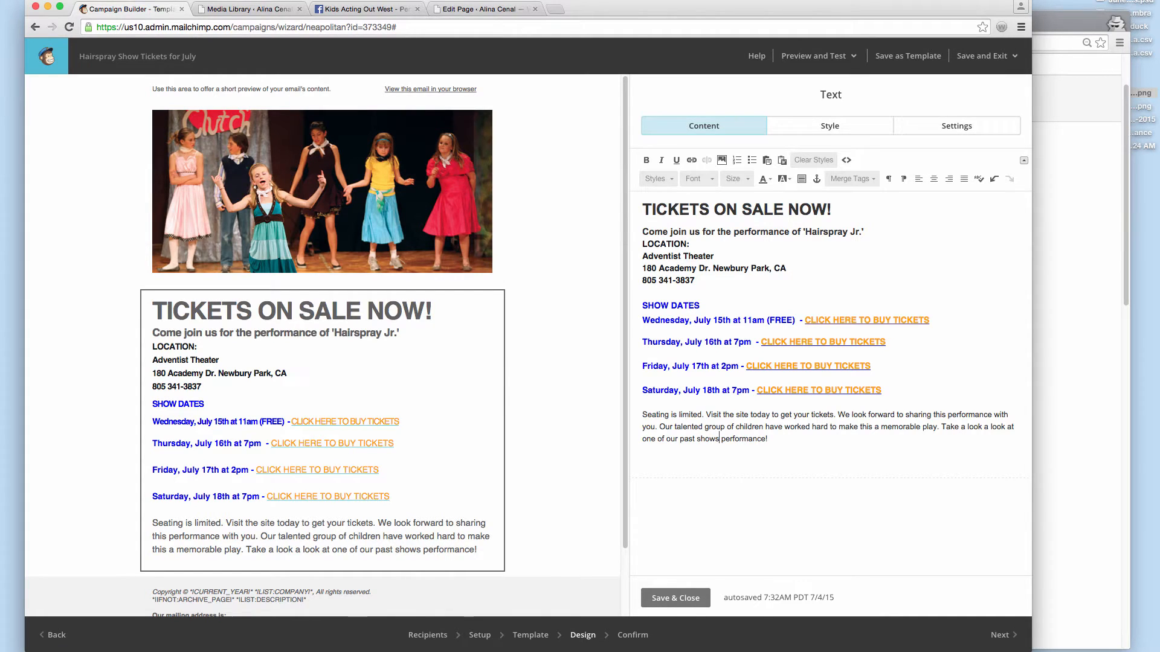
{"action": "key", "text": "BackSpace"}
{"action": "key", "text": "BackSpace"}
{"action": "key", "text": "BackSpace"}
{"action": "key", "text": "BackSpace"}
{"action": "key", "text": "BackSpace"}
{"action": "key", "text": "BackSpace"}
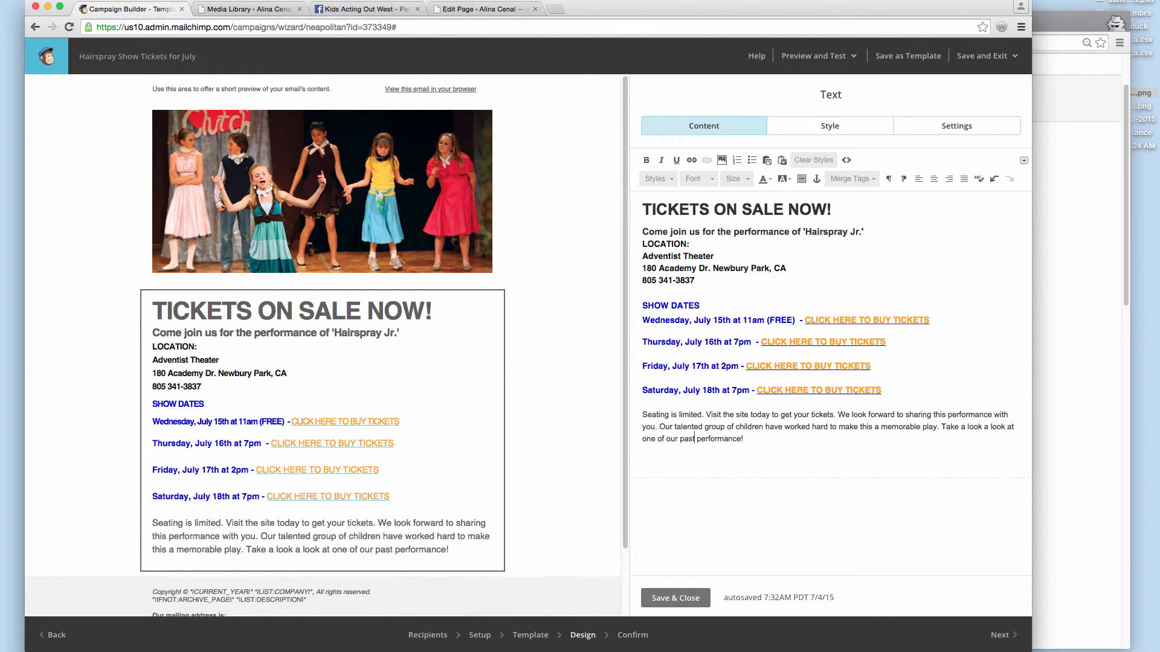
{"action": "type", "text": "s"}
Step: Remove the duplicated words so the sentence reads "Take a look at one of our past performances!"
{"action": "left_click", "coordinate": [986, 428]}
{"action": "key", "text": "Delete"}
{"action": "key", "text": "Delete"}
{"action": "key", "text": "Delete"}
{"action": "key", "text": "Delete"}
{"action": "key", "text": "Delete"}
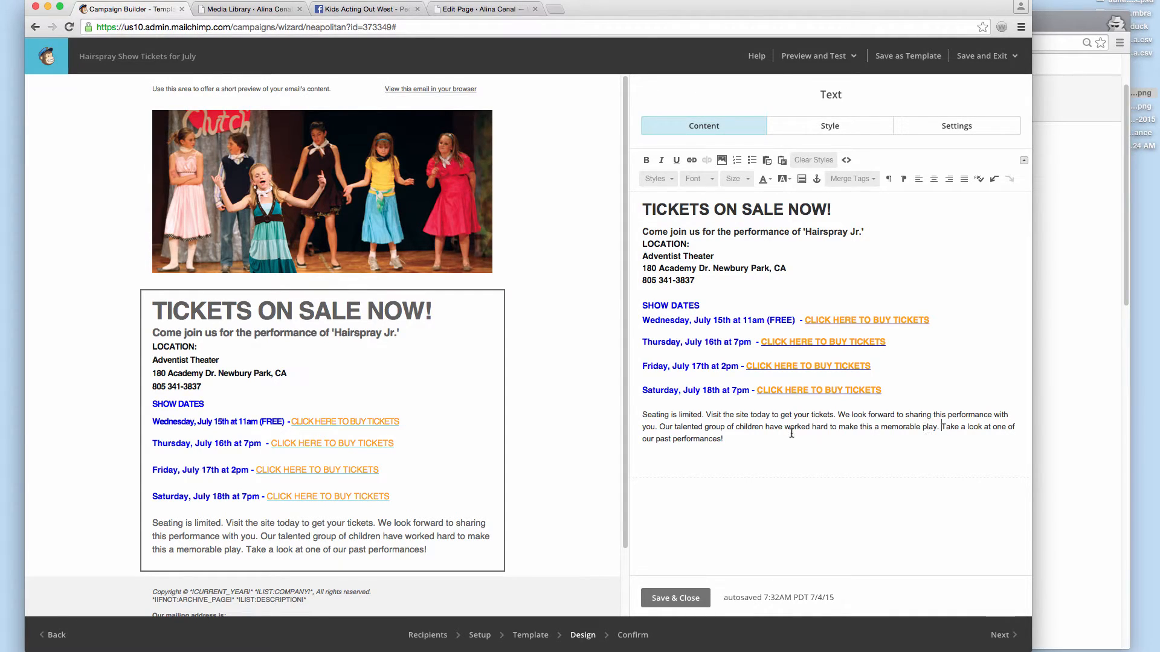
Step: Make the "Take a look at one of our past performances!" sentence bold and move it into its own paragraph
{"action": "key", "text": "shift+Down"}
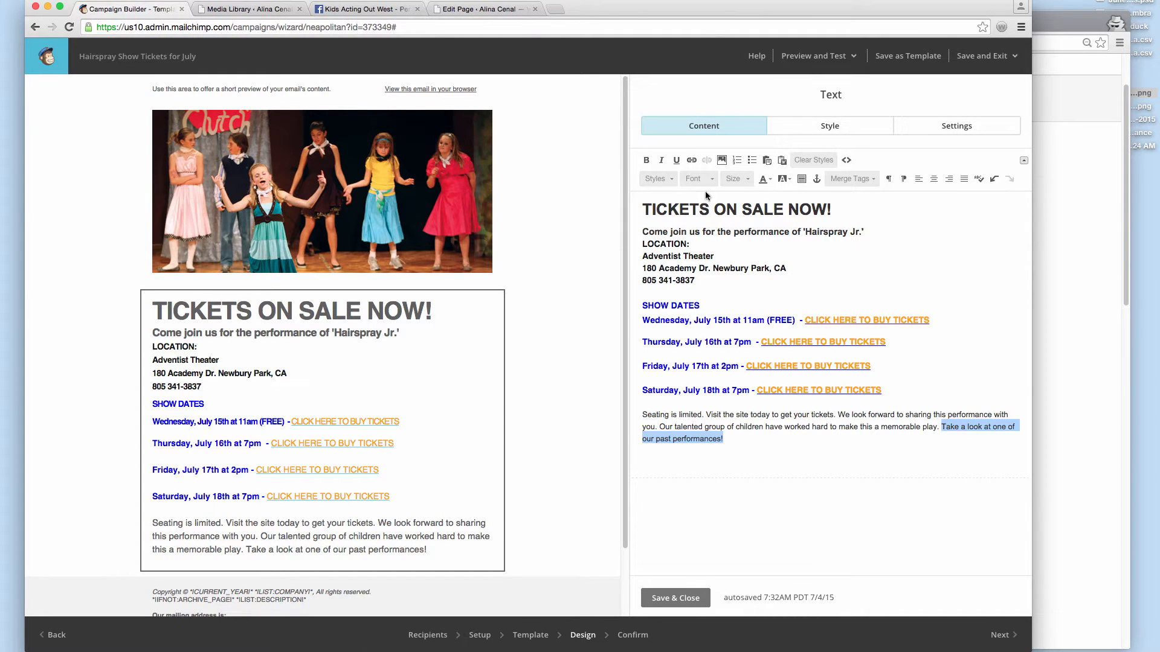
{"action": "left_click", "coordinate": [647, 161]}
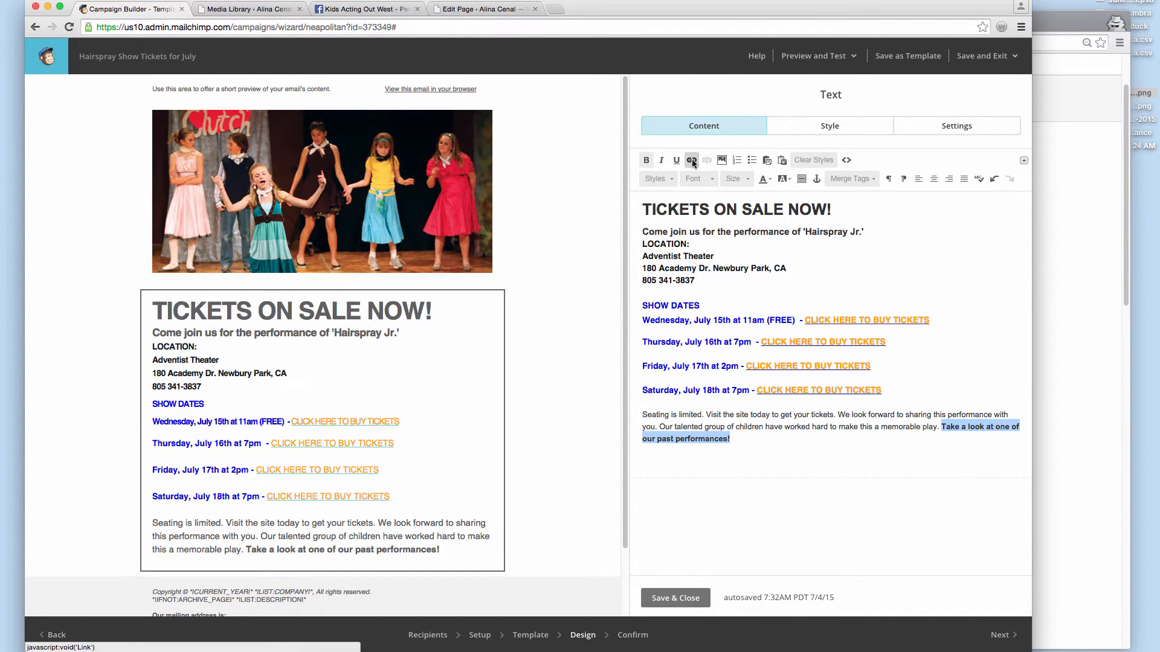
{"action": "left_click", "coordinate": [941, 428]}
{"action": "key", "text": "Return"}
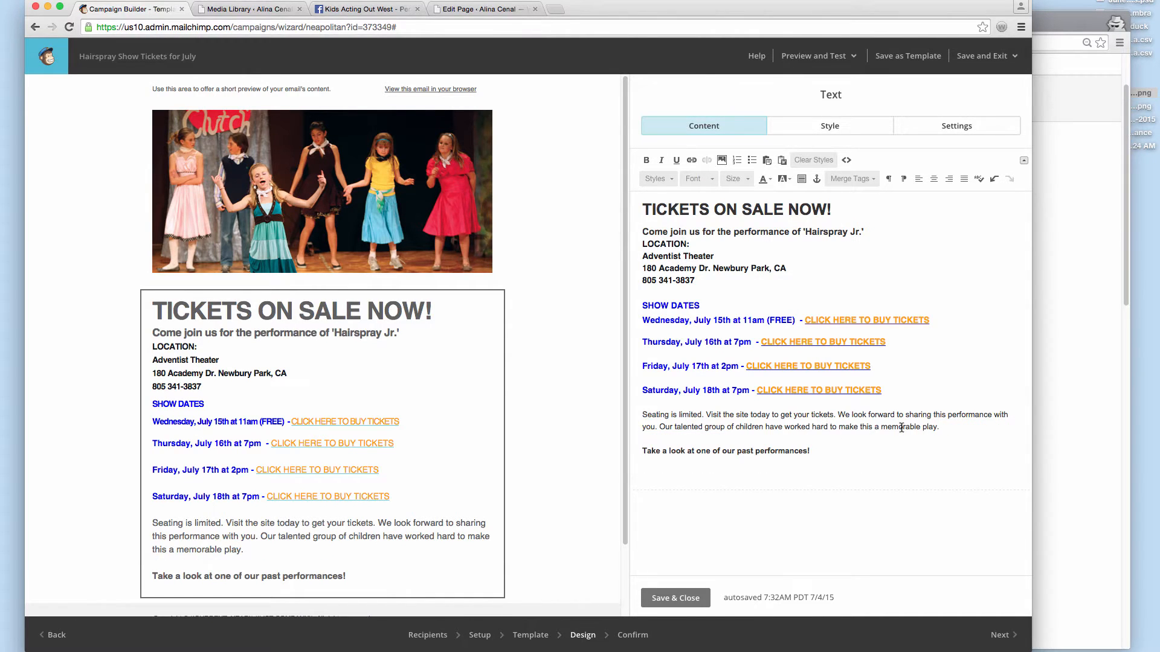
Step: Link the "Take a look at one of our past performances!" line to the copied photo gallery address
{"action": "left_click_drag", "start_coordinate": [814, 450], "coordinate": [626, 450]}
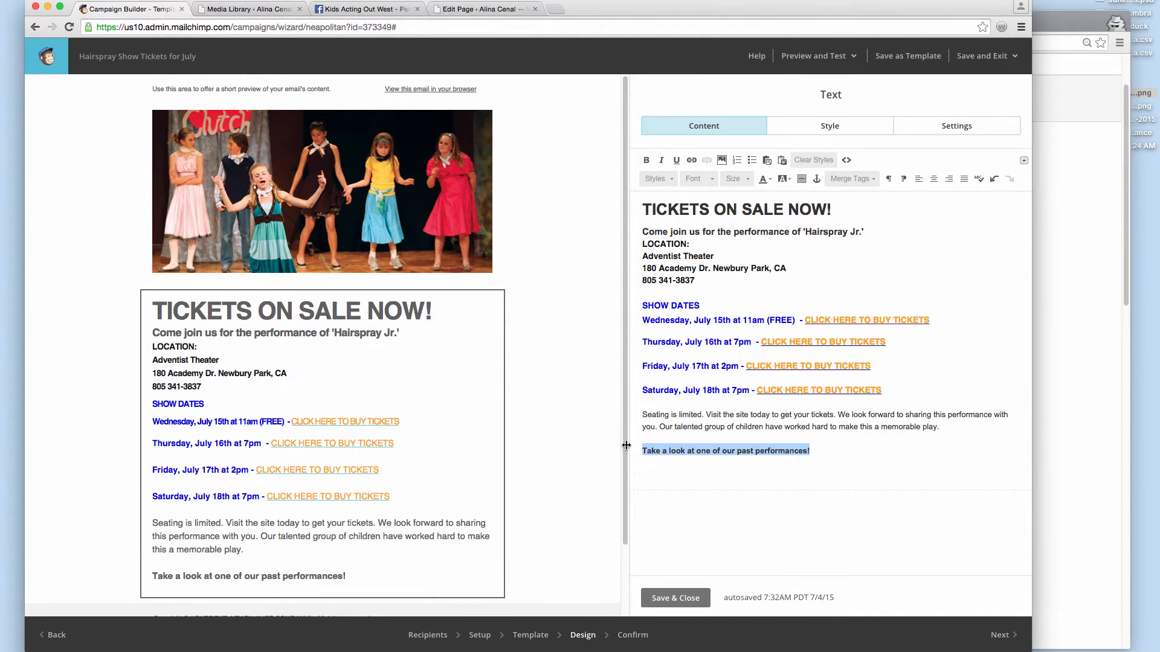
{"action": "left_click", "coordinate": [691, 160]}
{"action": "key", "text": "super+v"}
{"action": "left_click", "coordinate": [425, 447]}
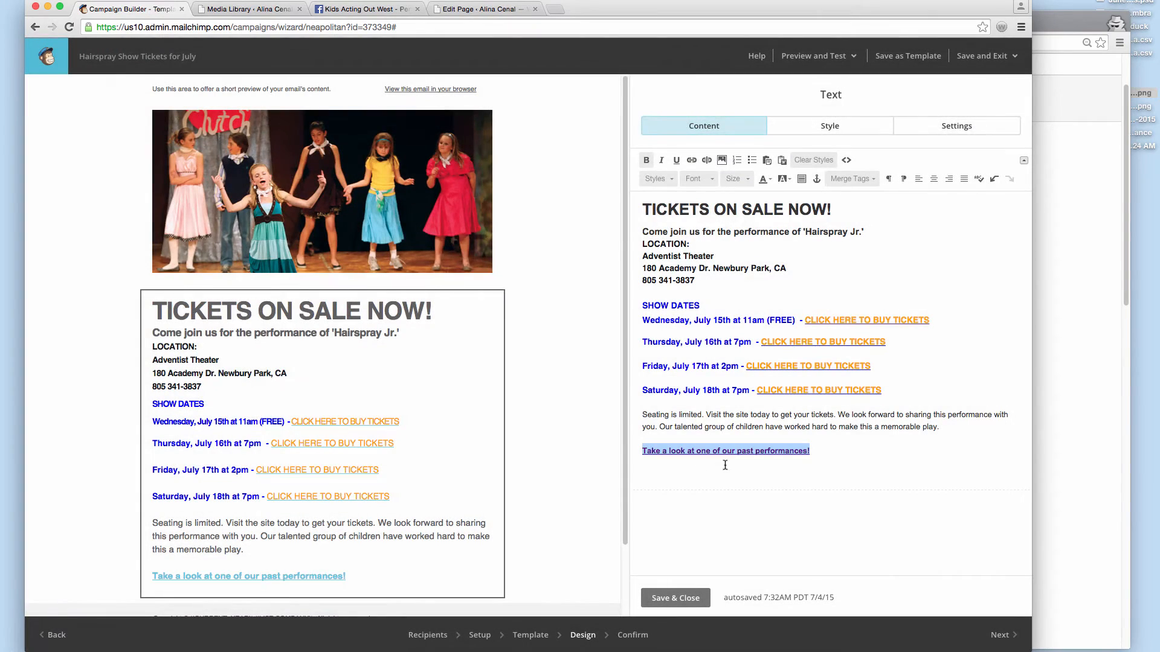
{"action": "left_click", "coordinate": [778, 464]}
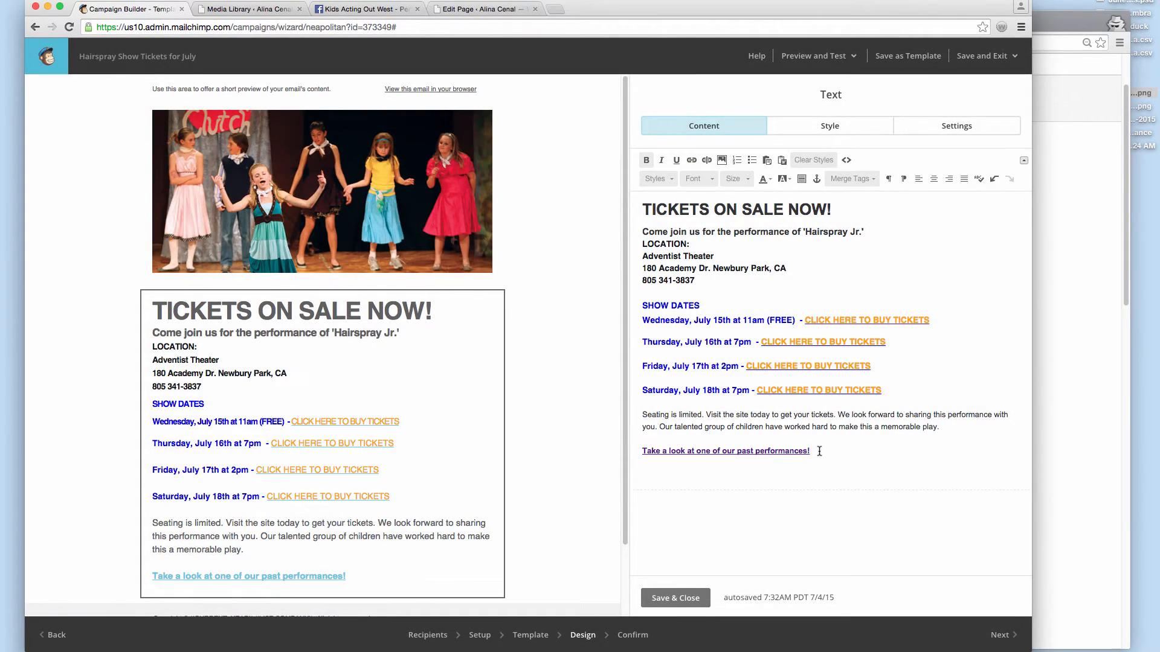
Step: Set the font size of the linked past performances line to 15
{"action": "left_click_drag", "start_coordinate": [818, 451], "coordinate": [635, 450]}
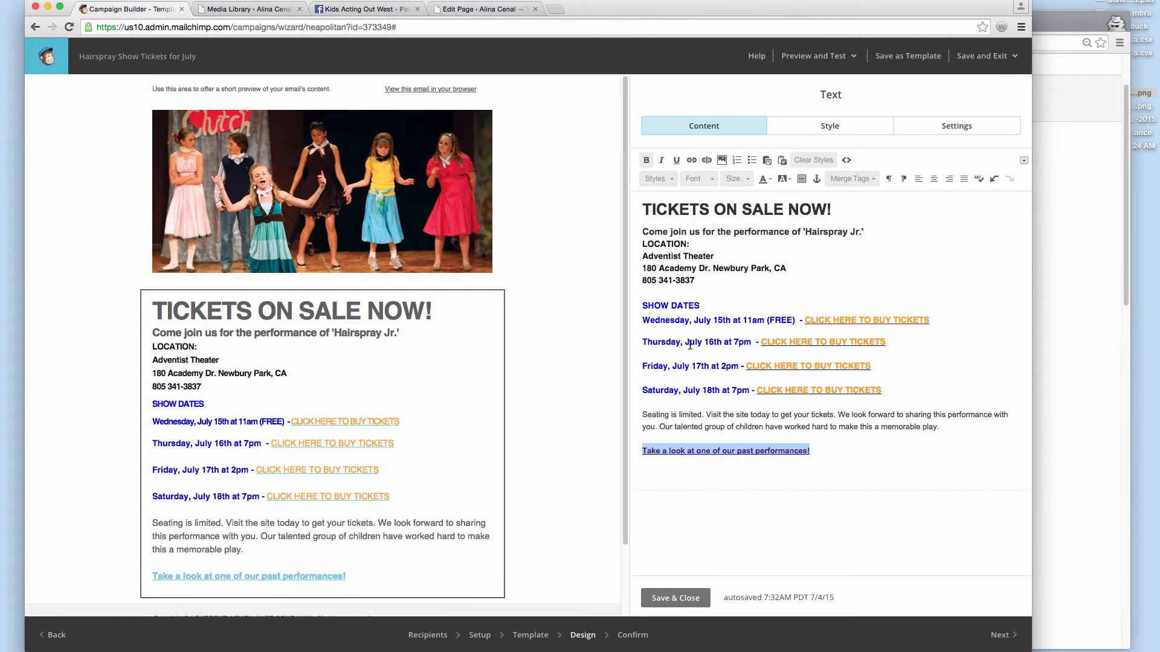
{"action": "left_click", "coordinate": [746, 184]}
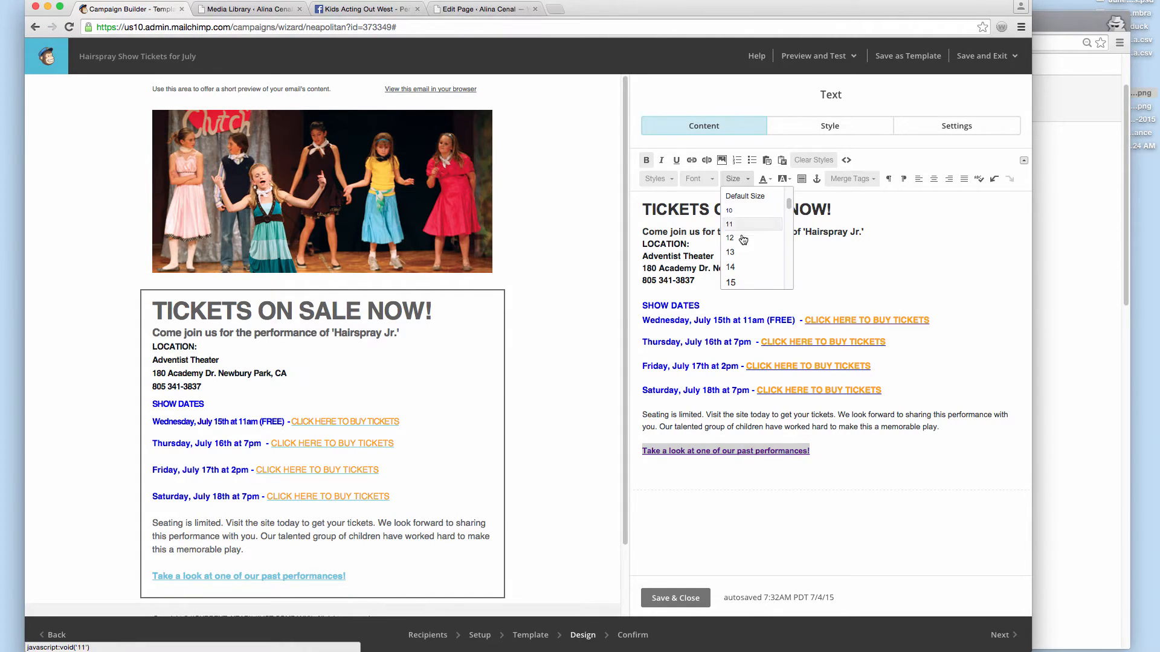
{"action": "left_click", "coordinate": [734, 279]}
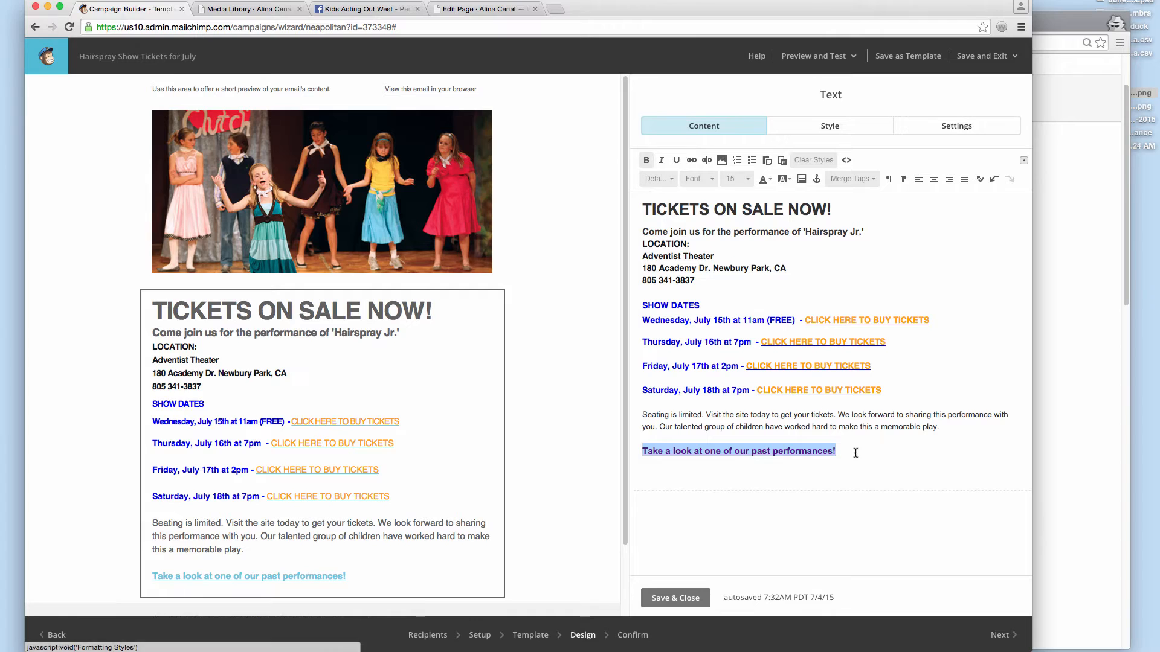
{"action": "left_click", "coordinate": [872, 463]}
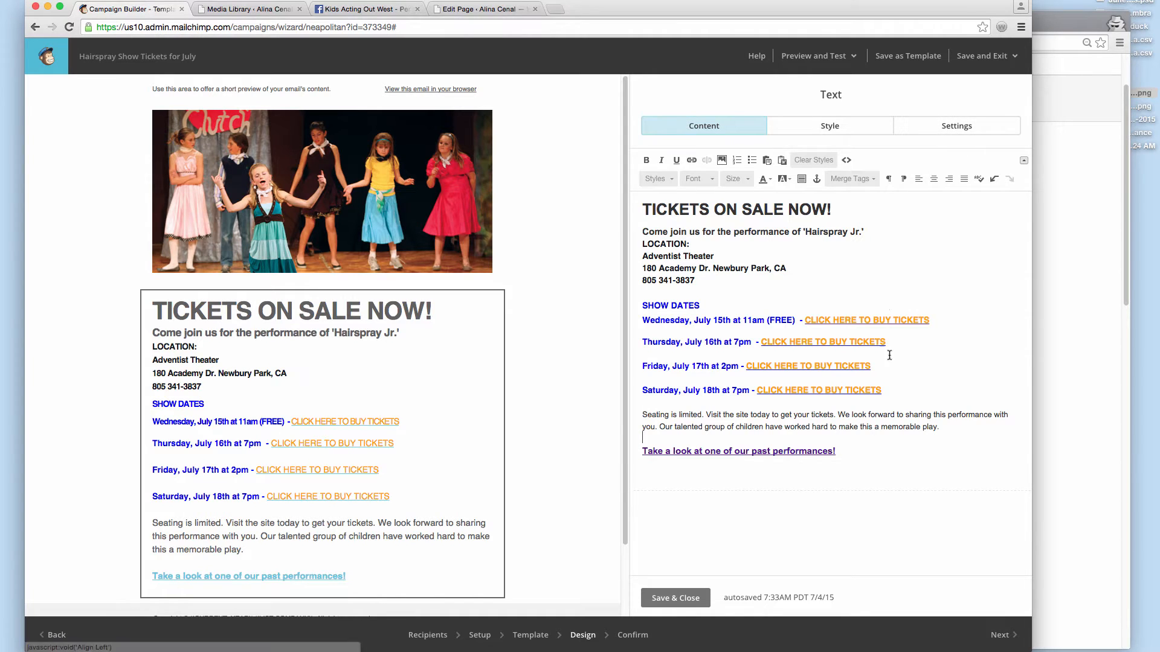
Step: Check the text block's column settings and look over the email preview down to its footer
{"action": "left_click", "coordinate": [887, 427]}
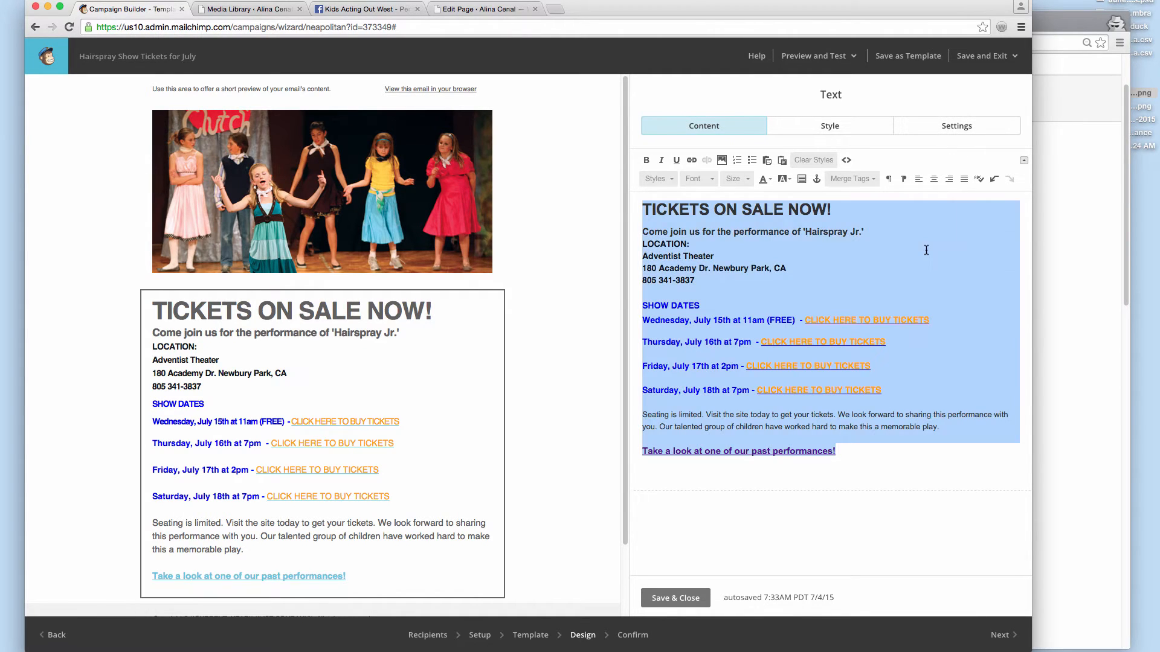
{"action": "left_click", "coordinate": [963, 128]}
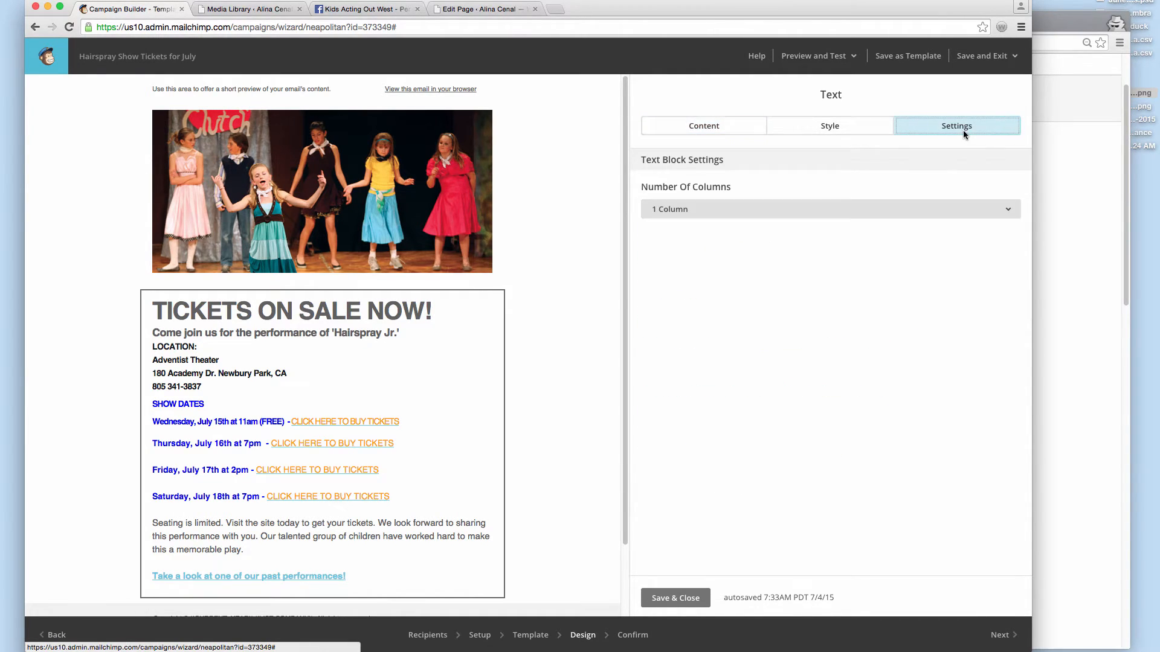
{"action": "left_click", "coordinate": [857, 132]}
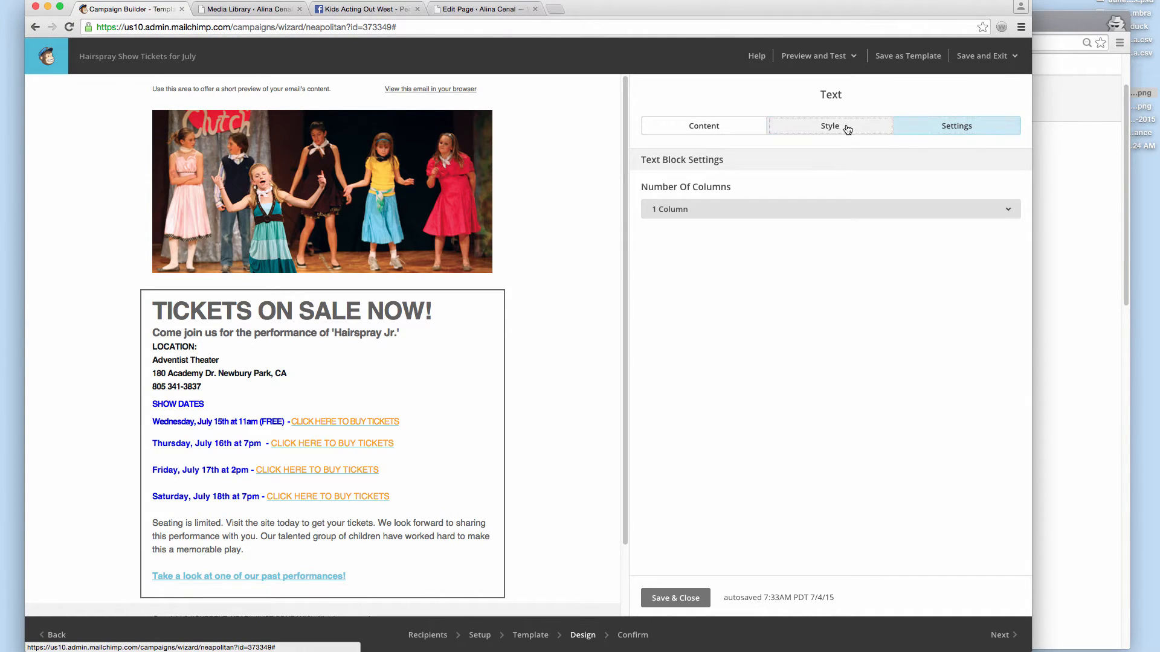
{"action": "left_click", "coordinate": [706, 129]}
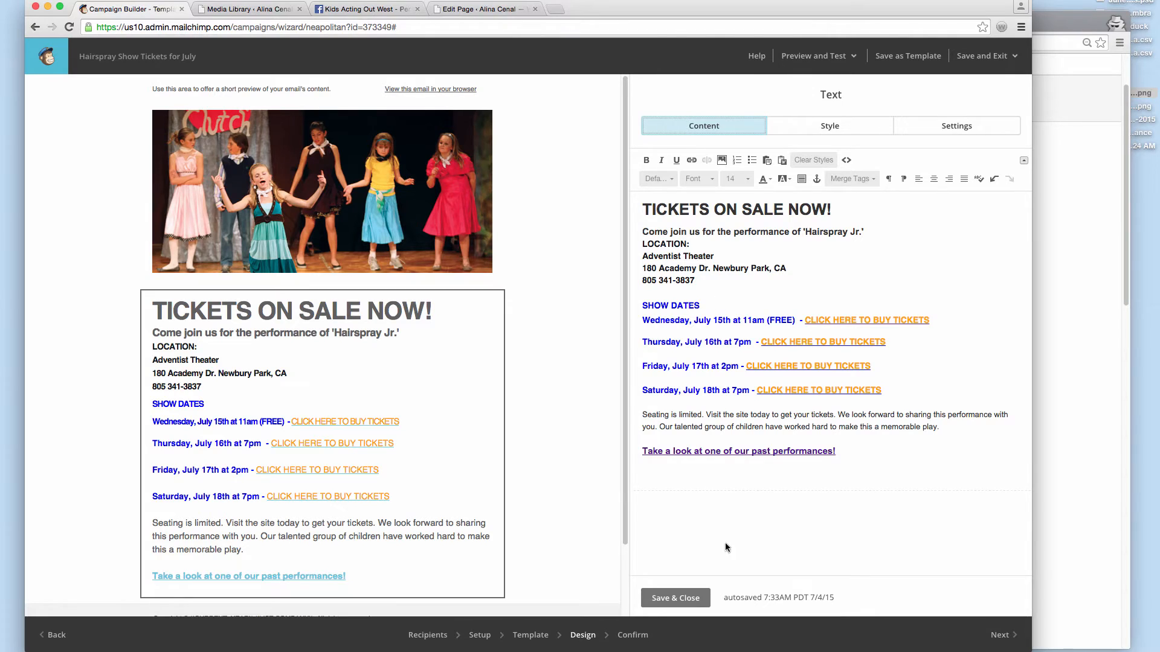
{"action": "mouse_move", "coordinate": [256, 409]}
{"action": "mouse_move", "coordinate": [360, 458]}
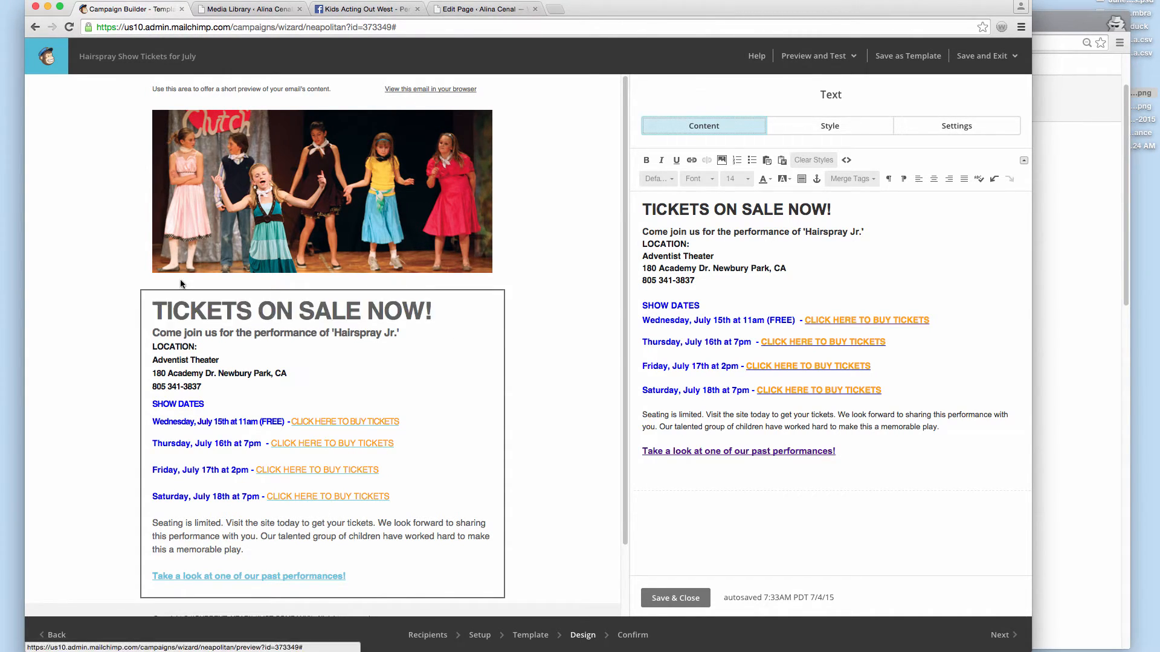
{"action": "scroll", "coordinate": [304, 418], "scroll_direction": "down", "scroll_amount": 3}
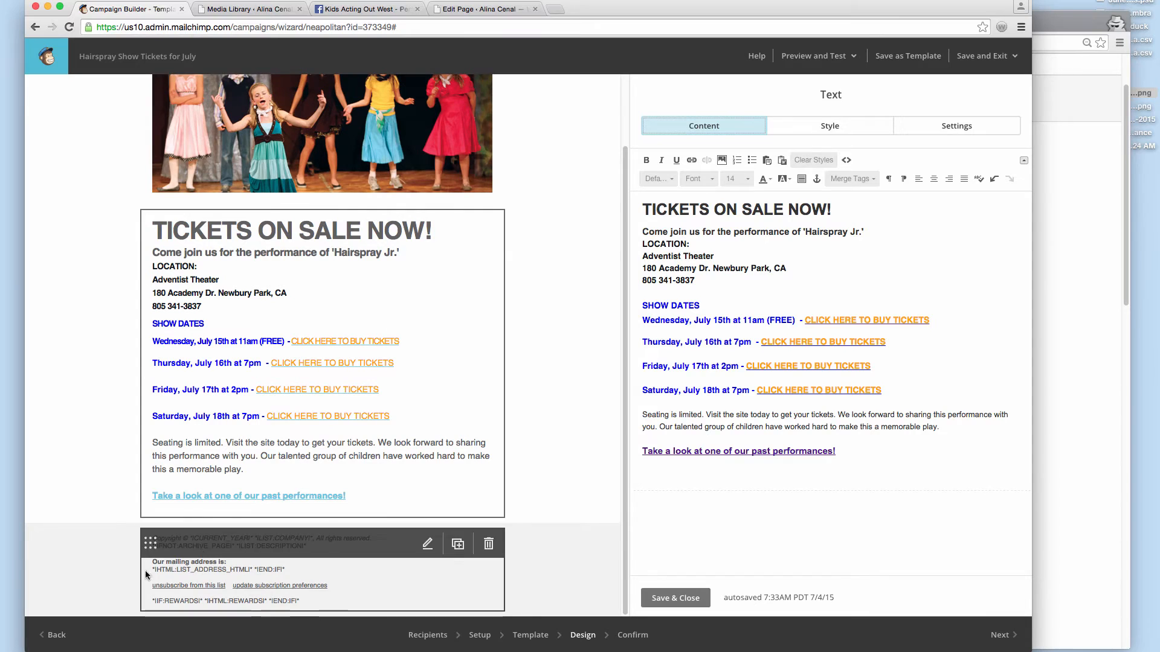
{"action": "scroll", "coordinate": [129, 504], "scroll_direction": "up", "scroll_amount": 1}
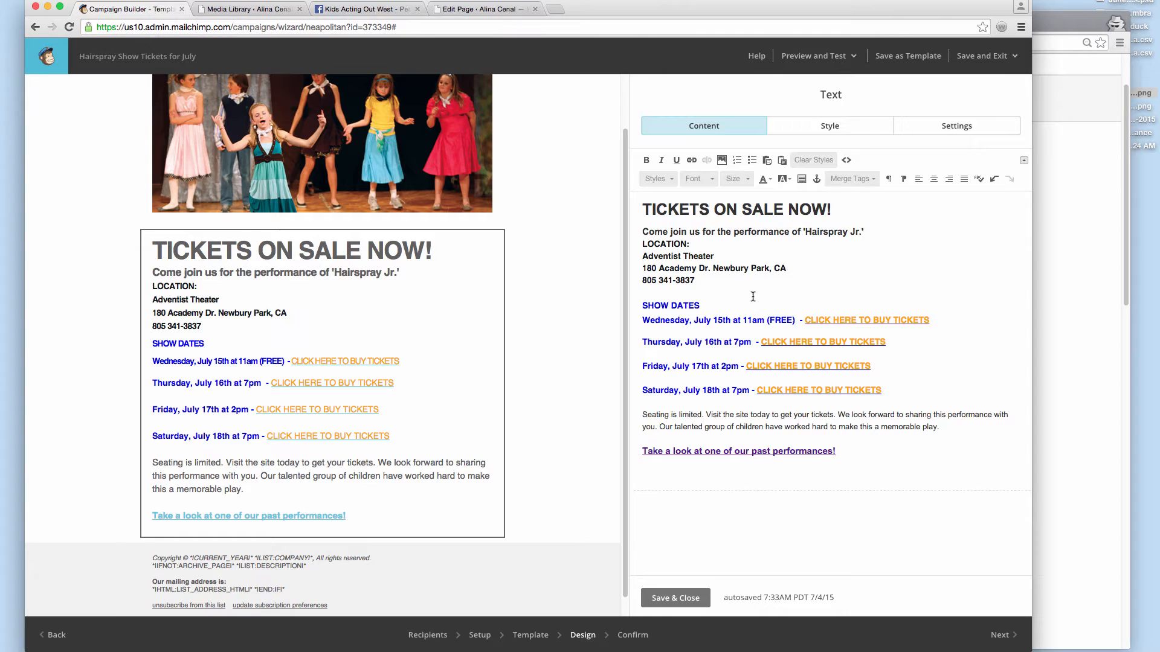
Step: Open the spell-checking site respelt.com in a new browser tab
{"action": "left_click", "coordinate": [554, 8]}
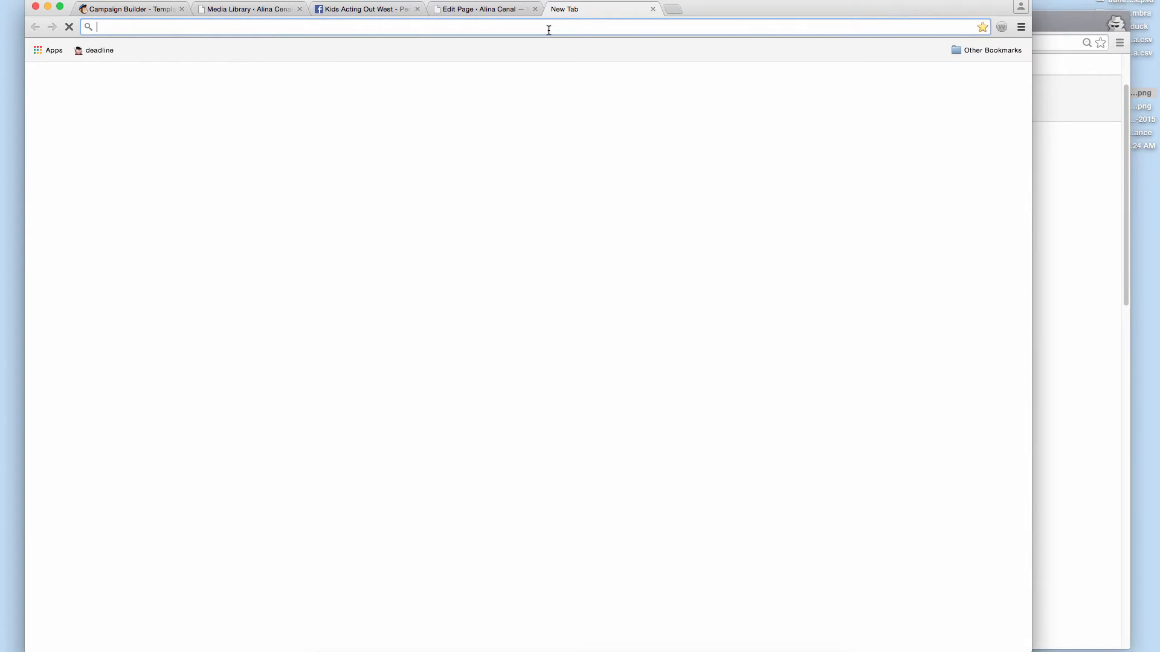
{"action": "type", "text": "respelt.com"}
{"action": "key", "text": "Return"}
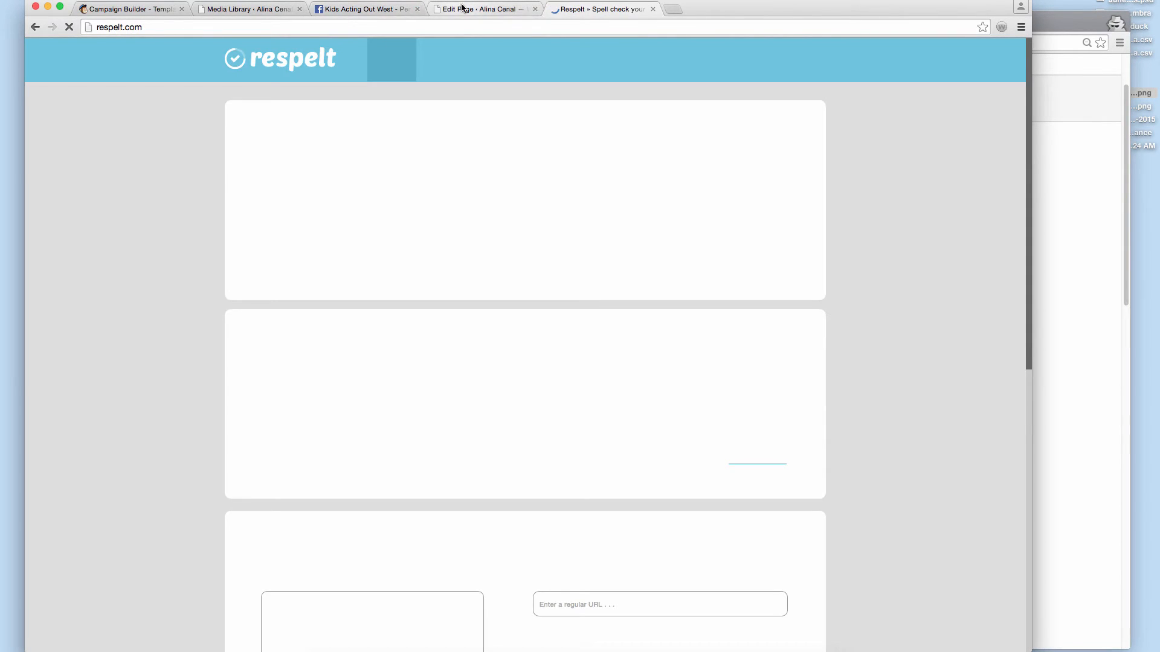
Step: Return to the MailChimp campaign editor and copy the entire text of the email's text block
{"action": "left_click", "coordinate": [464, 10]}
{"action": "left_click", "coordinate": [161, 11]}
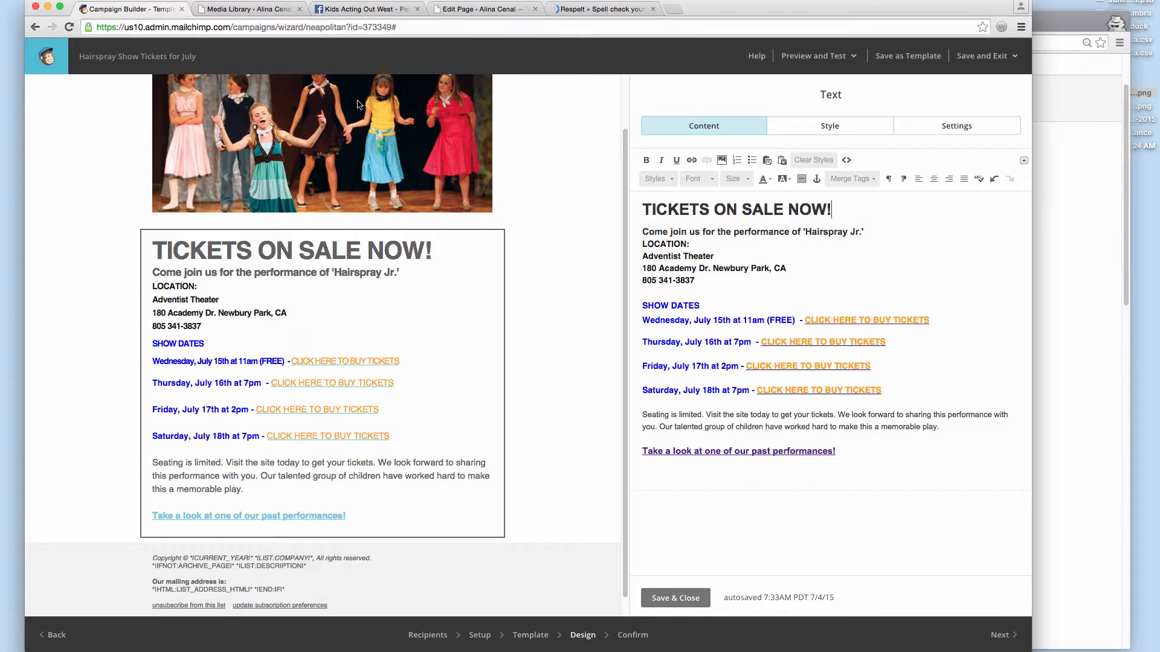
{"action": "key", "text": "super+a"}
{"action": "left_click", "coordinate": [749, 491]}
{"action": "left_click_drag", "start_coordinate": [811, 444], "coordinate": [593, 66]}
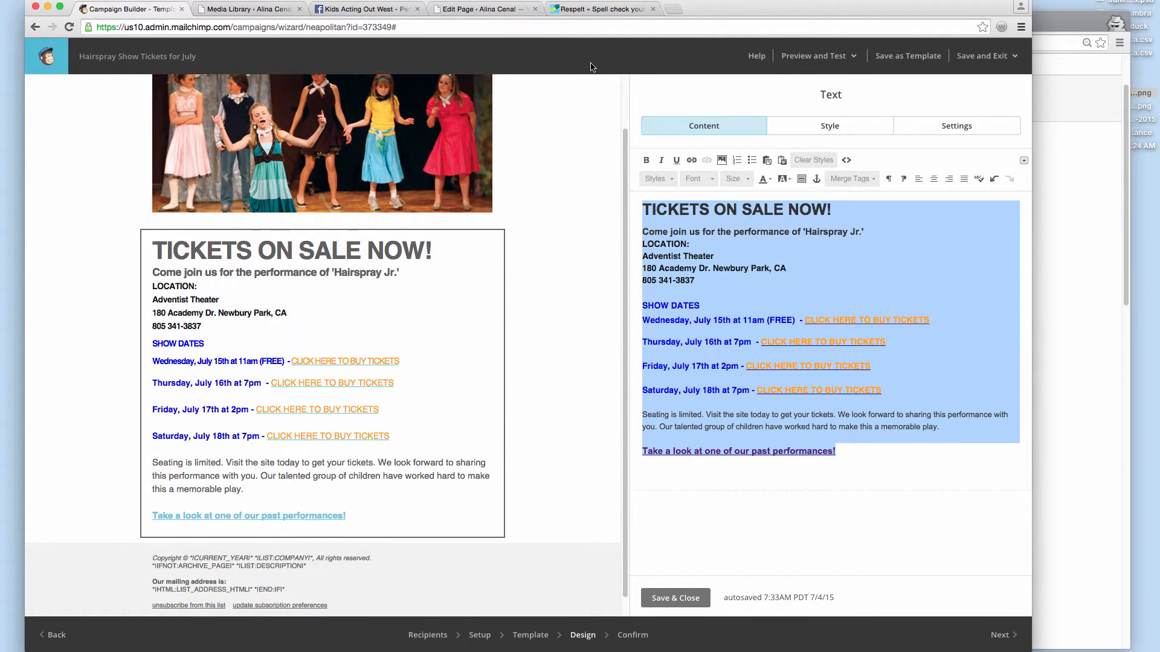
Step: Switch to the Respelt page, paste the email text into its document box and check the spelling
{"action": "left_click", "coordinate": [585, 9]}
{"action": "scroll", "coordinate": [521, 251], "scroll_direction": "down", "scroll_amount": 5}
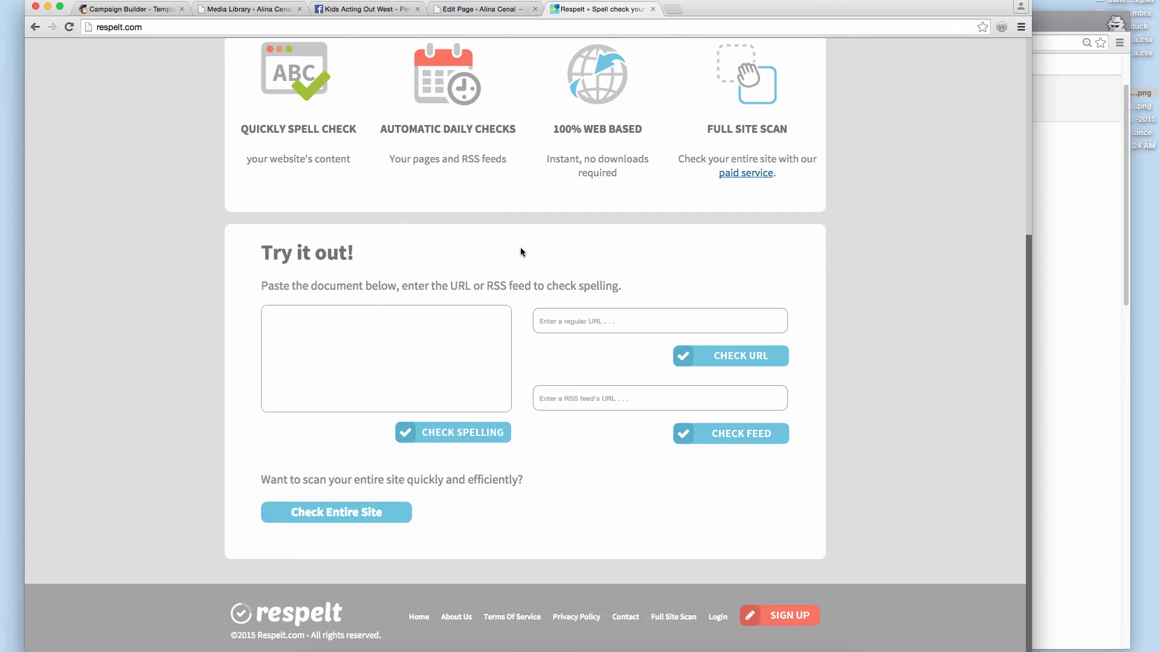
{"action": "left_click", "coordinate": [428, 373]}
{"action": "key", "text": "super+v"}
{"action": "left_click", "coordinate": [441, 429]}
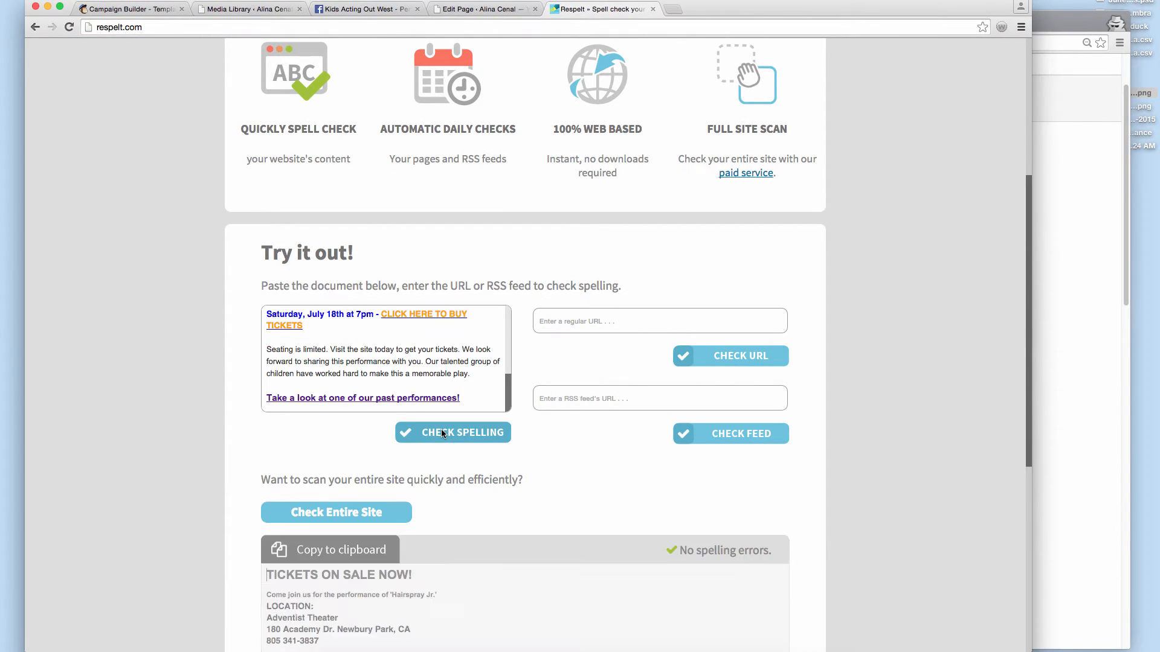
{"action": "scroll", "coordinate": [681, 266], "scroll_direction": "down", "scroll_amount": 6}
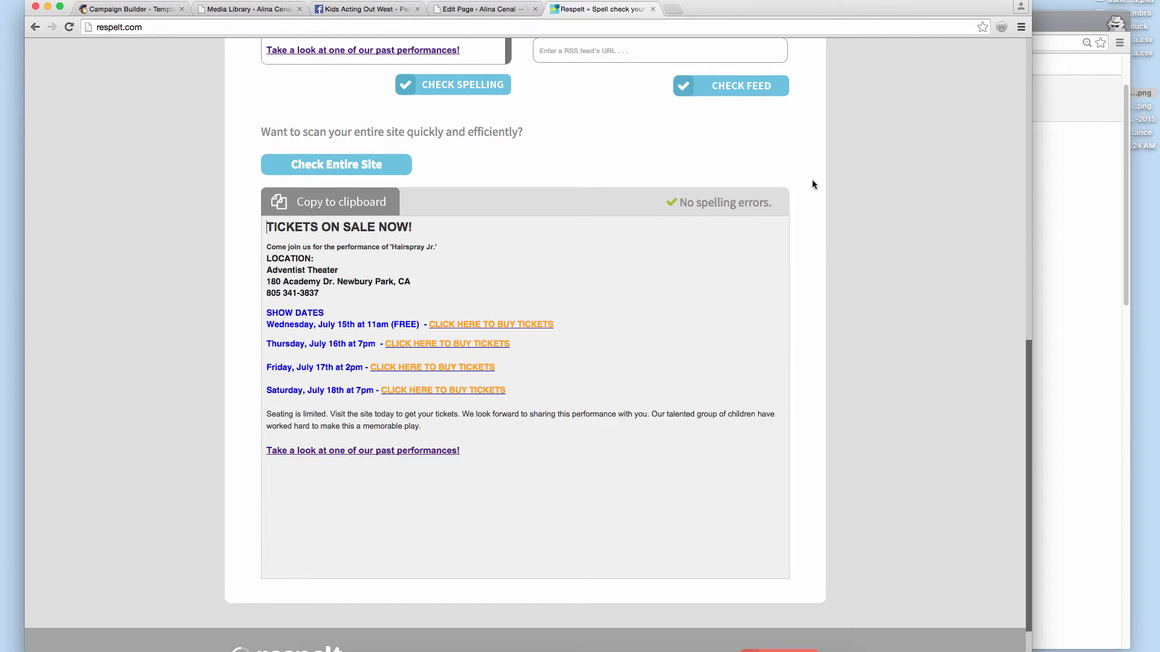
Step: Return to the MailChimp campaign editor, send a test email to the address already entered and dismiss the sent notice
{"action": "left_click", "coordinate": [147, 8]}
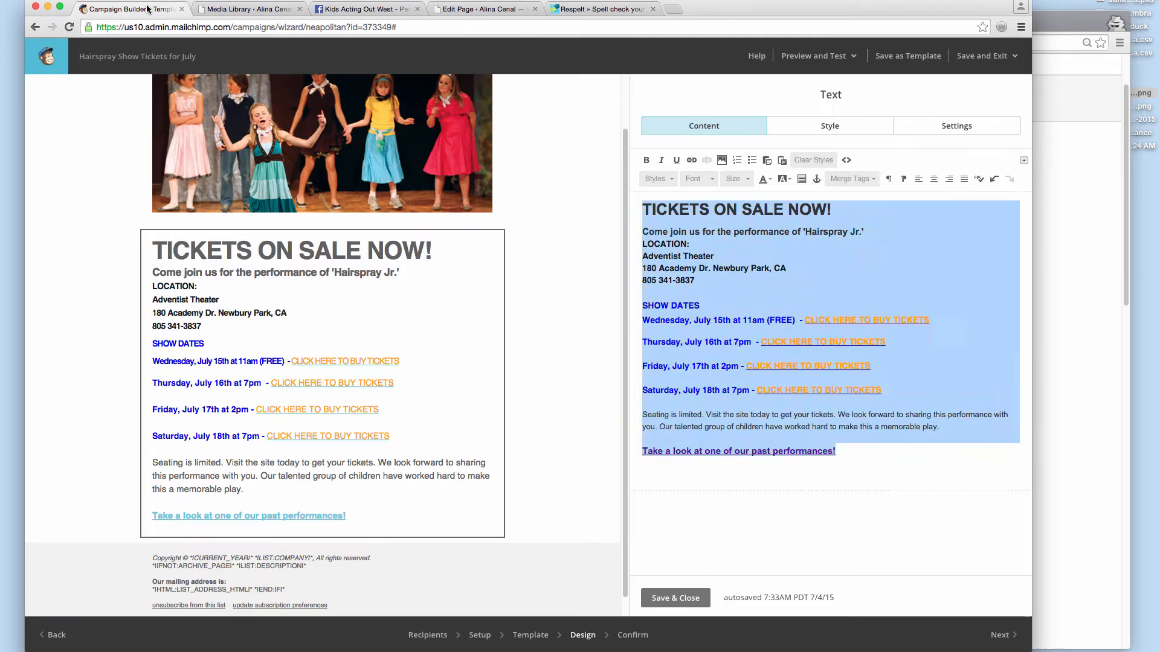
{"action": "left_click", "coordinate": [743, 251]}
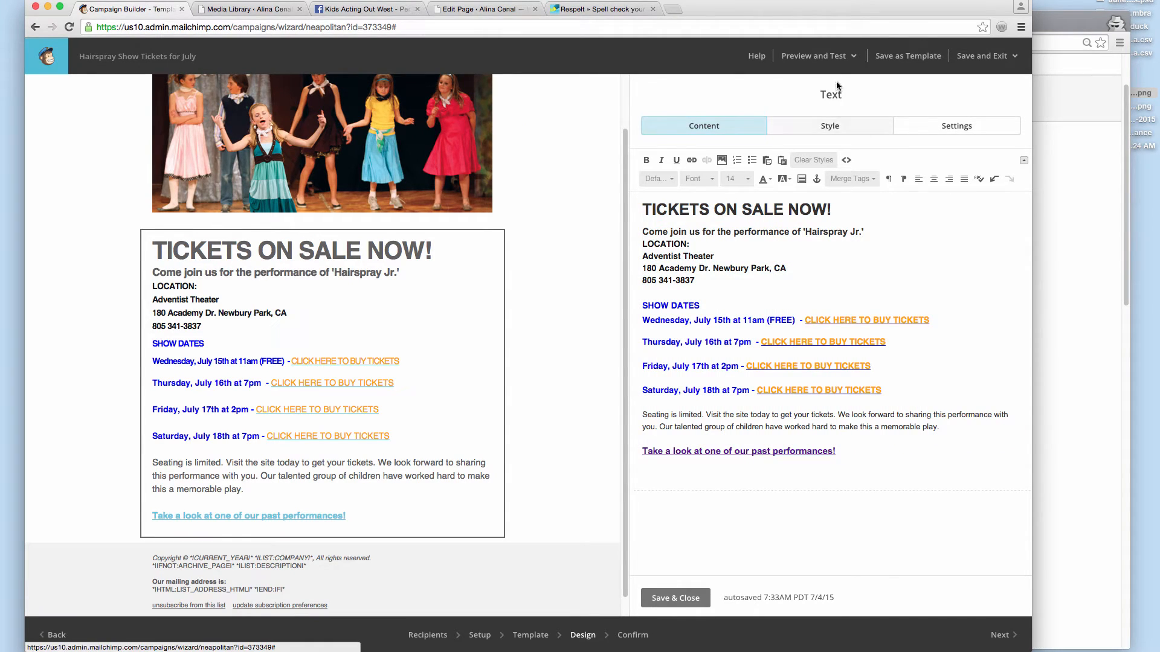
{"action": "left_click", "coordinate": [836, 62]}
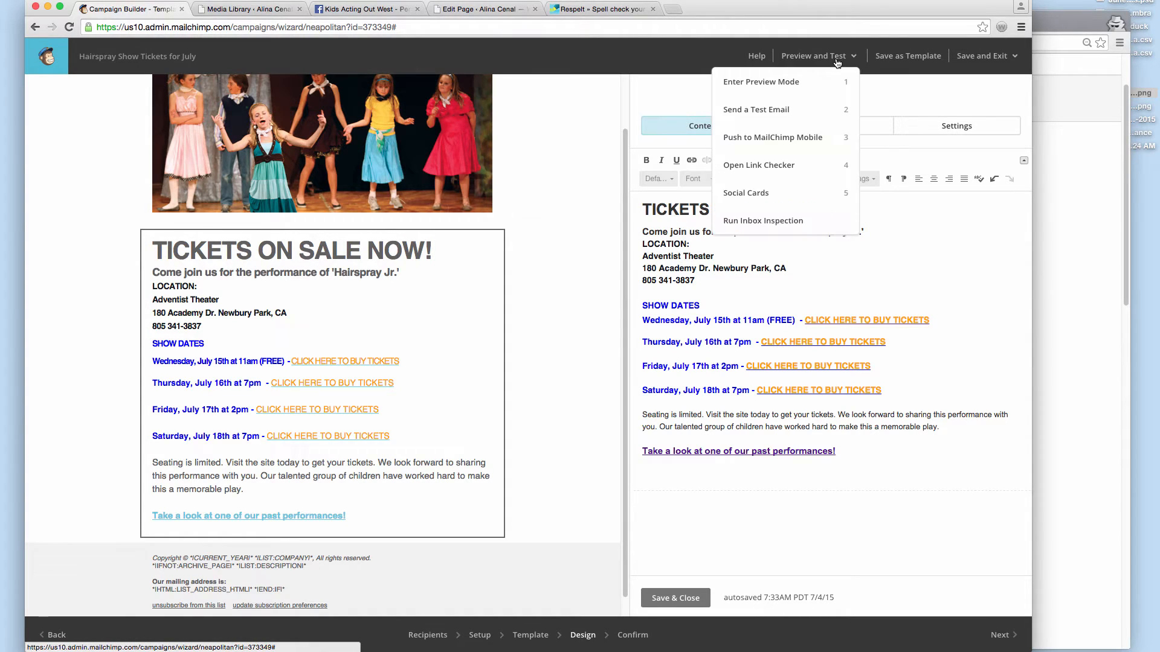
{"action": "left_click", "coordinate": [814, 108]}
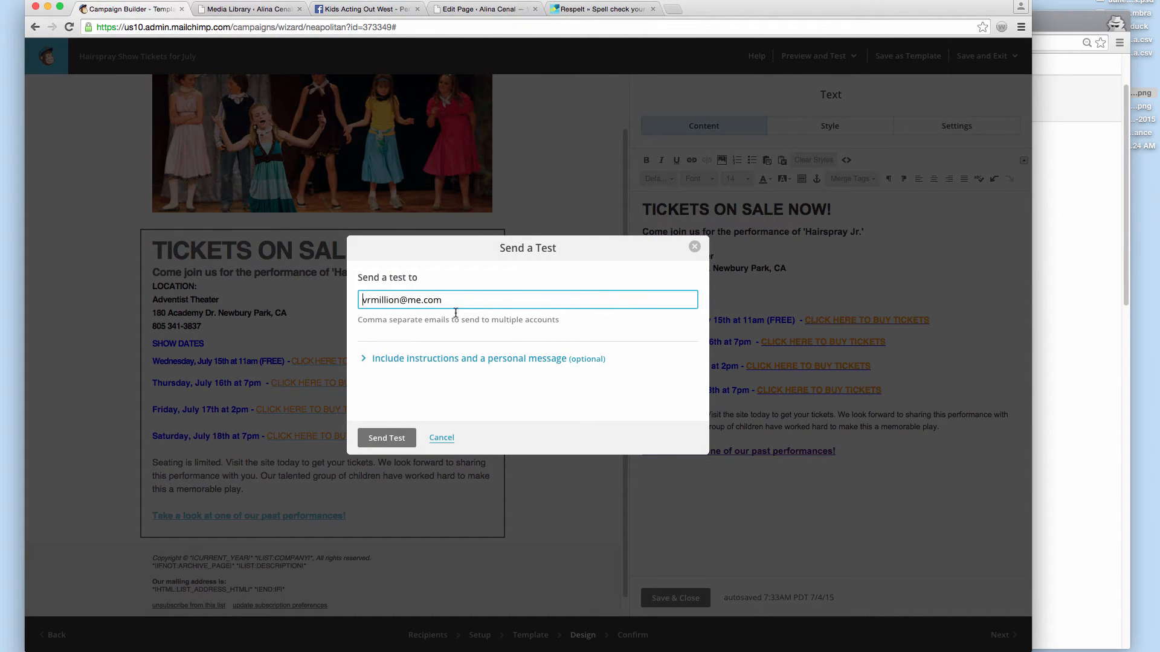
{"action": "left_click", "coordinate": [380, 437]}
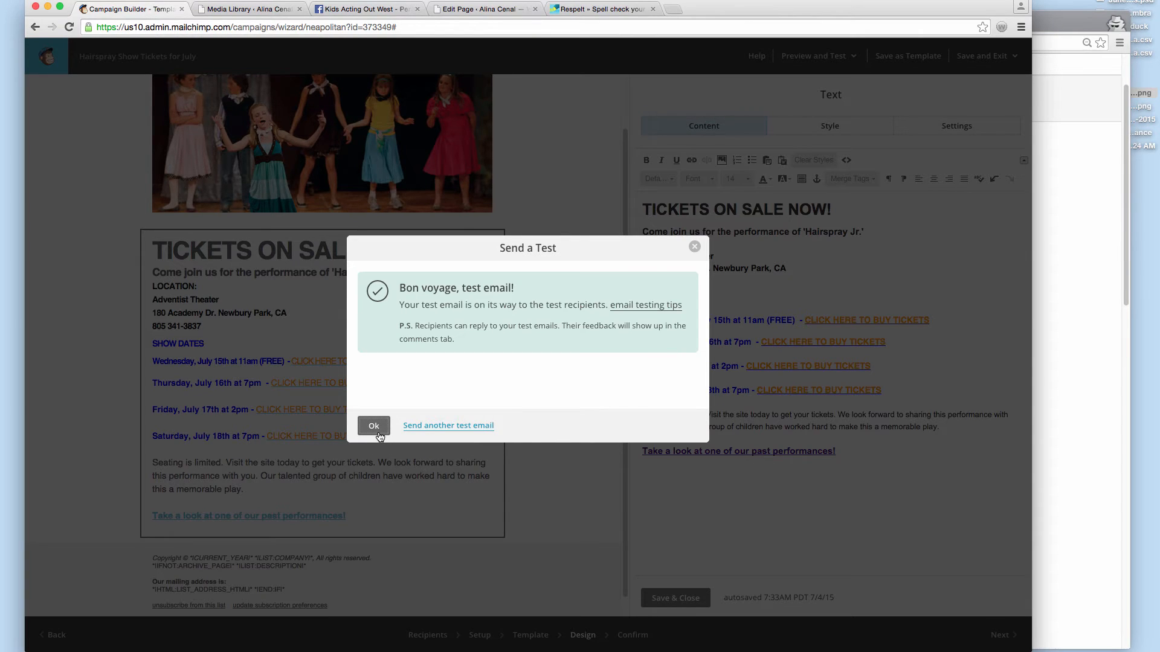
{"action": "left_click", "coordinate": [379, 433]}
{"action": "left_click", "coordinate": [379, 433]}
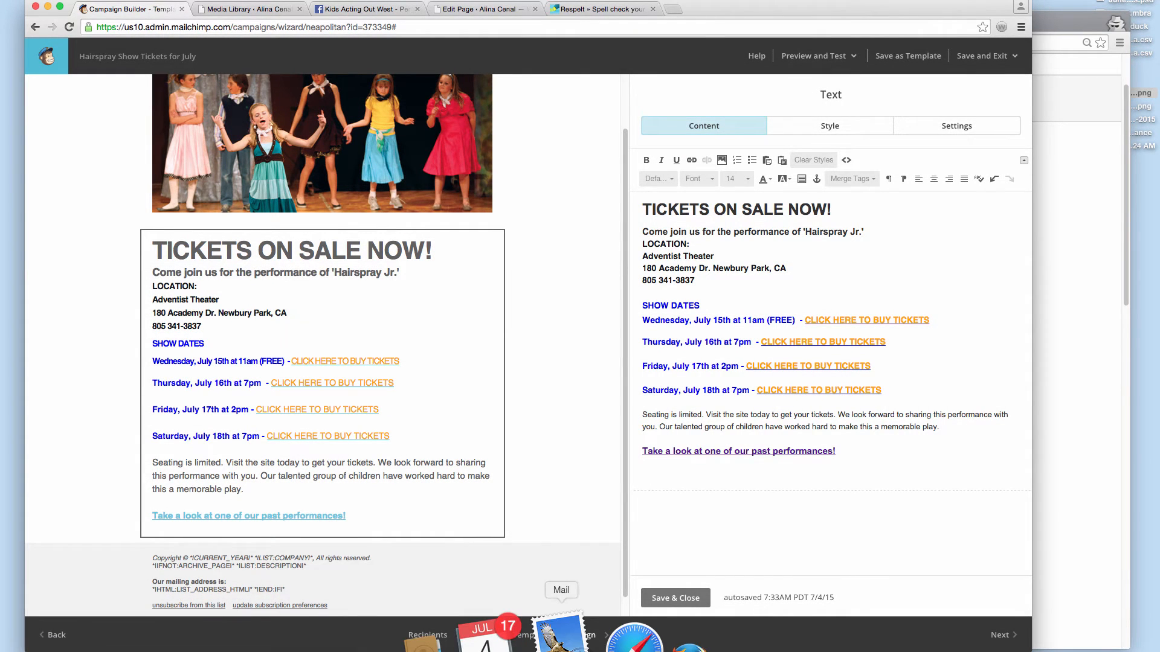
Step: Switch to Mail and open the Hairspray Jr. test message in its own window
{"action": "left_click", "coordinate": [559, 638]}
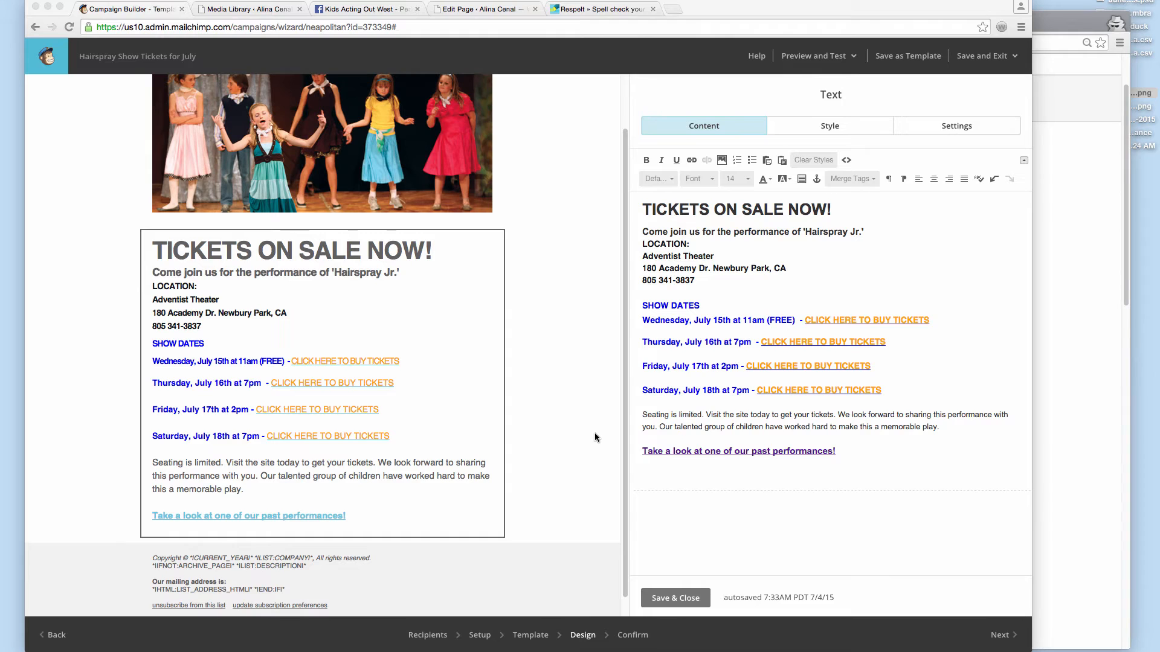
{"action": "scroll", "coordinate": [594, 437], "scroll_direction": "down", "scroll_amount": 1}
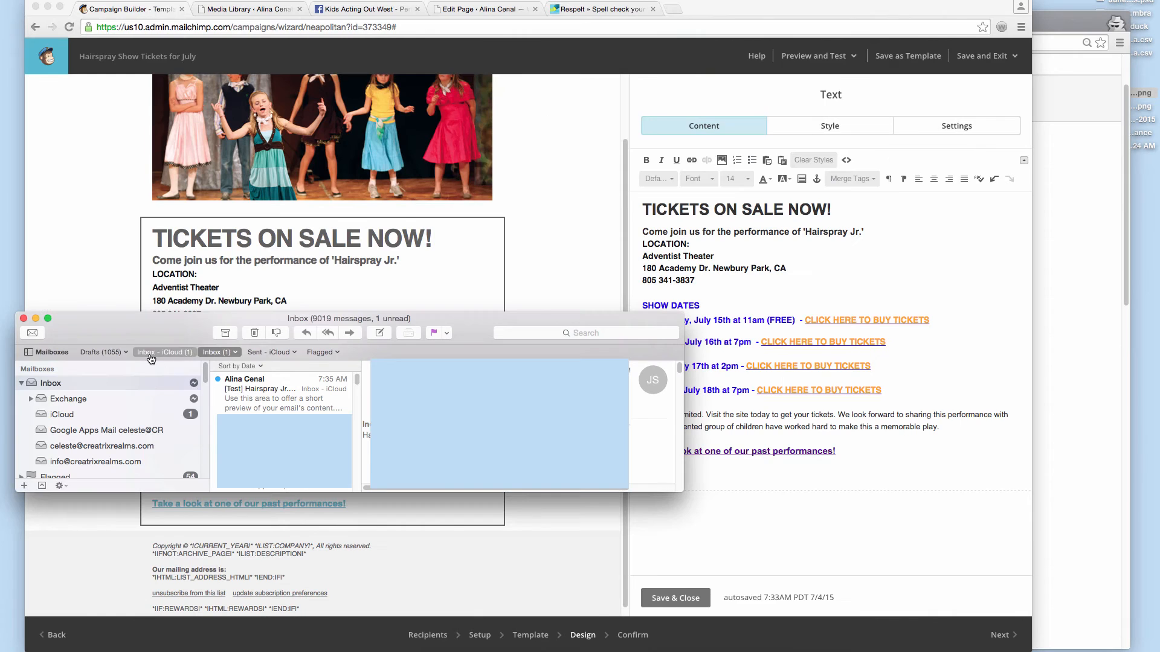
{"action": "left_click", "coordinate": [276, 399]}
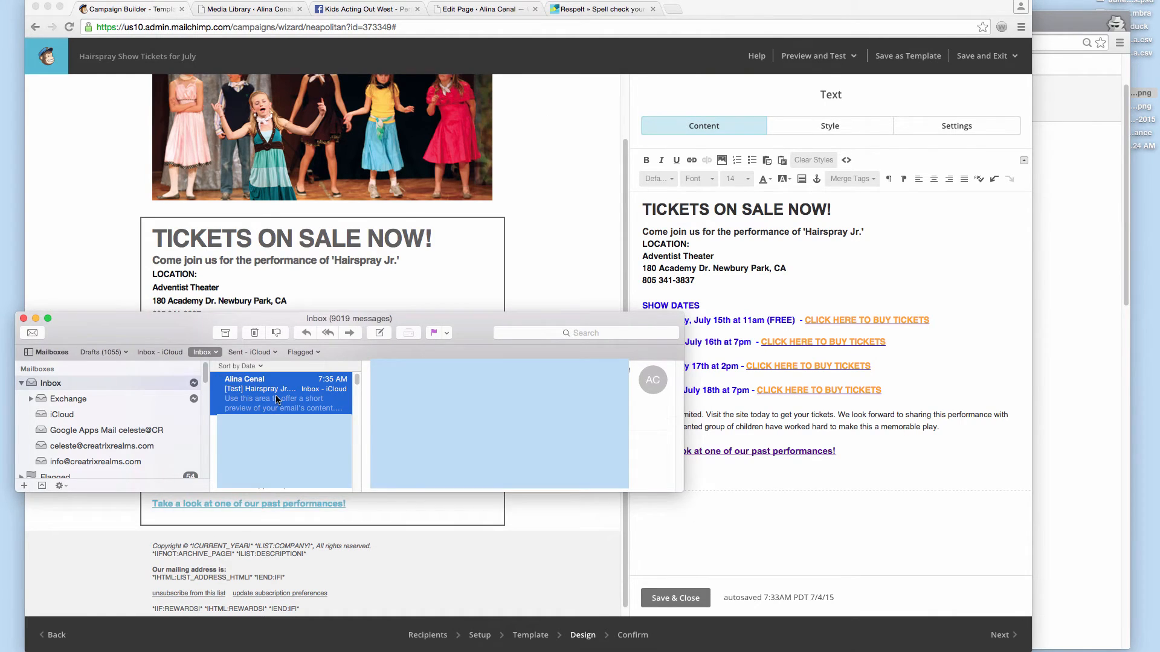
{"action": "double_click", "coordinate": [276, 399]}
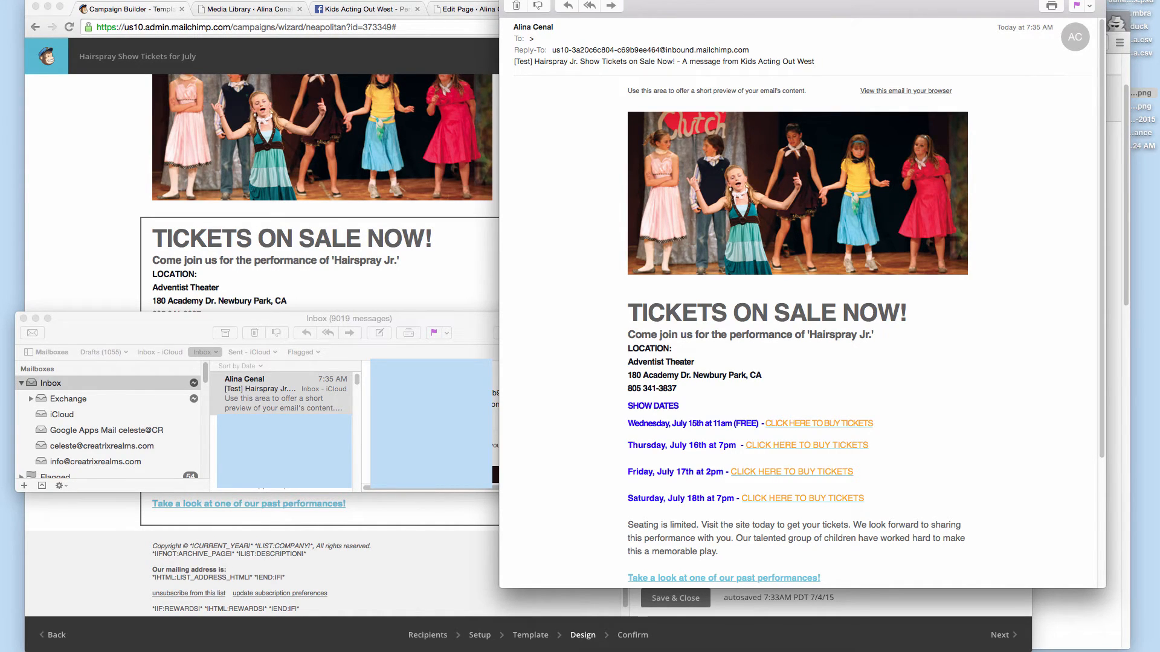
Step: Look over the test email down to its footer, and narrow its window to about phone width to check the layout
{"action": "left_click_drag", "start_coordinate": [712, 5], "coordinate": [662, 6]}
{"action": "scroll", "coordinate": [712, 274], "scroll_direction": "down", "scroll_amount": 5}
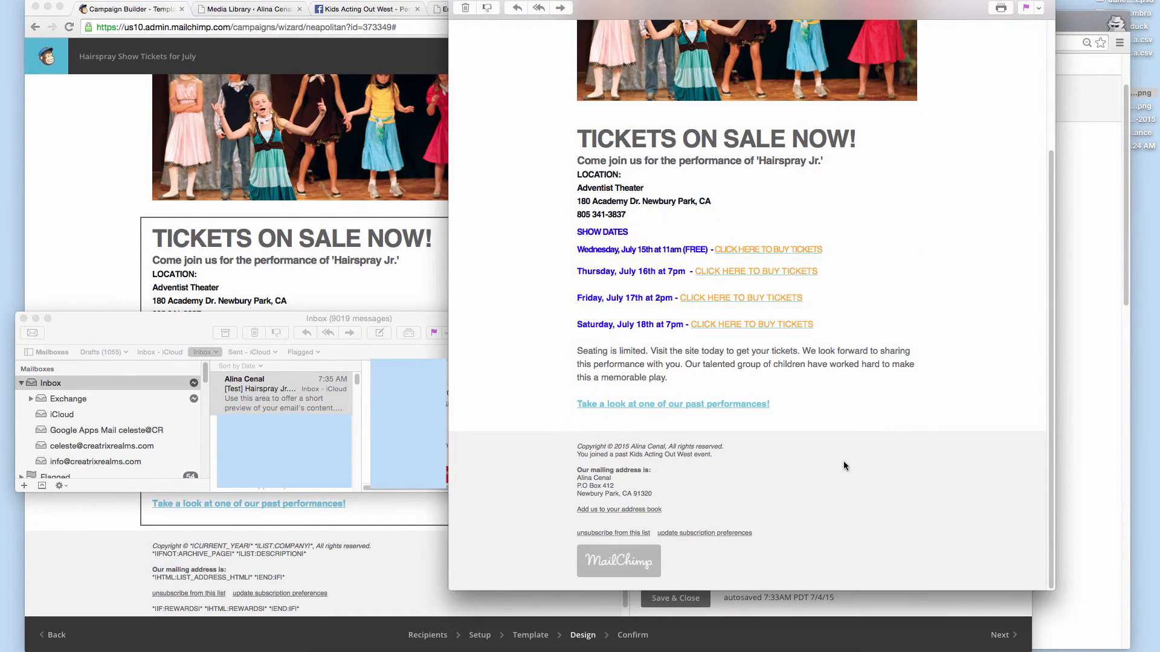
{"action": "left_click_drag", "start_coordinate": [1052, 600], "coordinate": [679, 581]}
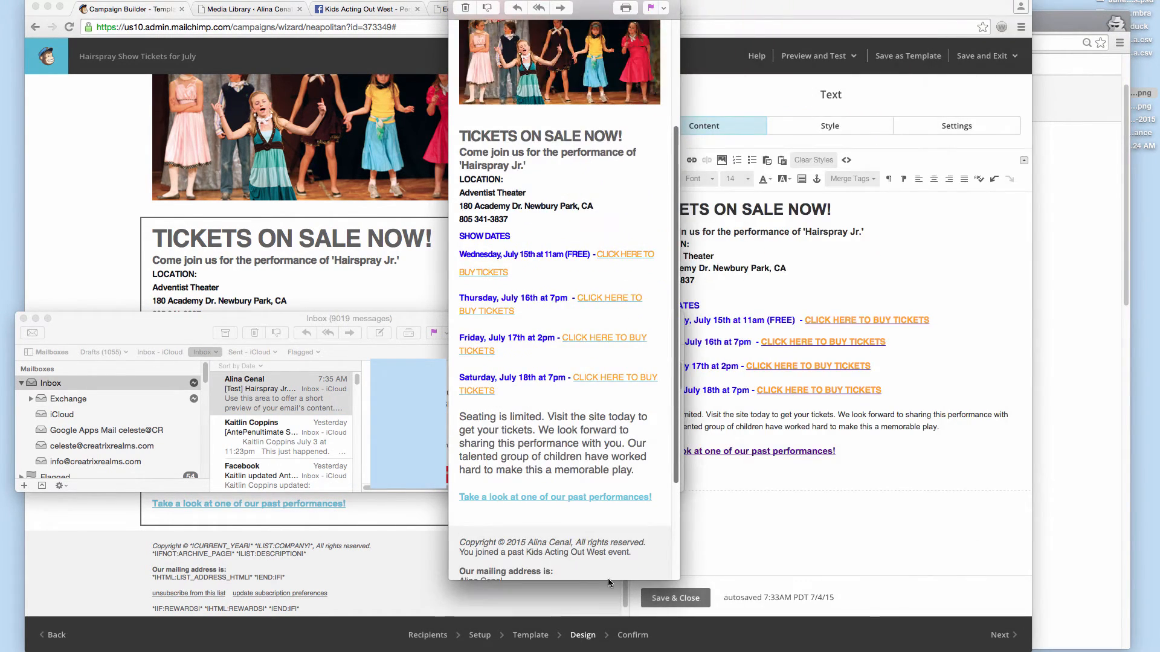
{"action": "scroll", "coordinate": [604, 444], "scroll_direction": "down", "scroll_amount": 2}
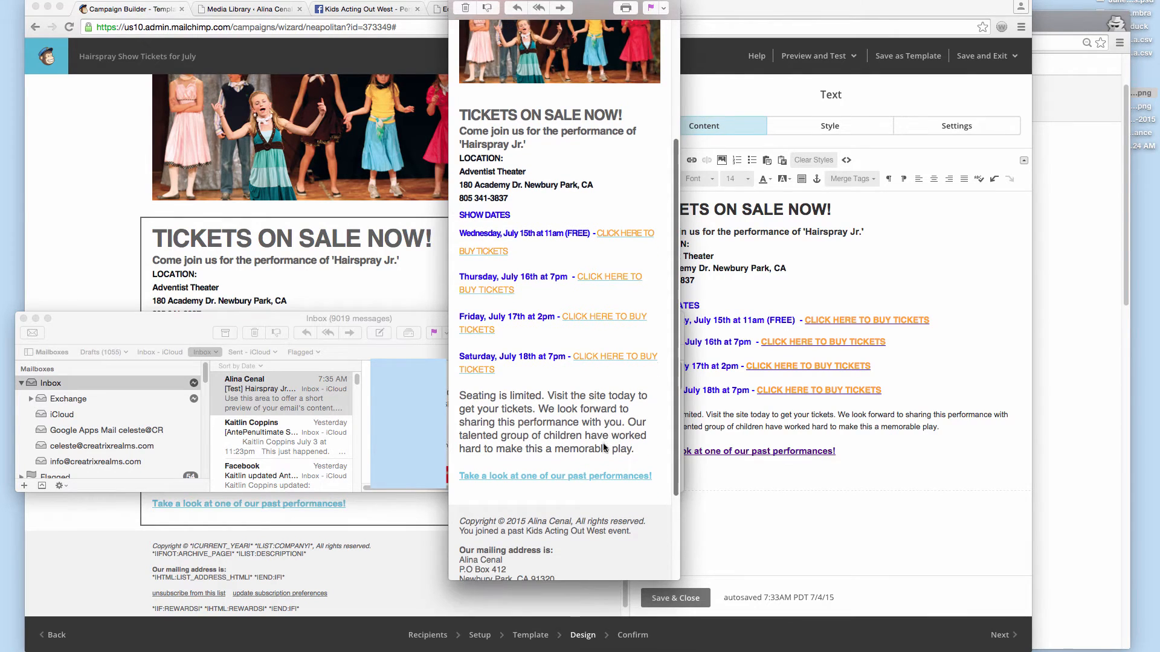
Step: Open the ticket links for the four show dates and the past-performances link from the test email
{"action": "left_click", "coordinate": [629, 234]}
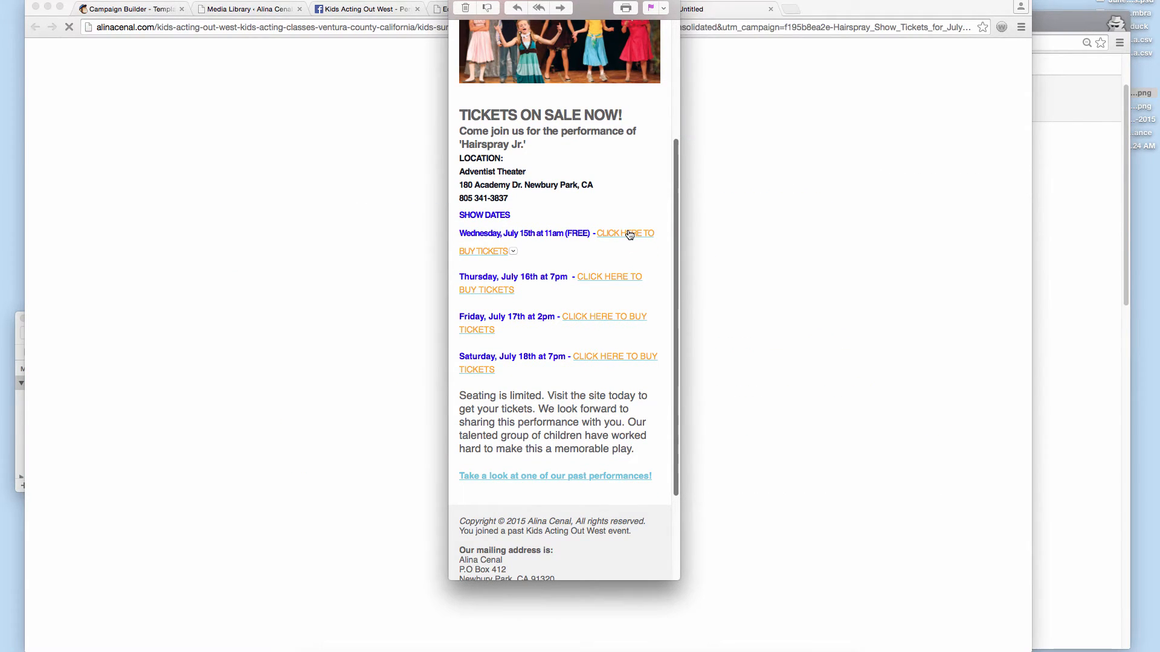
{"action": "left_click", "coordinate": [609, 279]}
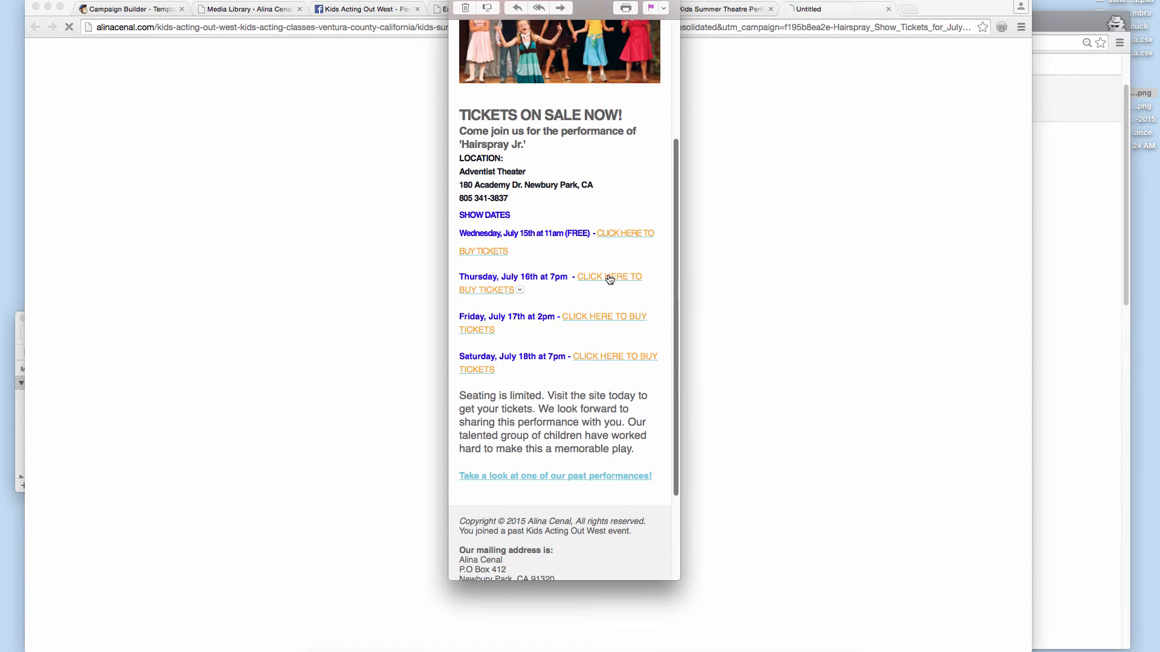
{"action": "left_click", "coordinate": [603, 315]}
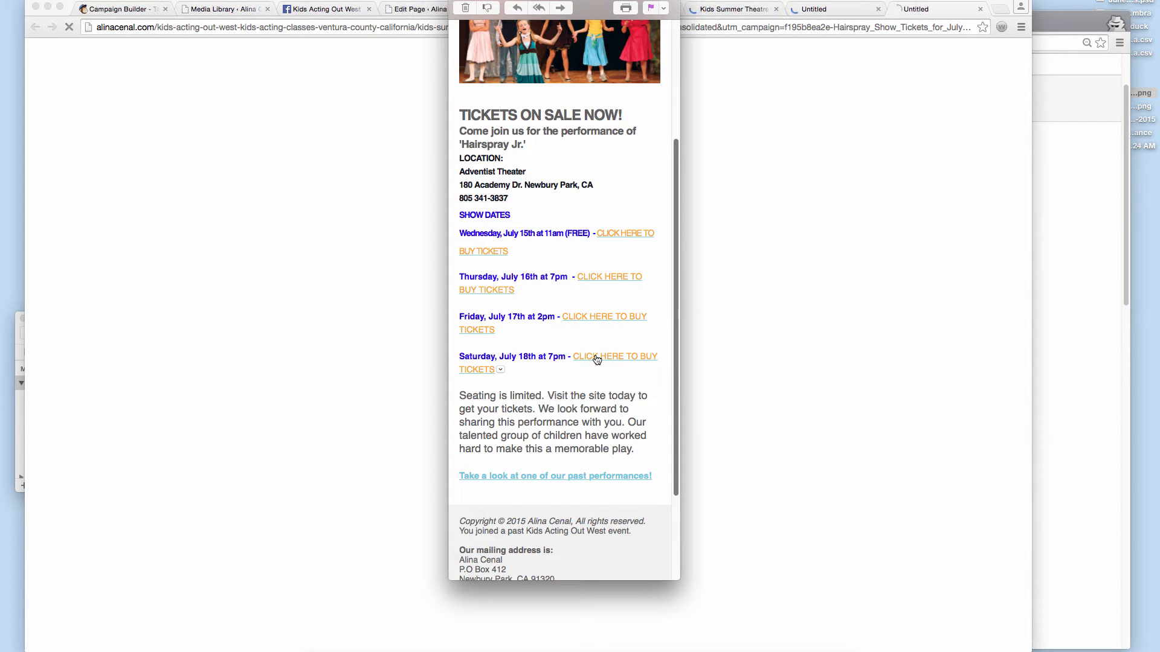
{"action": "left_click", "coordinate": [580, 475]}
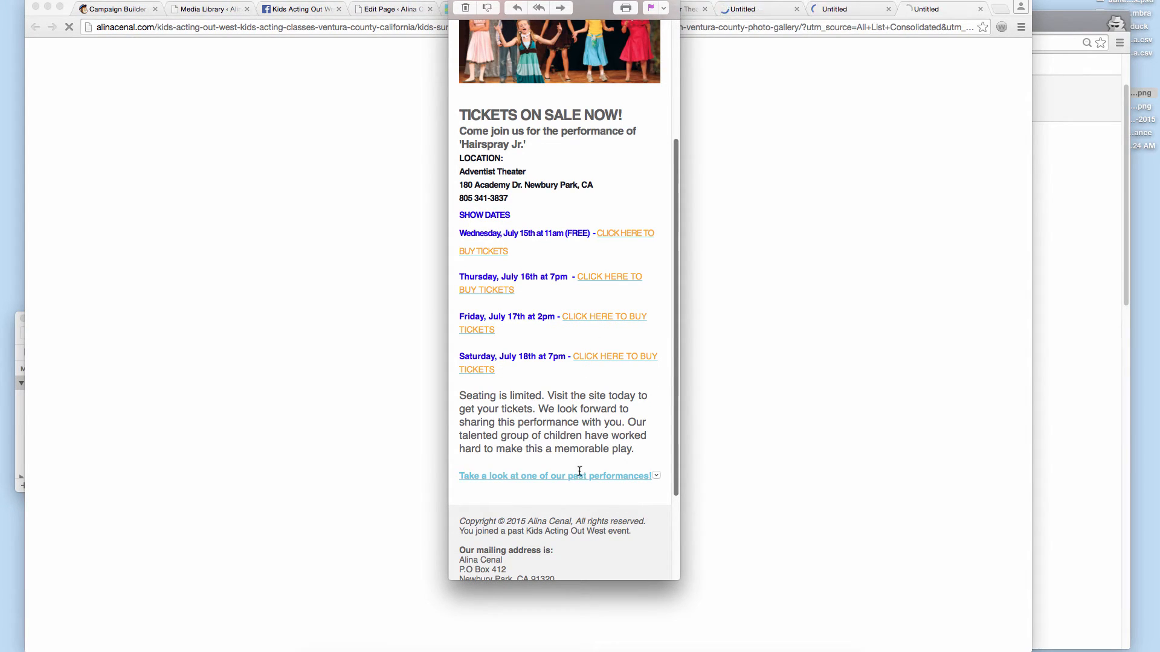
Step: Look through the narrowed test email from header to footer, and move its window clear of the browser tabs
{"action": "scroll", "coordinate": [618, 209], "scroll_direction": "up", "scroll_amount": 5}
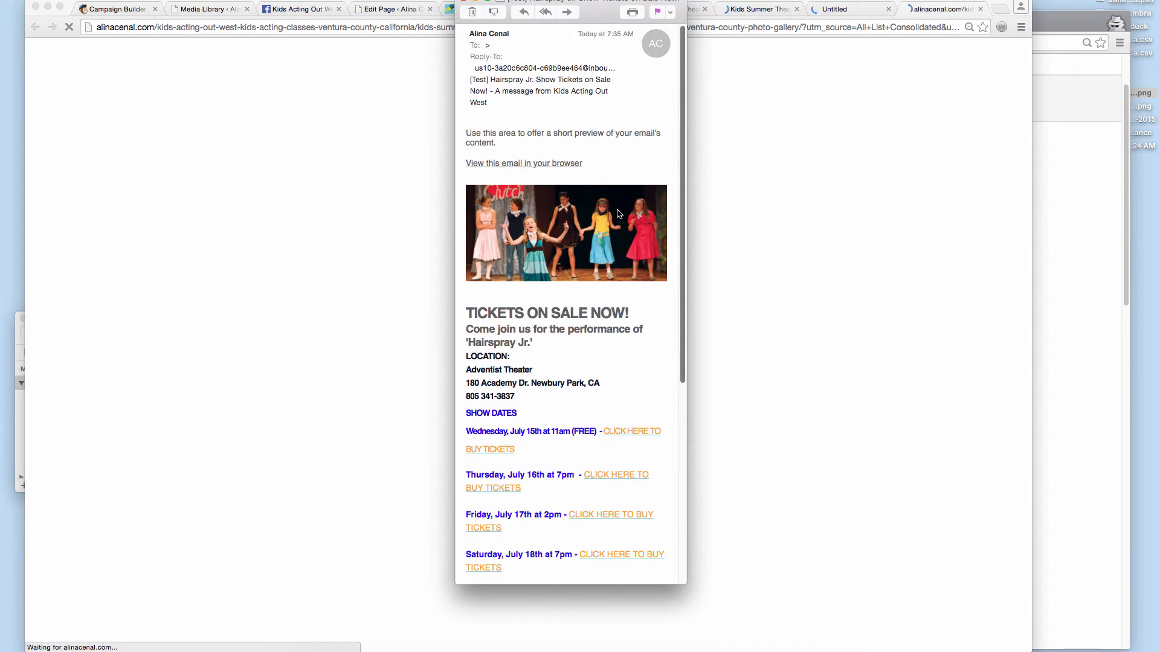
{"action": "scroll", "coordinate": [617, 212], "scroll_direction": "down", "scroll_amount": 10}
{"action": "scroll", "coordinate": [617, 213], "scroll_direction": "up", "scroll_amount": 10}
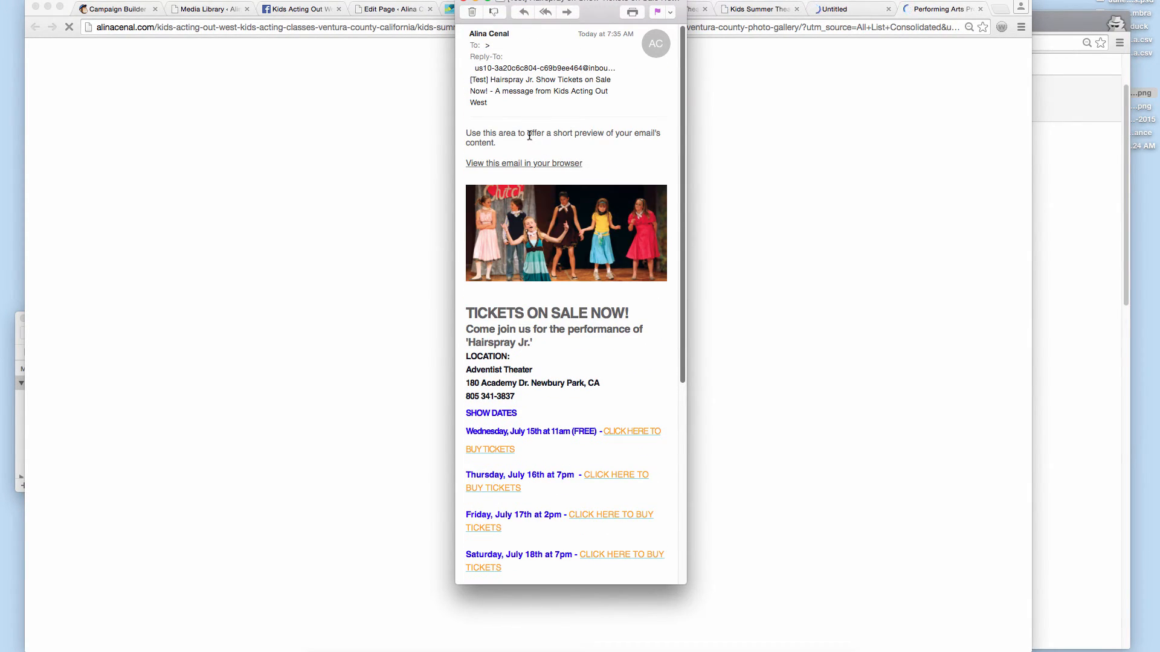
{"action": "left_click_drag", "start_coordinate": [595, 15], "coordinate": [573, 1]}
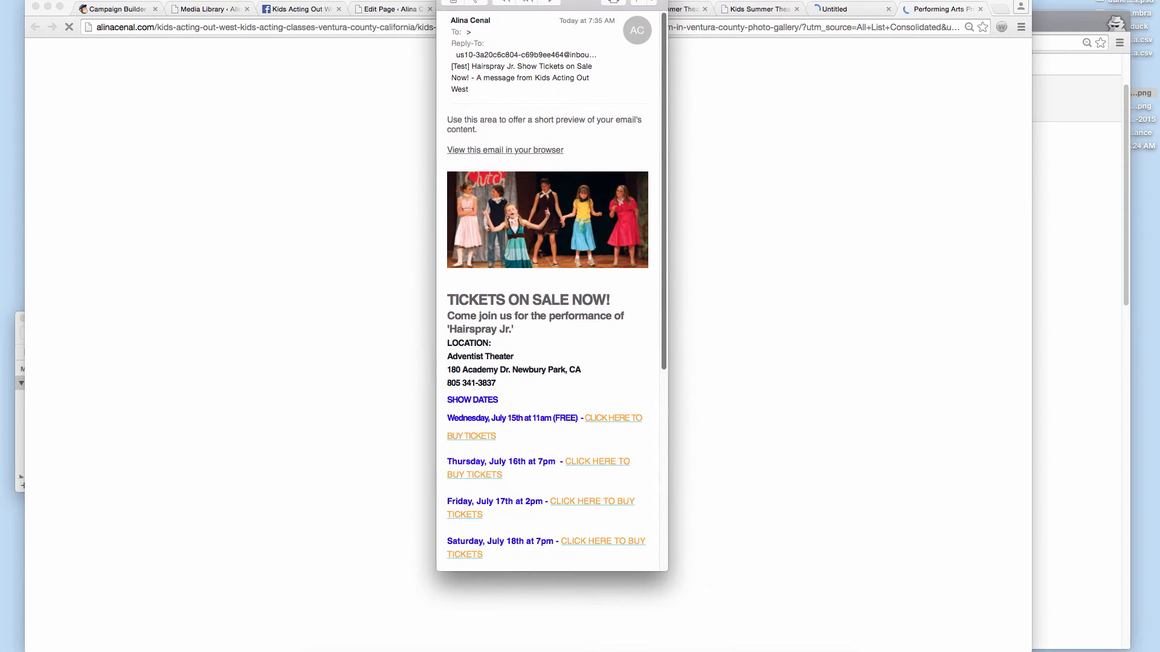
Step: Switch to the browser and check the opened ticket pages and the past-performance photo gallery page
{"action": "left_click", "coordinate": [718, 2]}
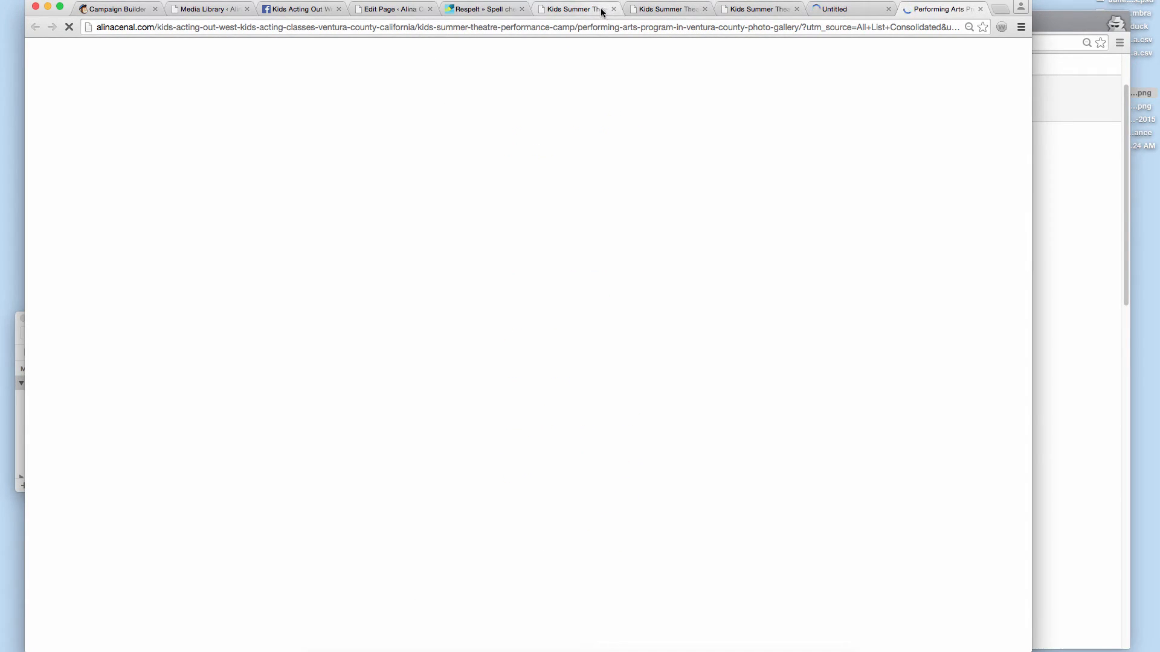
{"action": "left_click", "coordinate": [671, 9]}
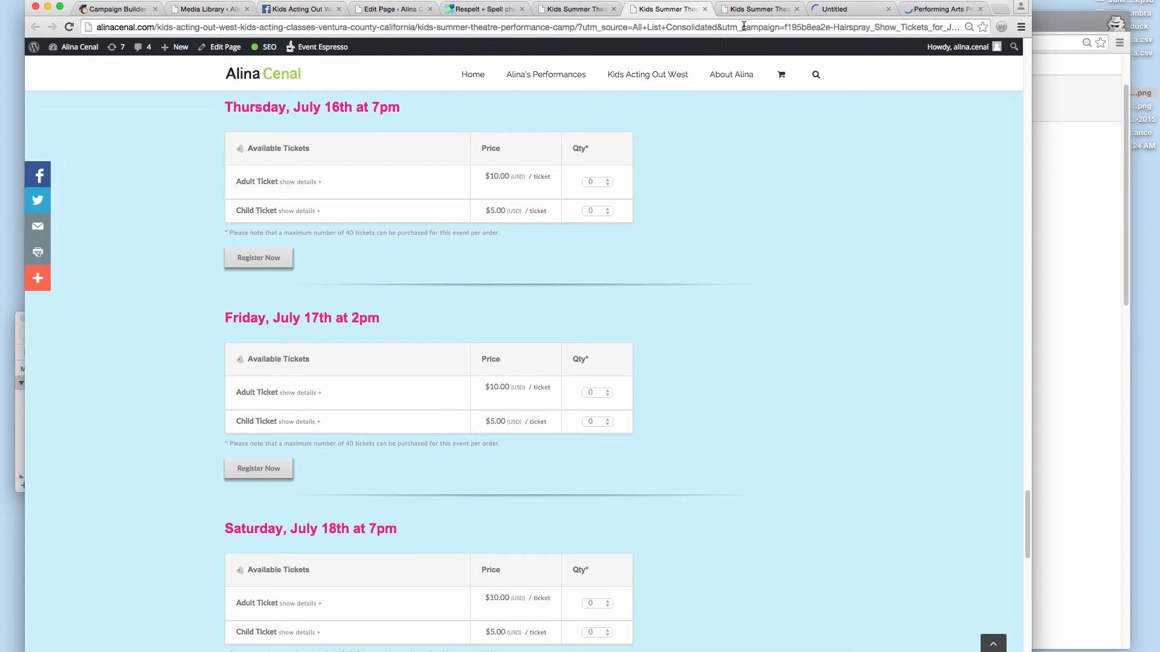
{"action": "left_click", "coordinate": [756, 9]}
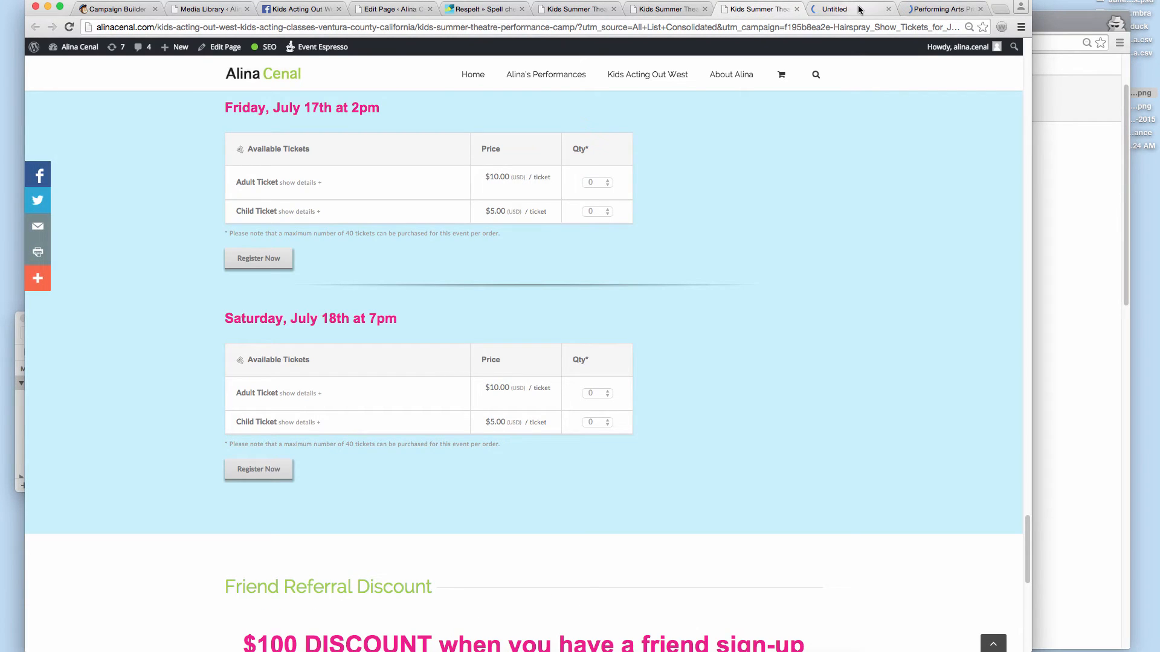
{"action": "left_click", "coordinate": [848, 9]}
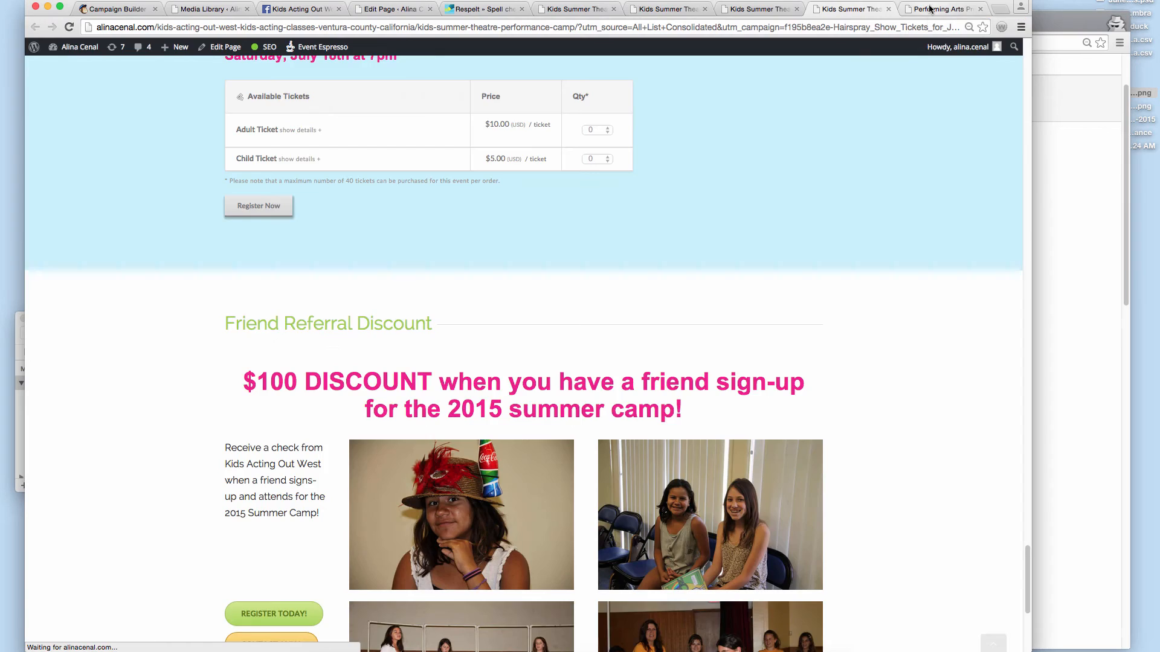
{"action": "left_click", "coordinate": [931, 8]}
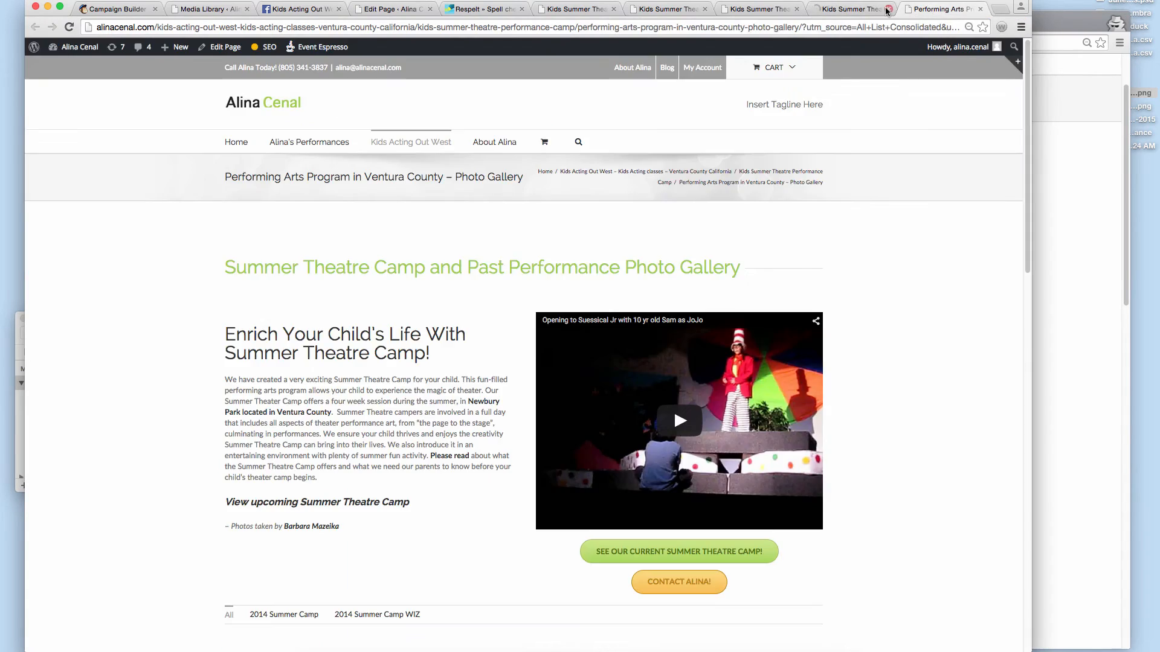
{"action": "left_click", "coordinate": [849, 8]}
{"action": "left_click", "coordinate": [930, 8]}
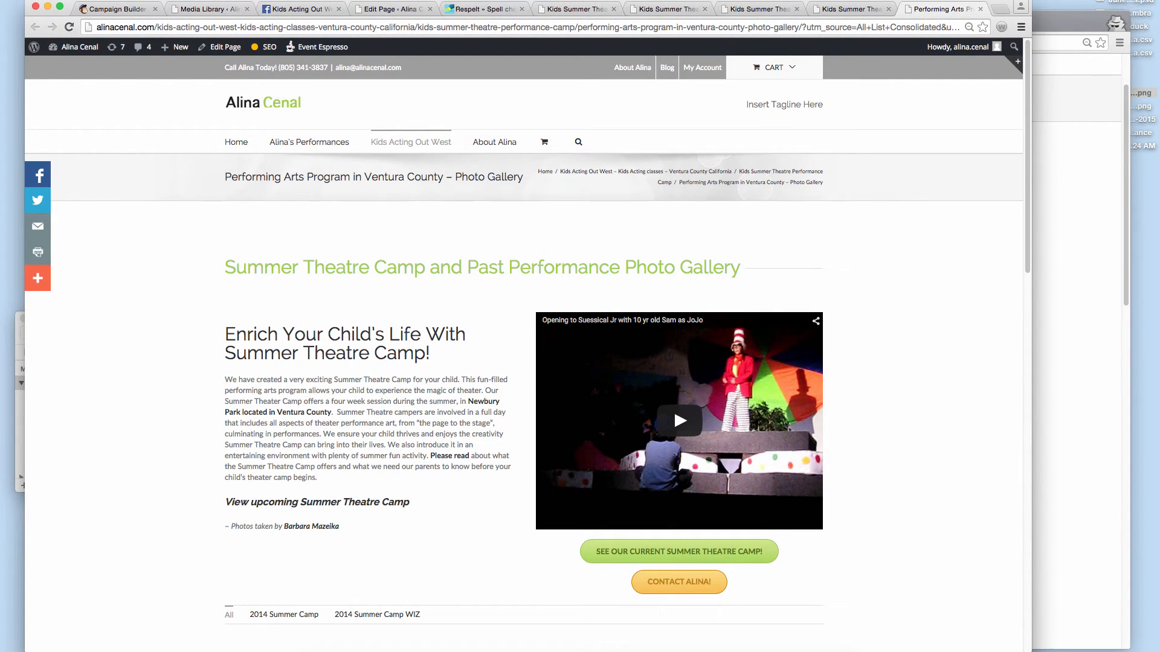
Step: Return to the test email, highlight its placeholder preview text, and open and look over the browser version
{"action": "key", "text": "super+Tab"}
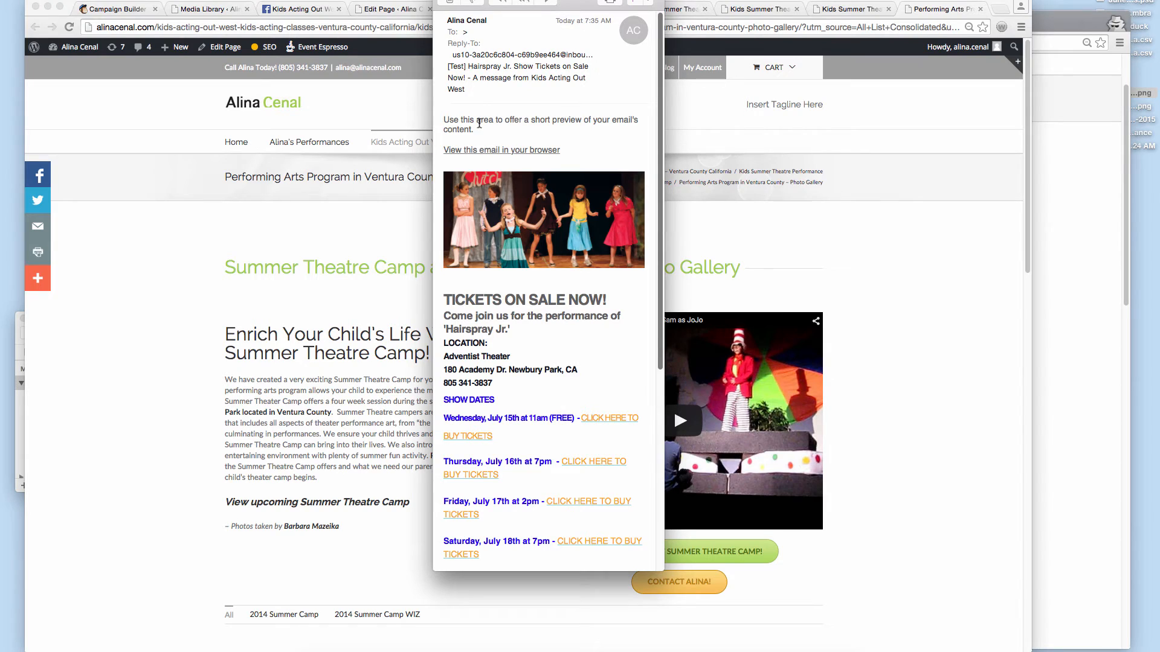
{"action": "left_click_drag", "start_coordinate": [482, 132], "coordinate": [449, 118]}
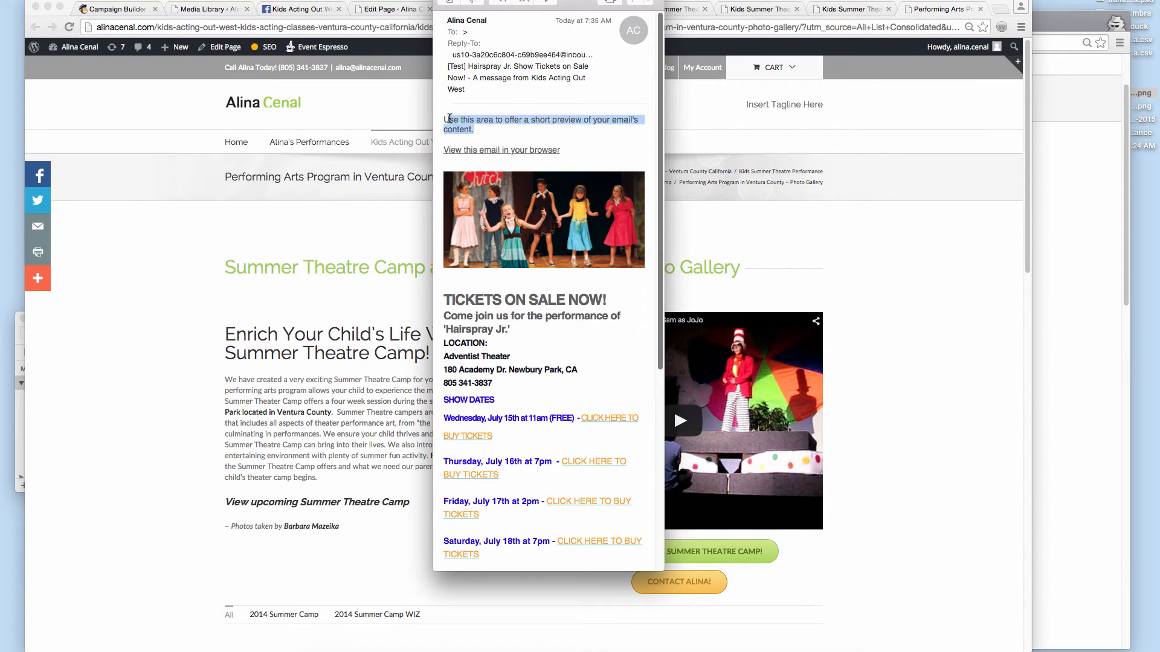
{"action": "left_click", "coordinate": [498, 150]}
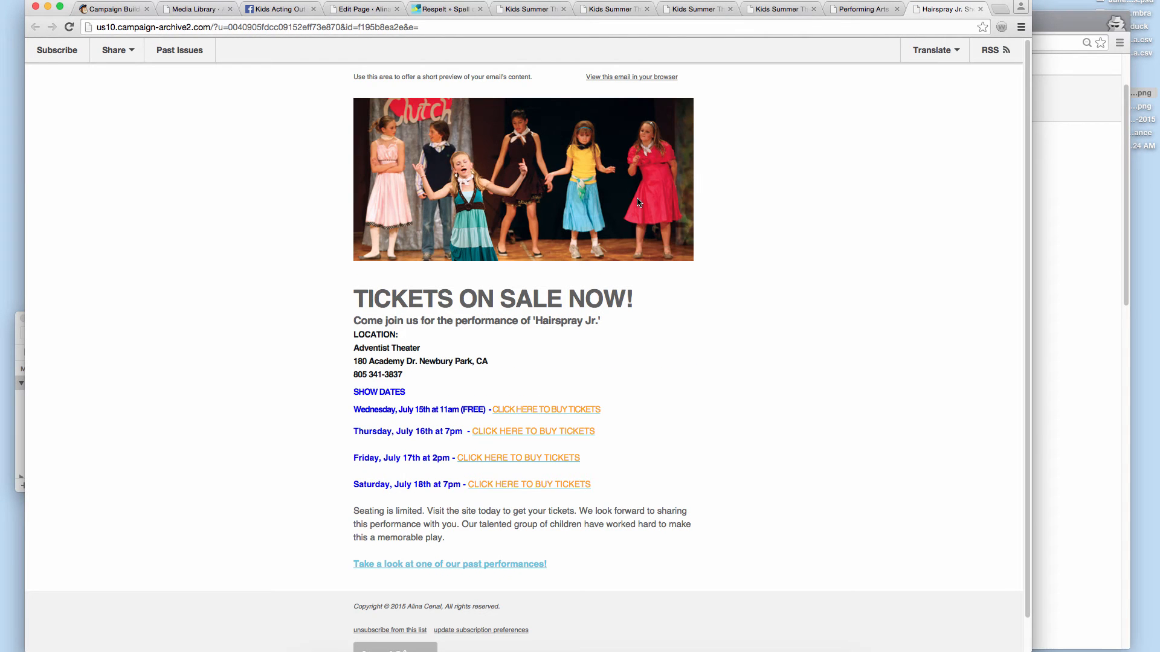
{"action": "scroll", "coordinate": [539, 186], "scroll_direction": "down", "scroll_amount": 2}
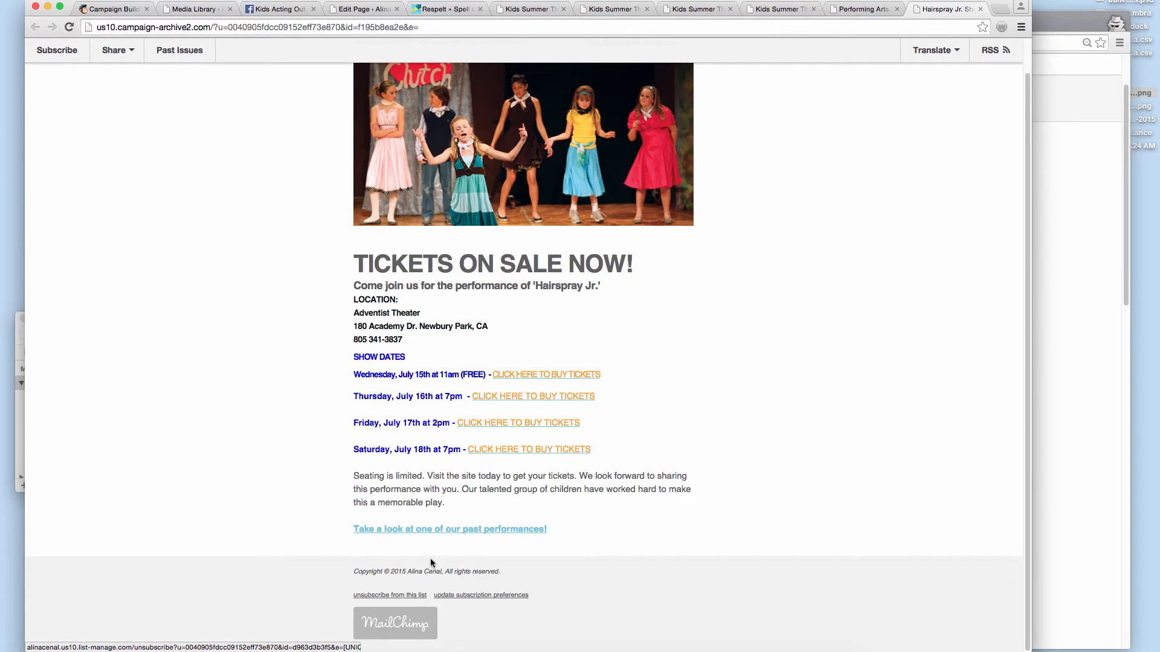
Step: View the subscription preferences page from the footer, and close it along with the photo gallery and Saturday ticket pages
{"action": "left_click", "coordinate": [489, 598]}
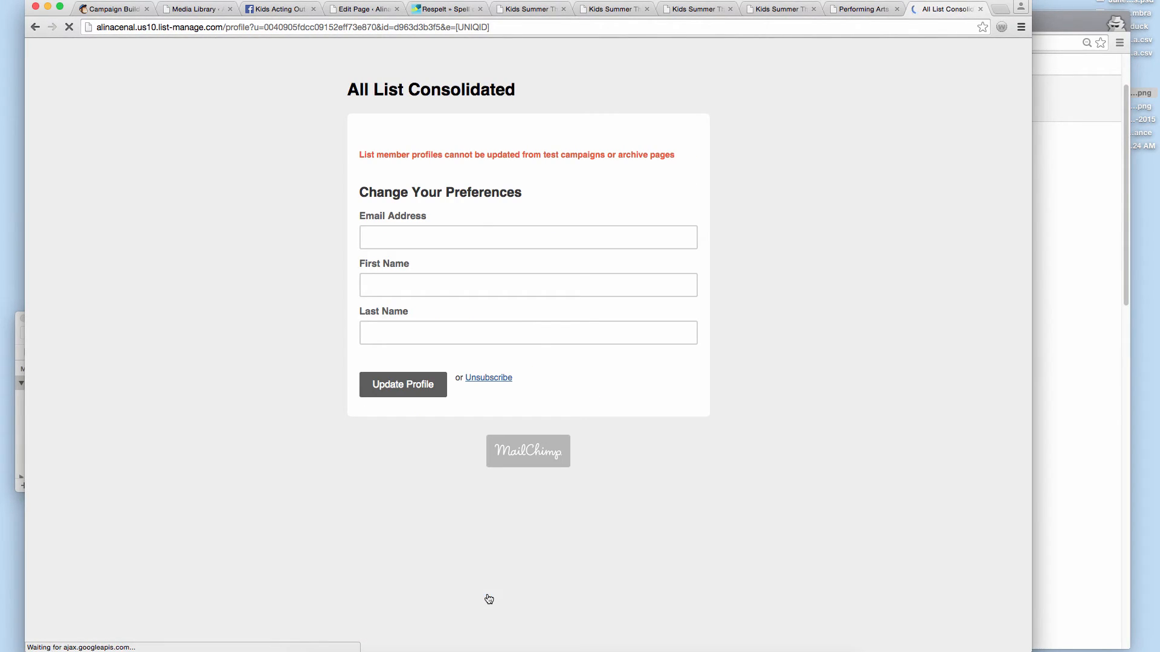
{"action": "key", "text": "super+w"}
{"action": "scroll", "coordinate": [779, 411], "scroll_direction": "down", "scroll_amount": 3}
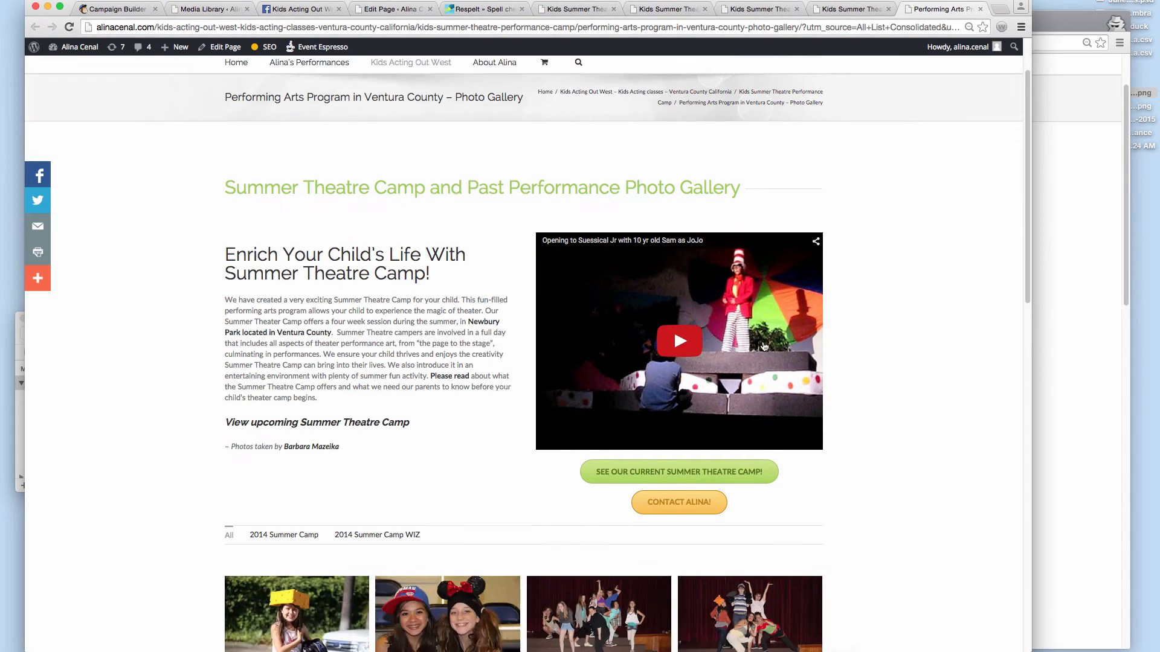
{"action": "key", "text": "super+w"}
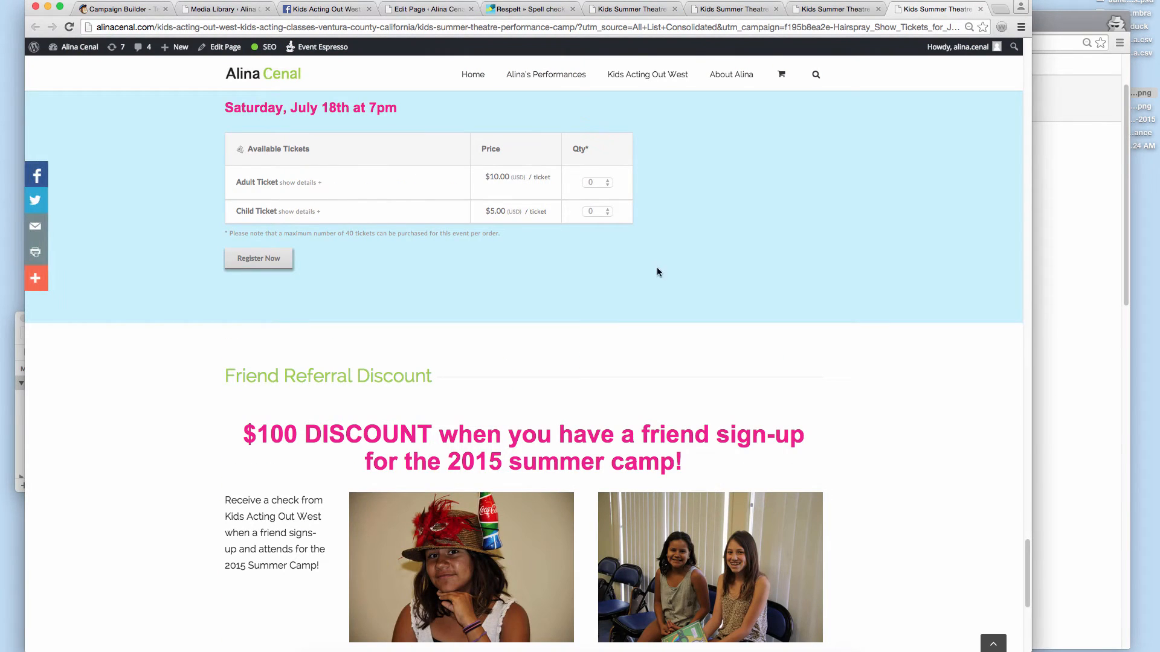
{"action": "key", "text": "super+w"}
Step: Switch back to the test email in Mail and examine it down to the mailing address and footer links
{"action": "left_click", "coordinate": [548, 631]}
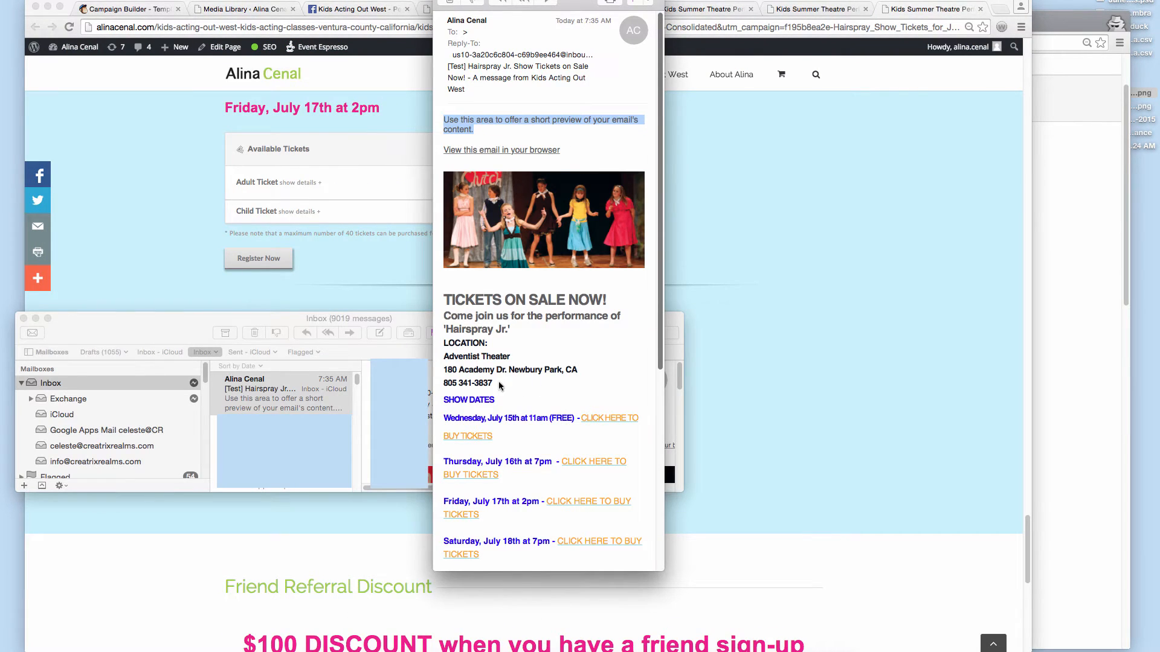
{"action": "scroll", "coordinate": [537, 317], "scroll_direction": "down", "scroll_amount": 10}
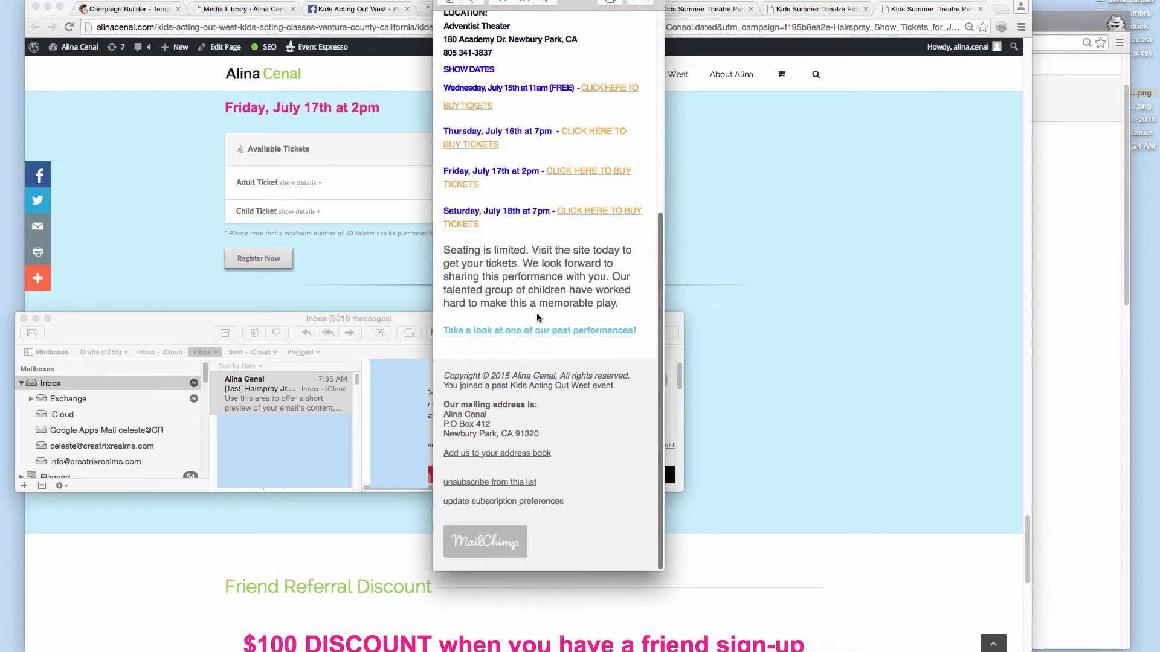
Step: Return to the MailChimp campaign, replace the preheader's placeholder text with "Don't miss out on this upcoming July performance.", and save the block
{"action": "scroll", "coordinate": [543, 284], "scroll_direction": "up", "scroll_amount": 12}
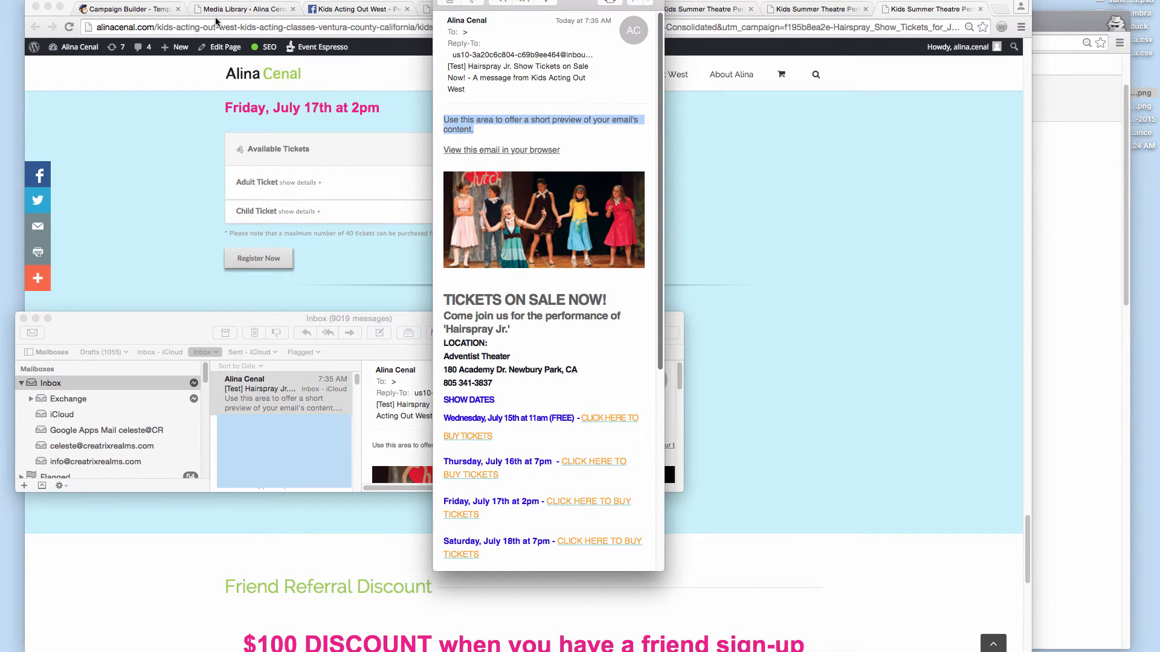
{"action": "left_click", "coordinate": [162, 10]}
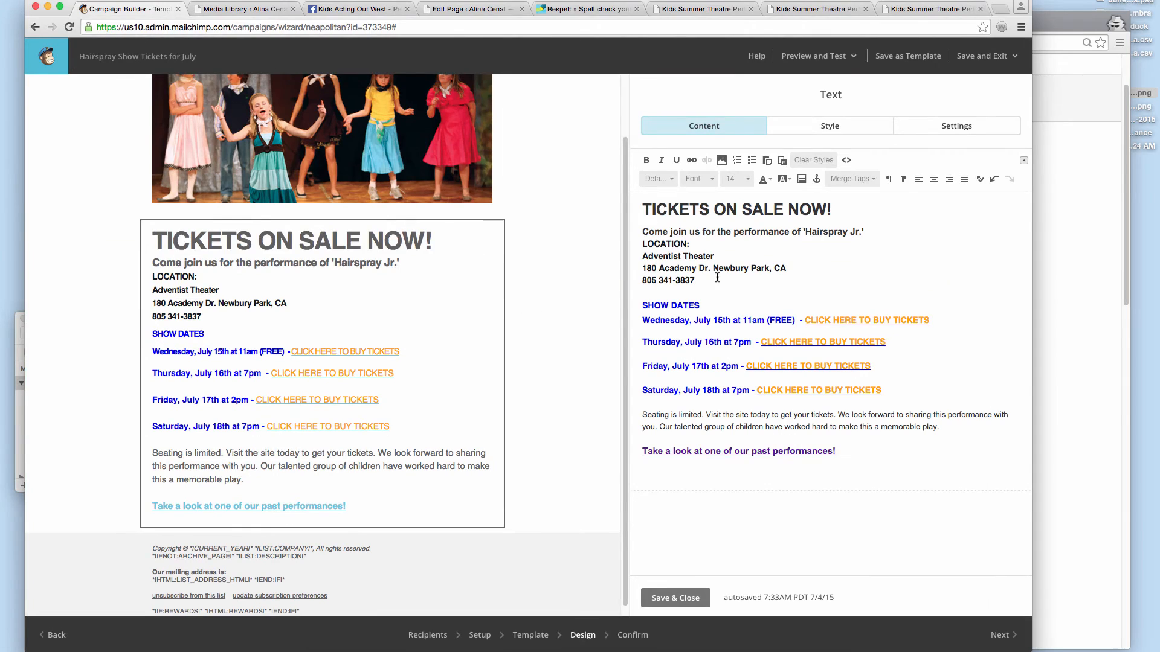
{"action": "scroll", "coordinate": [362, 289], "scroll_direction": "up", "scroll_amount": 3}
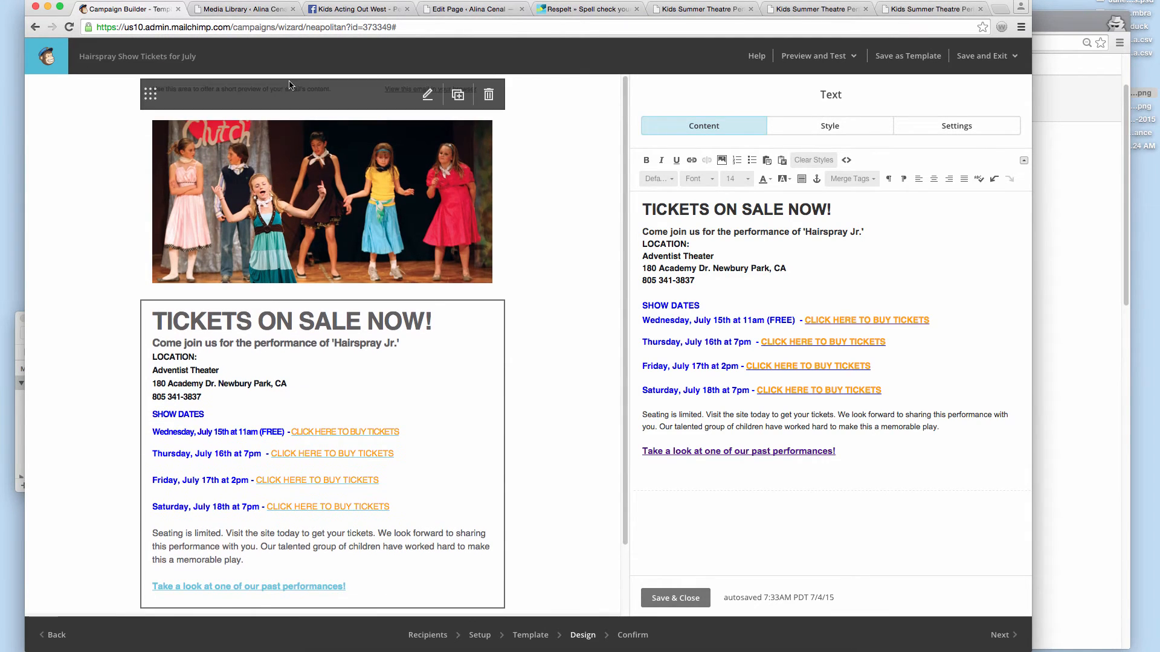
{"action": "left_click", "coordinate": [287, 93]}
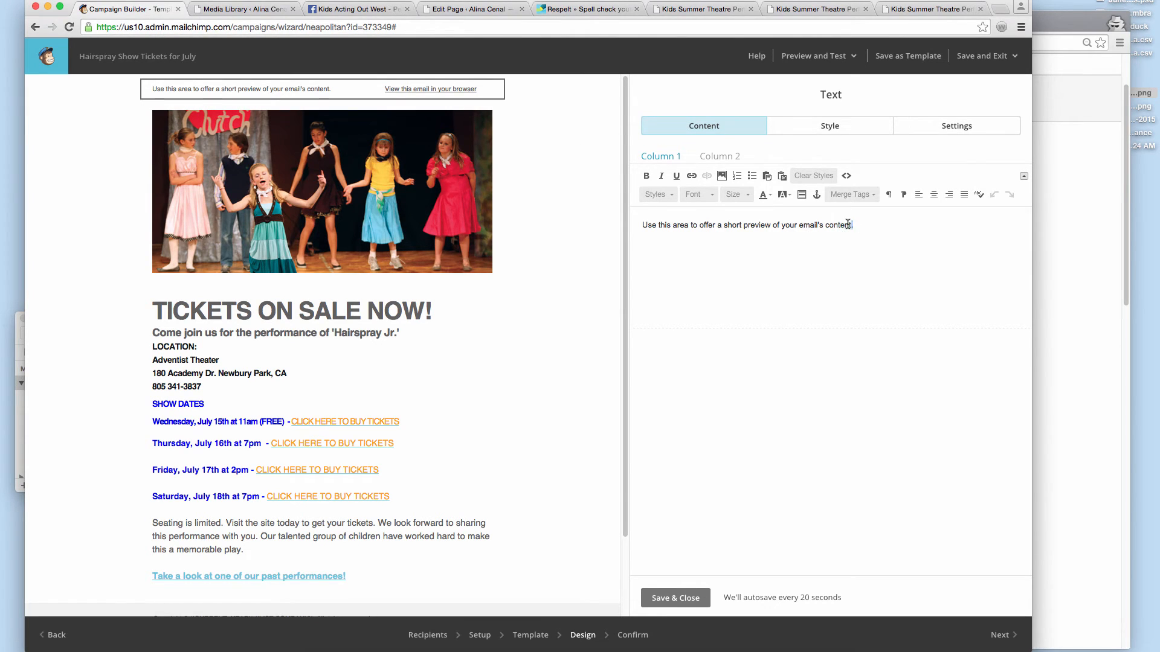
{"action": "left_click_drag", "start_coordinate": [850, 227], "coordinate": [645, 227]}
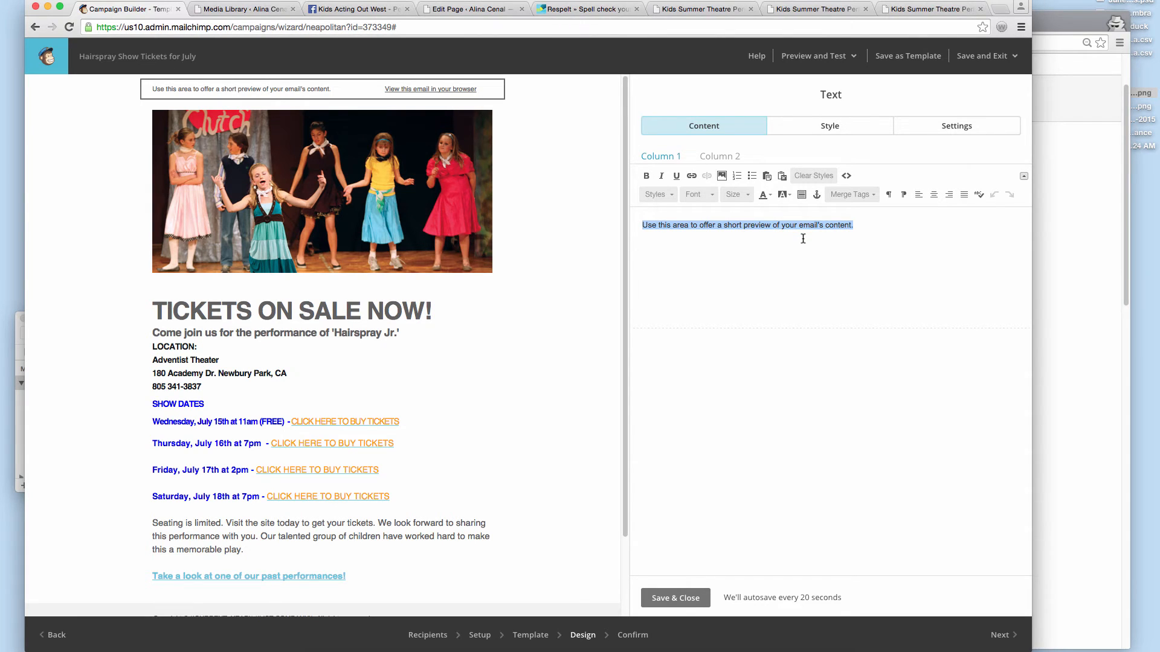
{"action": "type", "text": "Don't miss out"}
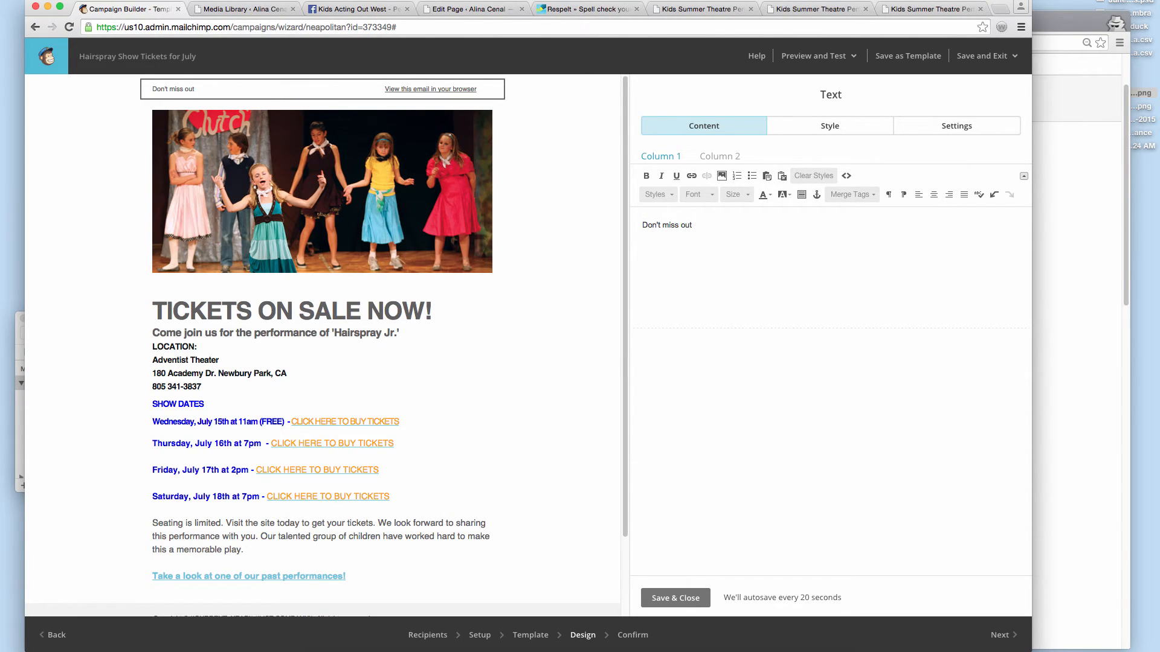
{"action": "type", "text": " on this upcmo"}
{"action": "key", "text": "BackSpace"}
{"action": "type", "text": "oming Ju"}
{"action": "type", "text": "ly "}
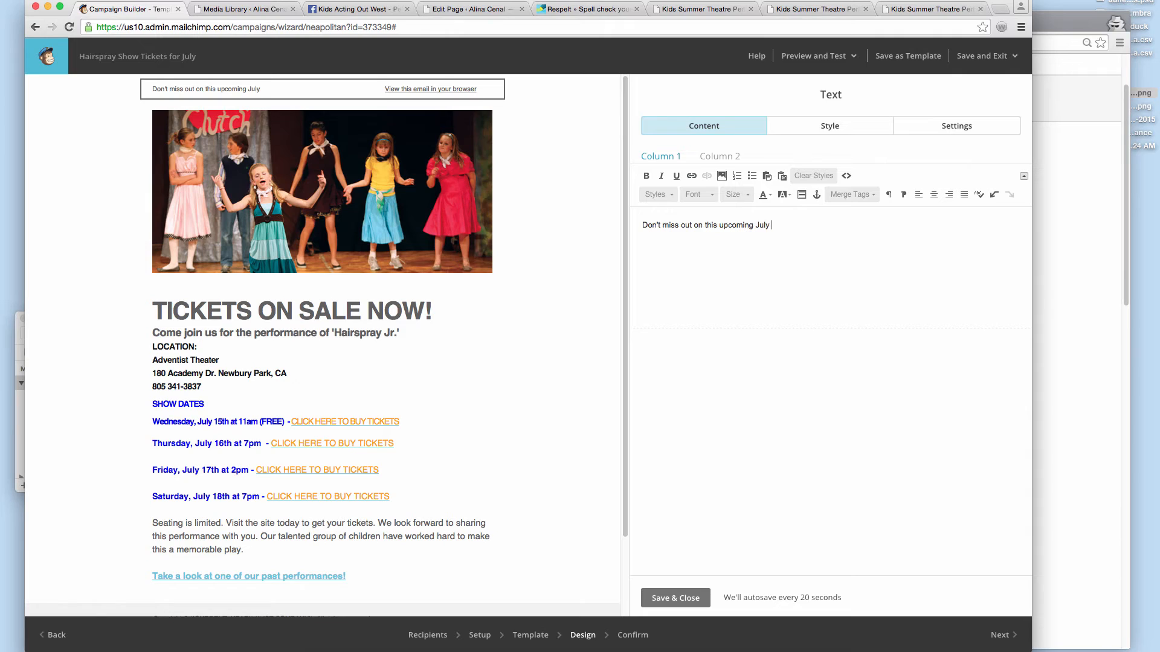
{"action": "type", "text": "performance."}
{"action": "left_click", "coordinate": [675, 598]}
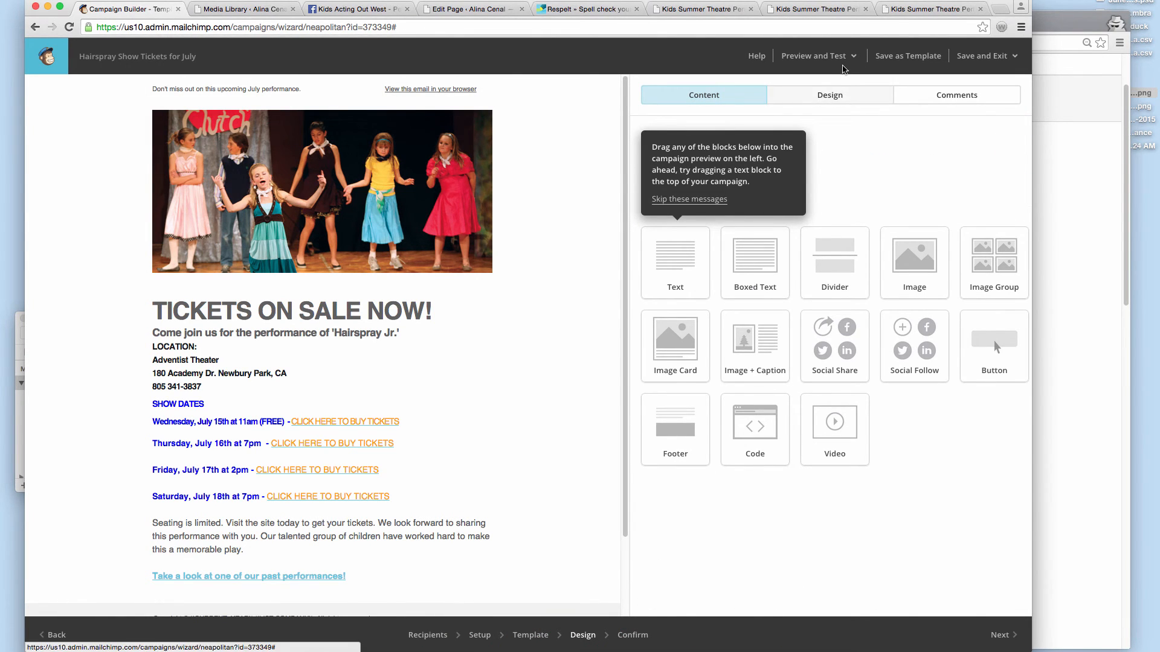
Step: Send another test email with the personal message "Here is a test of your email. Let me know if this works"
{"action": "left_click", "coordinate": [848, 65]}
{"action": "left_click", "coordinate": [840, 107]}
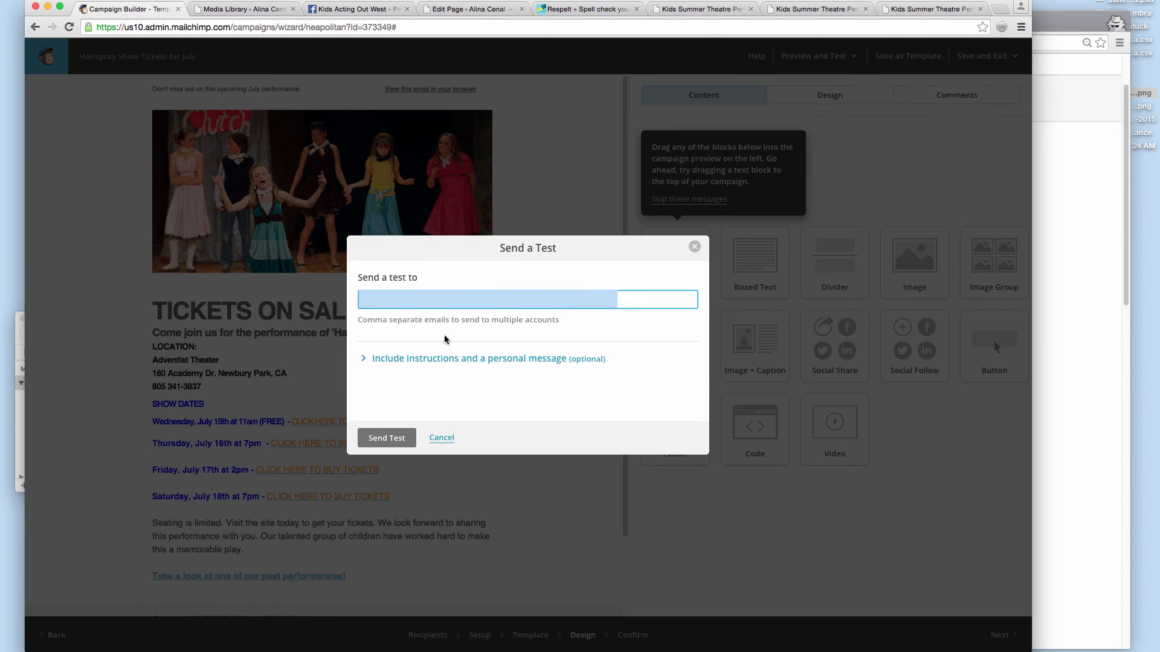
{"action": "left_click", "coordinate": [367, 359]}
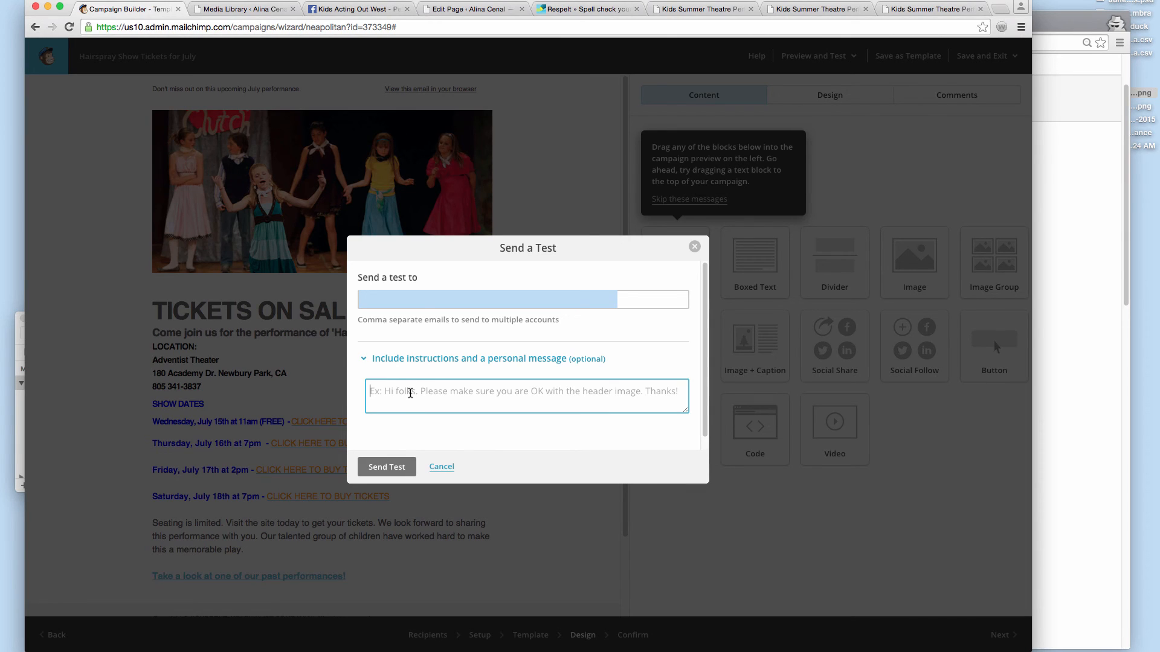
{"action": "type", "text": "Here is a test"}
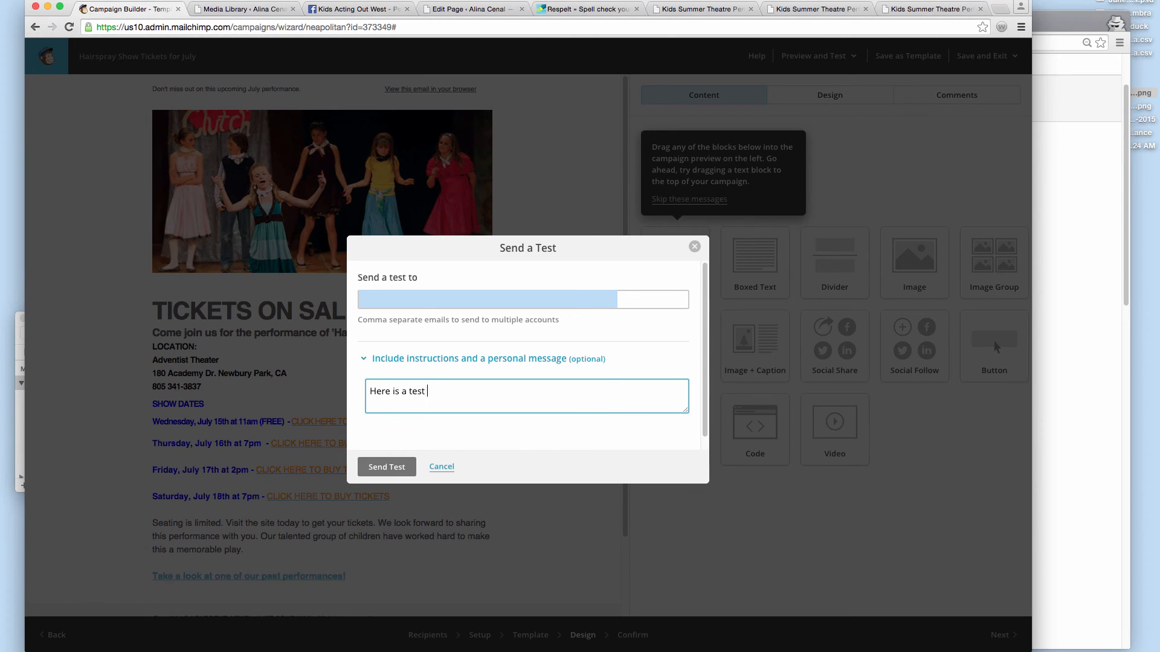
{"action": "type", "text": " of your email. Let me know if this works"}
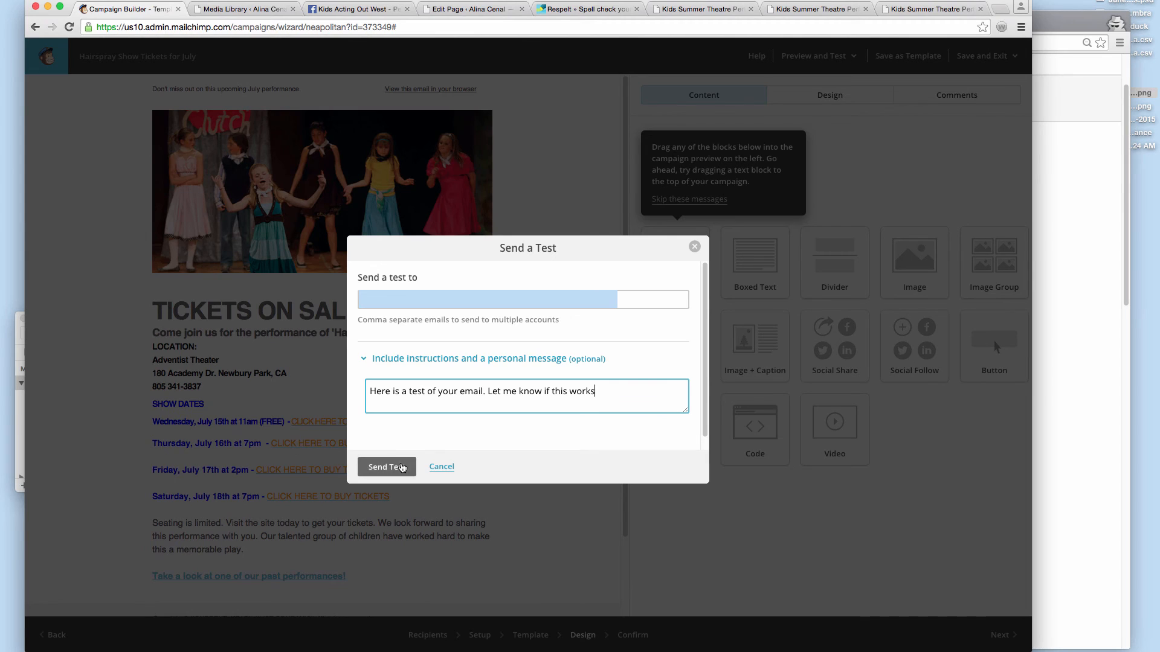
{"action": "left_click", "coordinate": [401, 468]}
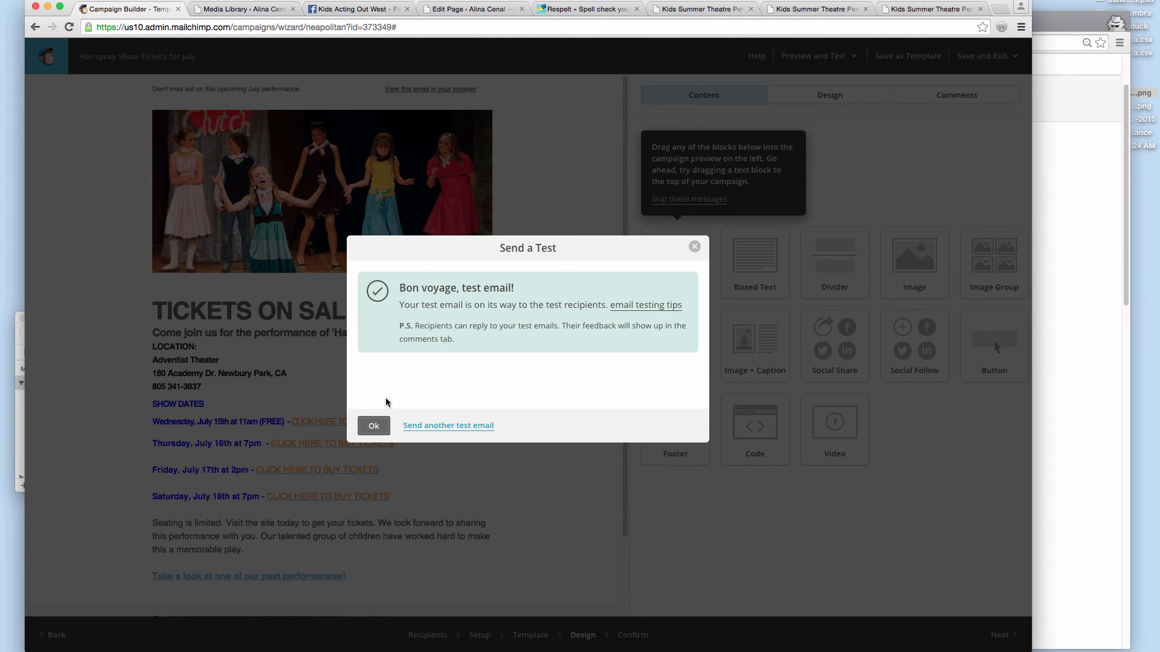
{"action": "left_click", "coordinate": [373, 426]}
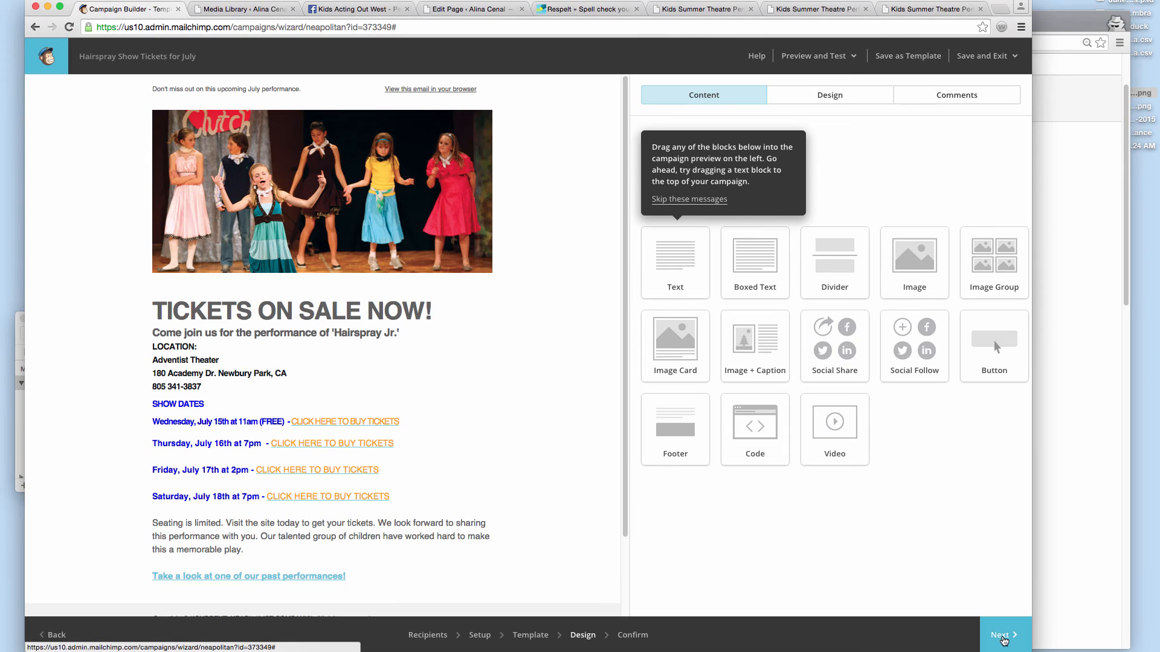
Step: Proceed to the campaign's Confirm stage and review the pre-send checklist from the list through MonkeyRewards
{"action": "left_click", "coordinate": [1003, 639]}
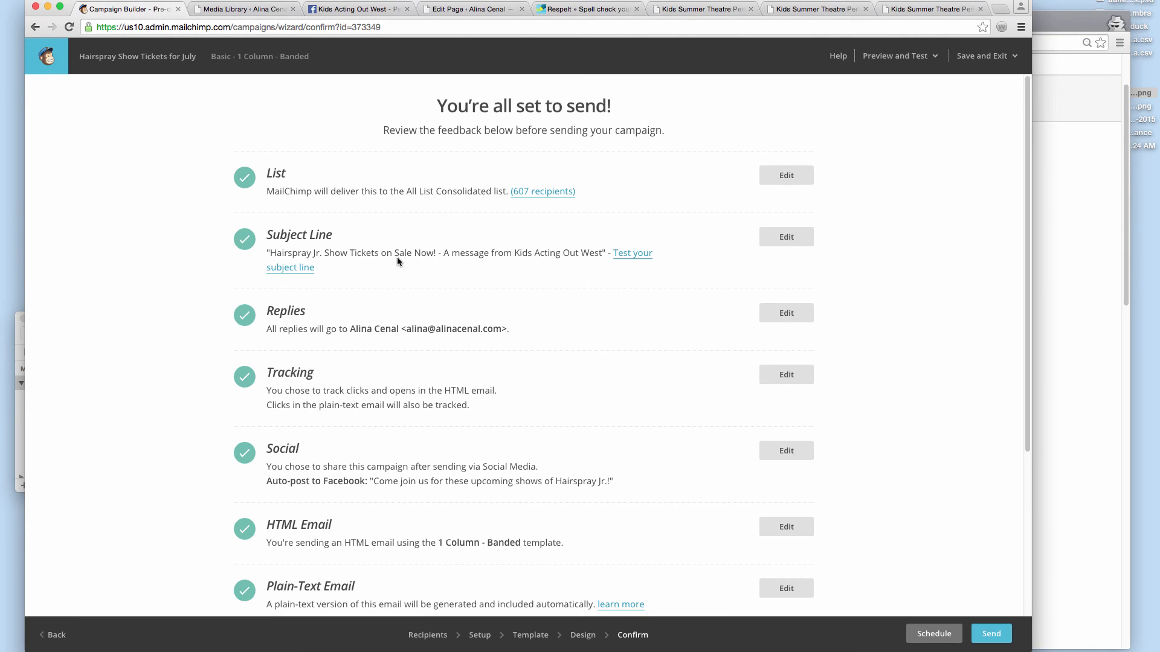
{"action": "scroll", "coordinate": [359, 268], "scroll_direction": "down", "scroll_amount": 2}
{"action": "scroll", "coordinate": [358, 263], "scroll_direction": "down", "scroll_amount": 1}
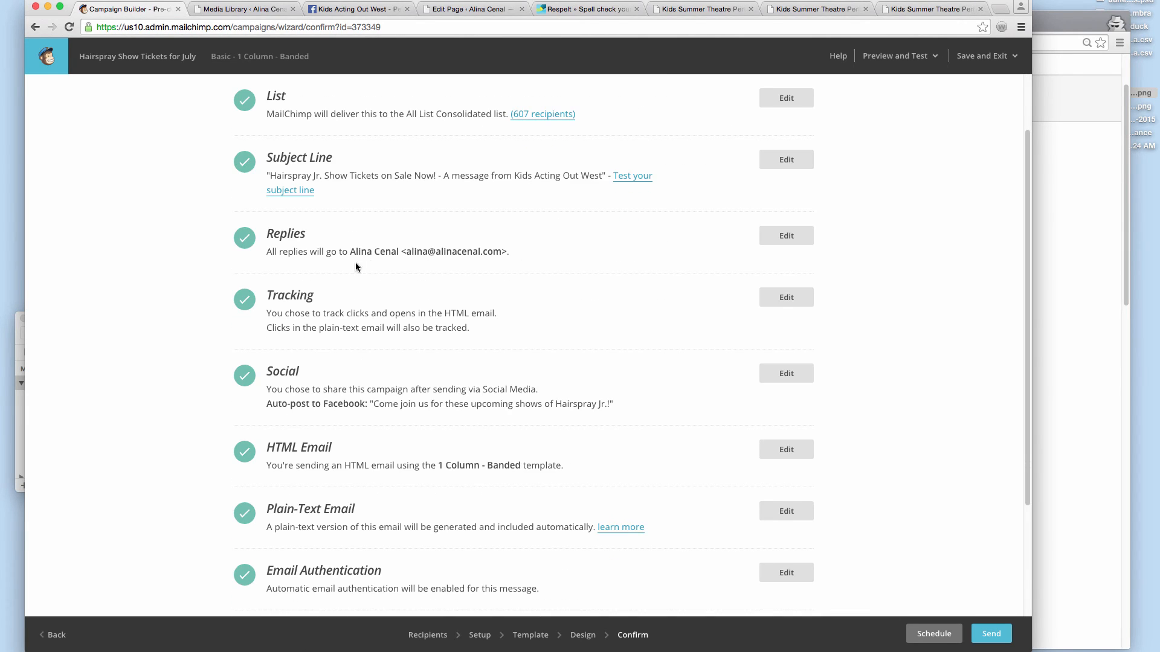
{"action": "scroll", "coordinate": [398, 339], "scroll_direction": "down", "scroll_amount": 2}
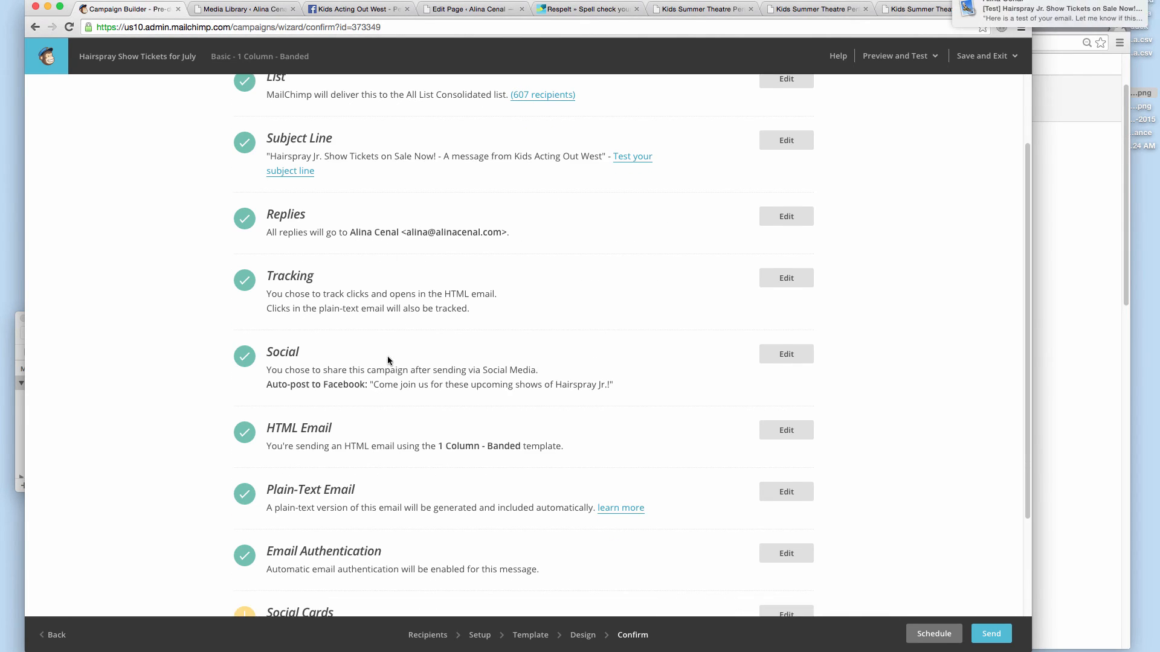
{"action": "scroll", "coordinate": [390, 343], "scroll_direction": "down", "scroll_amount": 2}
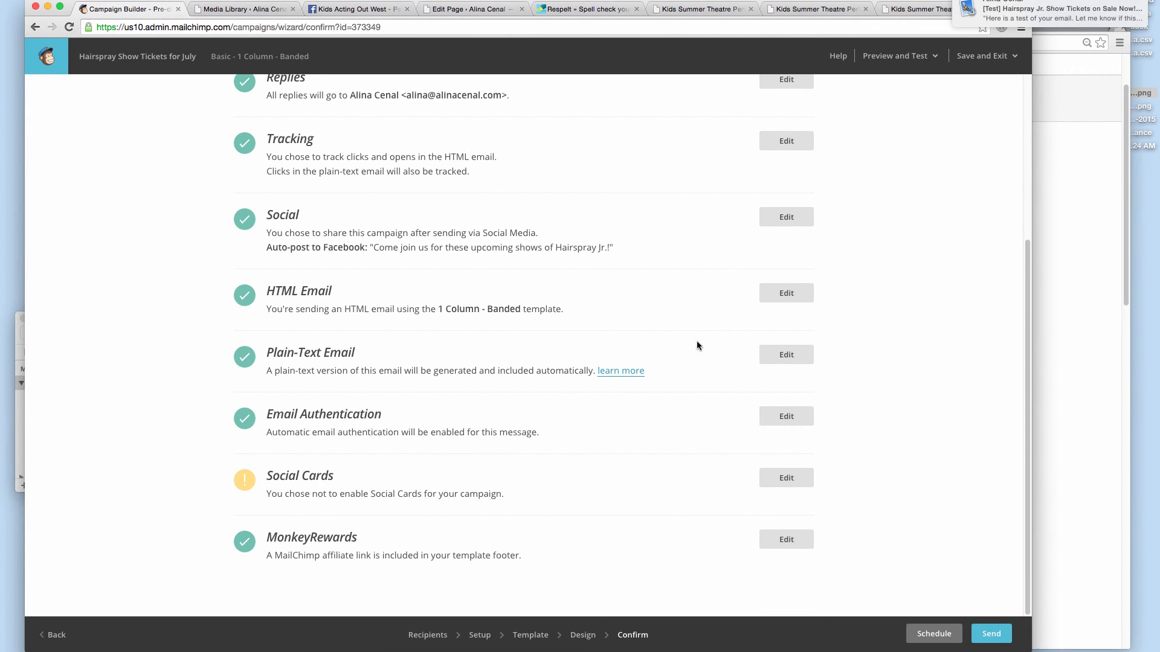
Step: Open the plain-text version of the email for editing and delete its "View this email in your browser" line
{"action": "left_click", "coordinate": [780, 355]}
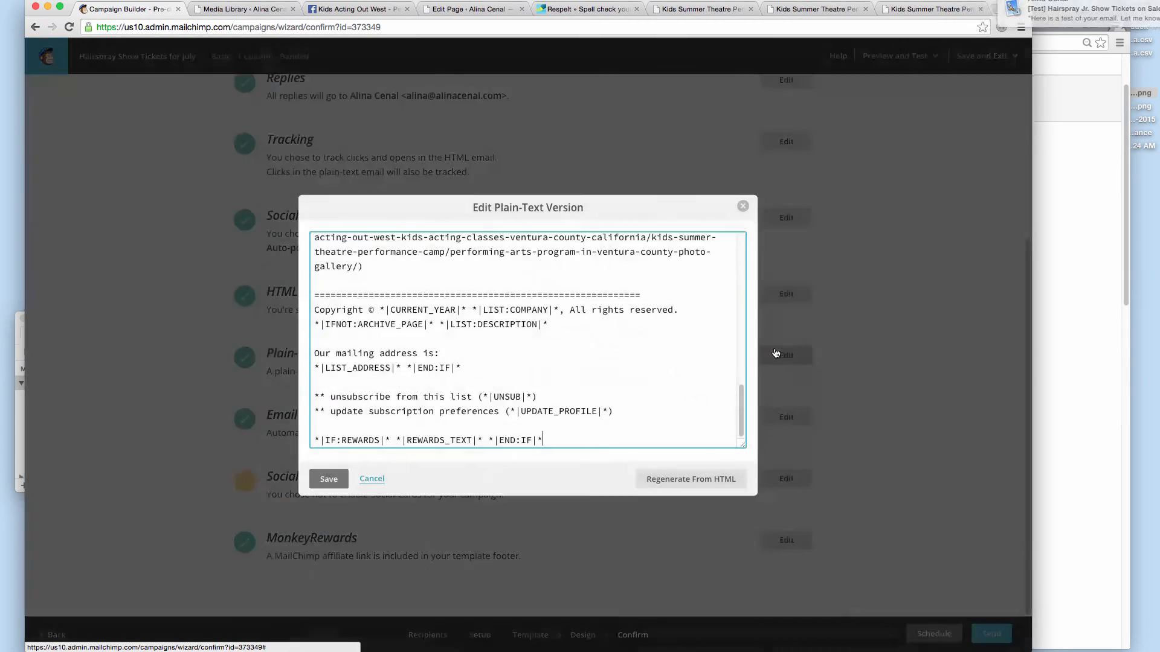
{"action": "left_click", "coordinate": [495, 309]}
{"action": "scroll", "coordinate": [436, 284], "scroll_direction": "up", "scroll_amount": 10}
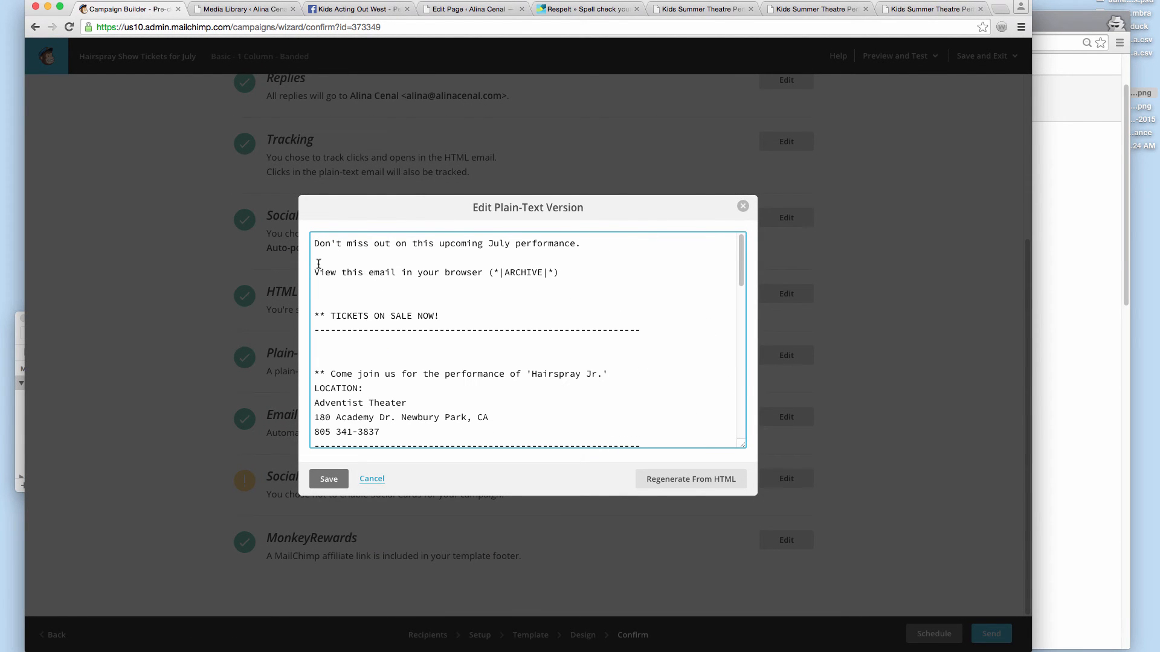
{"action": "left_click_drag", "start_coordinate": [313, 267], "coordinate": [505, 296]}
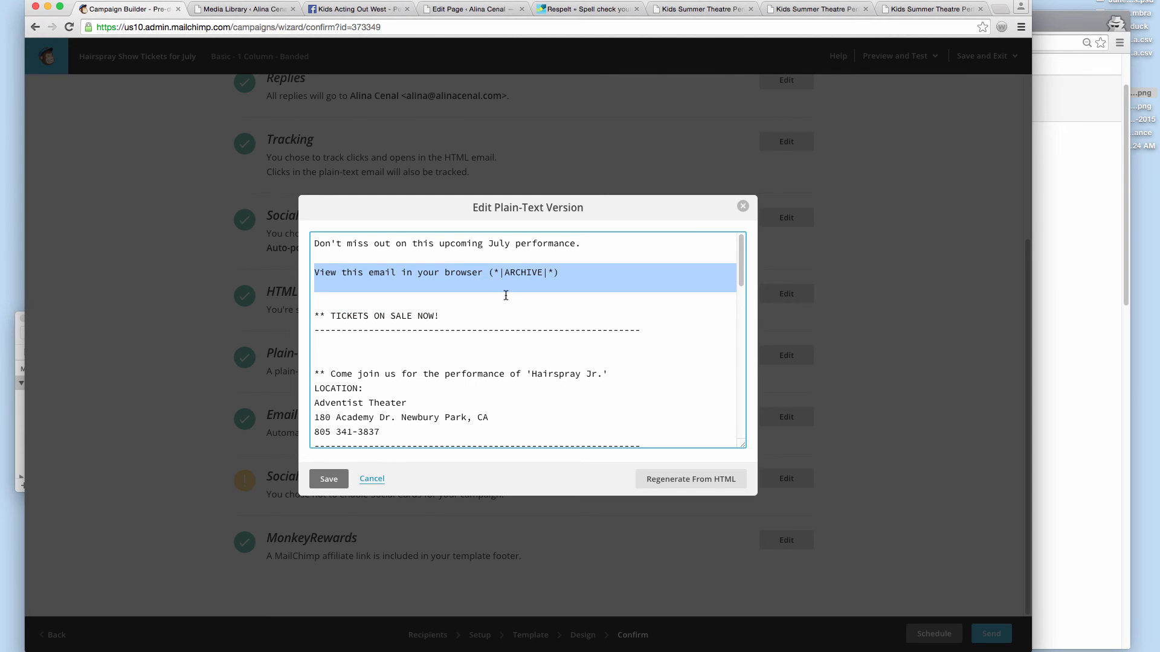
{"action": "key", "text": "BackSpace"}
{"action": "key", "text": "BackSpace"}
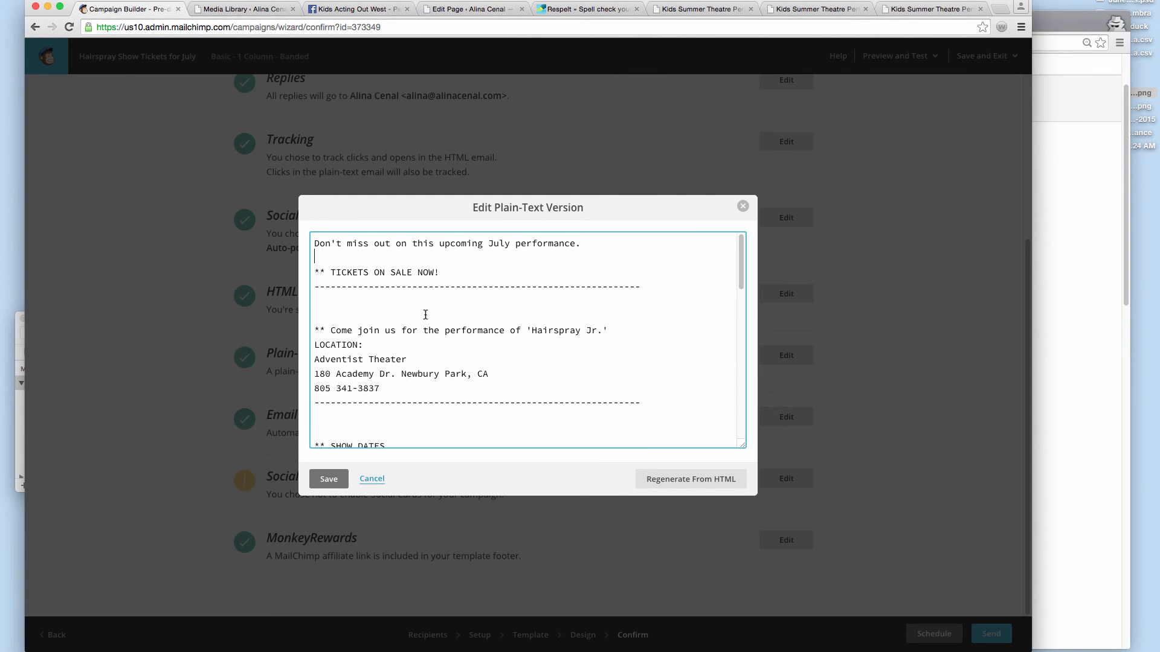
Step: Put the past-performances URL on its own line in the plain-text version, check the remaining text, and save it
{"action": "scroll", "coordinate": [382, 309], "scroll_direction": "down", "scroll_amount": 10}
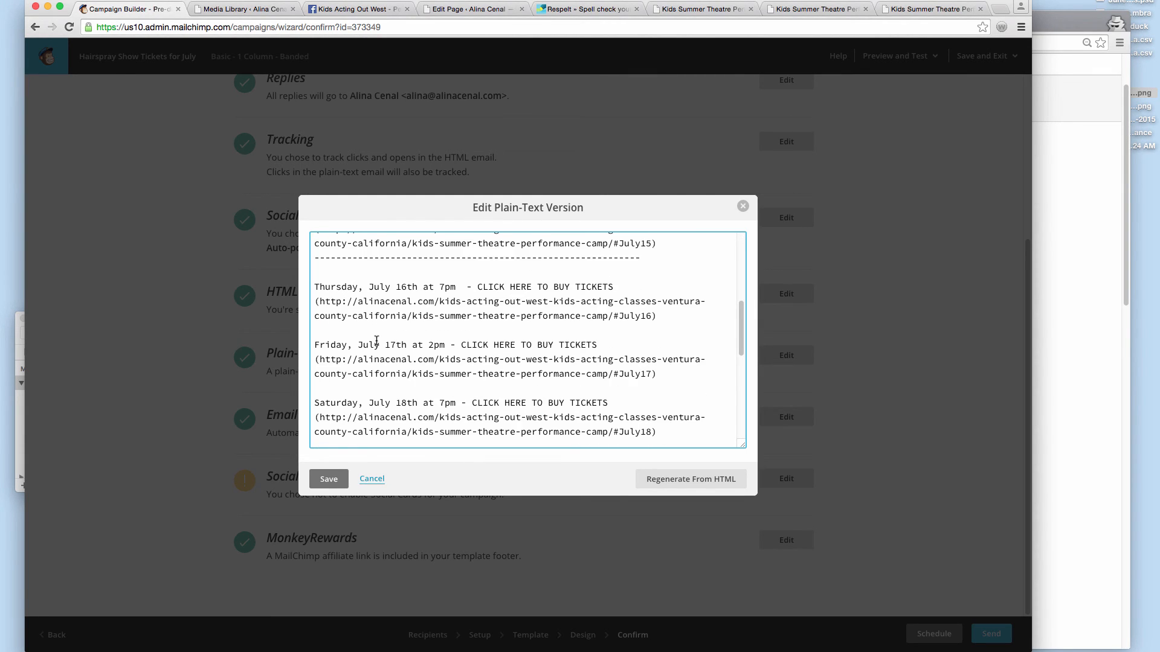
{"action": "double_click", "coordinate": [426, 311]}
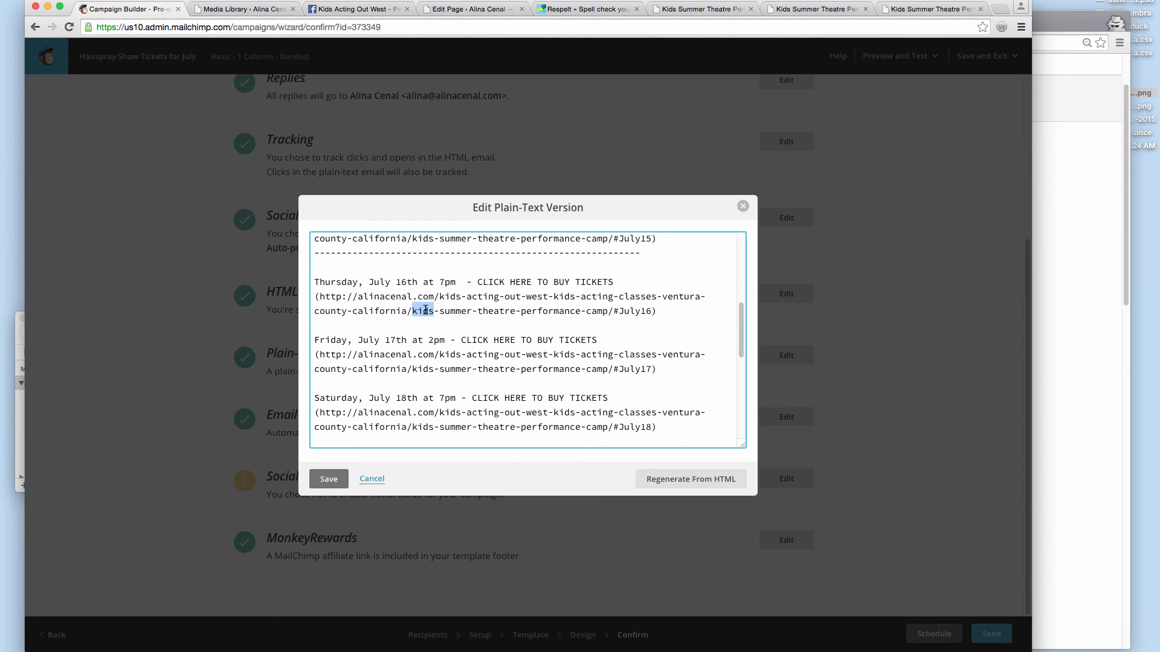
{"action": "scroll", "coordinate": [426, 310], "scroll_direction": "up", "scroll_amount": 10}
{"action": "scroll", "coordinate": [426, 311], "scroll_direction": "down", "scroll_amount": 15}
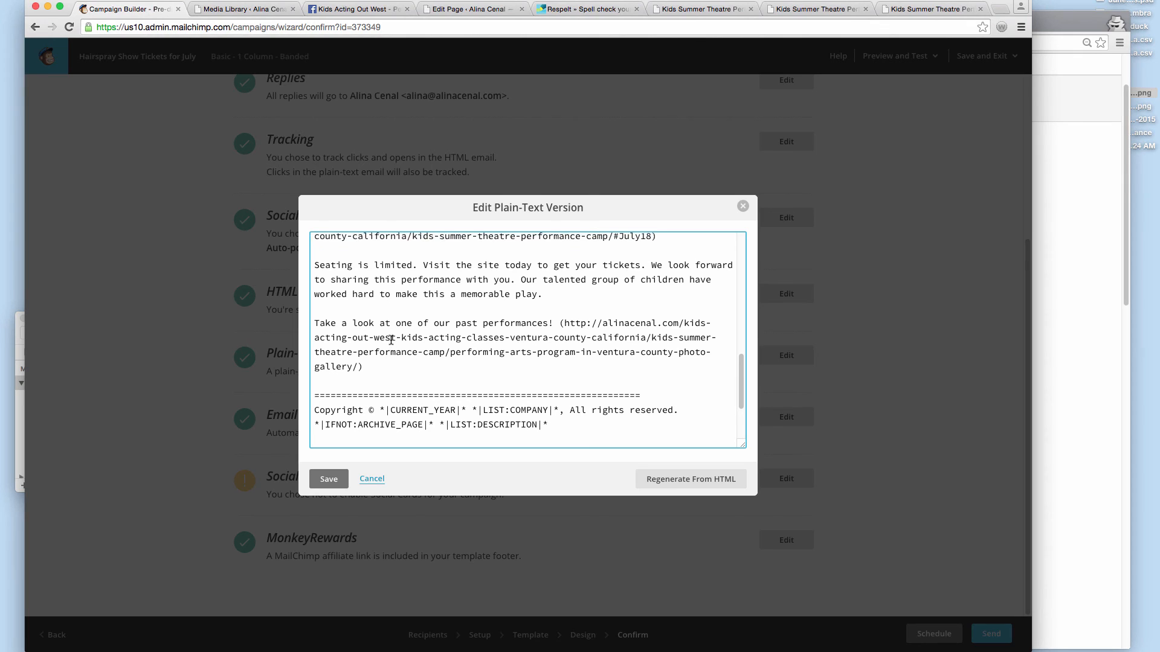
{"action": "left_click", "coordinate": [561, 329]}
{"action": "key", "text": "Return"}
{"action": "scroll", "coordinate": [590, 315], "scroll_direction": "up", "scroll_amount": 3}
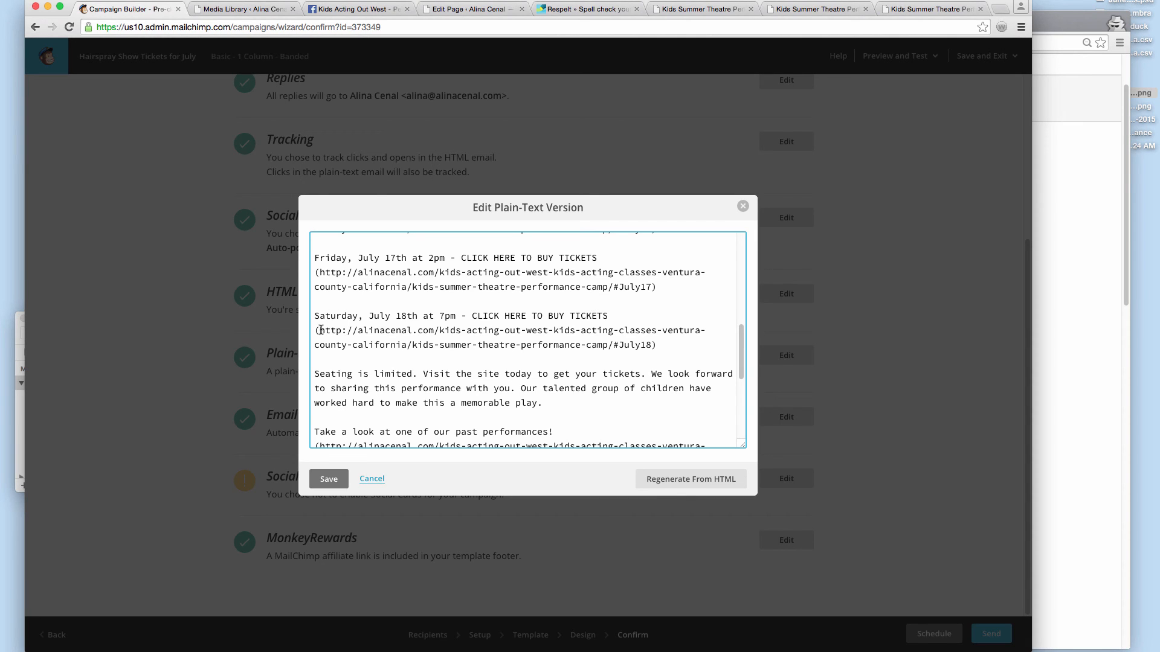
{"action": "scroll", "coordinate": [350, 320], "scroll_direction": "up", "scroll_amount": 5}
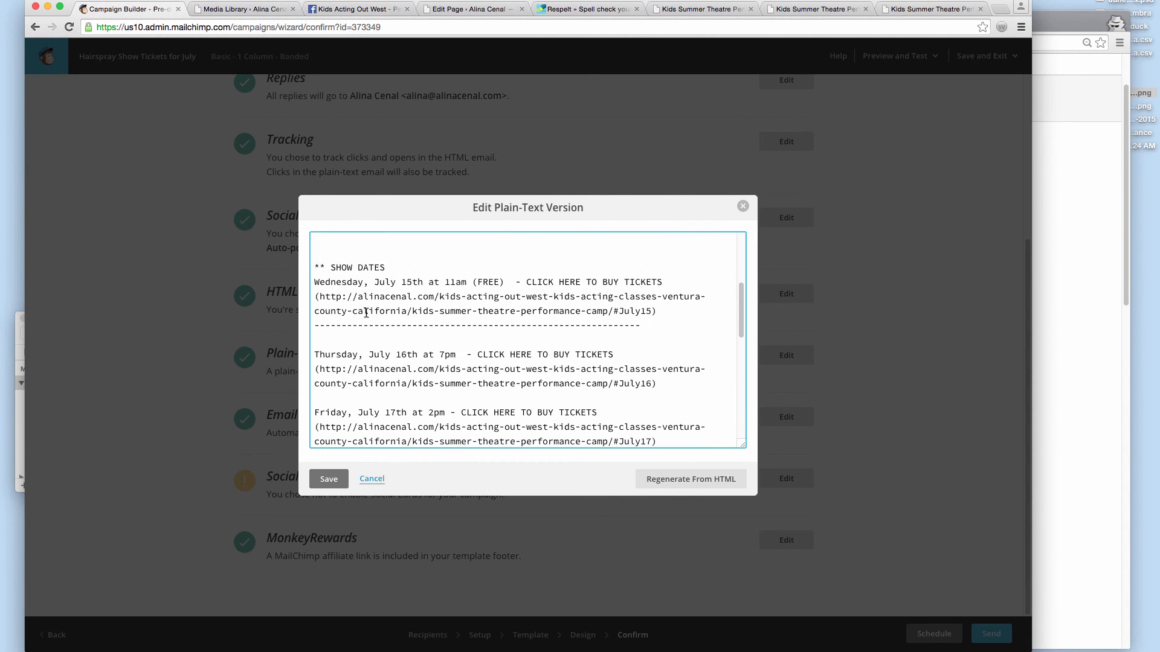
{"action": "scroll", "coordinate": [366, 312], "scroll_direction": "up", "scroll_amount": 4}
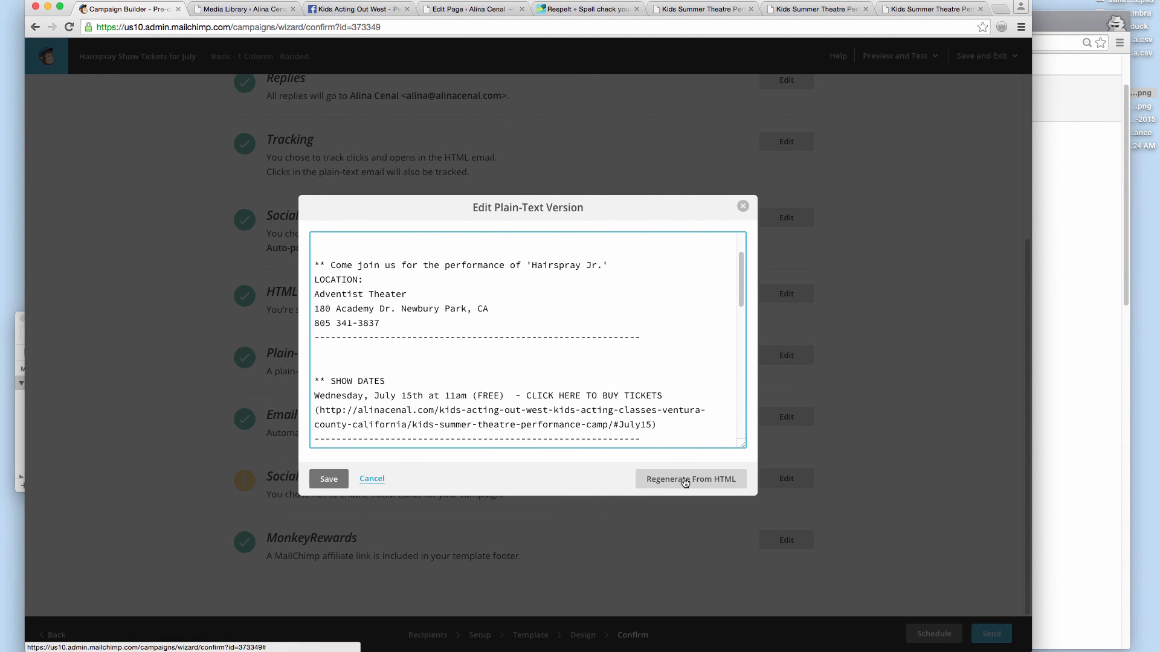
{"action": "left_click", "coordinate": [329, 479]}
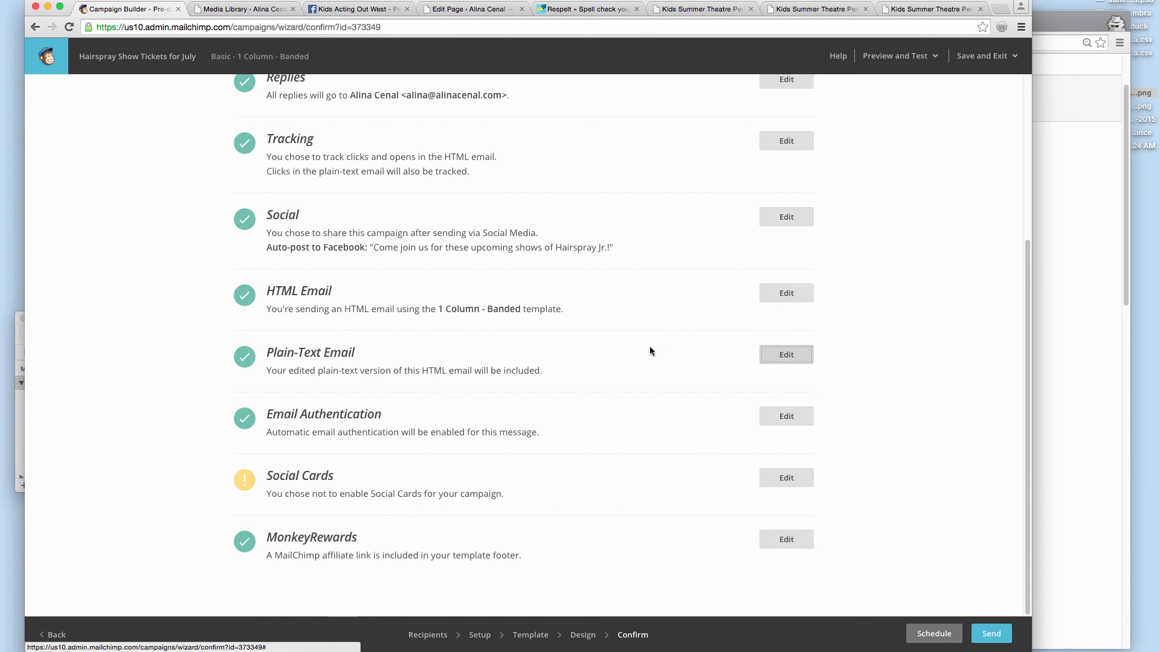
Step: View the final launch confirmation for sending the campaign and close it without sending
{"action": "scroll", "coordinate": [650, 349], "scroll_direction": "up", "scroll_amount": 5}
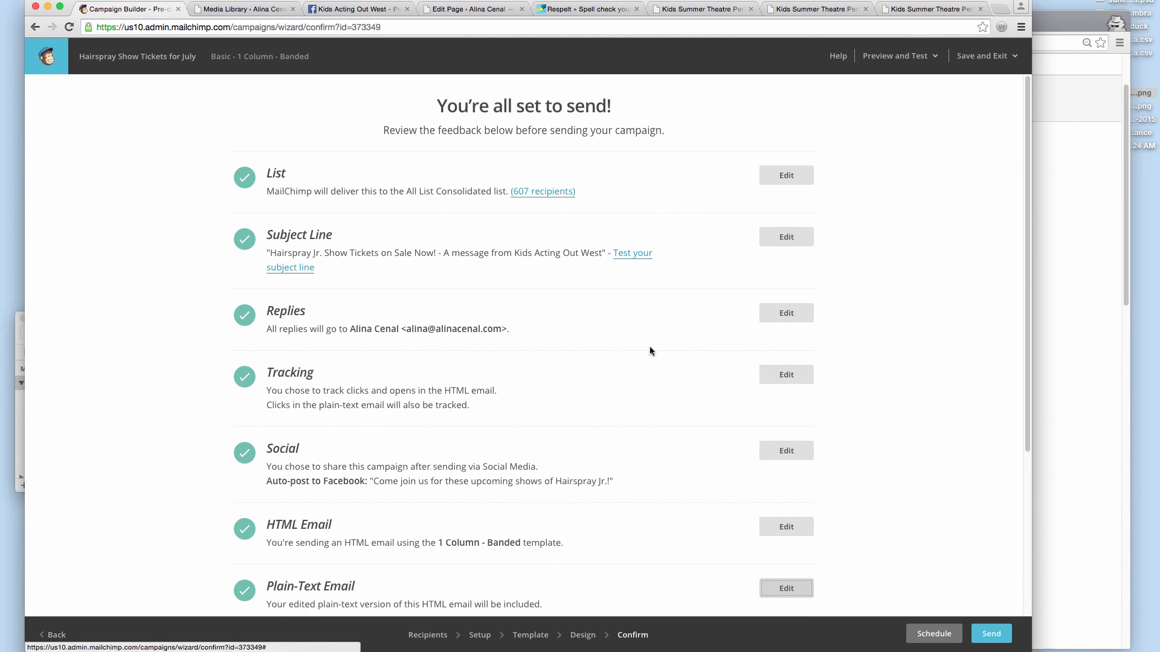
{"action": "left_click", "coordinate": [990, 632]}
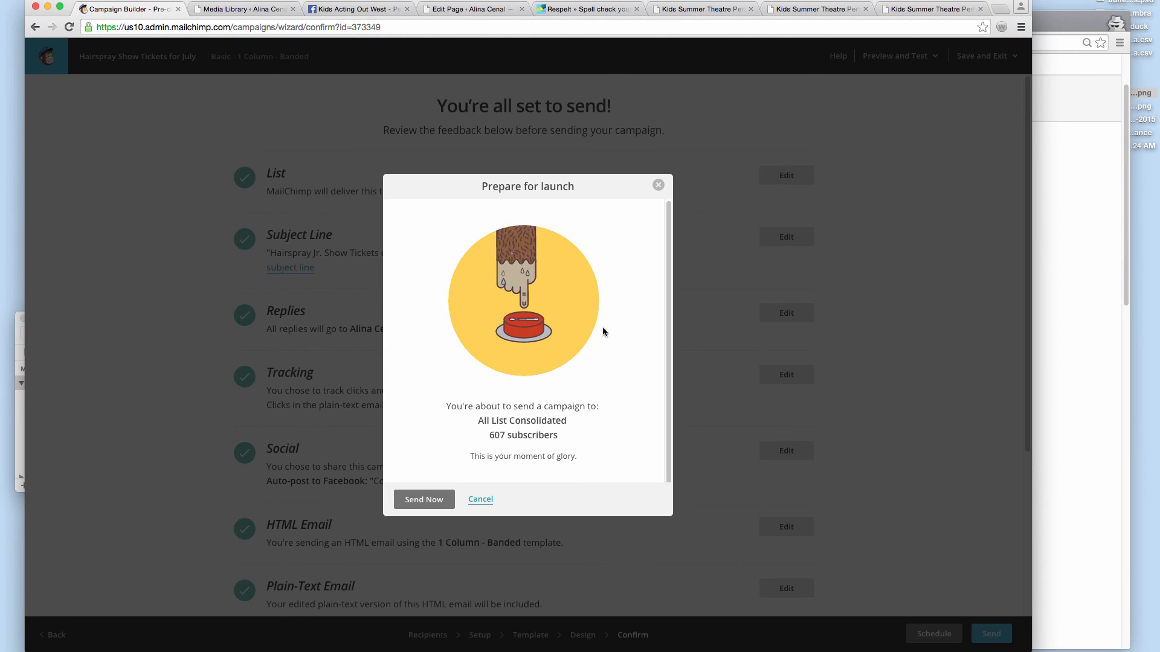
{"action": "left_click", "coordinate": [659, 186]}
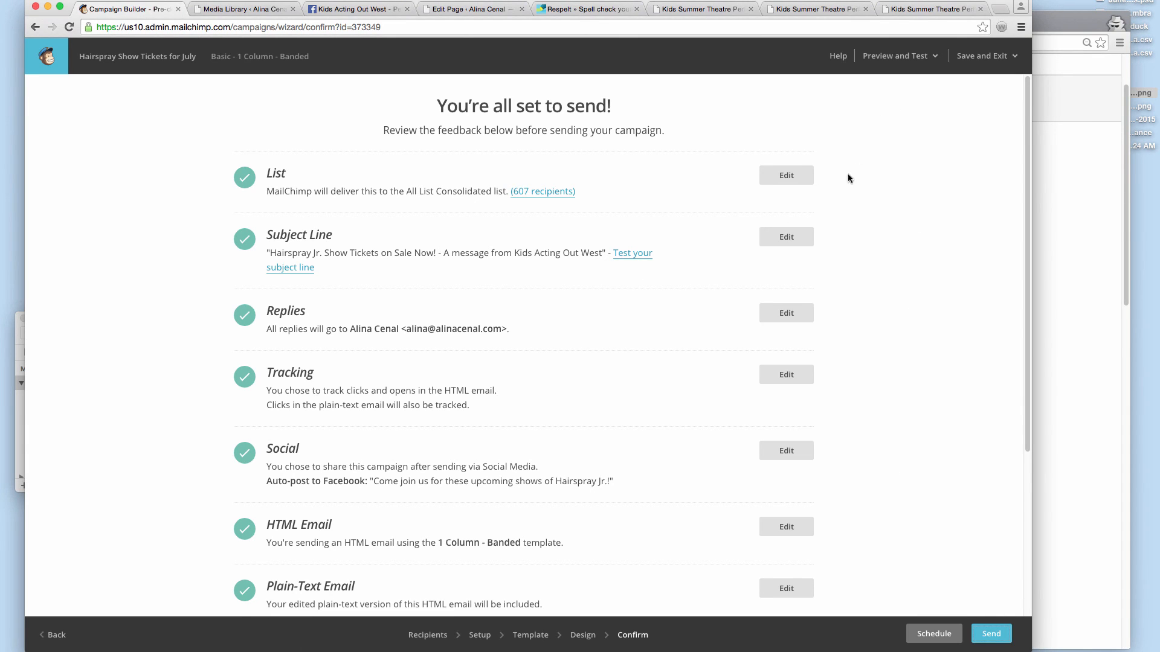
Step: Go back to the campaign's Design stage and look over the Save and Exit destinations
{"action": "left_click", "coordinate": [593, 634]}
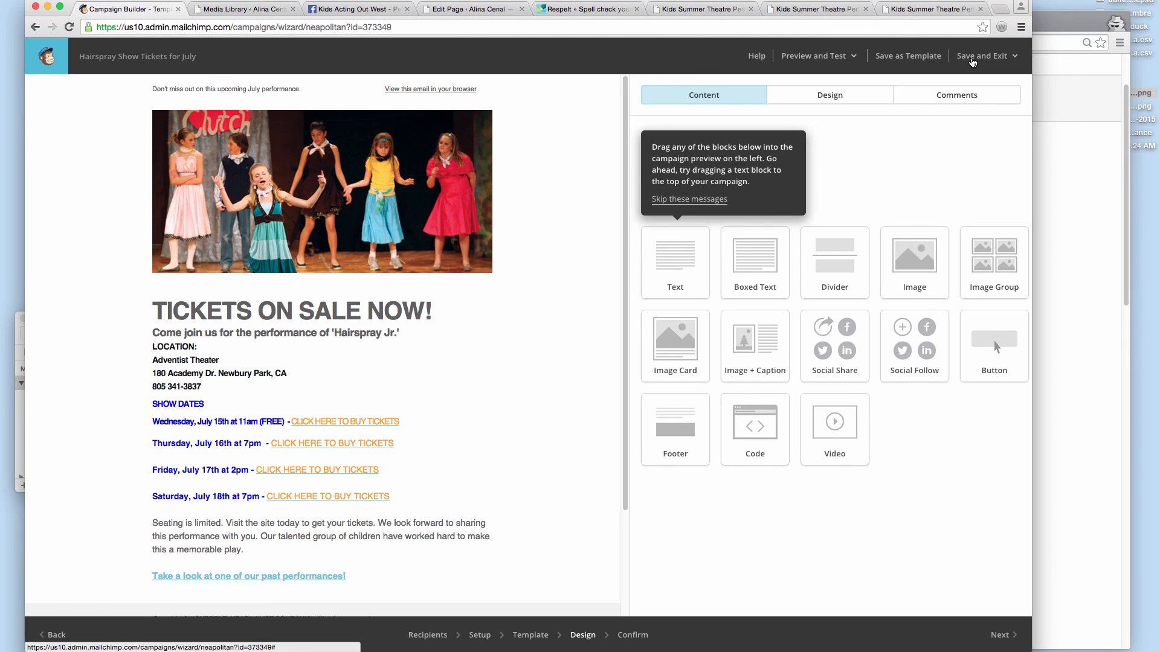
{"action": "left_click", "coordinate": [973, 57]}
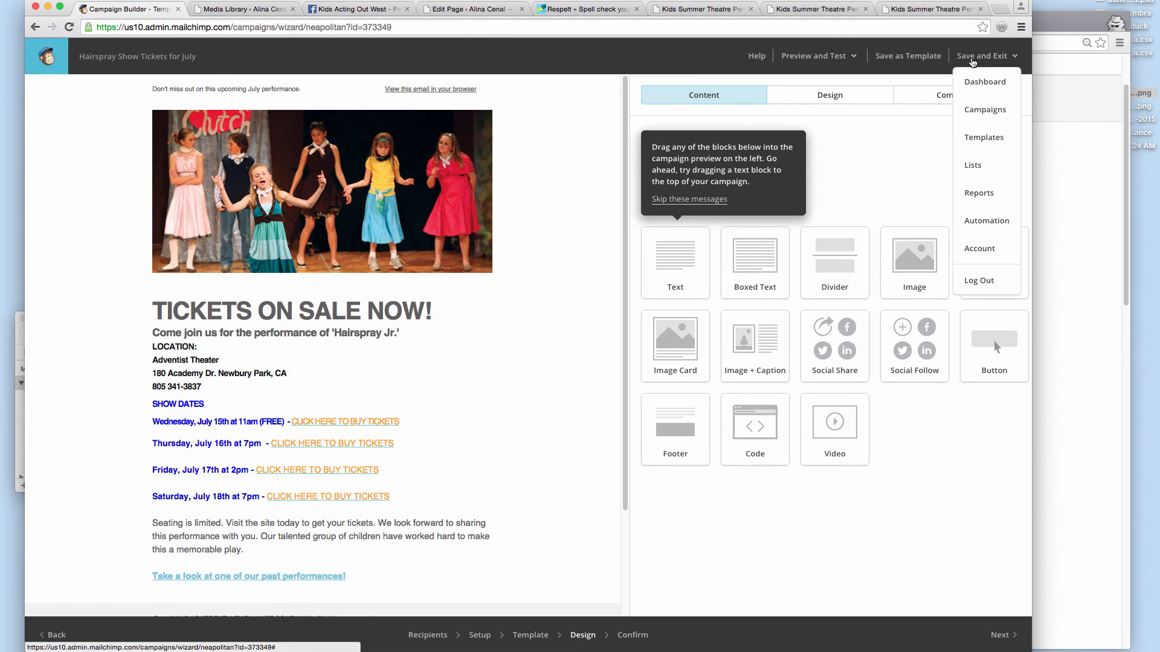
{"action": "left_click", "coordinate": [973, 58]}
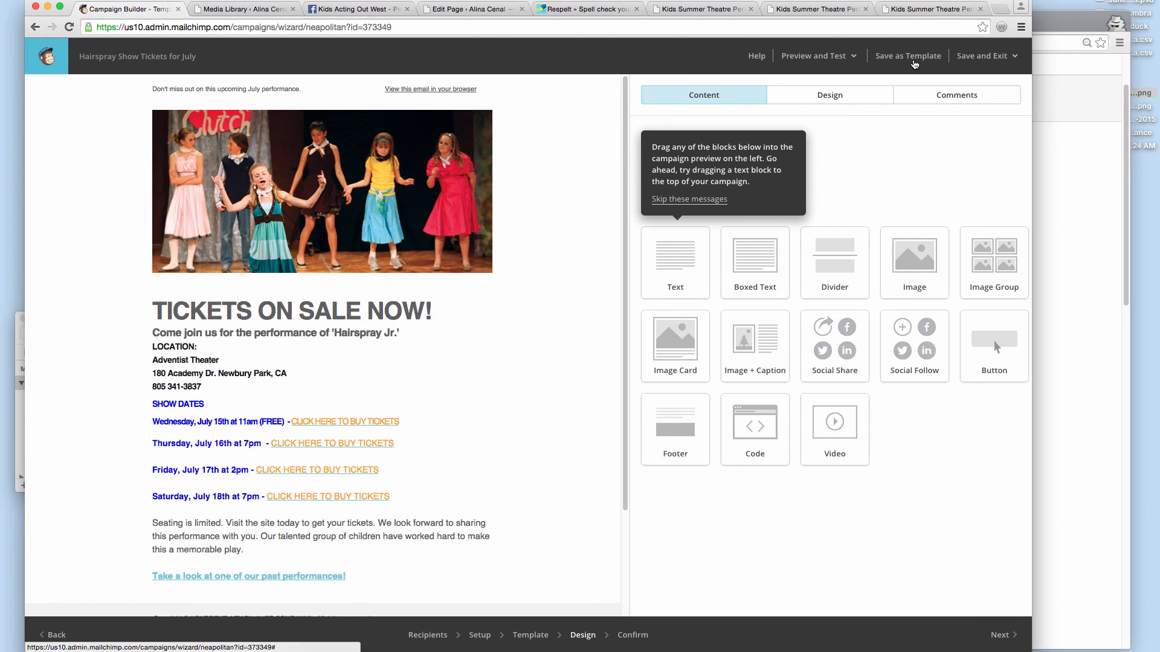
Step: Advance the campaign from the Design stage to the Confirm stage and review its pre-send checklist
{"action": "left_click", "coordinate": [967, 57]}
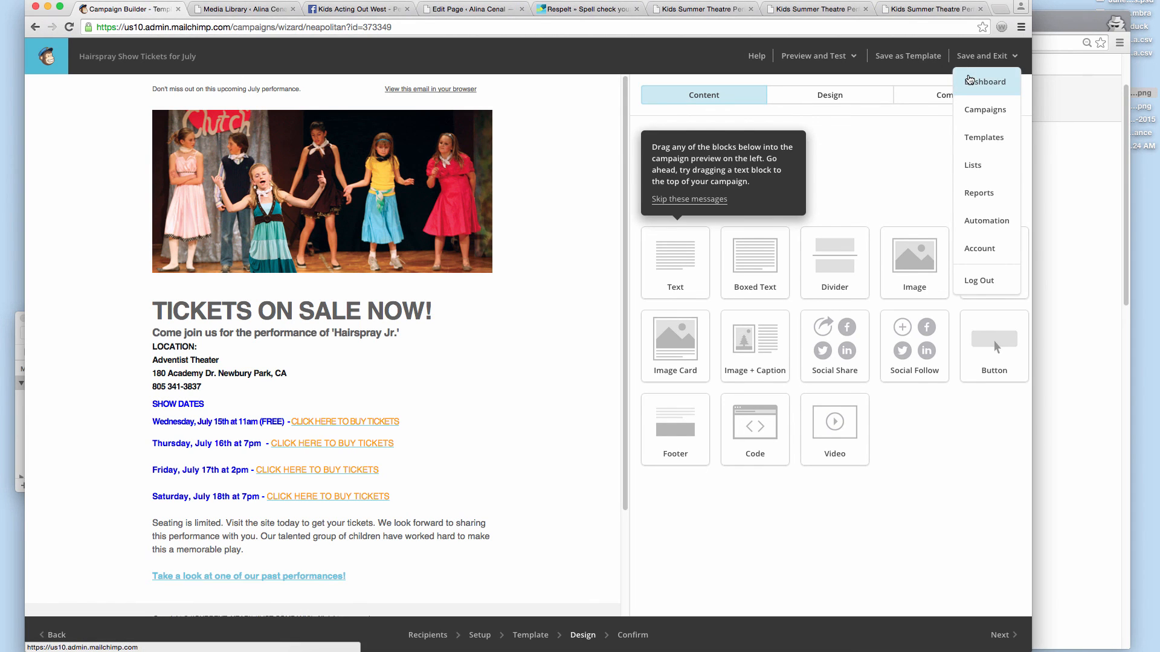
{"action": "left_click", "coordinate": [963, 58]}
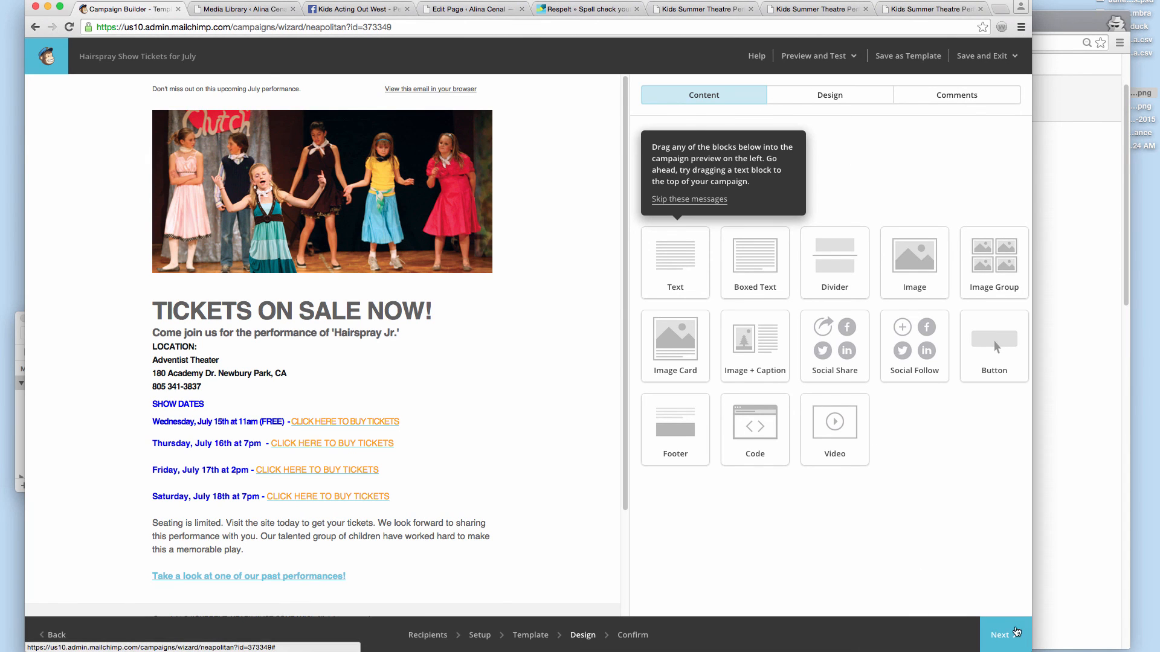
{"action": "left_click", "coordinate": [1009, 636]}
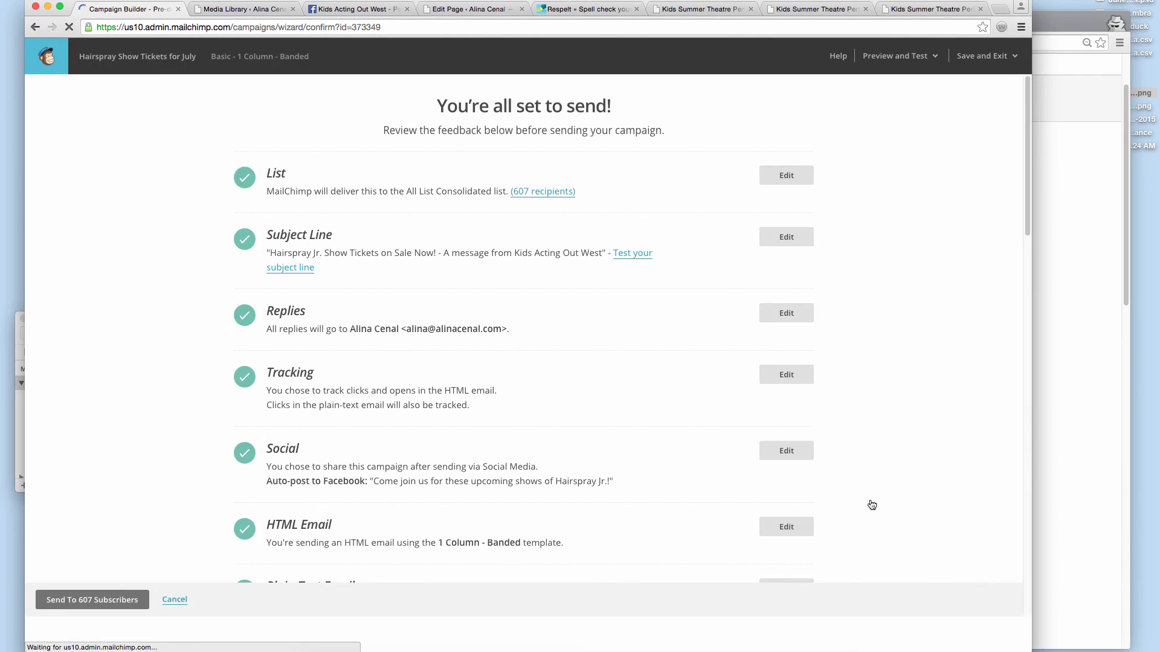
{"action": "scroll", "coordinate": [870, 468], "scroll_direction": "down", "scroll_amount": 5}
{"action": "scroll", "coordinate": [870, 470], "scroll_direction": "down", "scroll_amount": 1}
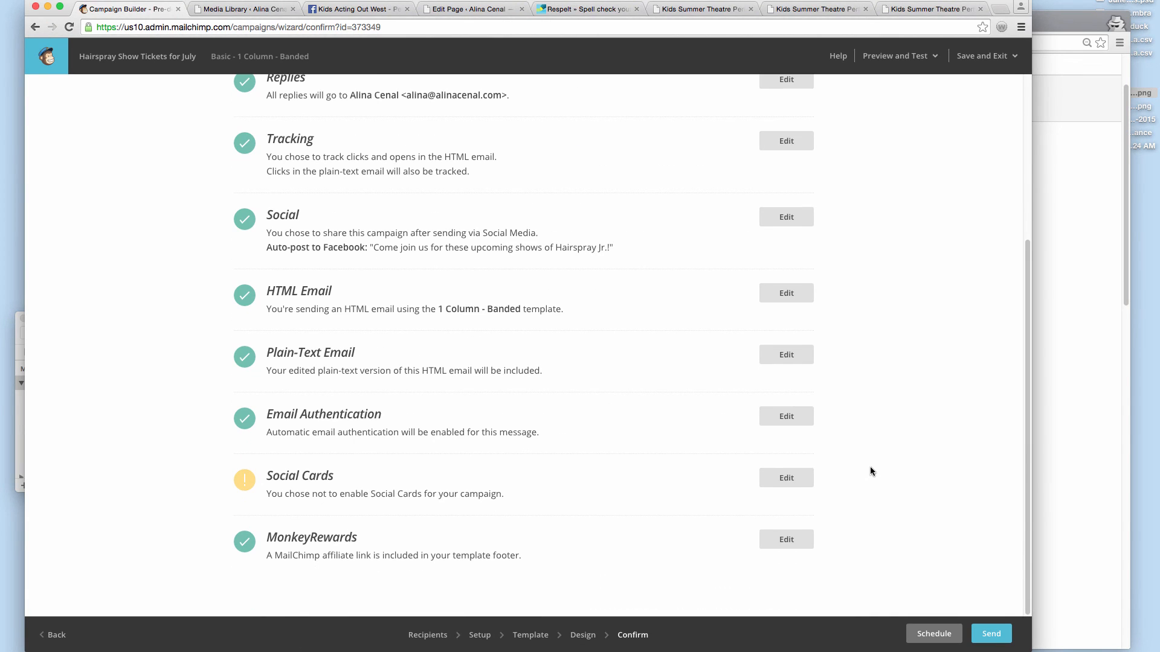
Step: View the campaign's delivery schedule options and recheck the pre-send checklist without scheduling
{"action": "left_click", "coordinate": [934, 635]}
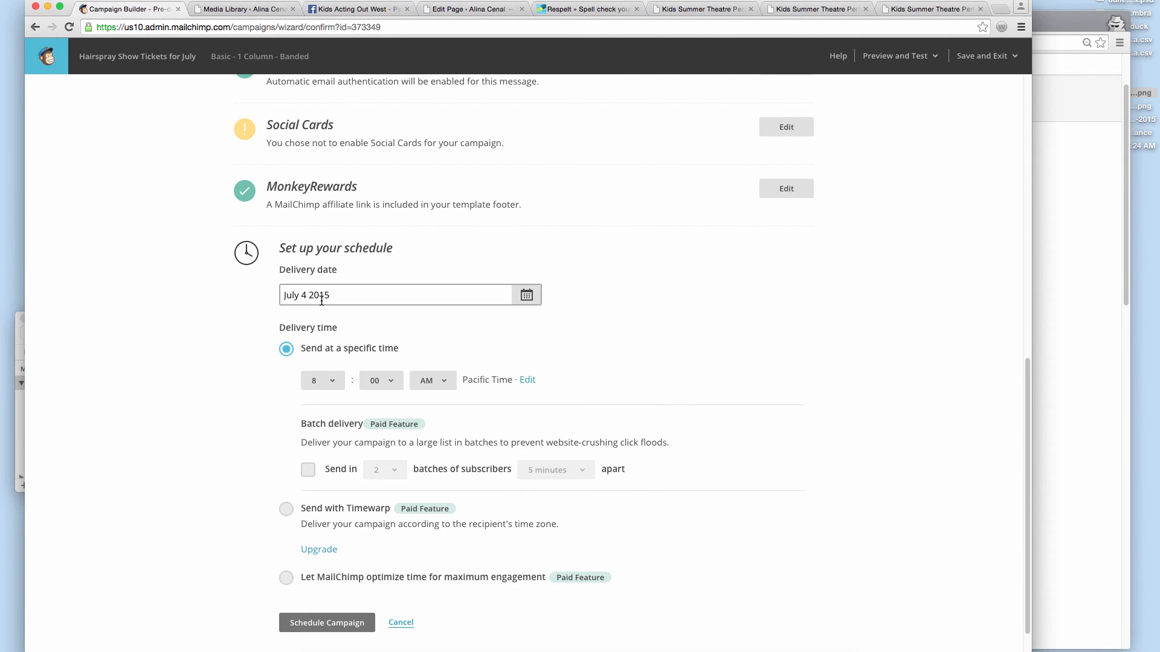
{"action": "scroll", "coordinate": [370, 290], "scroll_direction": "up", "scroll_amount": 10}
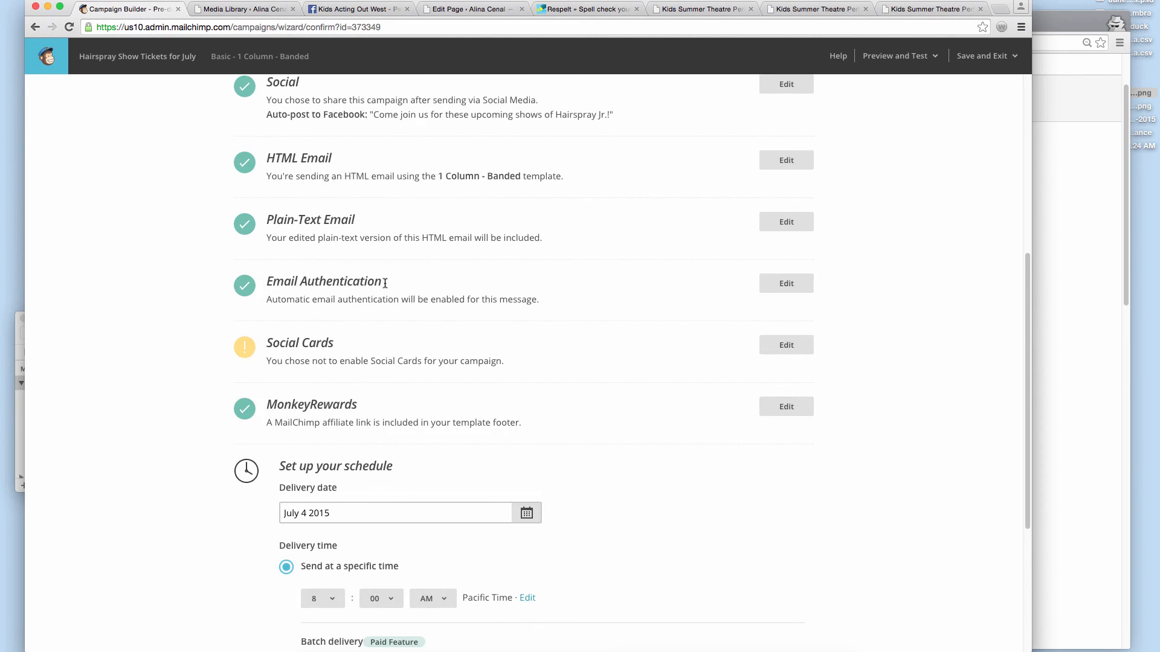
{"action": "left_click", "coordinate": [974, 60]}
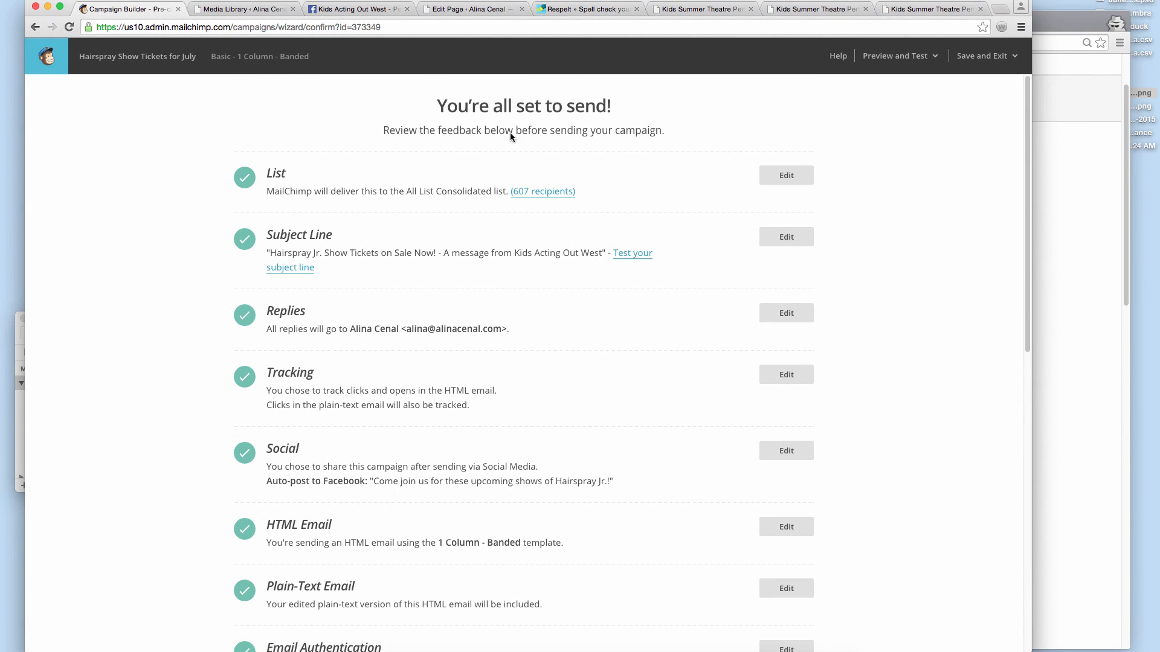
{"action": "scroll", "coordinate": [683, 266], "scroll_direction": "down", "scroll_amount": 10}
{"action": "scroll", "coordinate": [684, 267], "scroll_direction": "up", "scroll_amount": 2}
{"action": "scroll", "coordinate": [684, 267], "scroll_direction": "up", "scroll_amount": 8}
Step: Exit to the dashboard, reopen the "Hairspray Show Tickets for July" draft from the campaigns list, and look over its checklist
{"action": "left_click", "coordinate": [52, 63]}
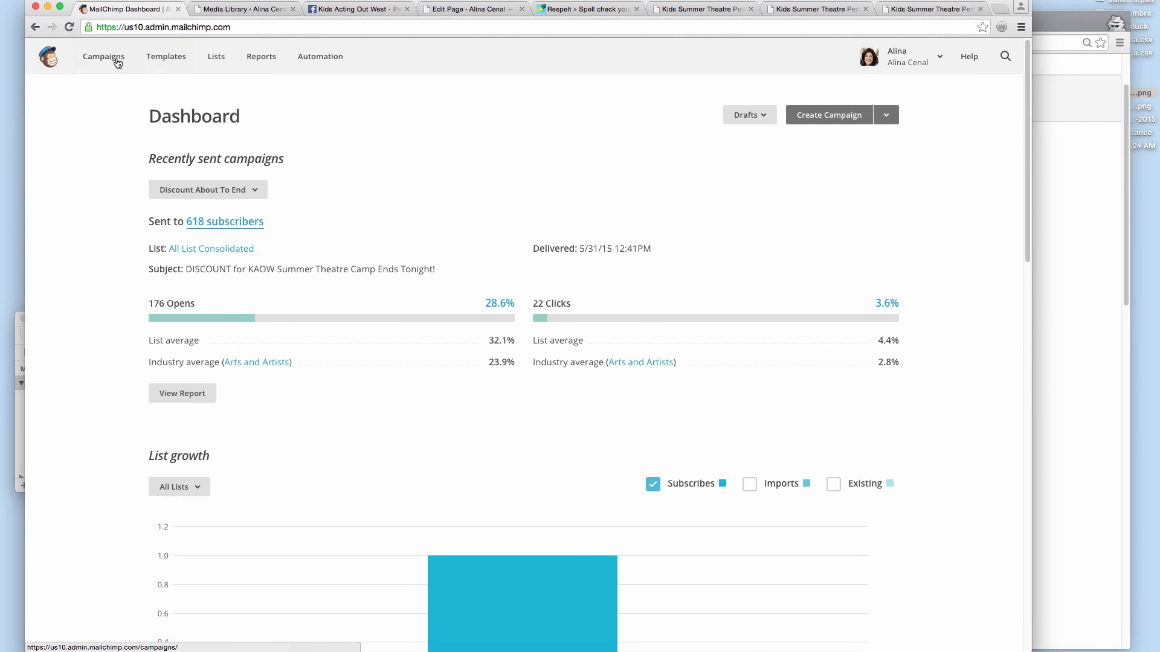
{"action": "left_click", "coordinate": [117, 61]}
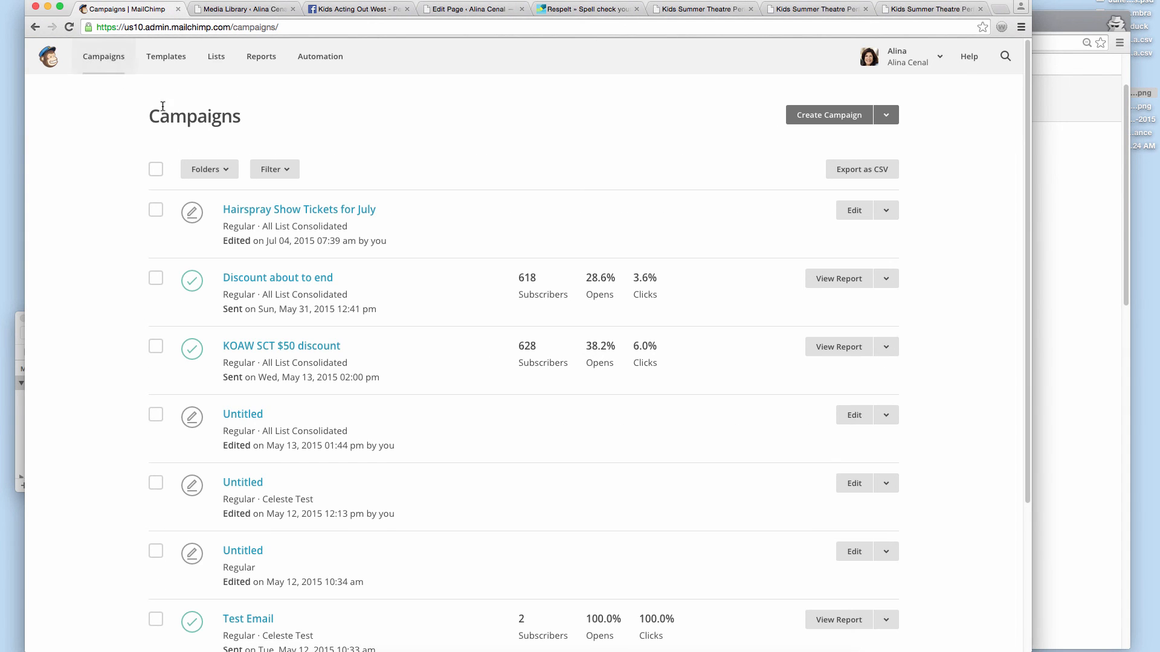
{"action": "left_click", "coordinate": [269, 210]}
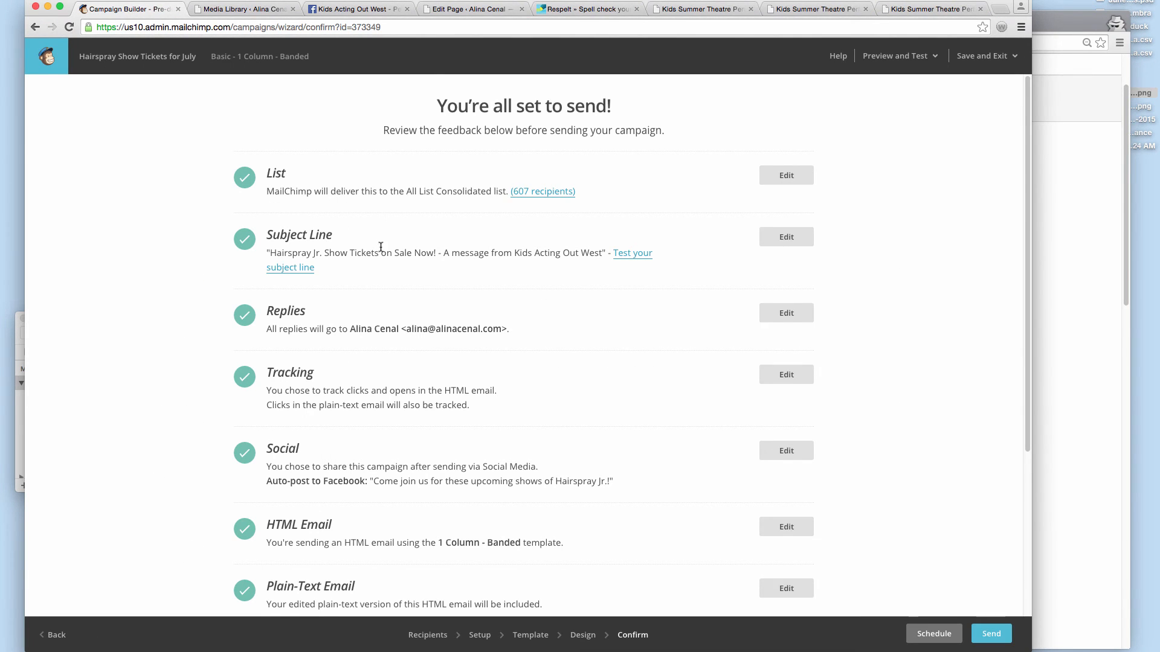
{"action": "scroll", "coordinate": [383, 249], "scroll_direction": "down", "scroll_amount": 2}
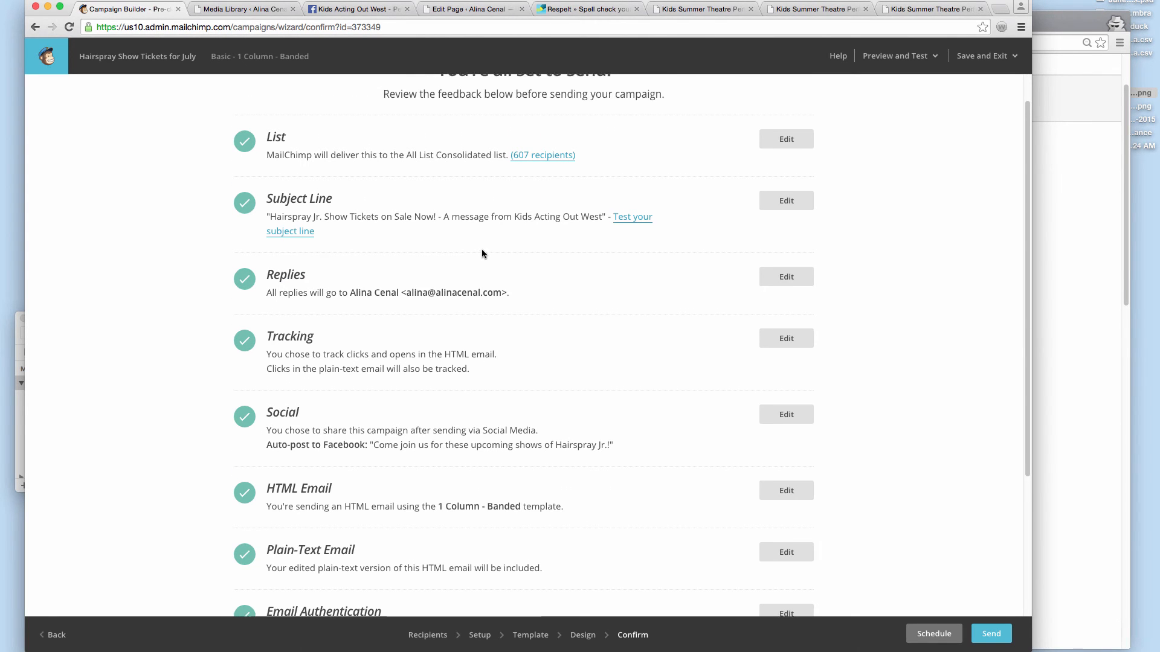
{"action": "scroll", "coordinate": [482, 253], "scroll_direction": "up", "scroll_amount": 2}
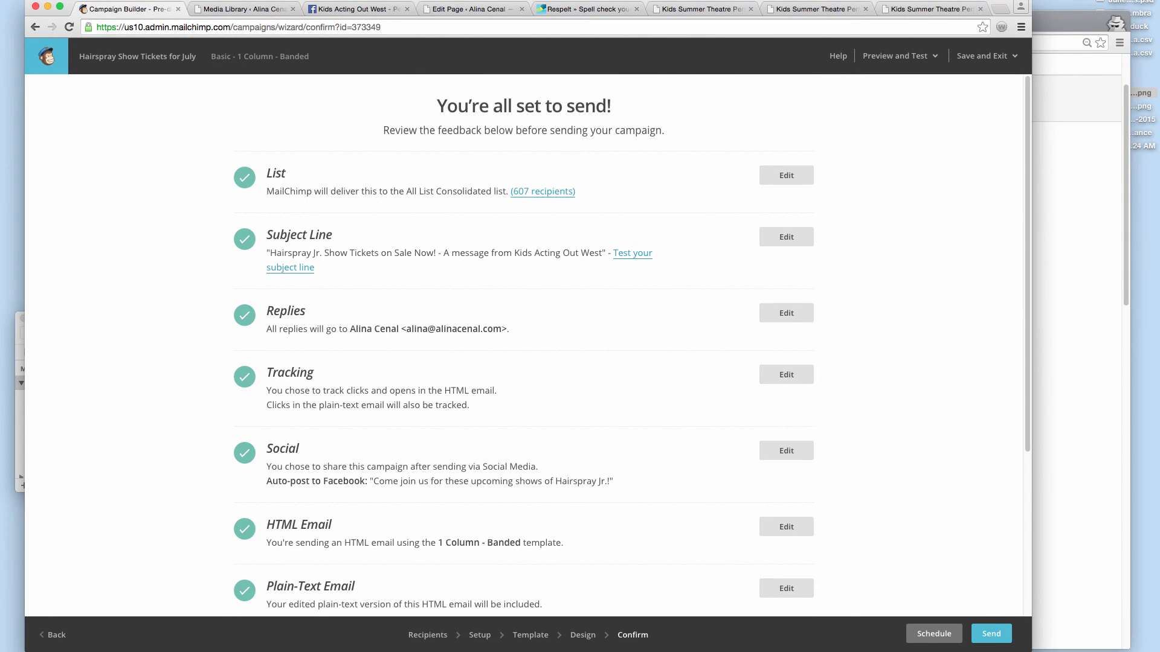